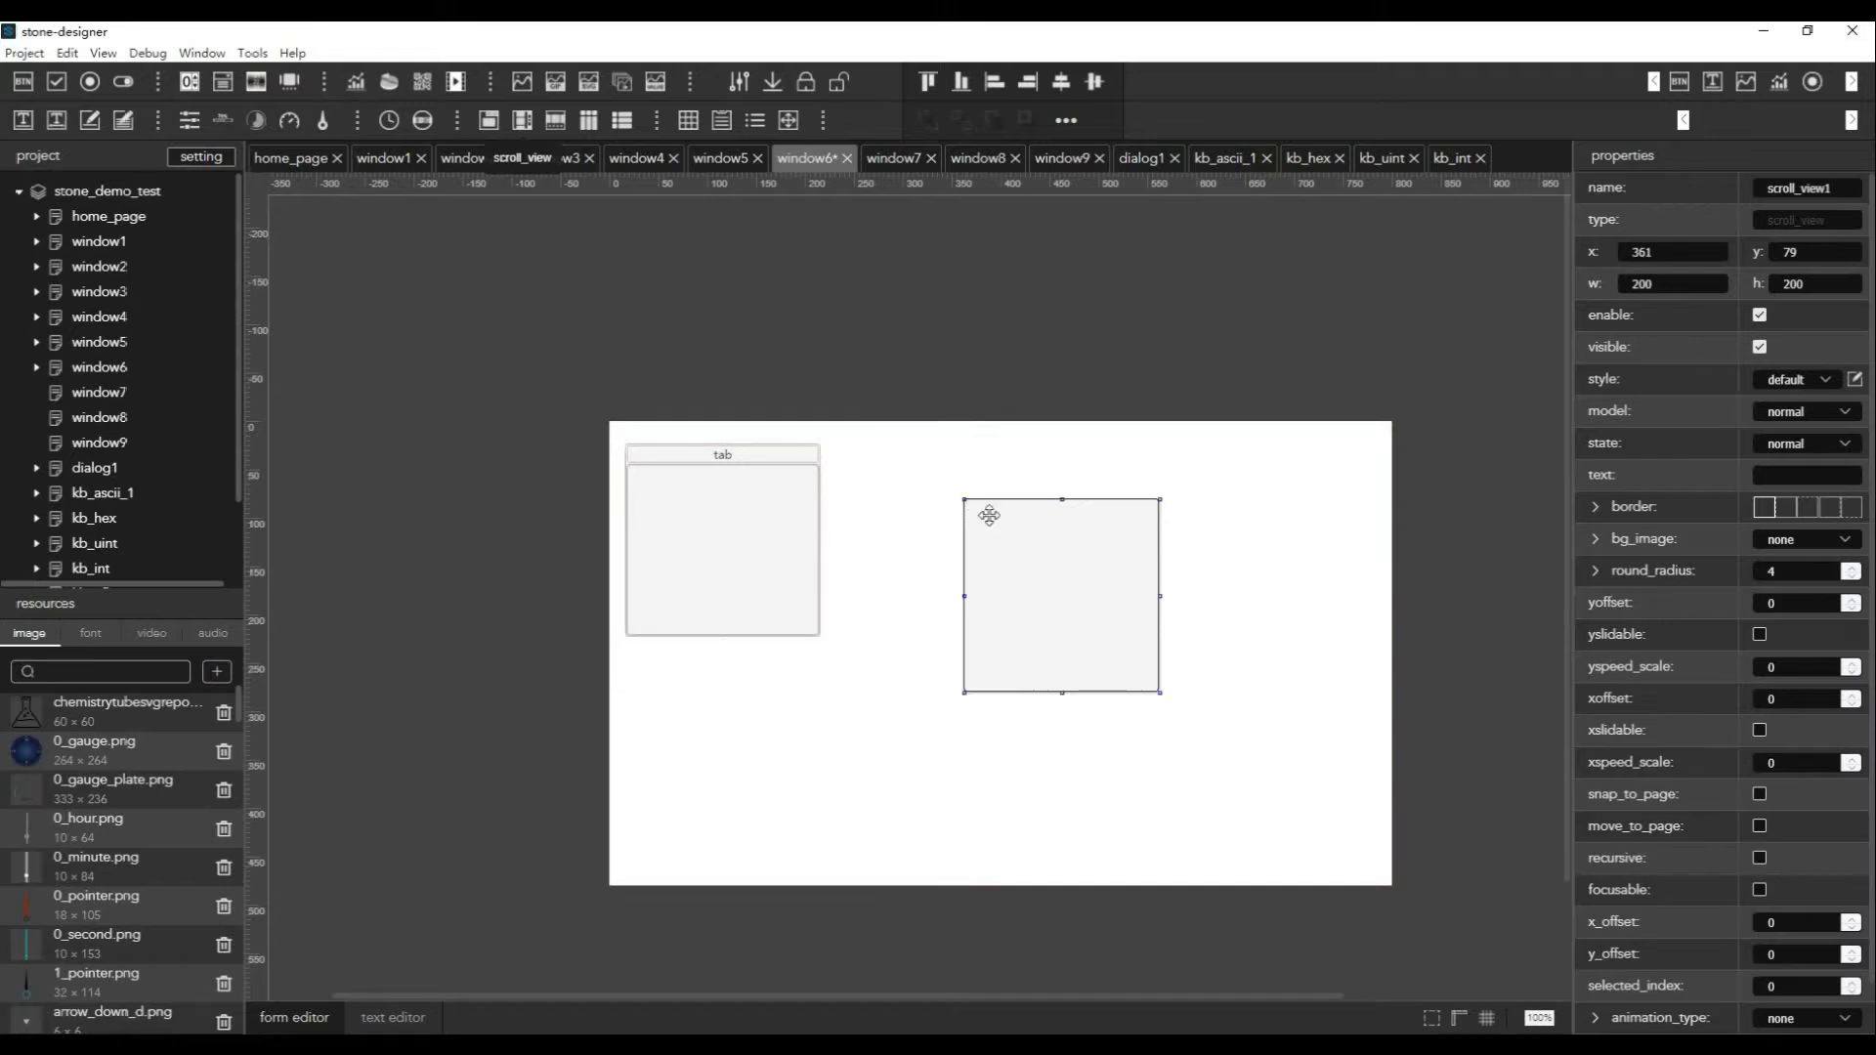
# Move the scroll view next to the tab view and add a slide_view beside it at about x 487, y 25
pyautogui.moveTo(1043, 573); pyautogui.dragTo(927, 518)
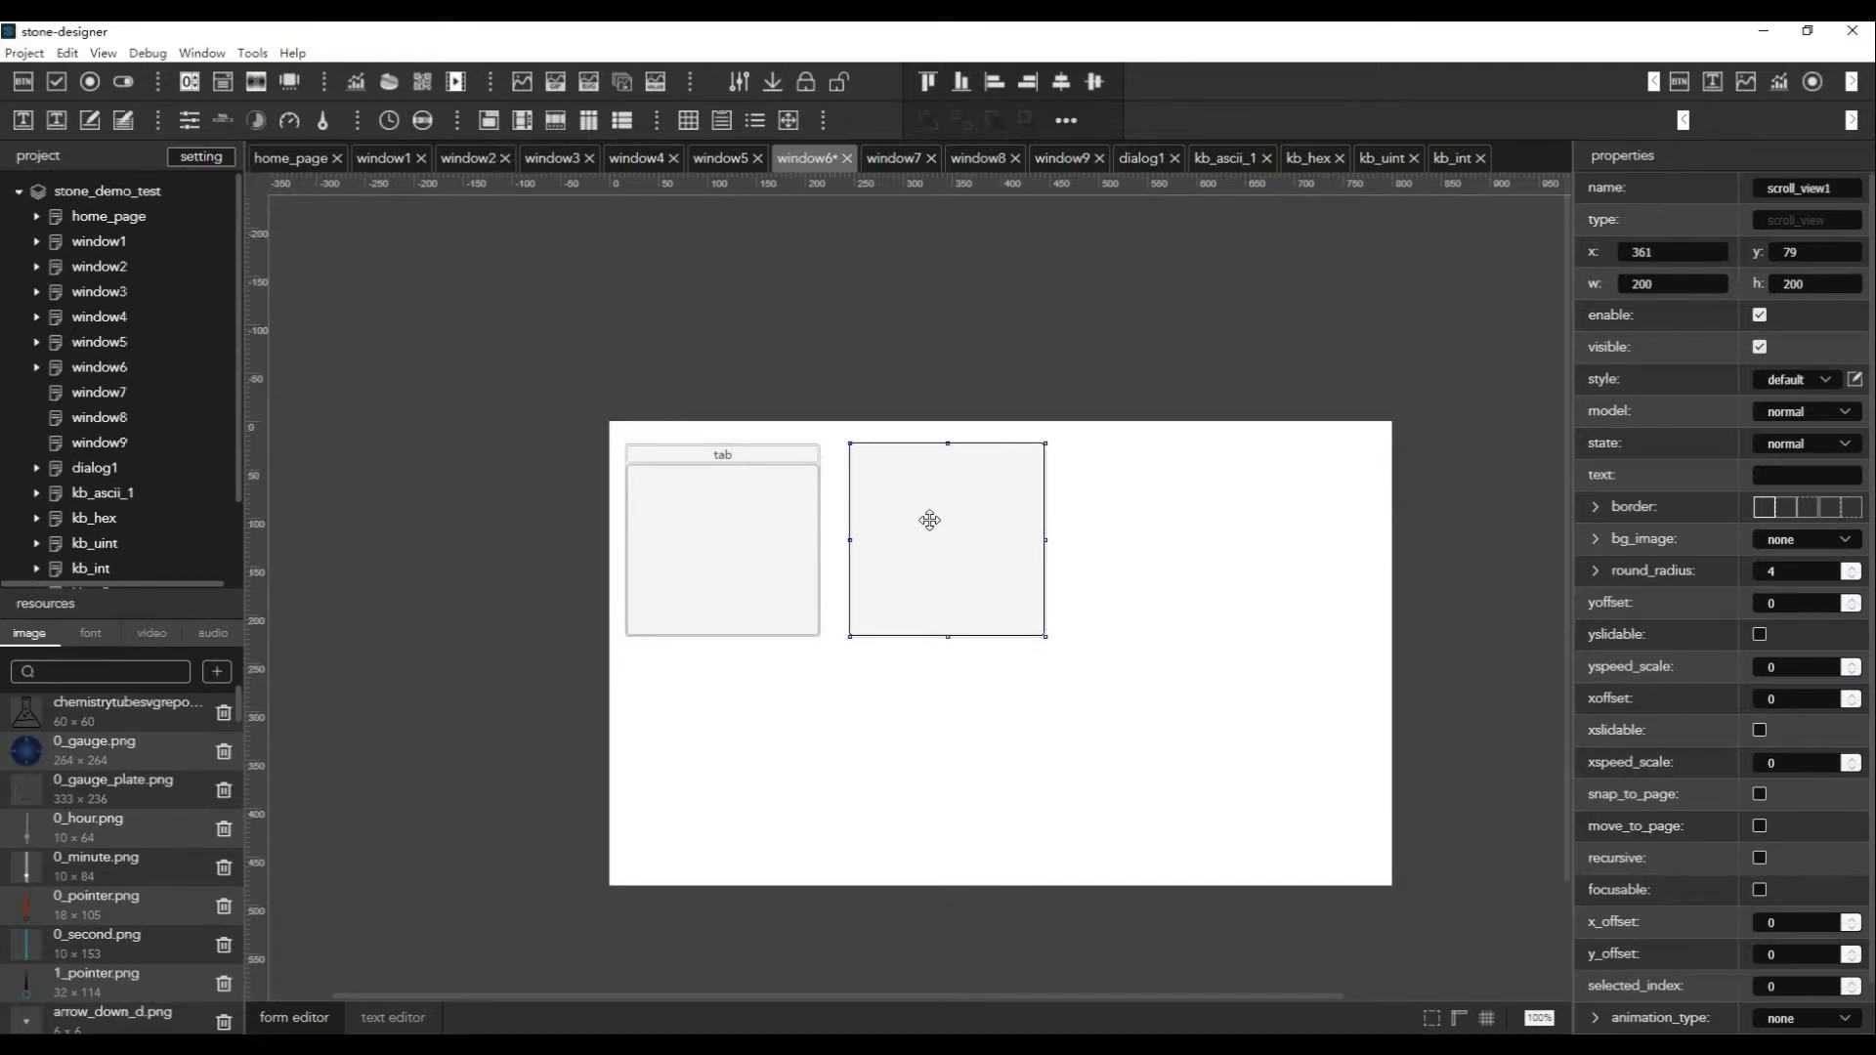
pyautogui.click(572, 137)
pyautogui.click(1165, 487)
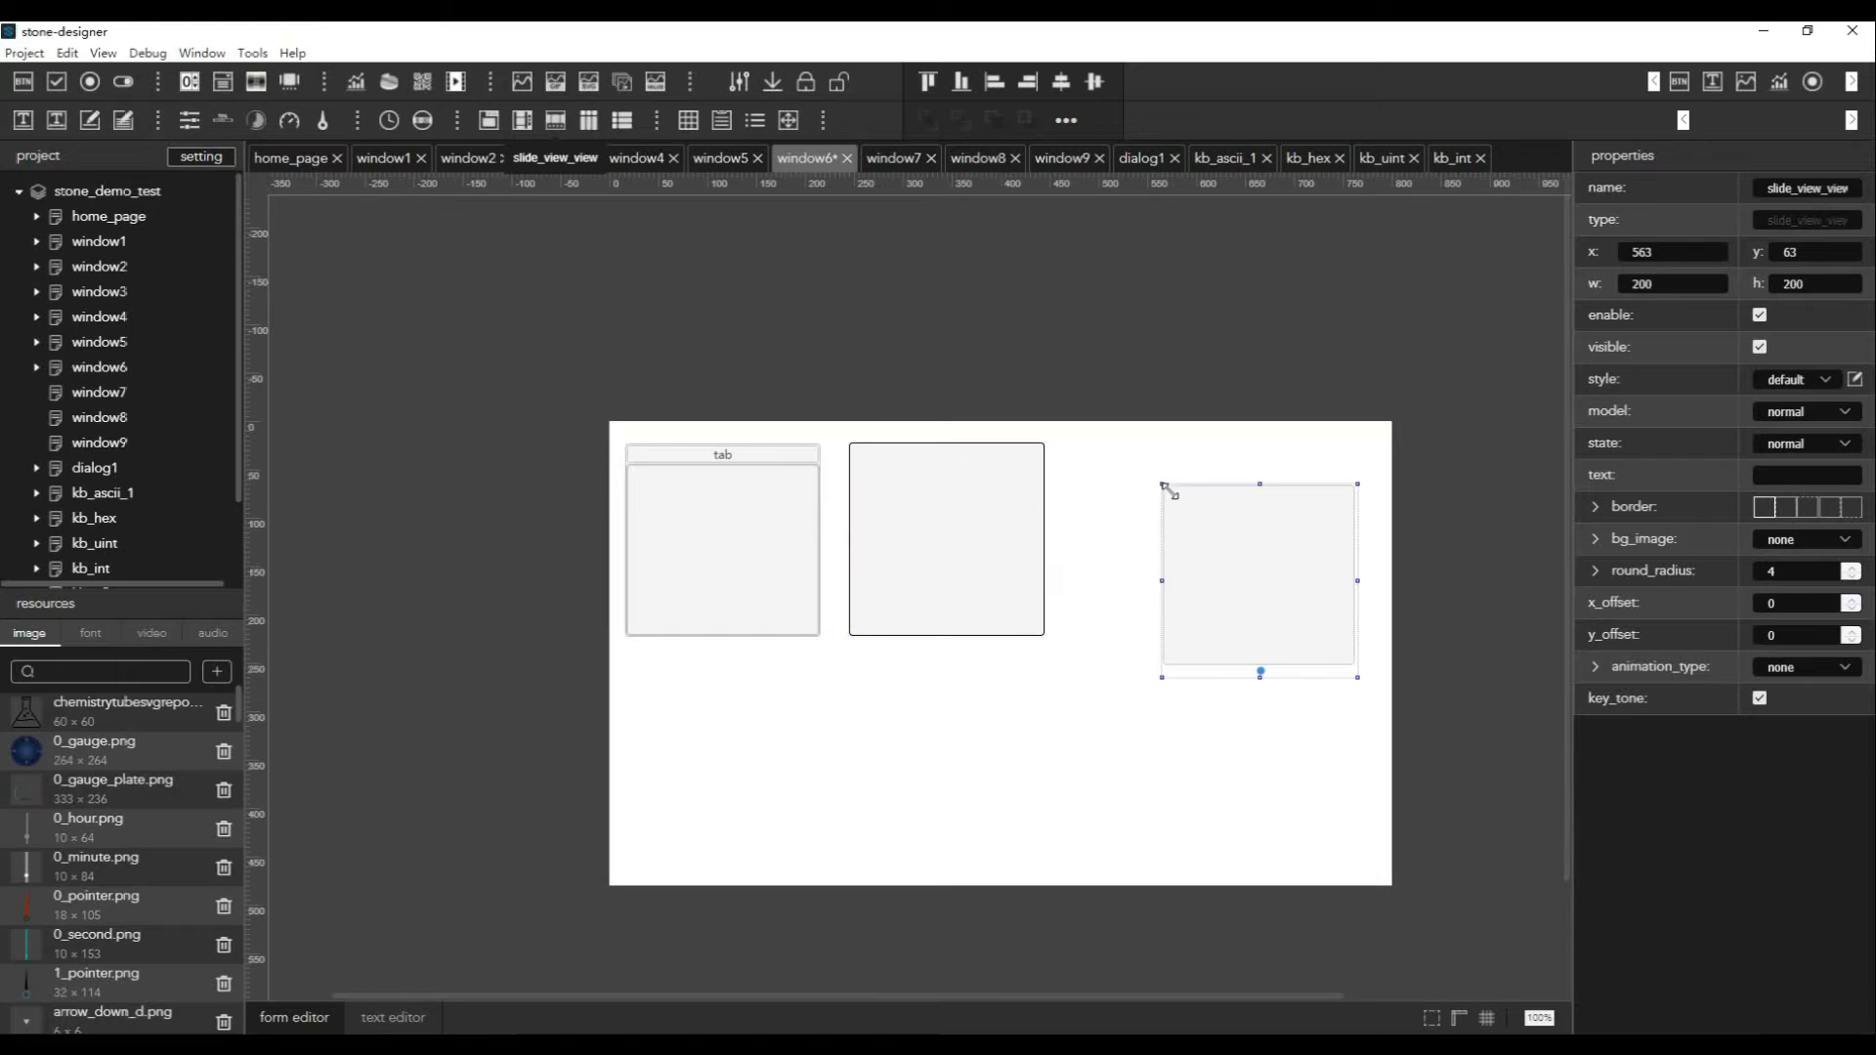
pyautogui.moveTo(1277, 573); pyautogui.dragTo(1206, 540)
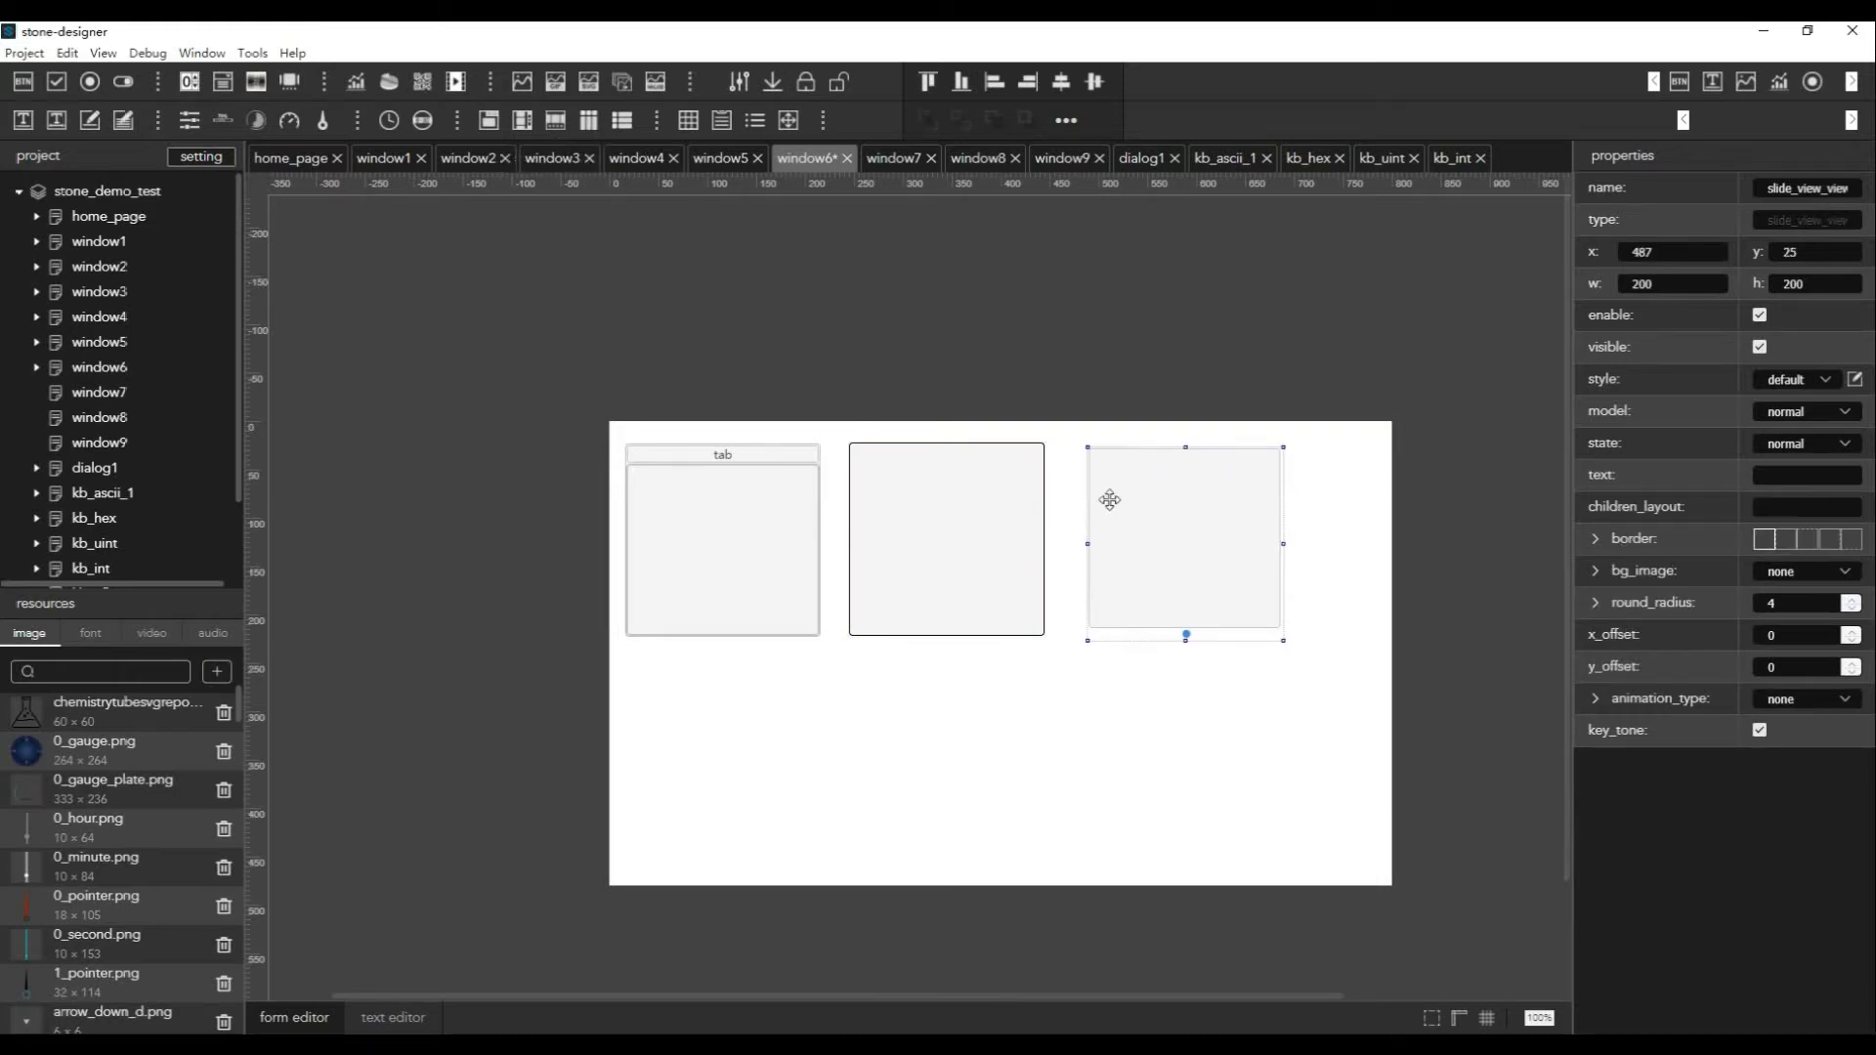
# Add a list_view_h at about x 100, y 259 and a list_view at about x 361, y 261, below the existing widgets
pyautogui.click(590, 122)
pyautogui.click(768, 743)
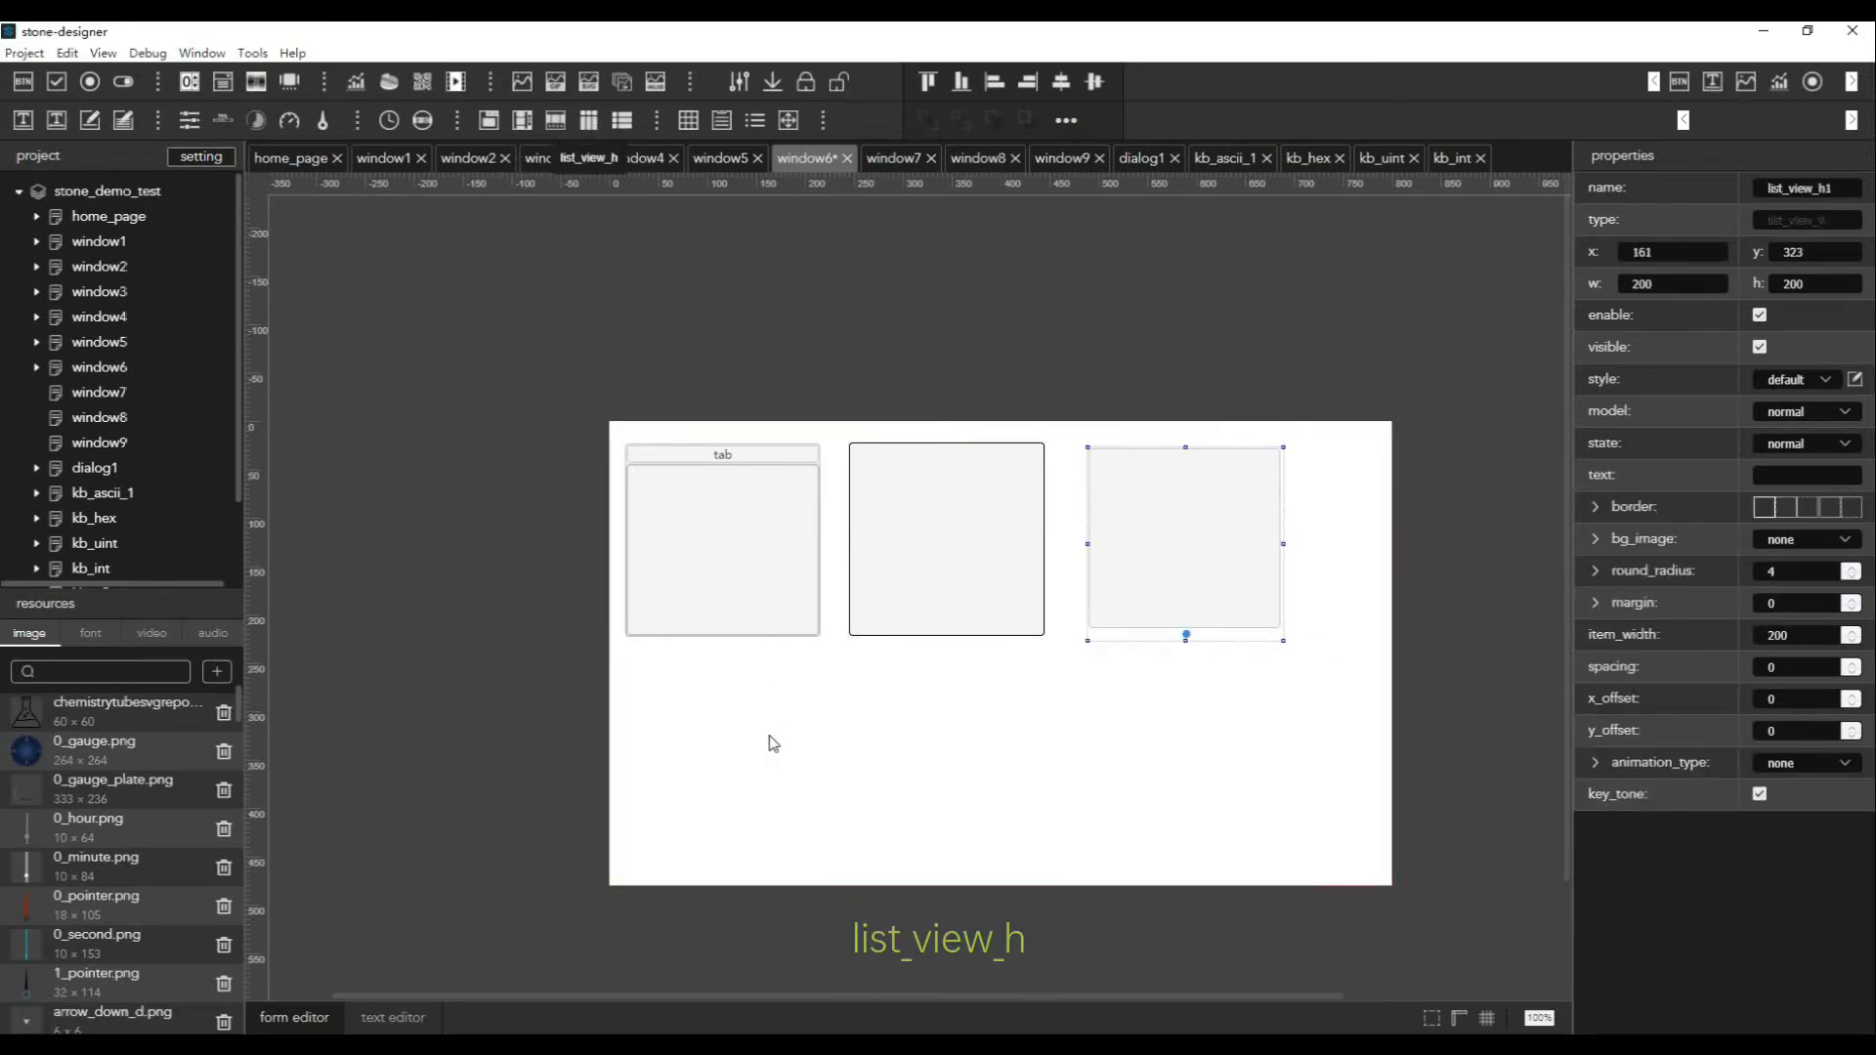
pyautogui.moveTo(854, 822); pyautogui.dragTo(807, 770)
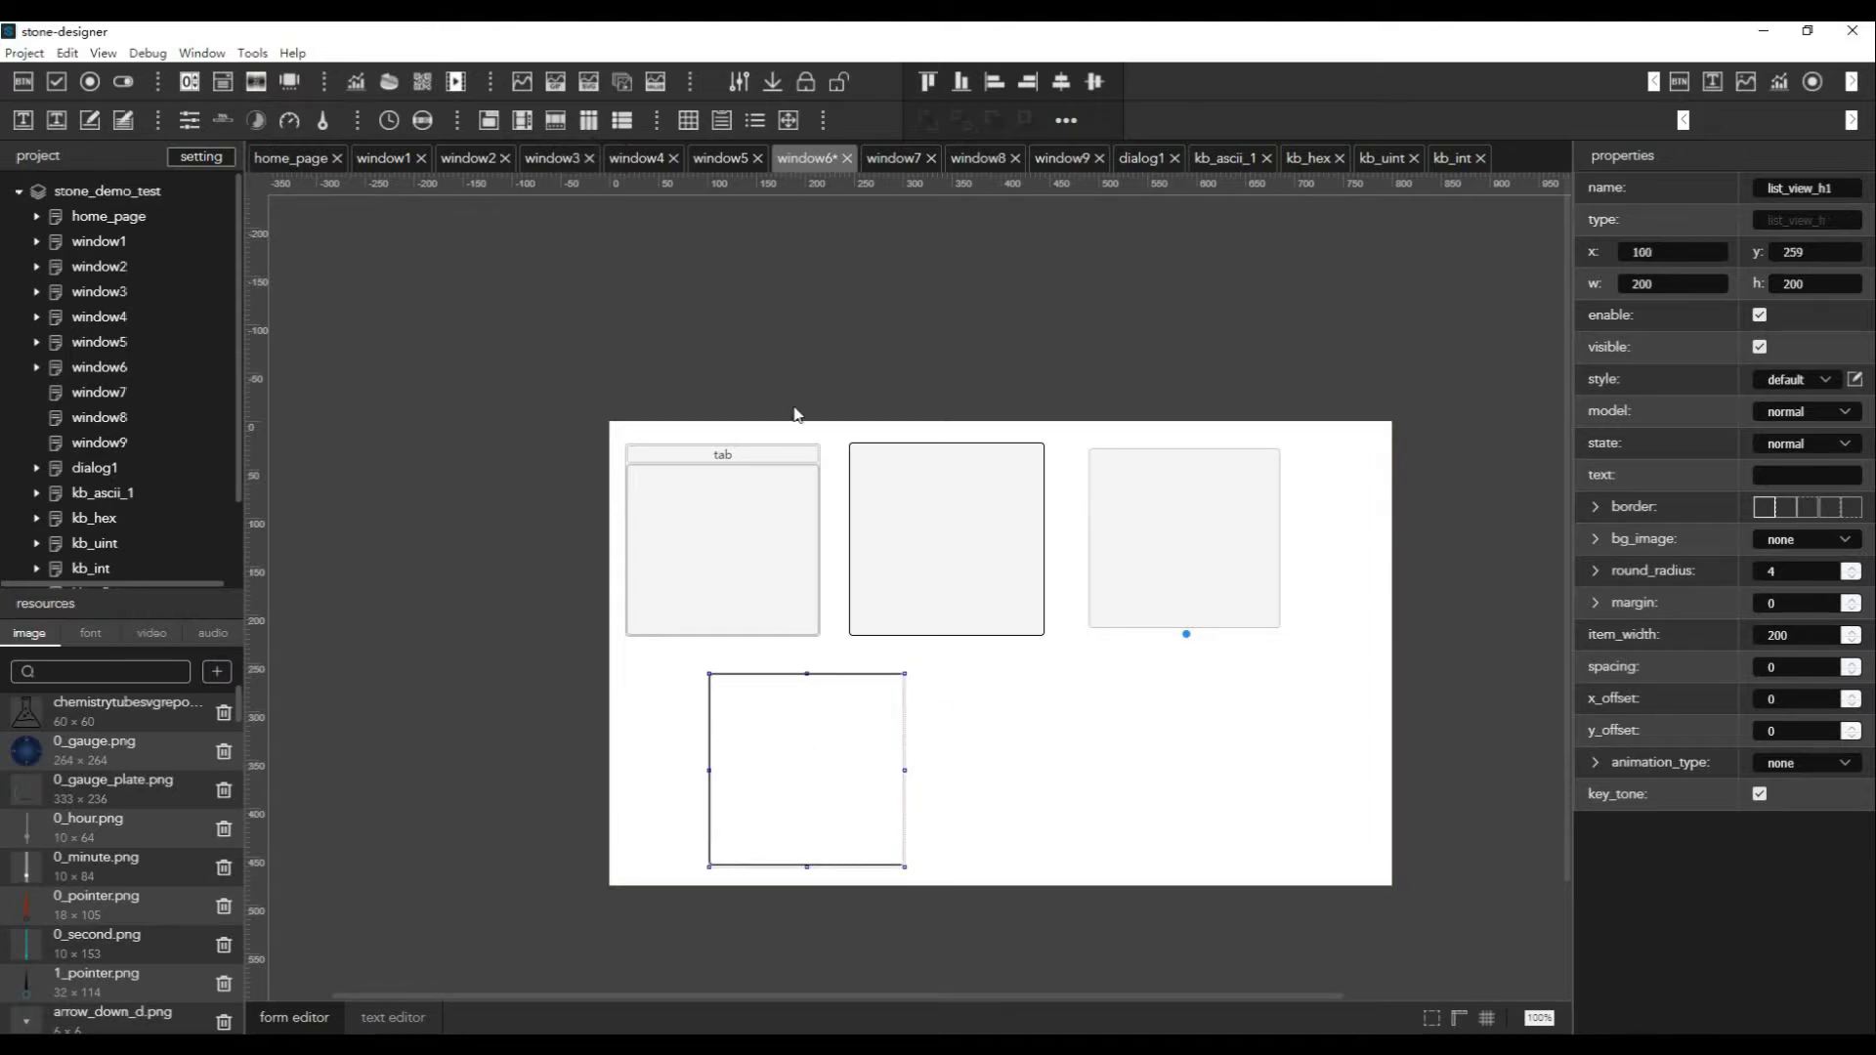
pyautogui.click(621, 120)
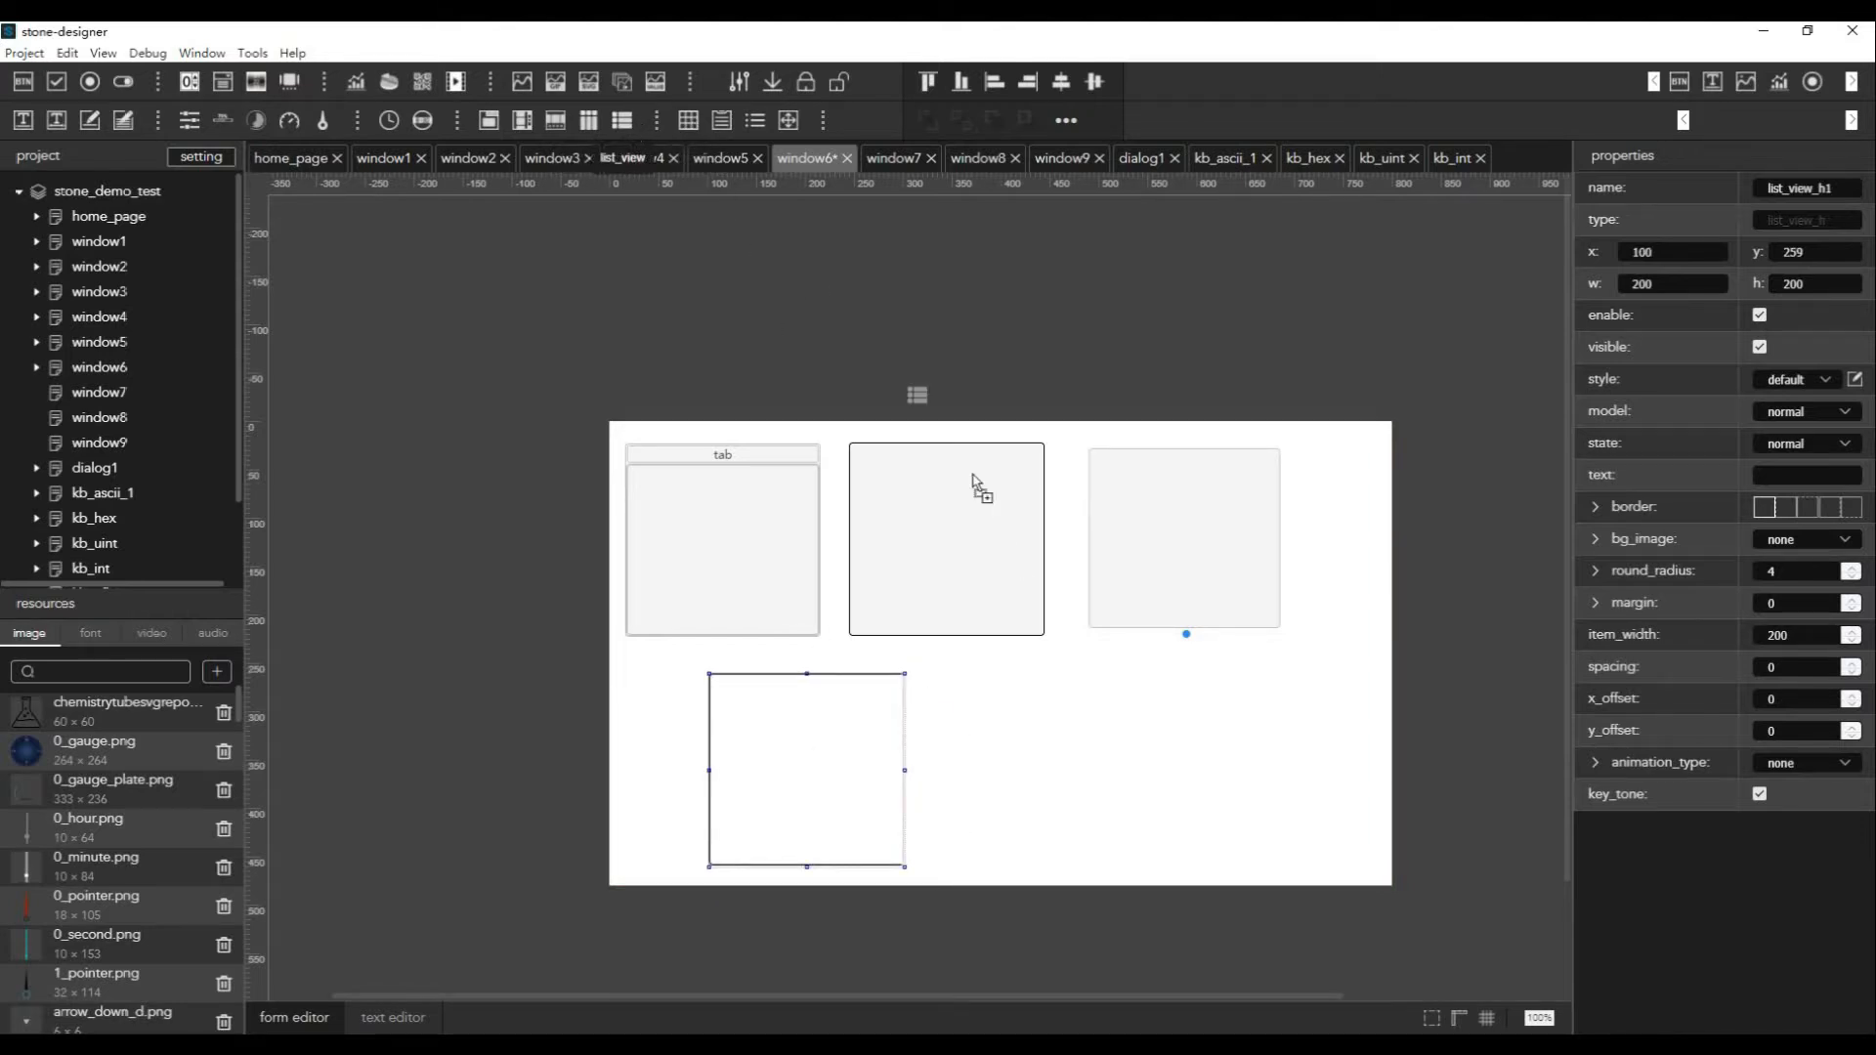
pyautogui.click(1034, 705)
pyautogui.moveTo(1111, 774); pyautogui.dragTo(1043, 745)
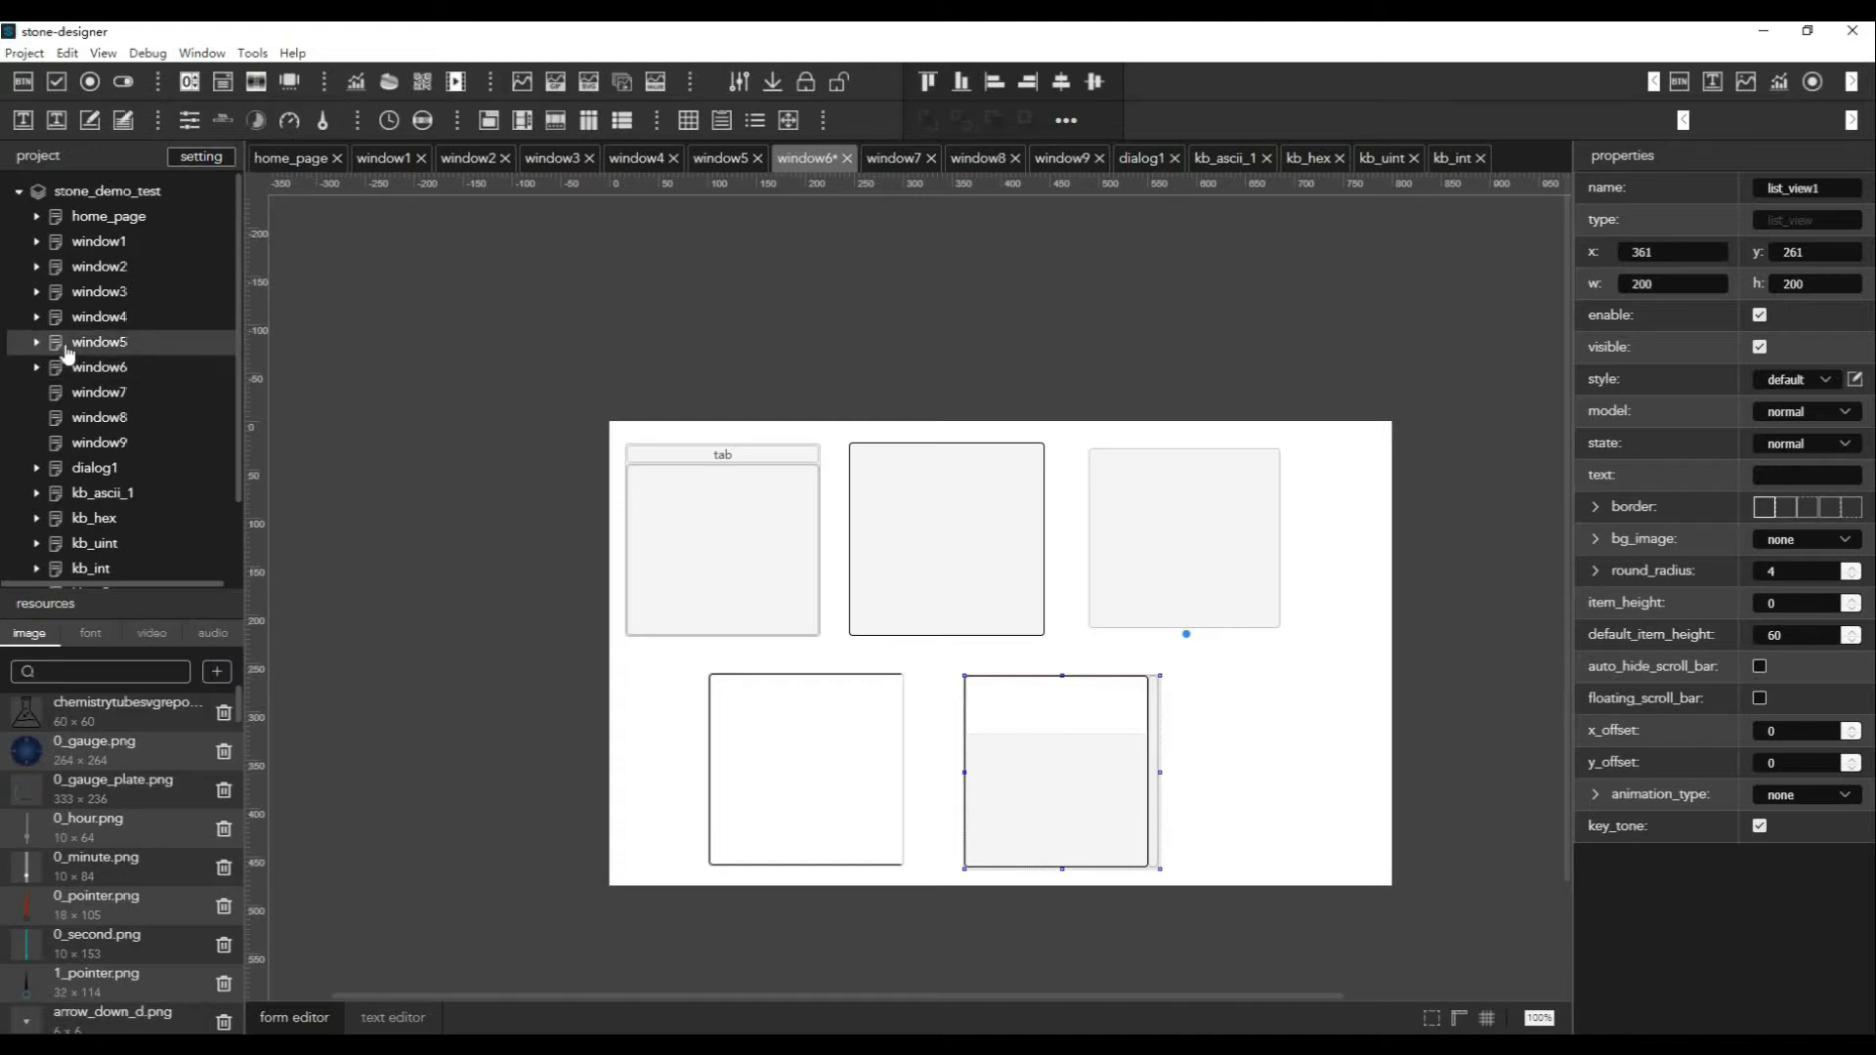
# Expand window6 down to tab_view1 in the project tree to examine the sub-widgets of pages1 and tab_button_group1
pyautogui.click(39, 368)
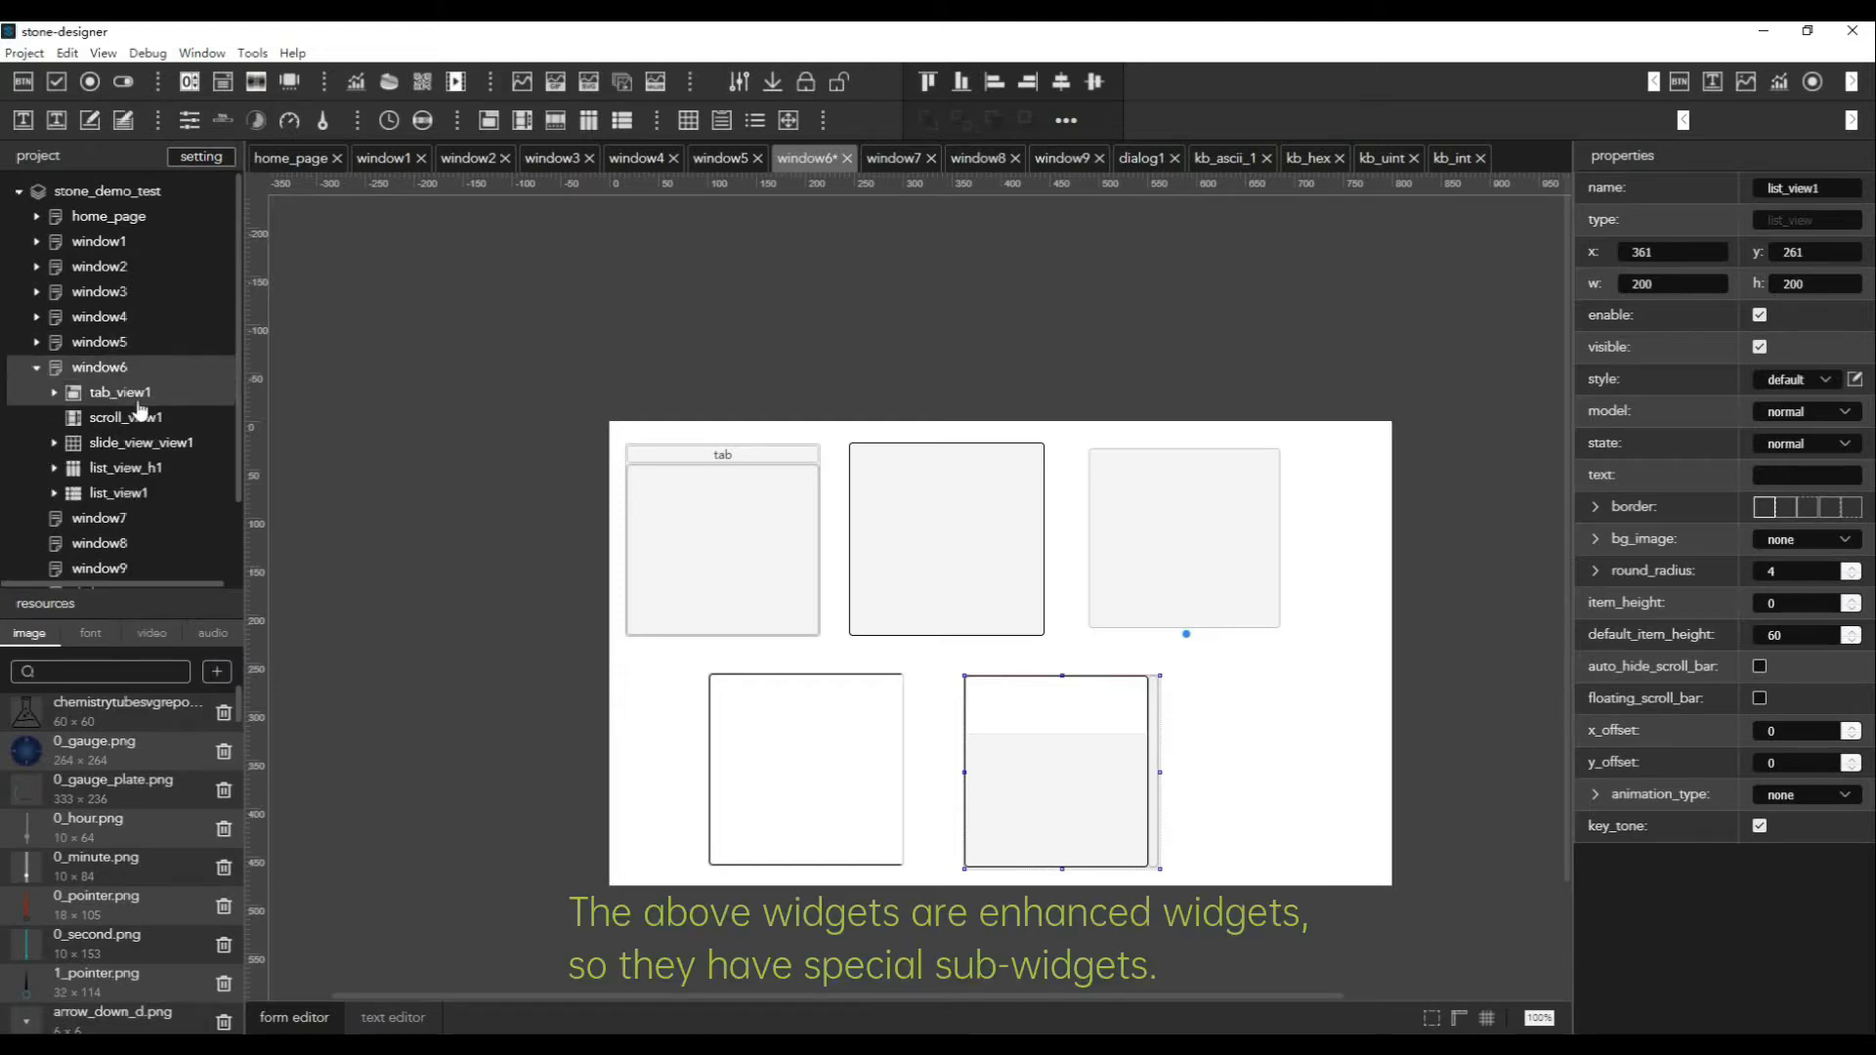
pyautogui.scroll(-3, 147, 413)
pyautogui.scroll(3, 236, 377)
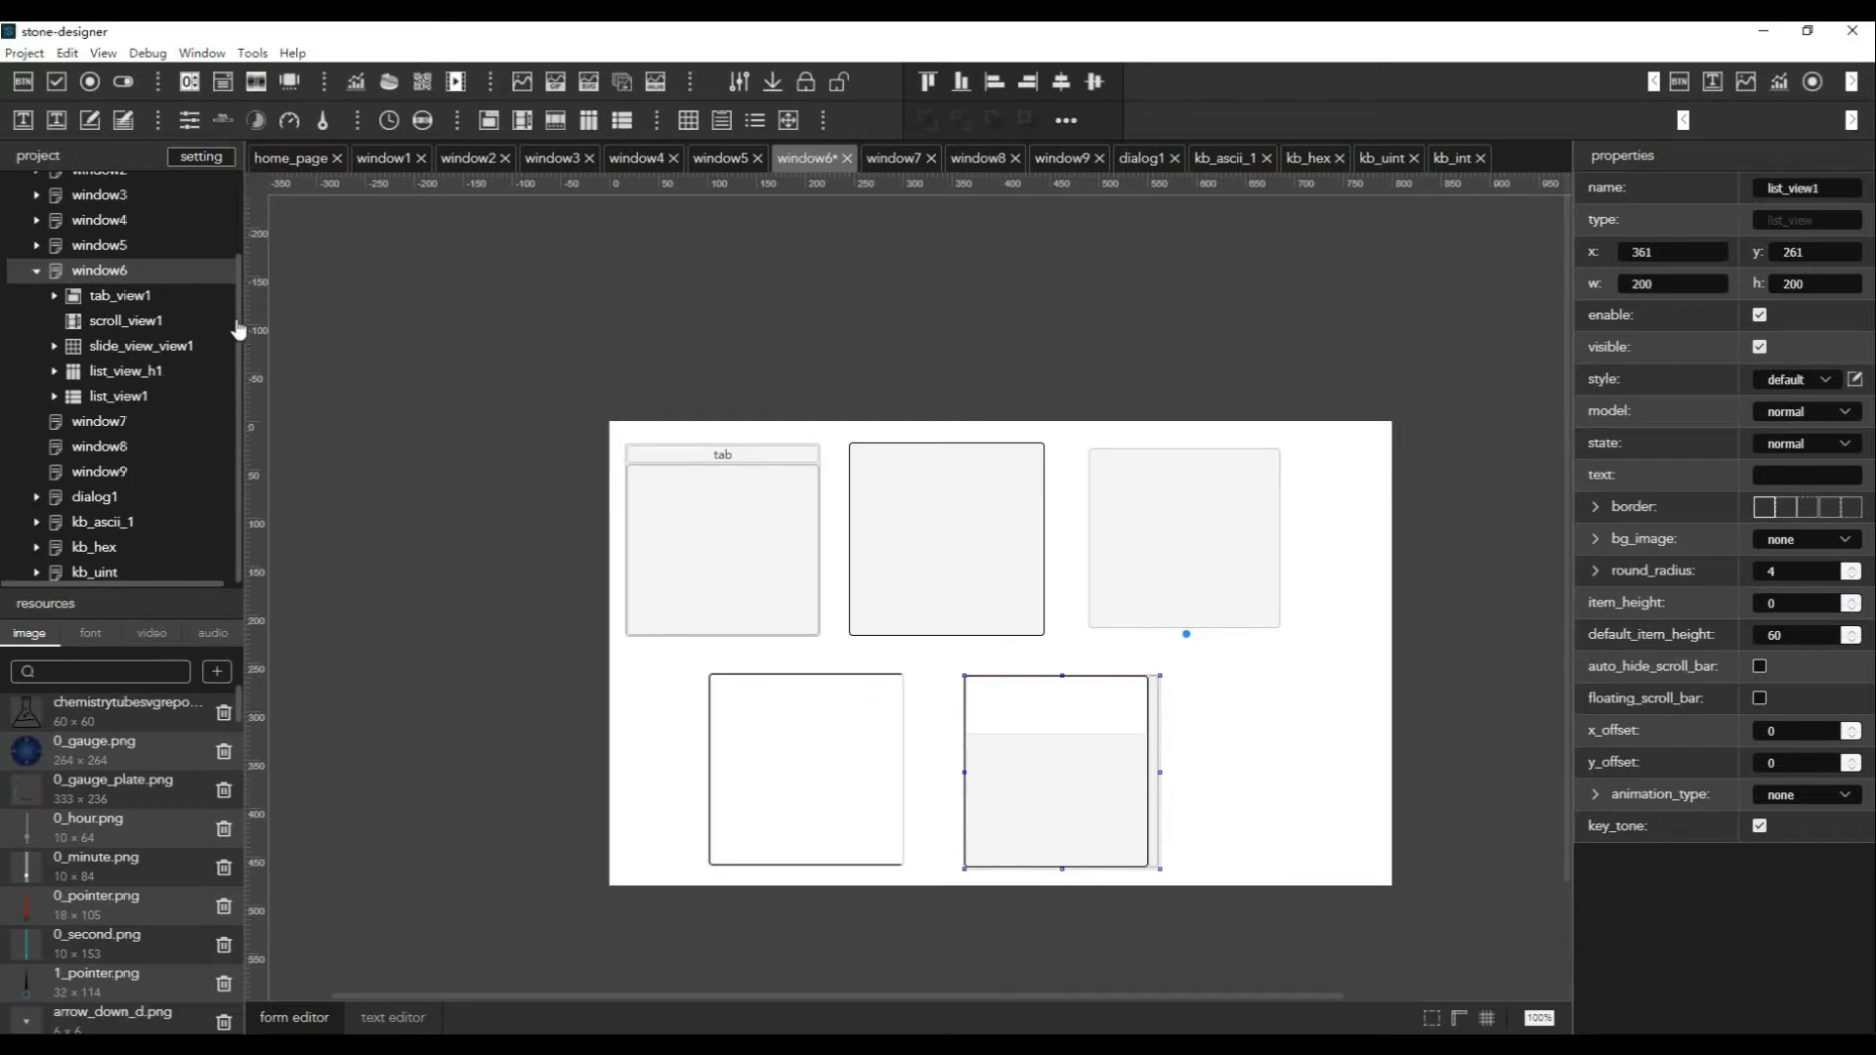
pyautogui.click(141, 296)
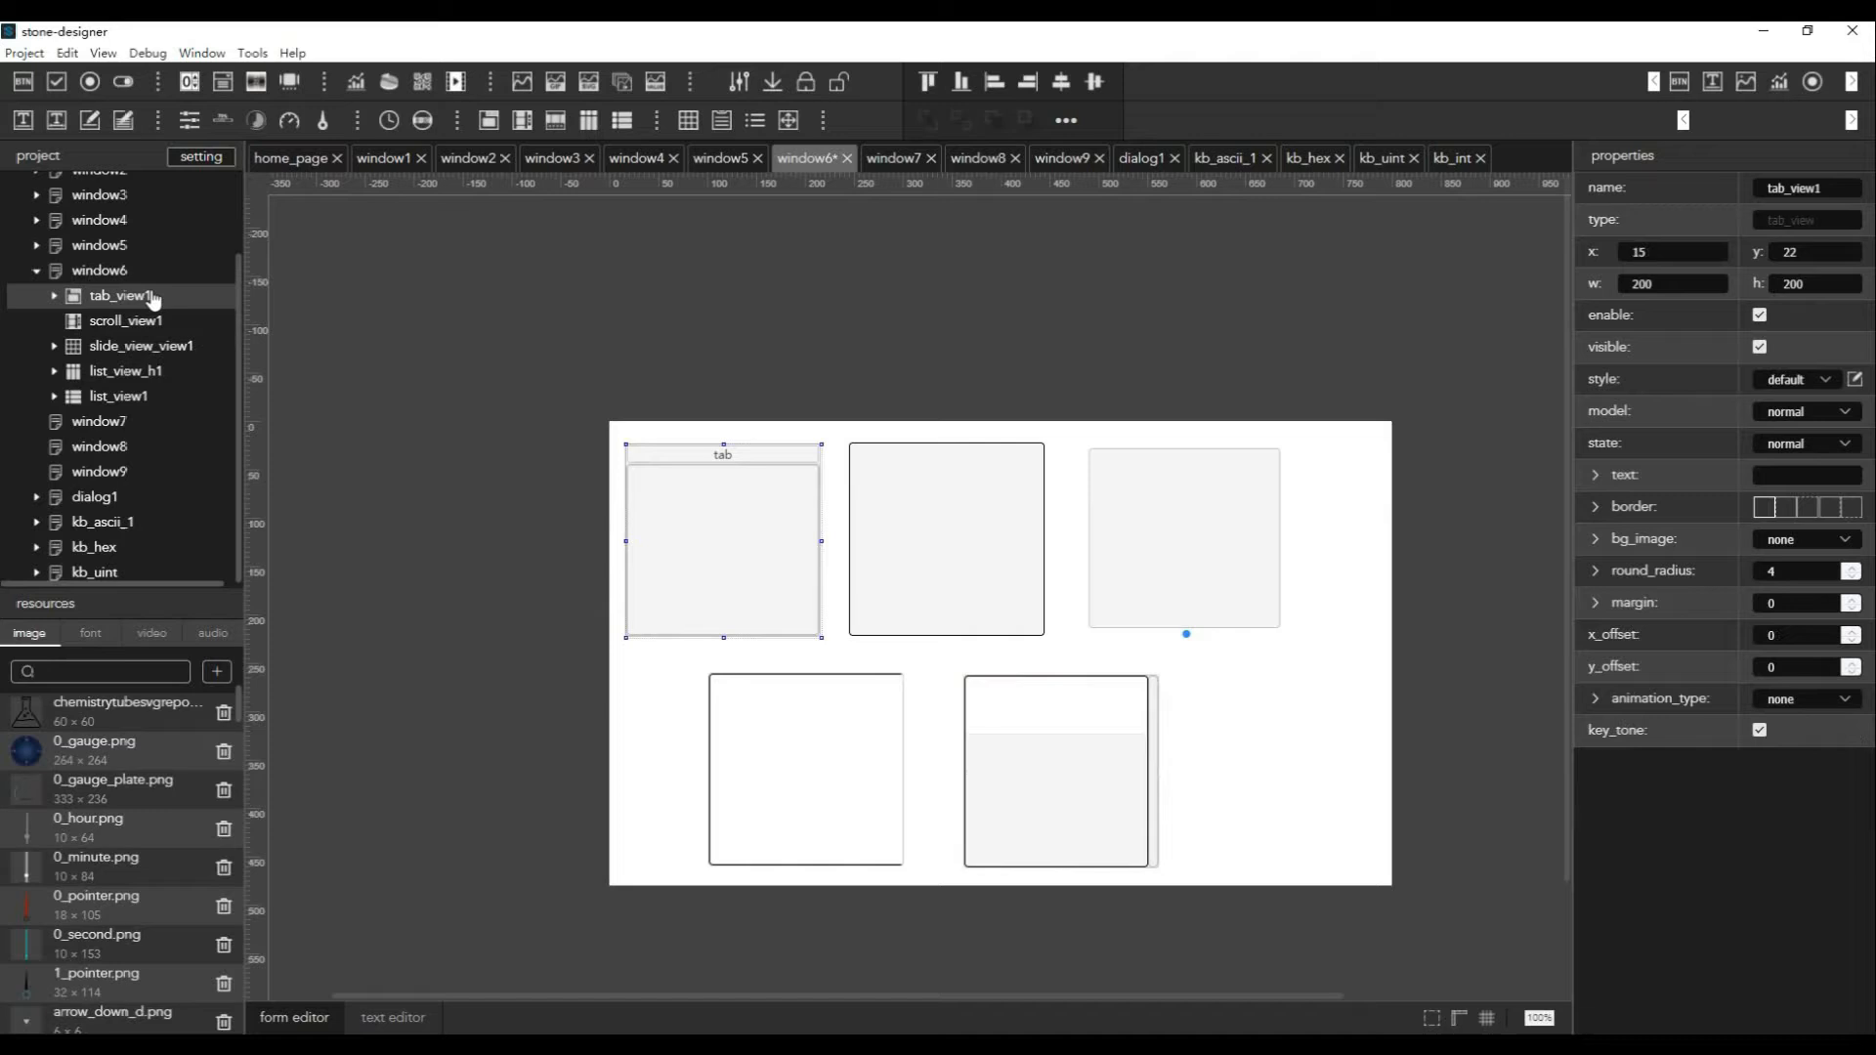
pyautogui.click(55, 295)
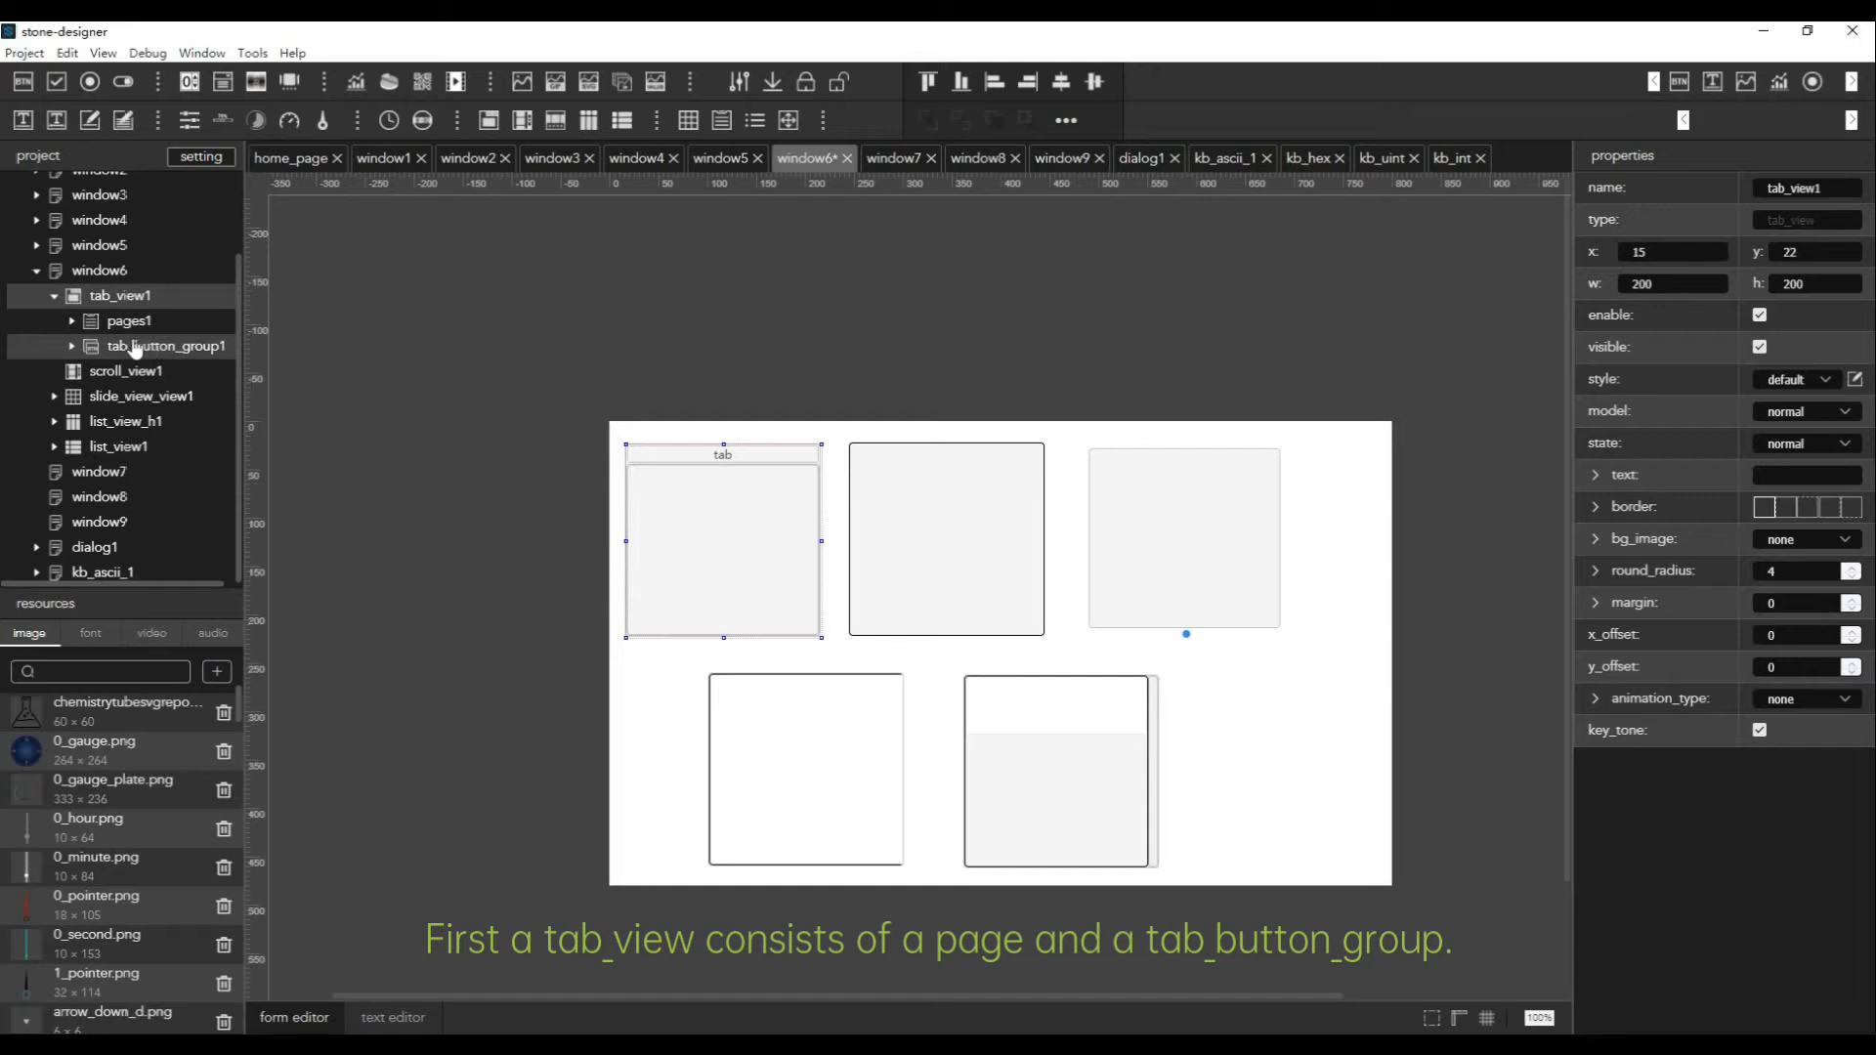
pyautogui.click(75, 323)
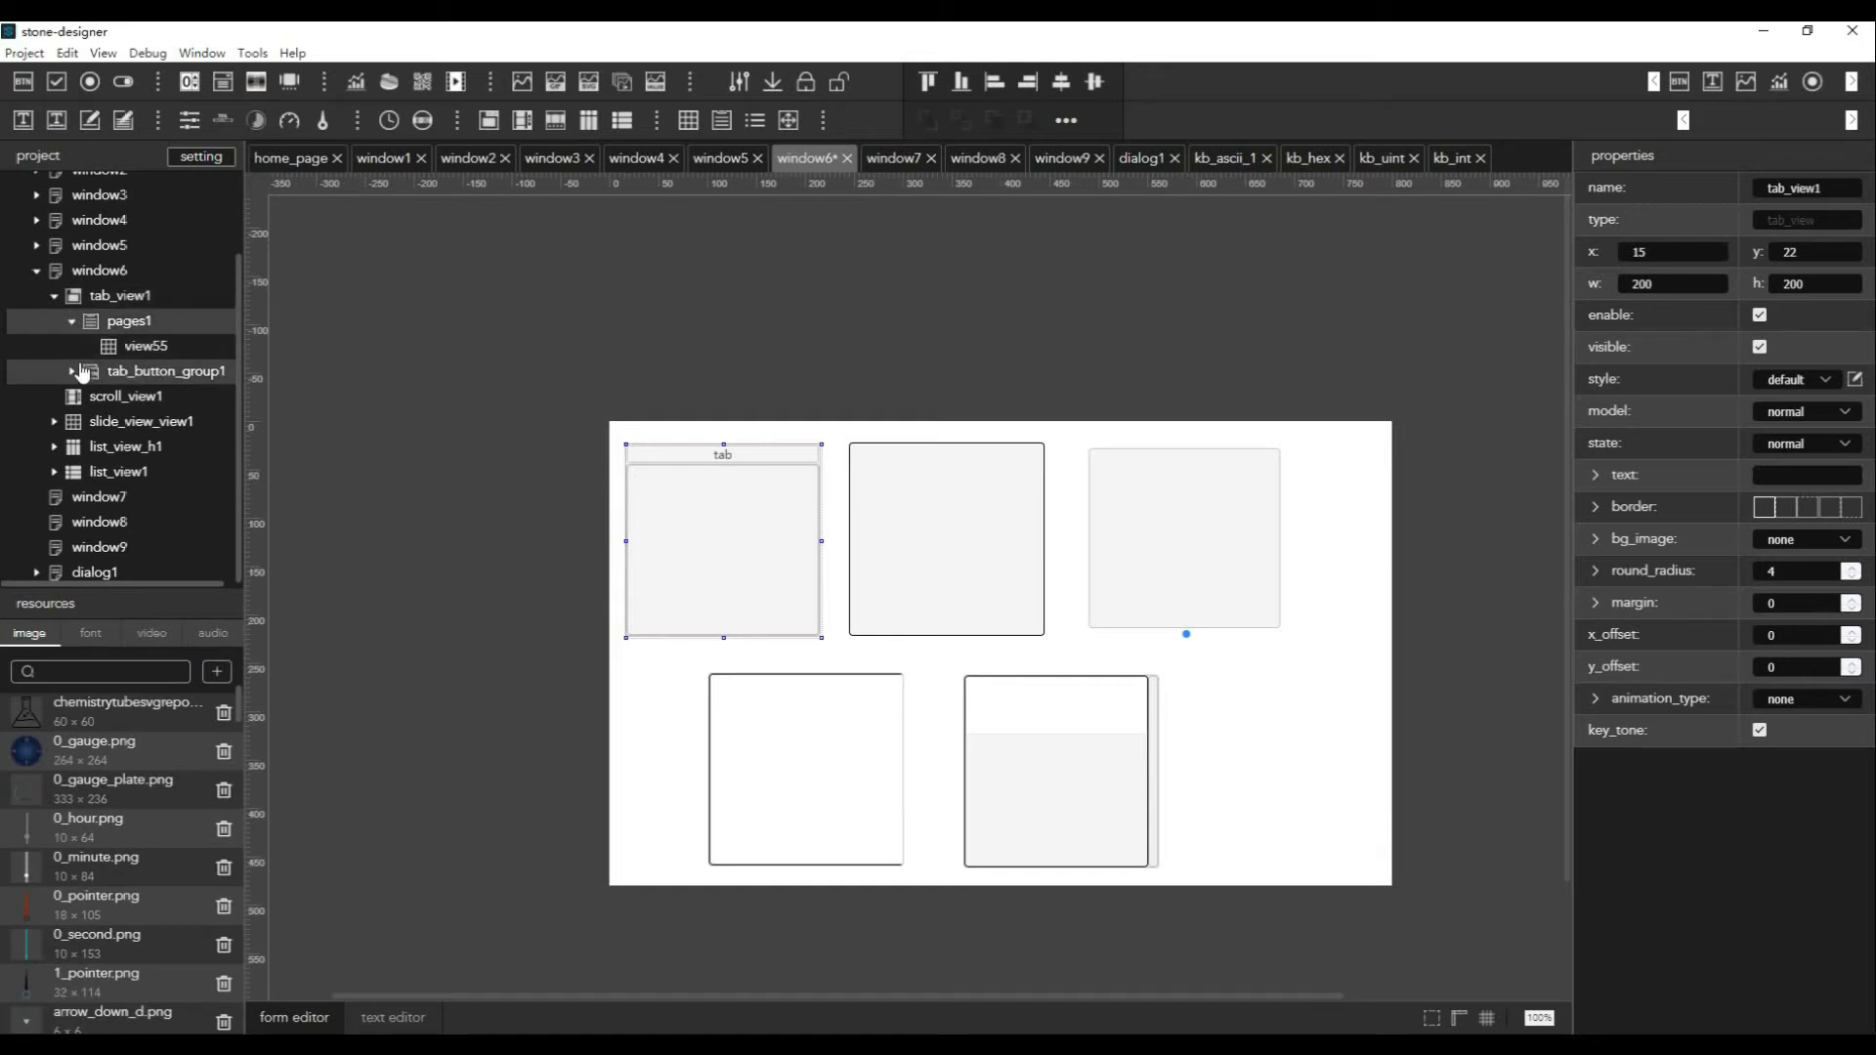
pyautogui.click(75, 373)
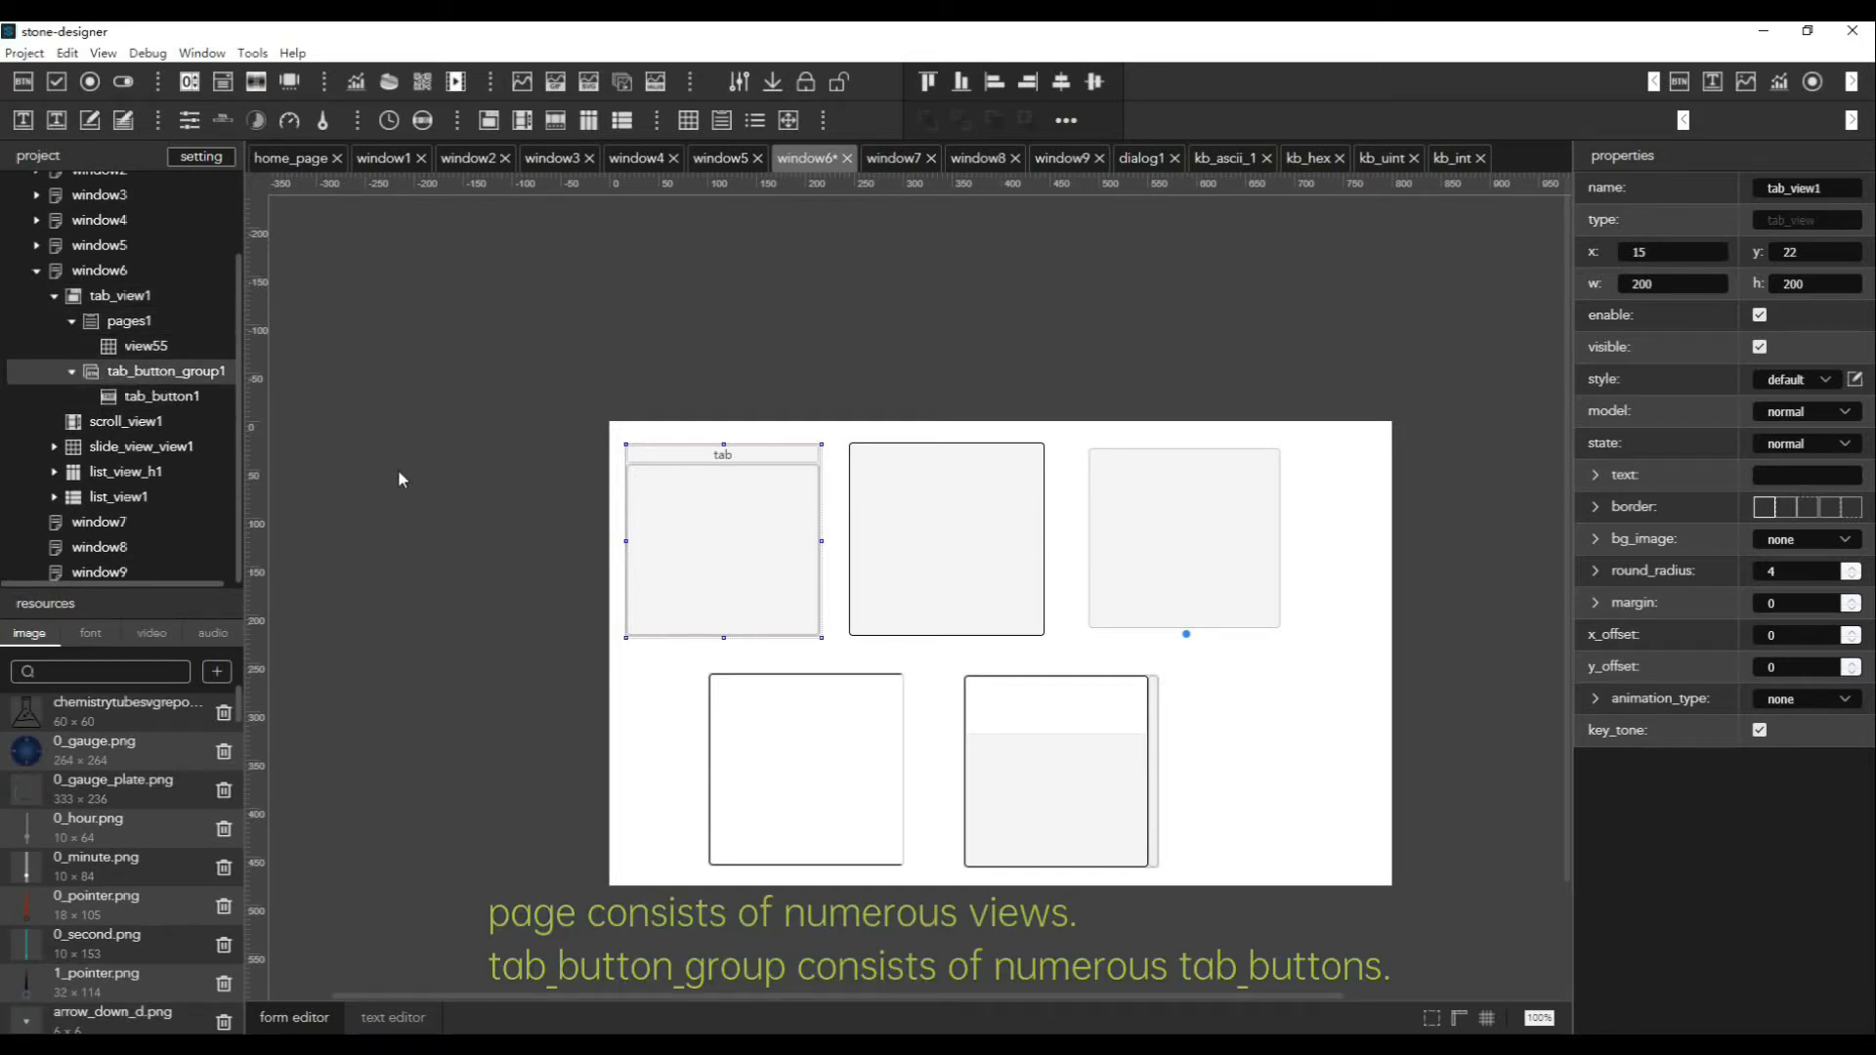
# Add two more tab_button widgets to tab_button_group1
pyautogui.rightClick(192, 386)
pyautogui.moveTo(205, 437)
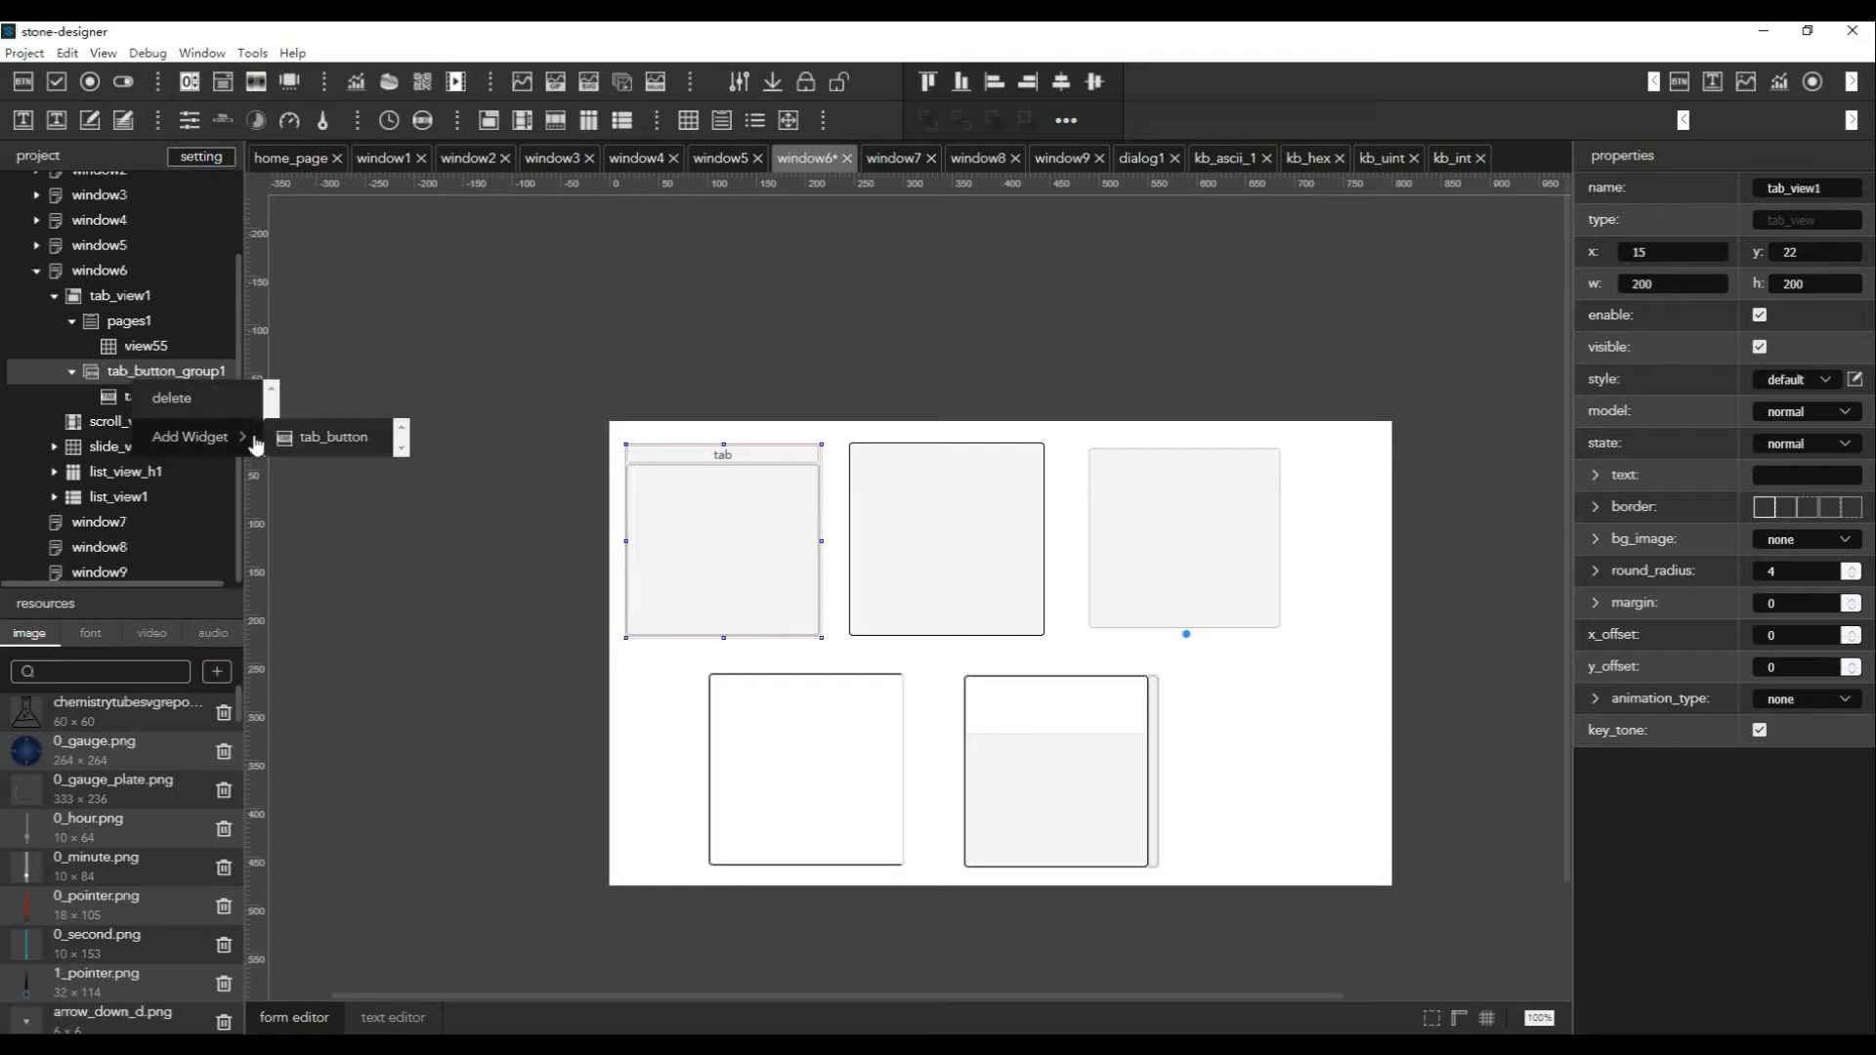
pyautogui.click(336, 442)
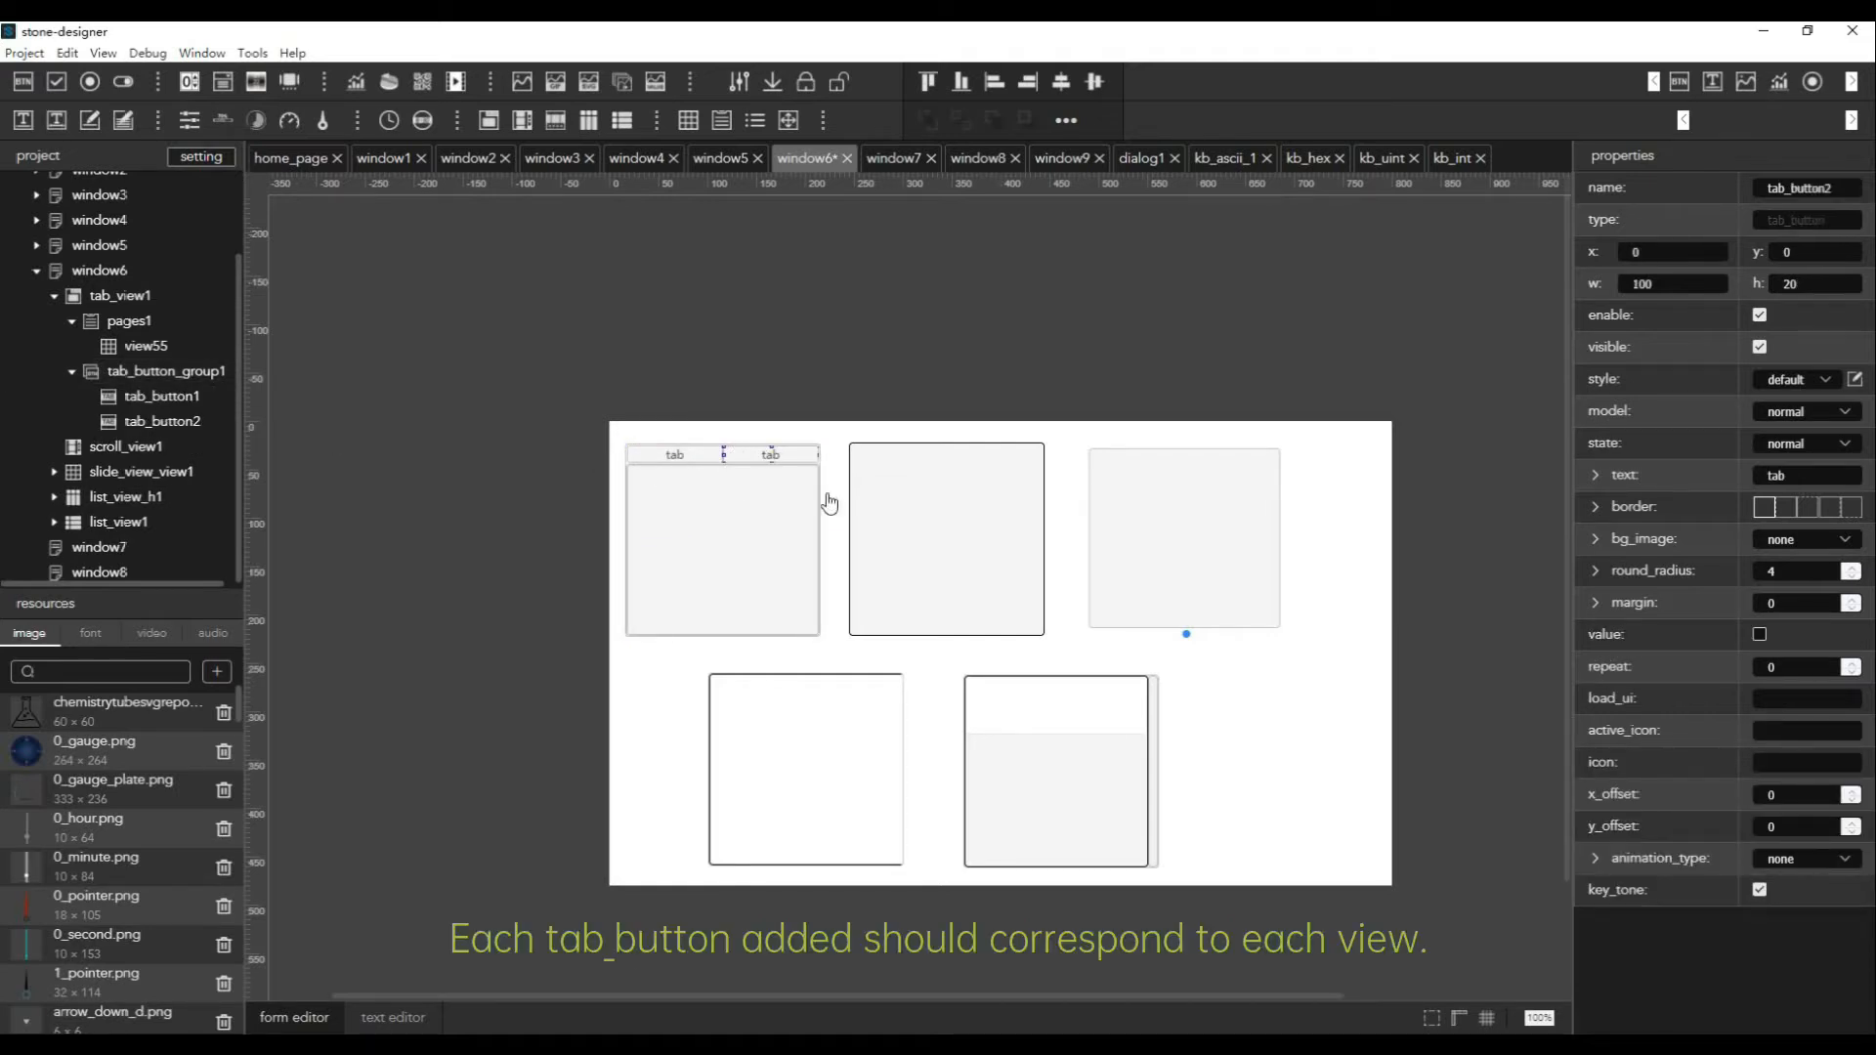
pyautogui.rightClick(122, 376)
pyautogui.moveTo(176, 432)
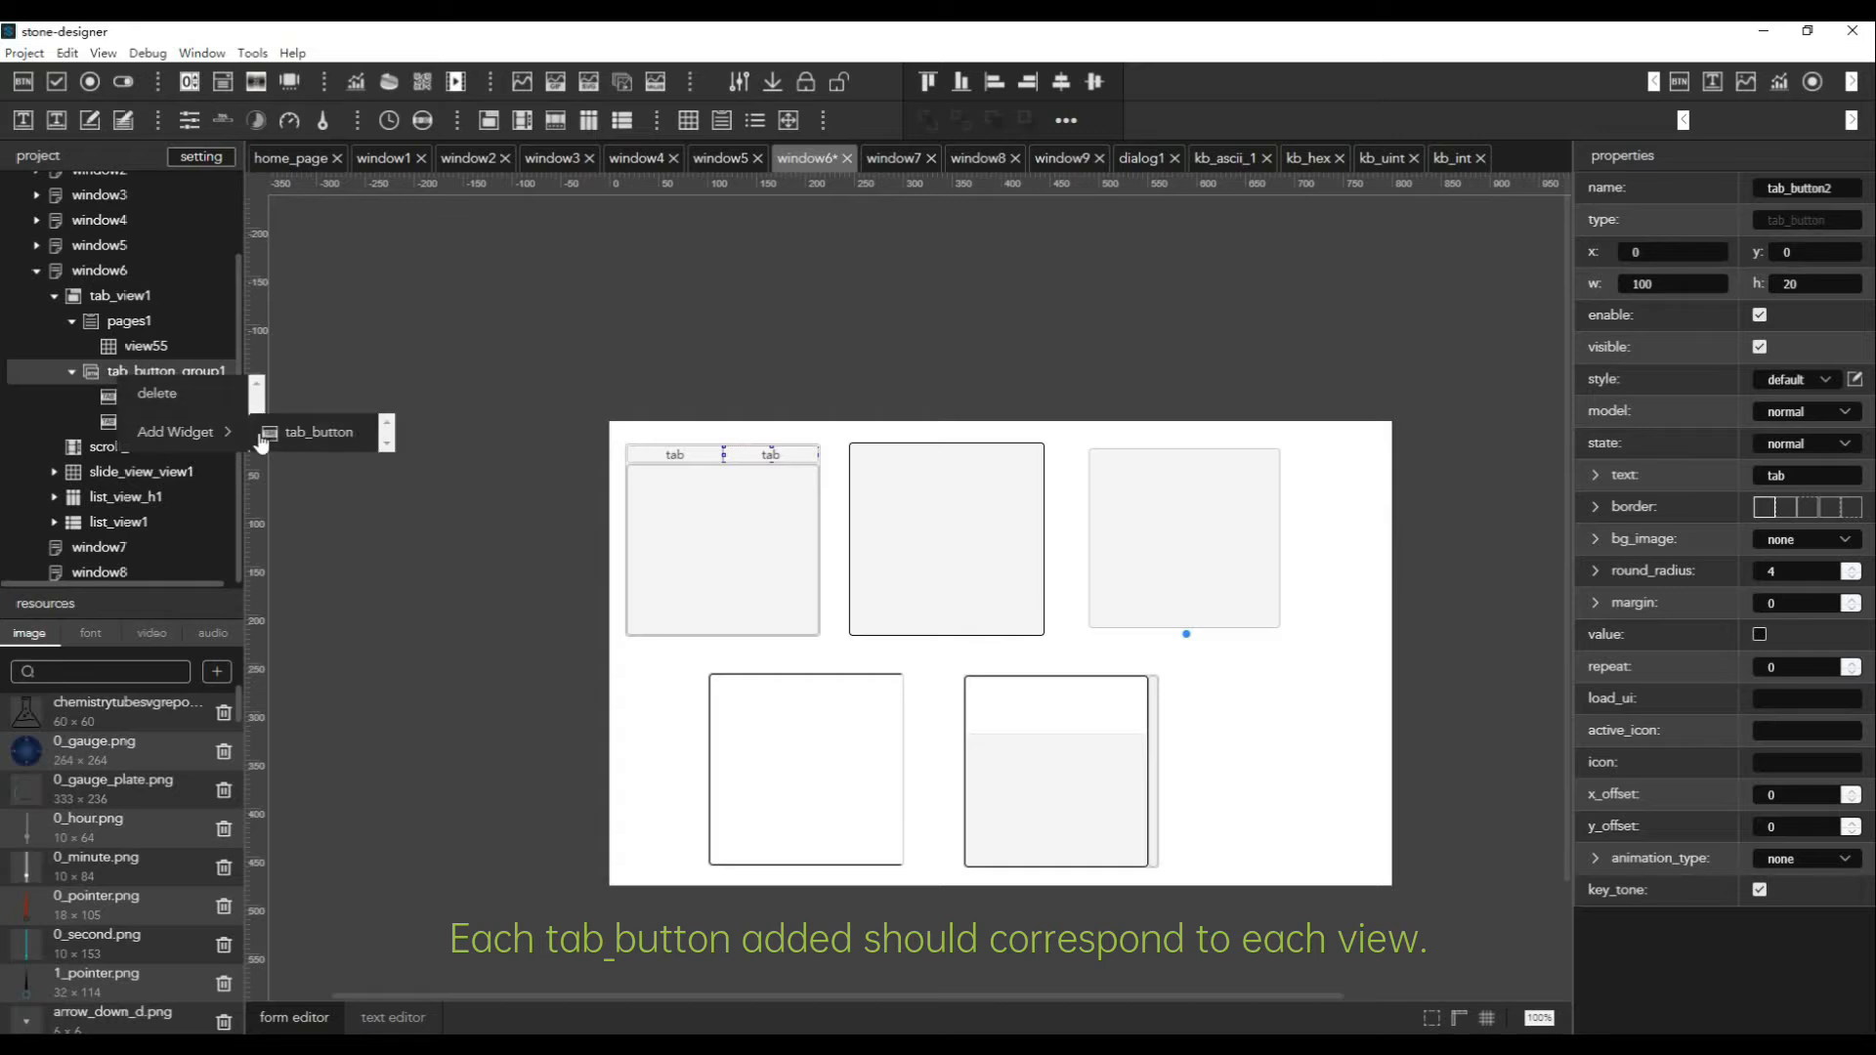
pyautogui.click(303, 436)
# Add two more view widgets to pages1 to match the added tab buttons
pyautogui.rightClick(132, 323)
pyautogui.moveTo(191, 375)
pyautogui.click(262, 375)
pyautogui.rightClick(107, 322)
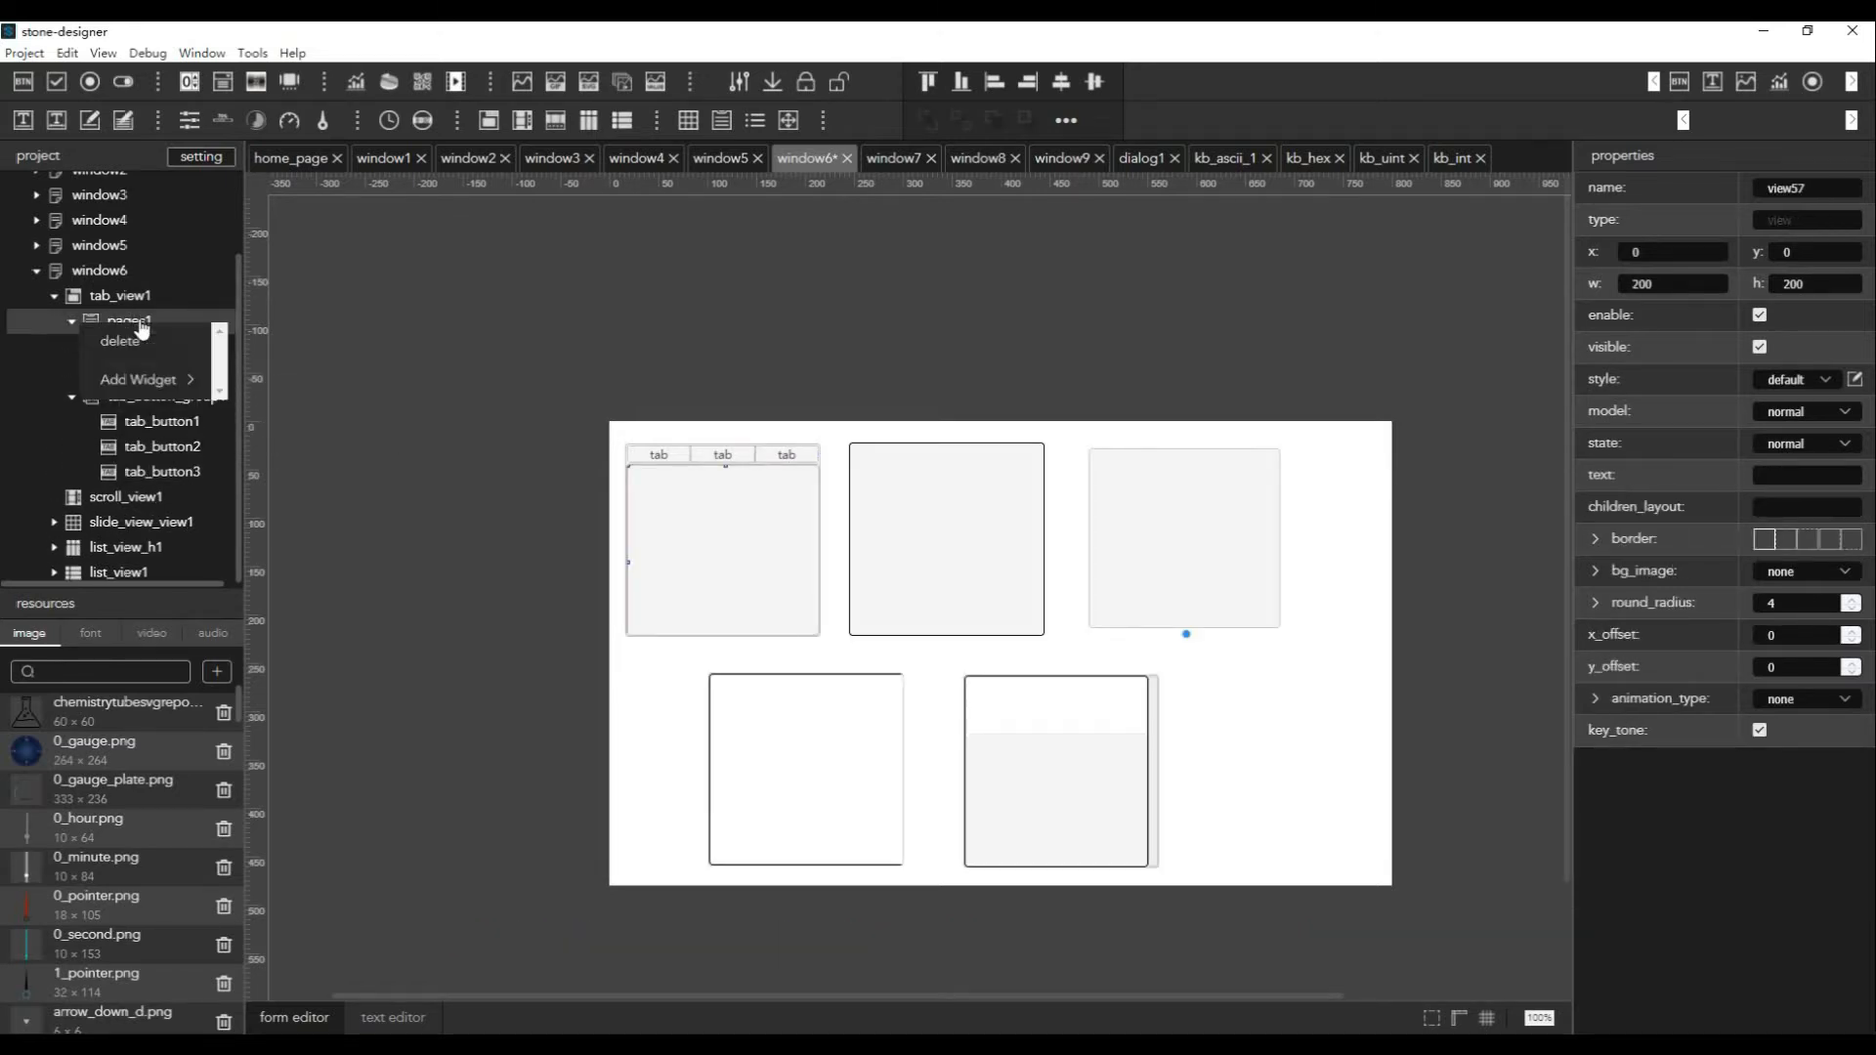
pyautogui.click(252, 379)
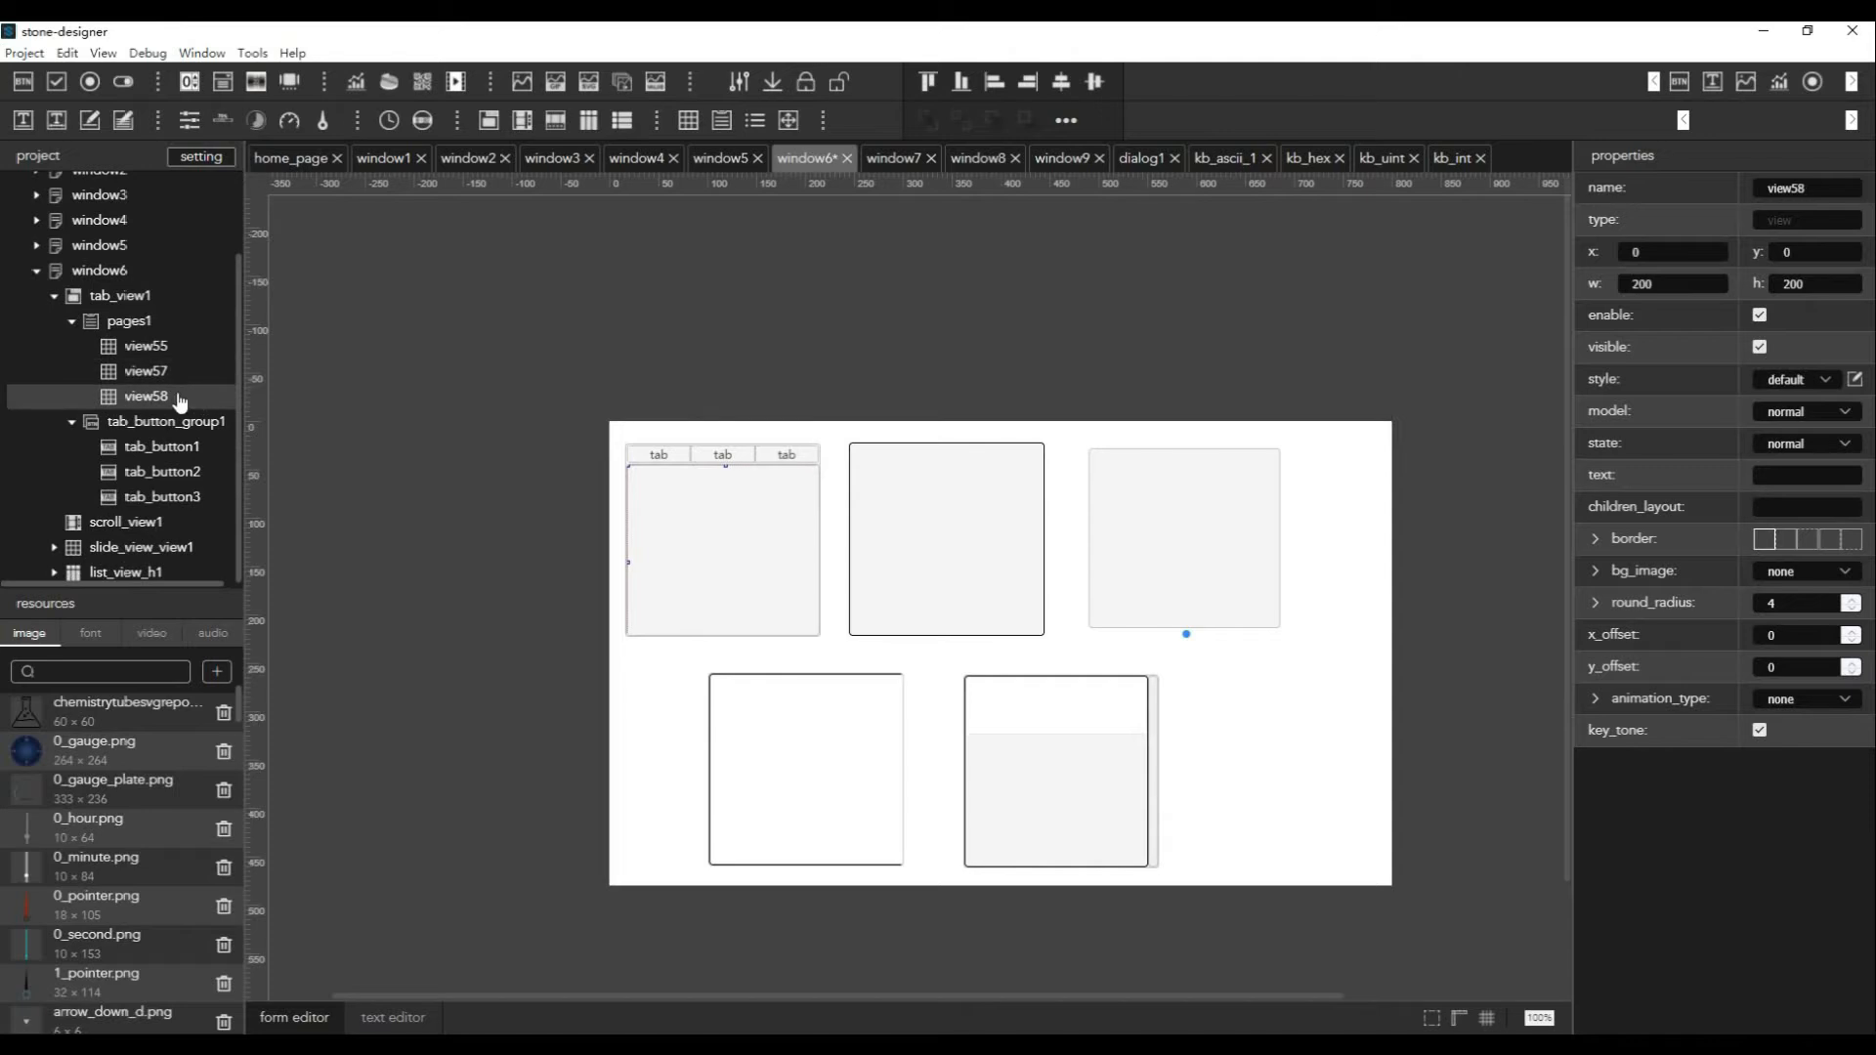
# Browse the widget types that can be added to view55 without adding any
pyautogui.click(162, 354)
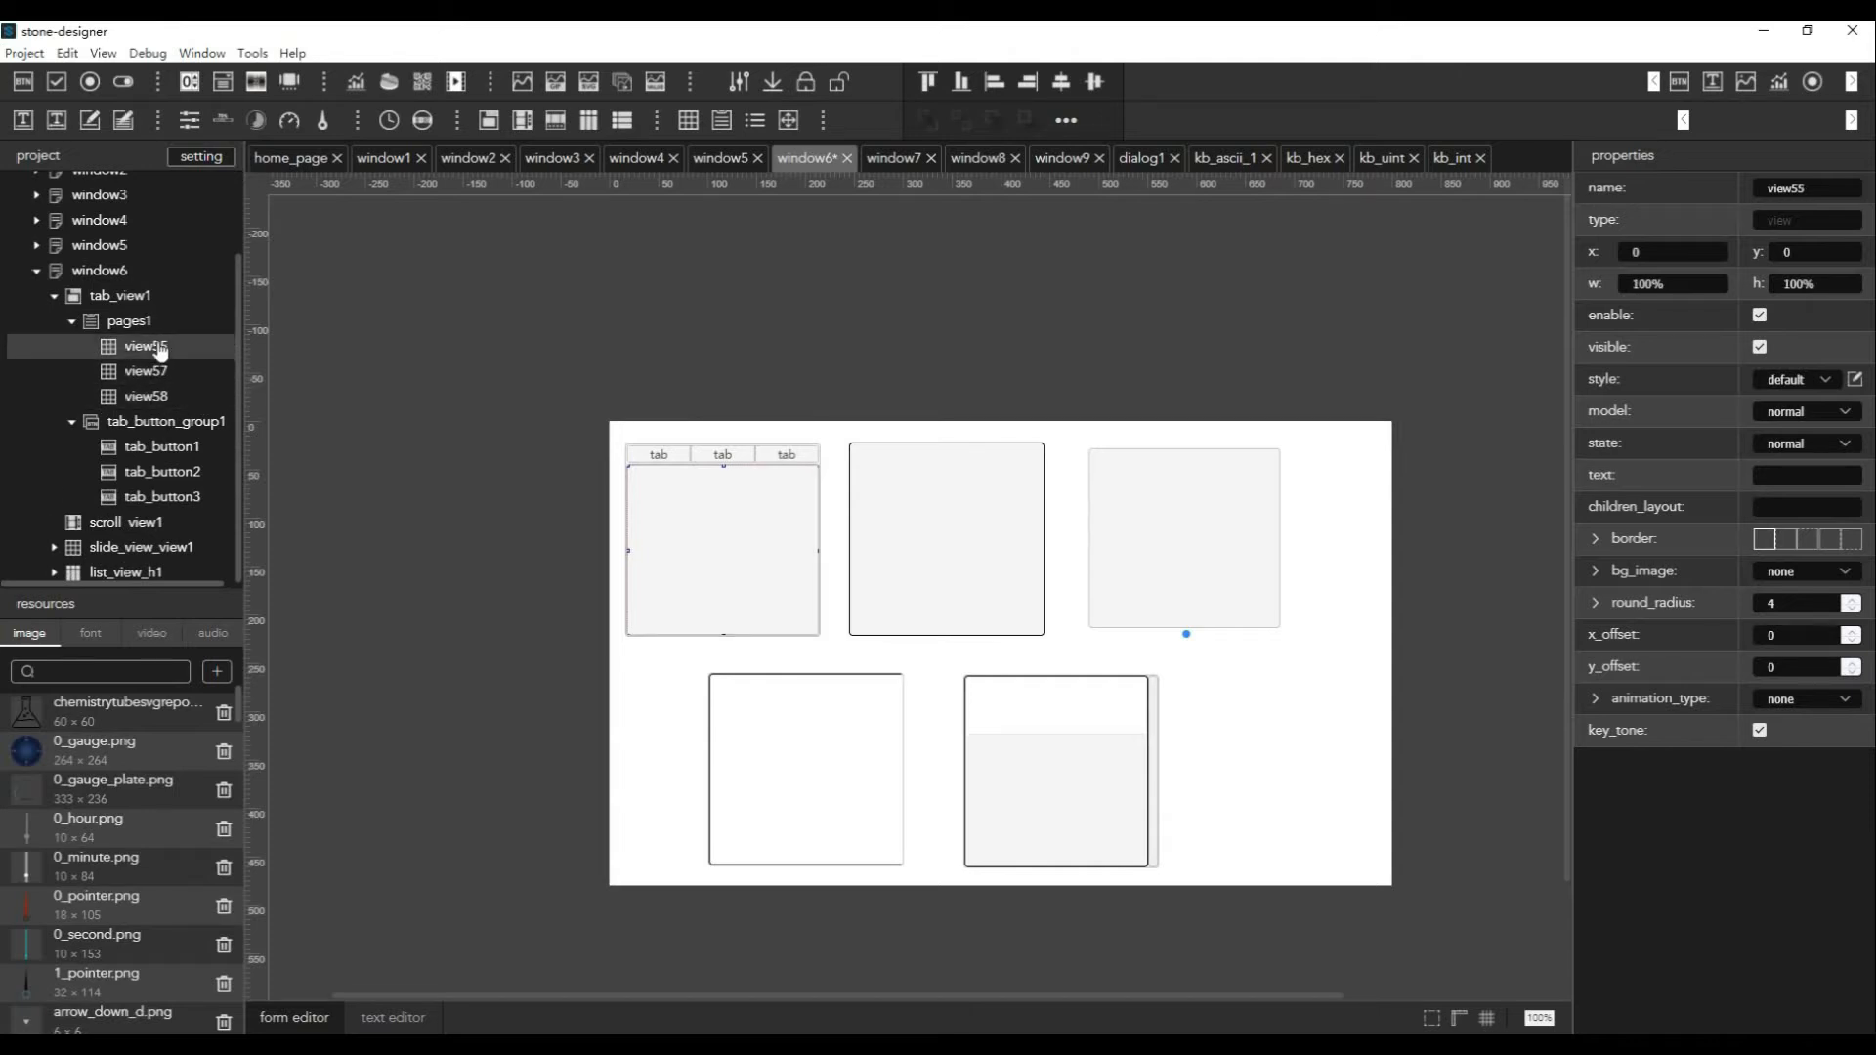
pyautogui.rightClick(162, 352)
pyautogui.moveTo(180, 401)
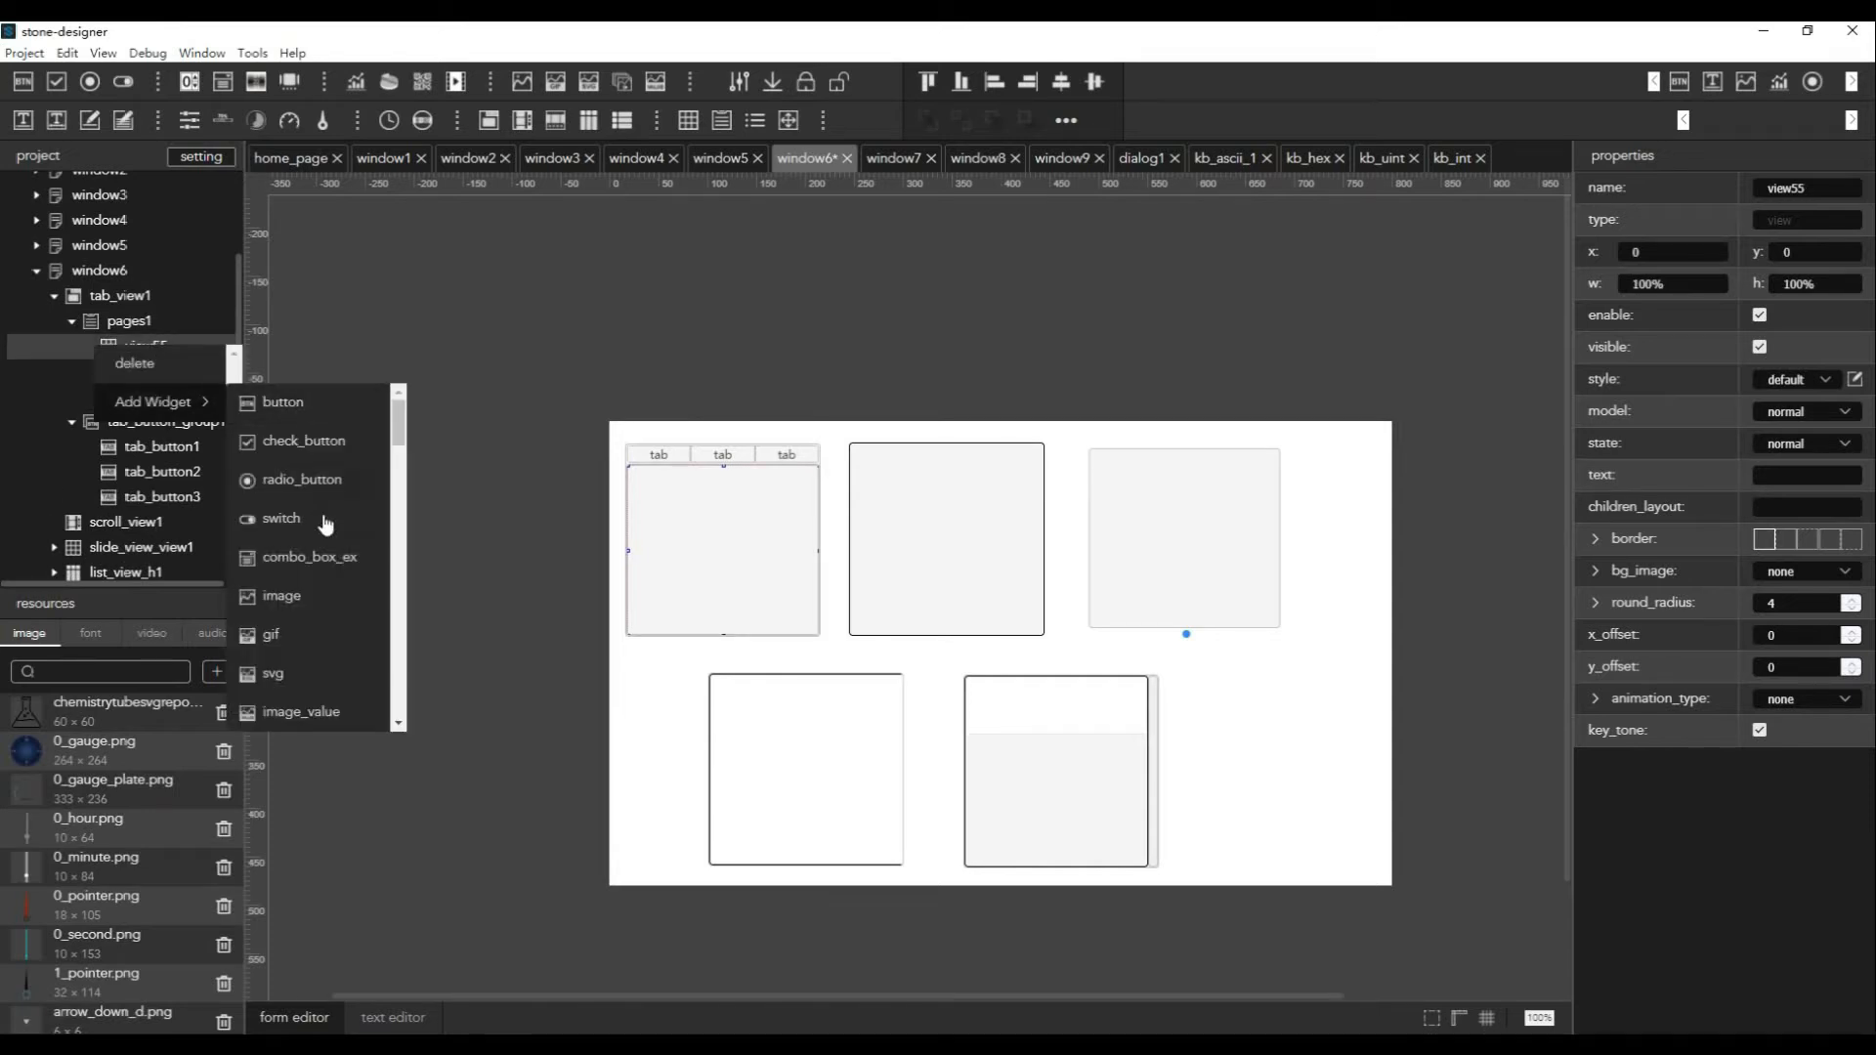
pyautogui.scroll(-3, 334, 480)
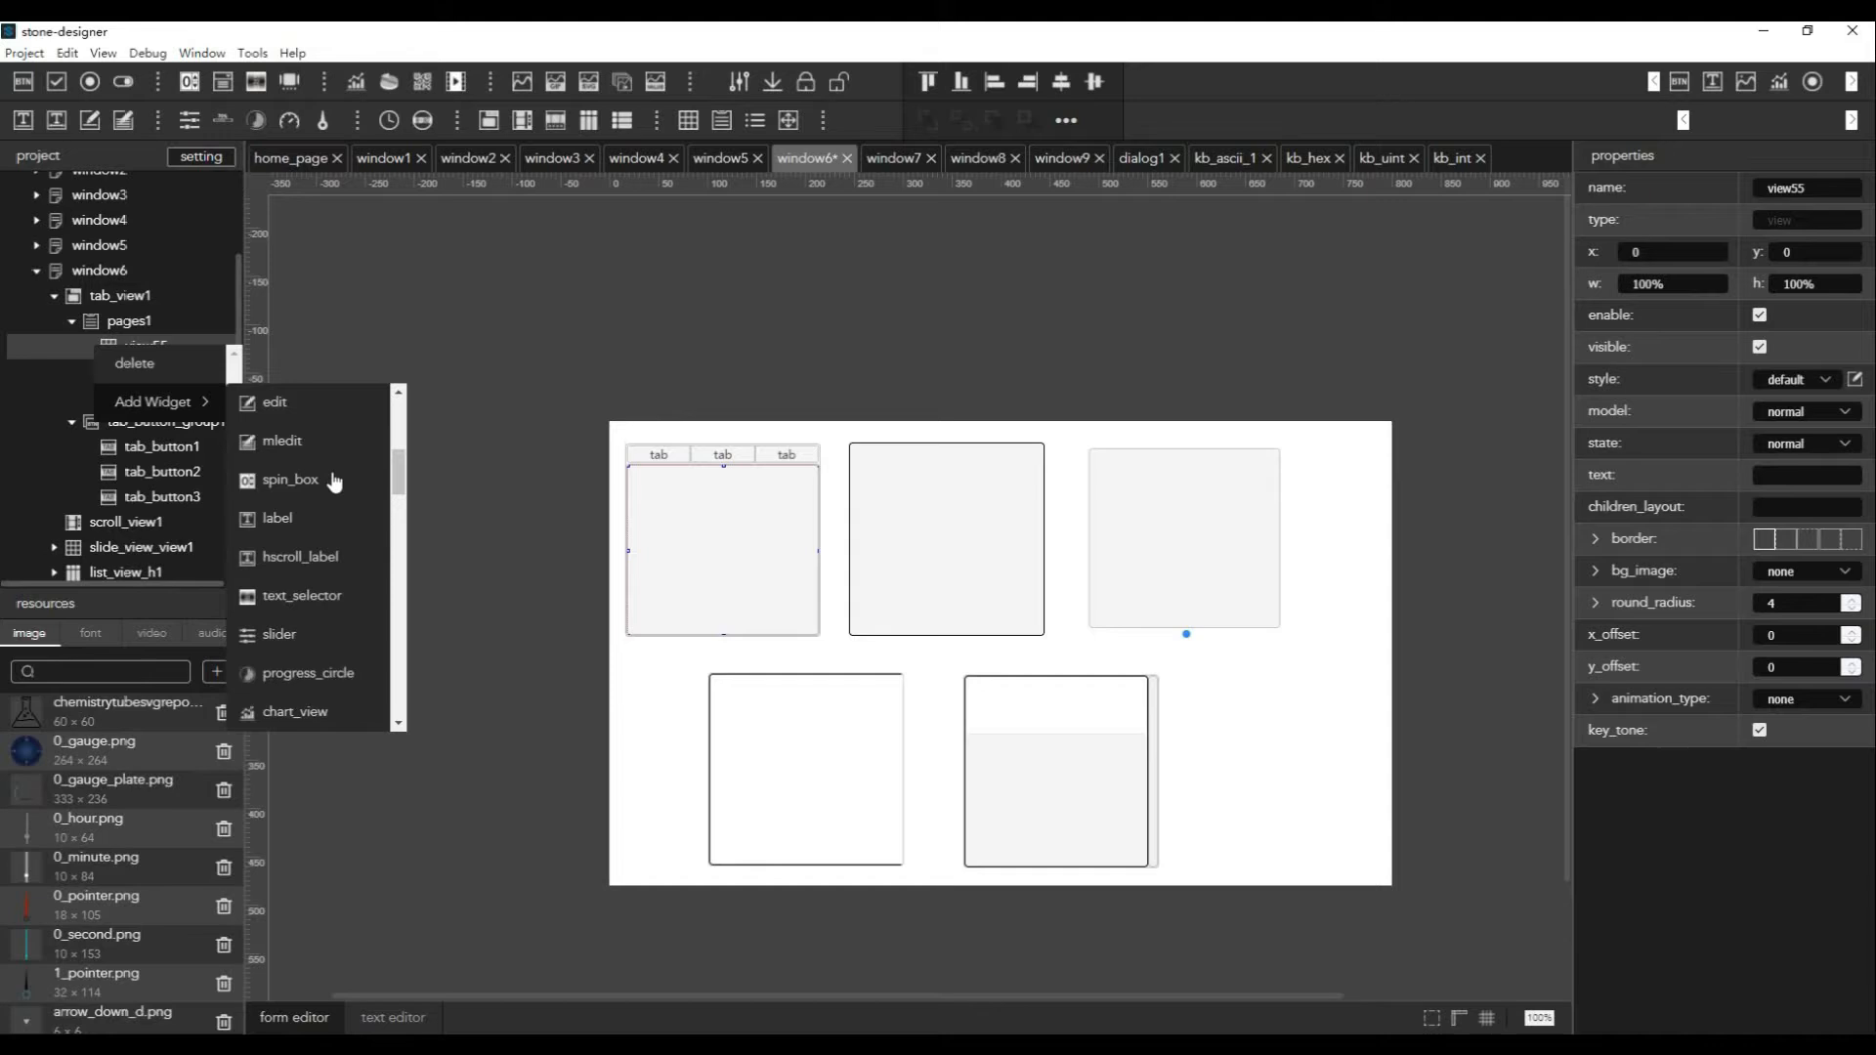
pyautogui.click(404, 330)
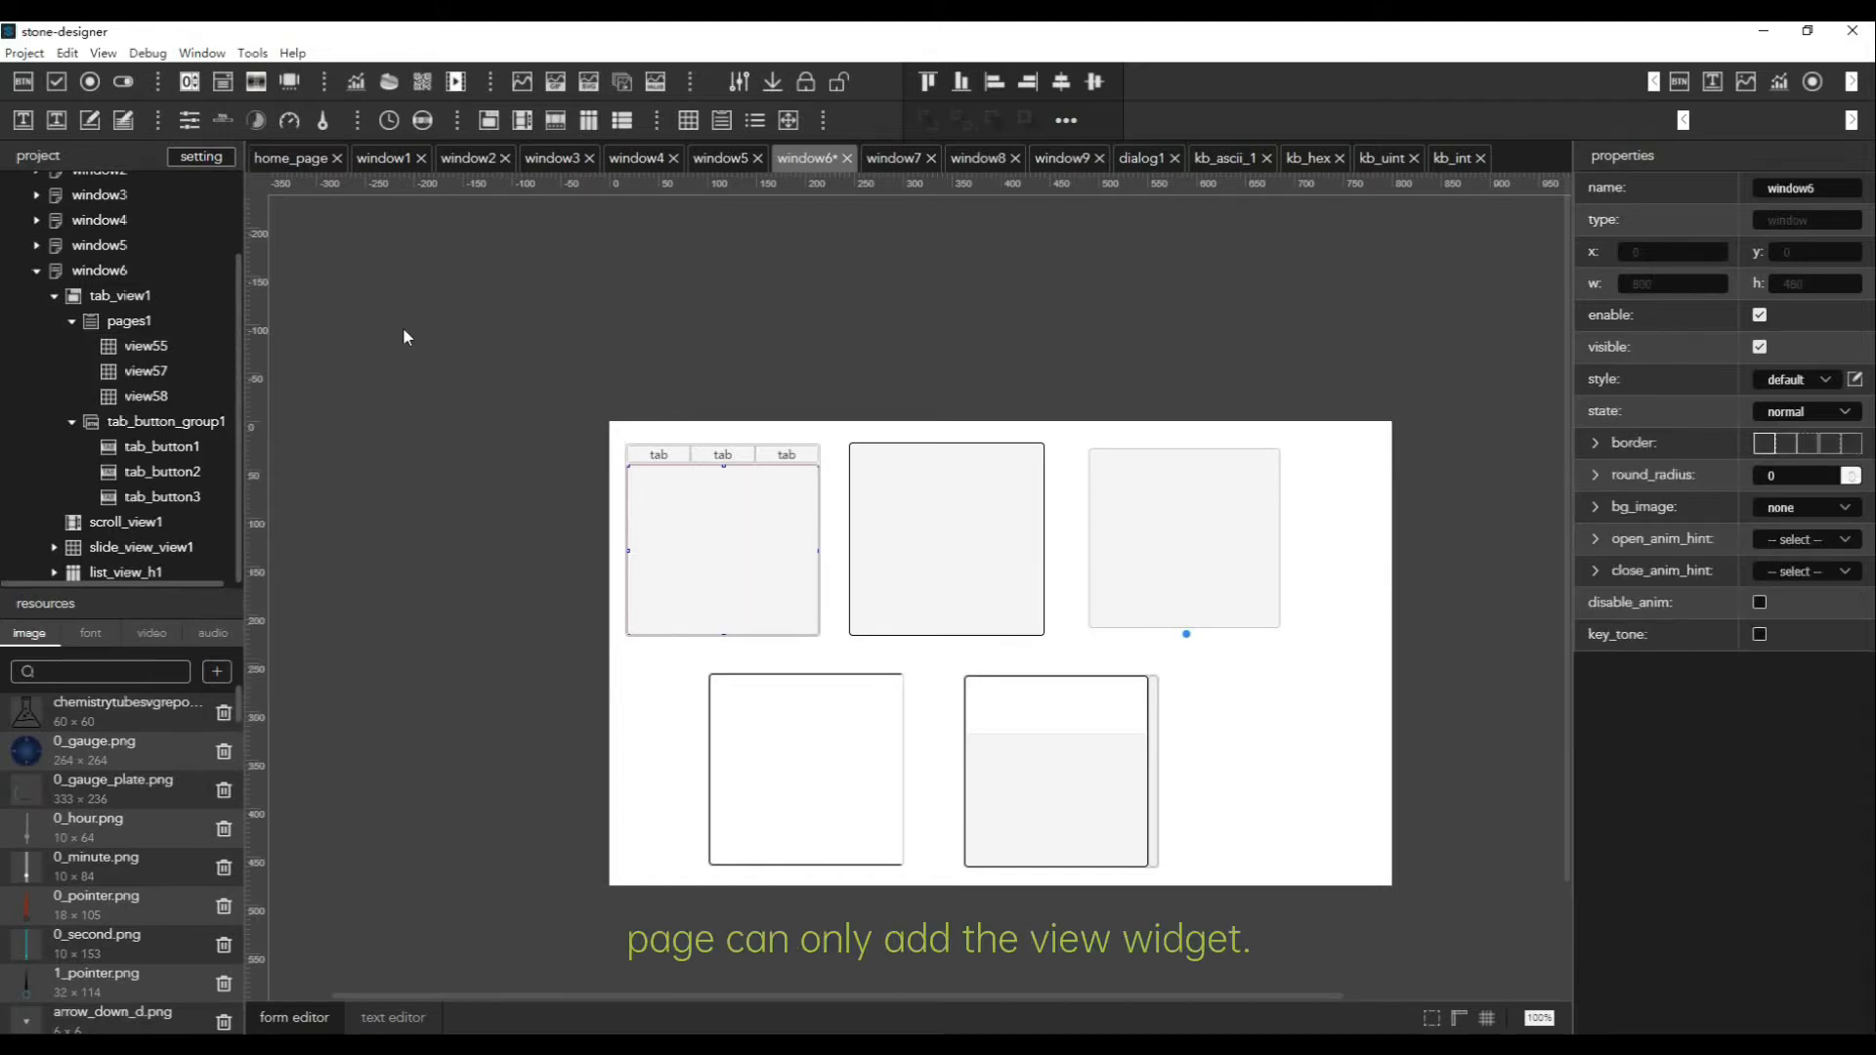
# Examine the properties of pages1, tab_view1, tab_button_group1 and view55, including the widgets offered for view55
pyautogui.click(148, 325)
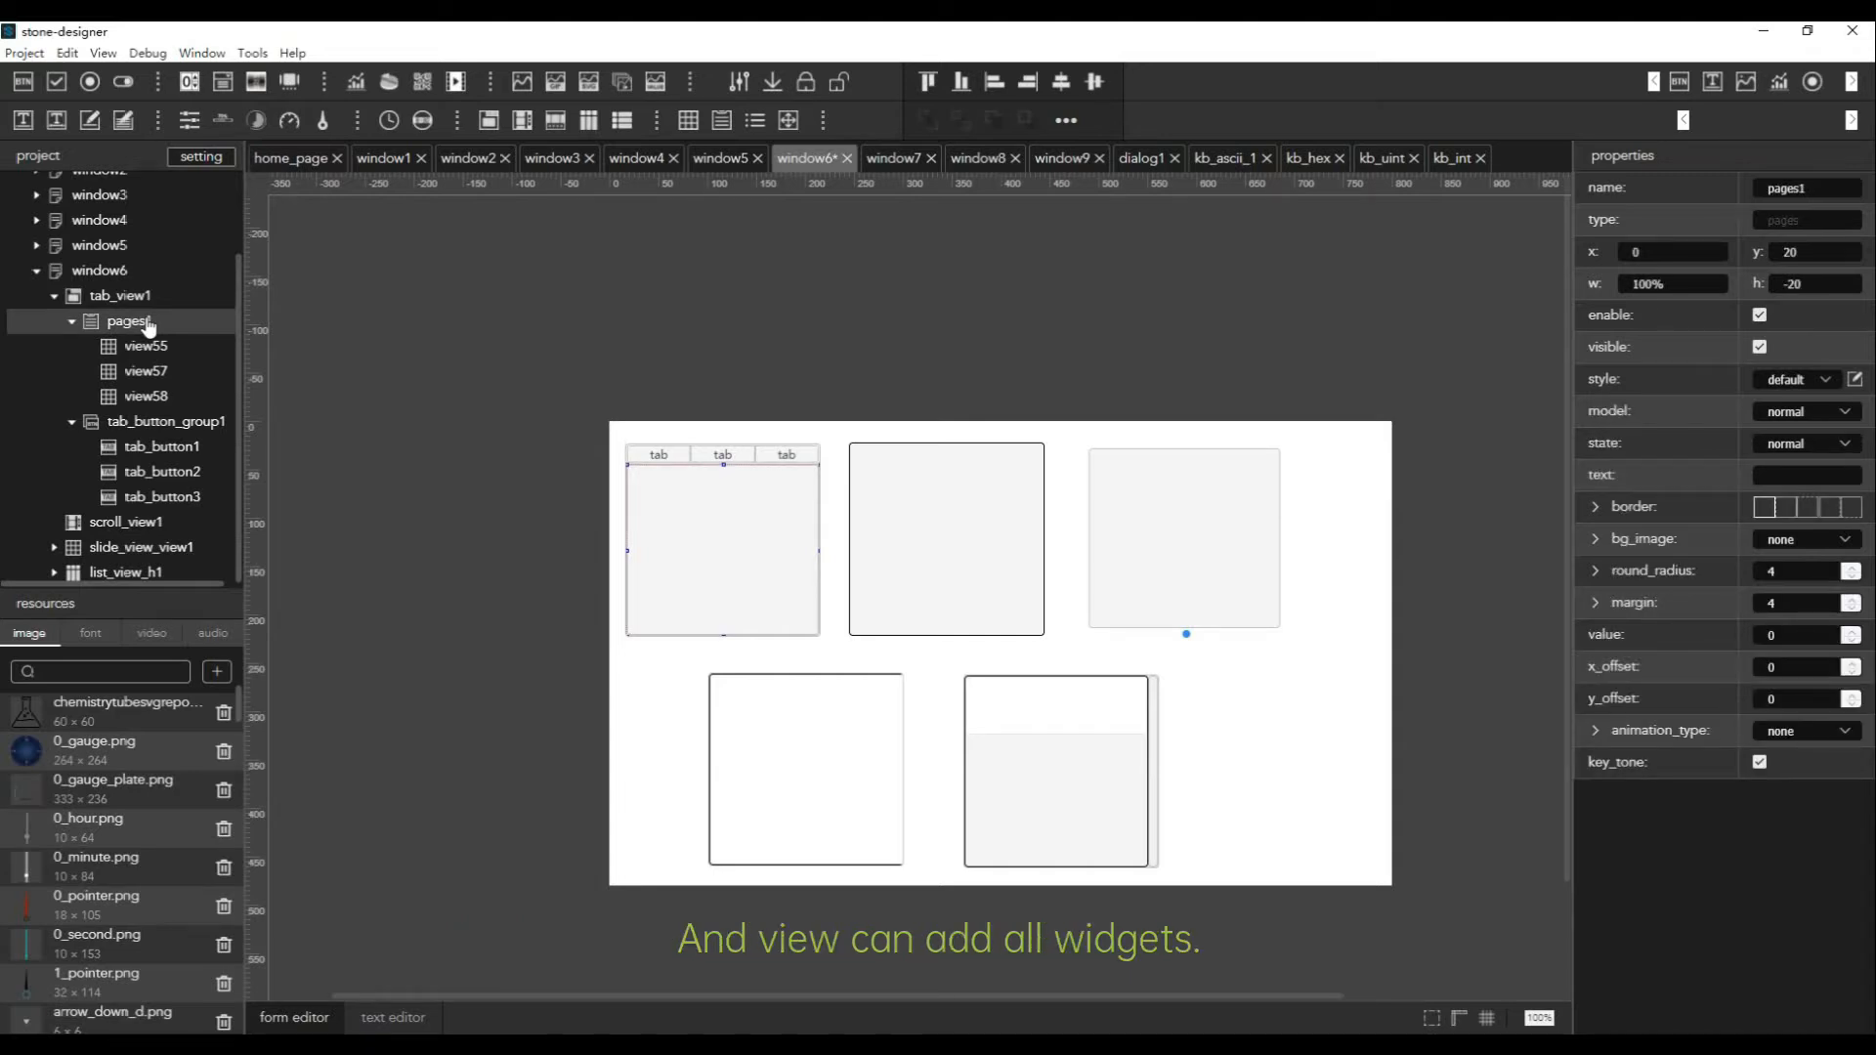
pyautogui.click(133, 298)
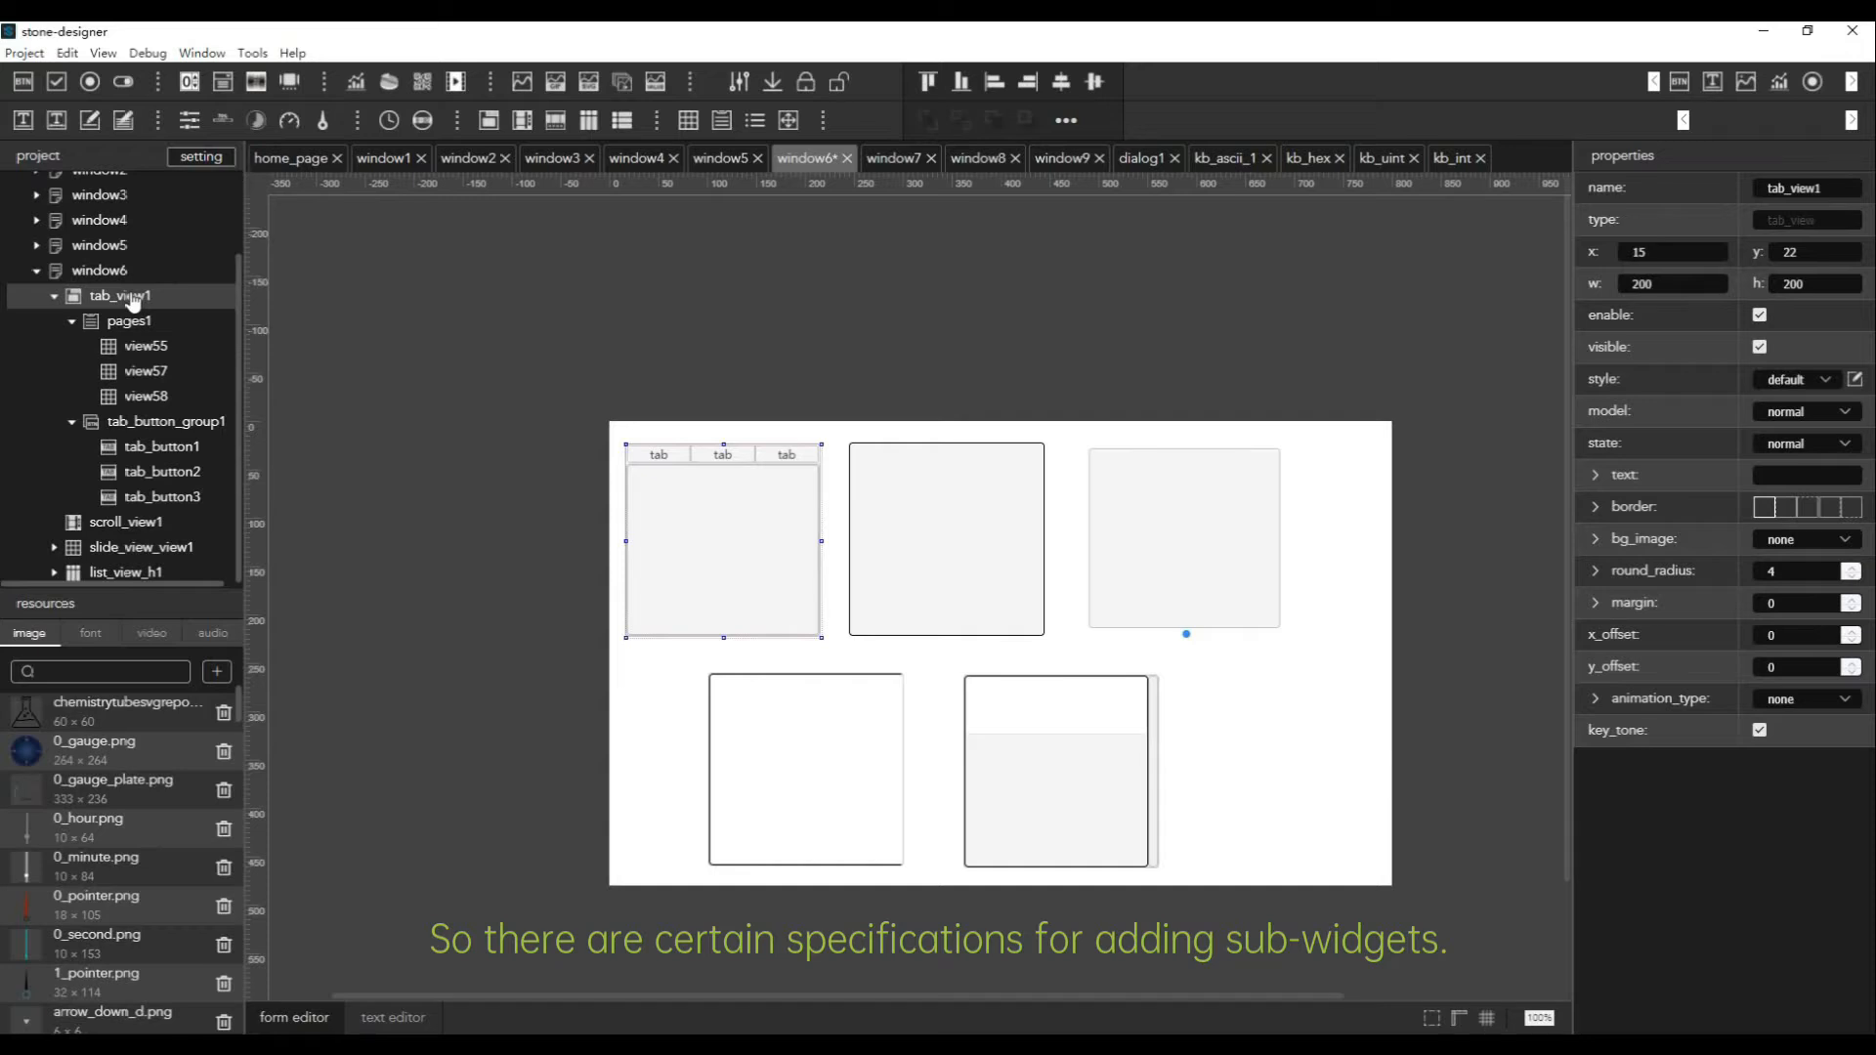
pyautogui.click(168, 423)
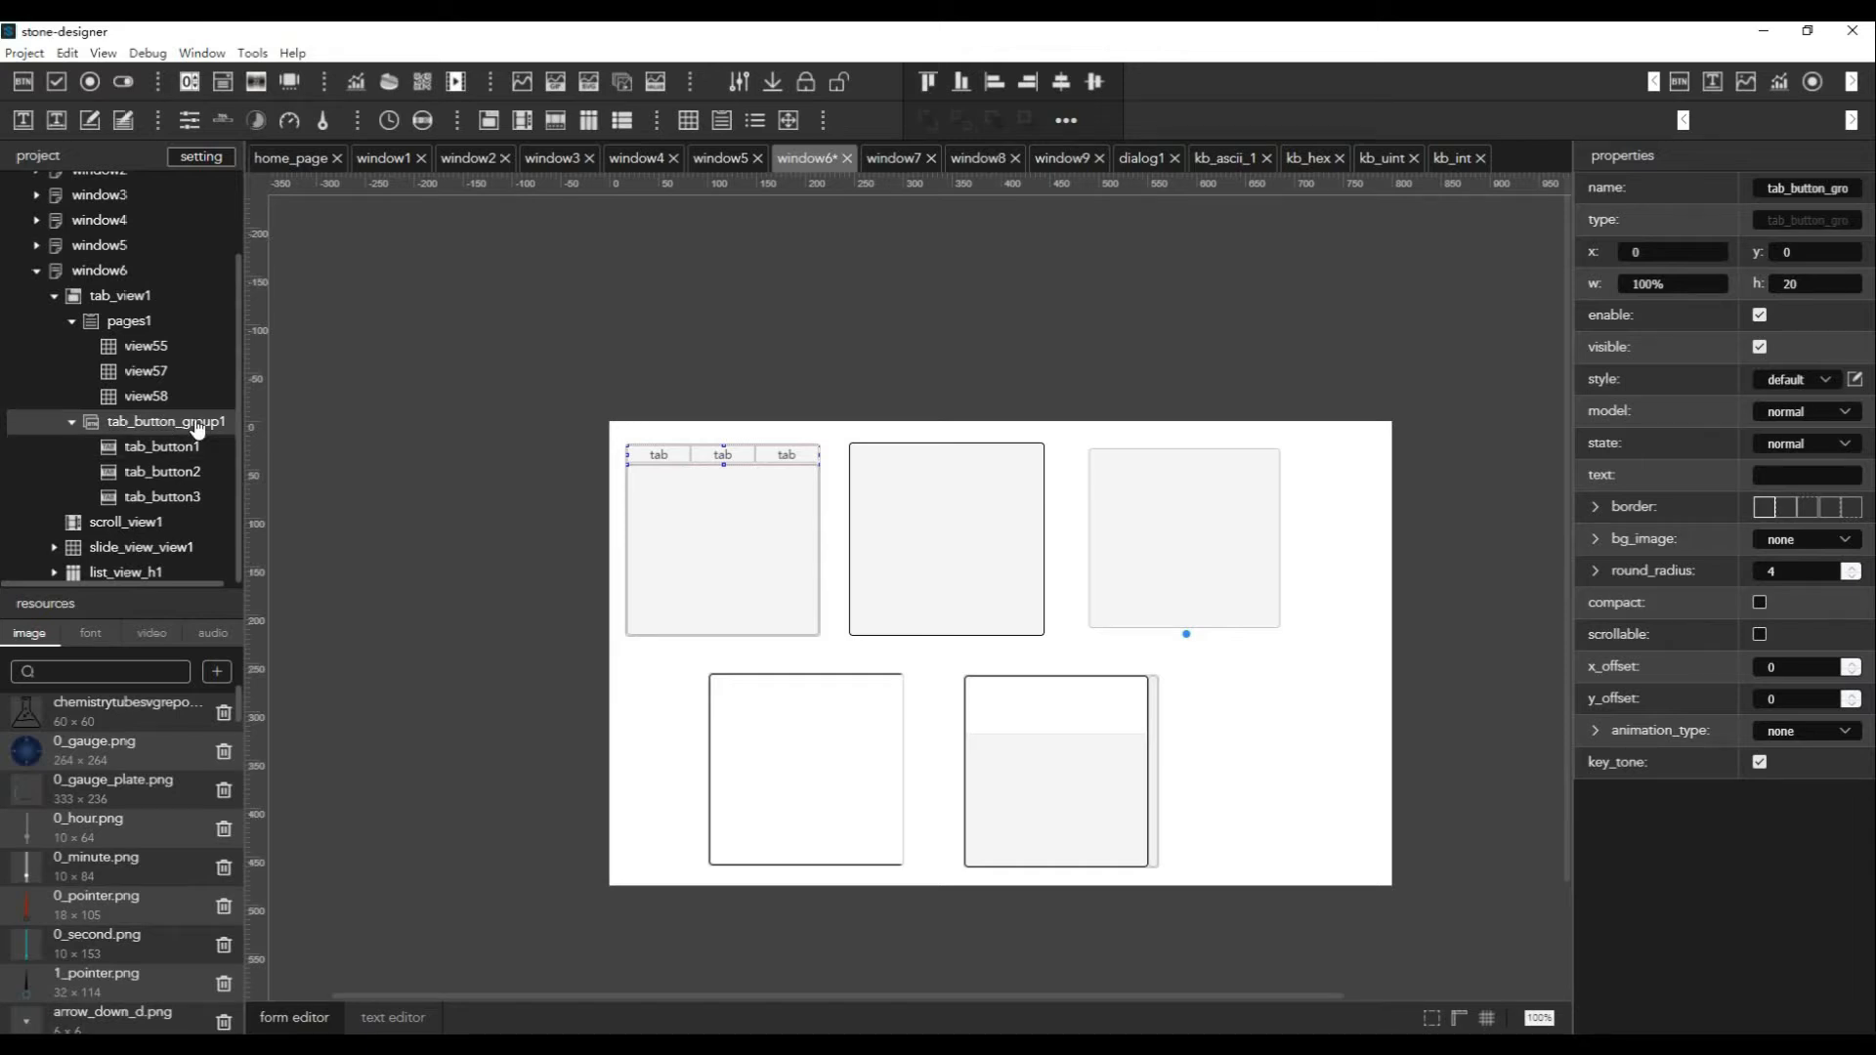
pyautogui.click(972, 28)
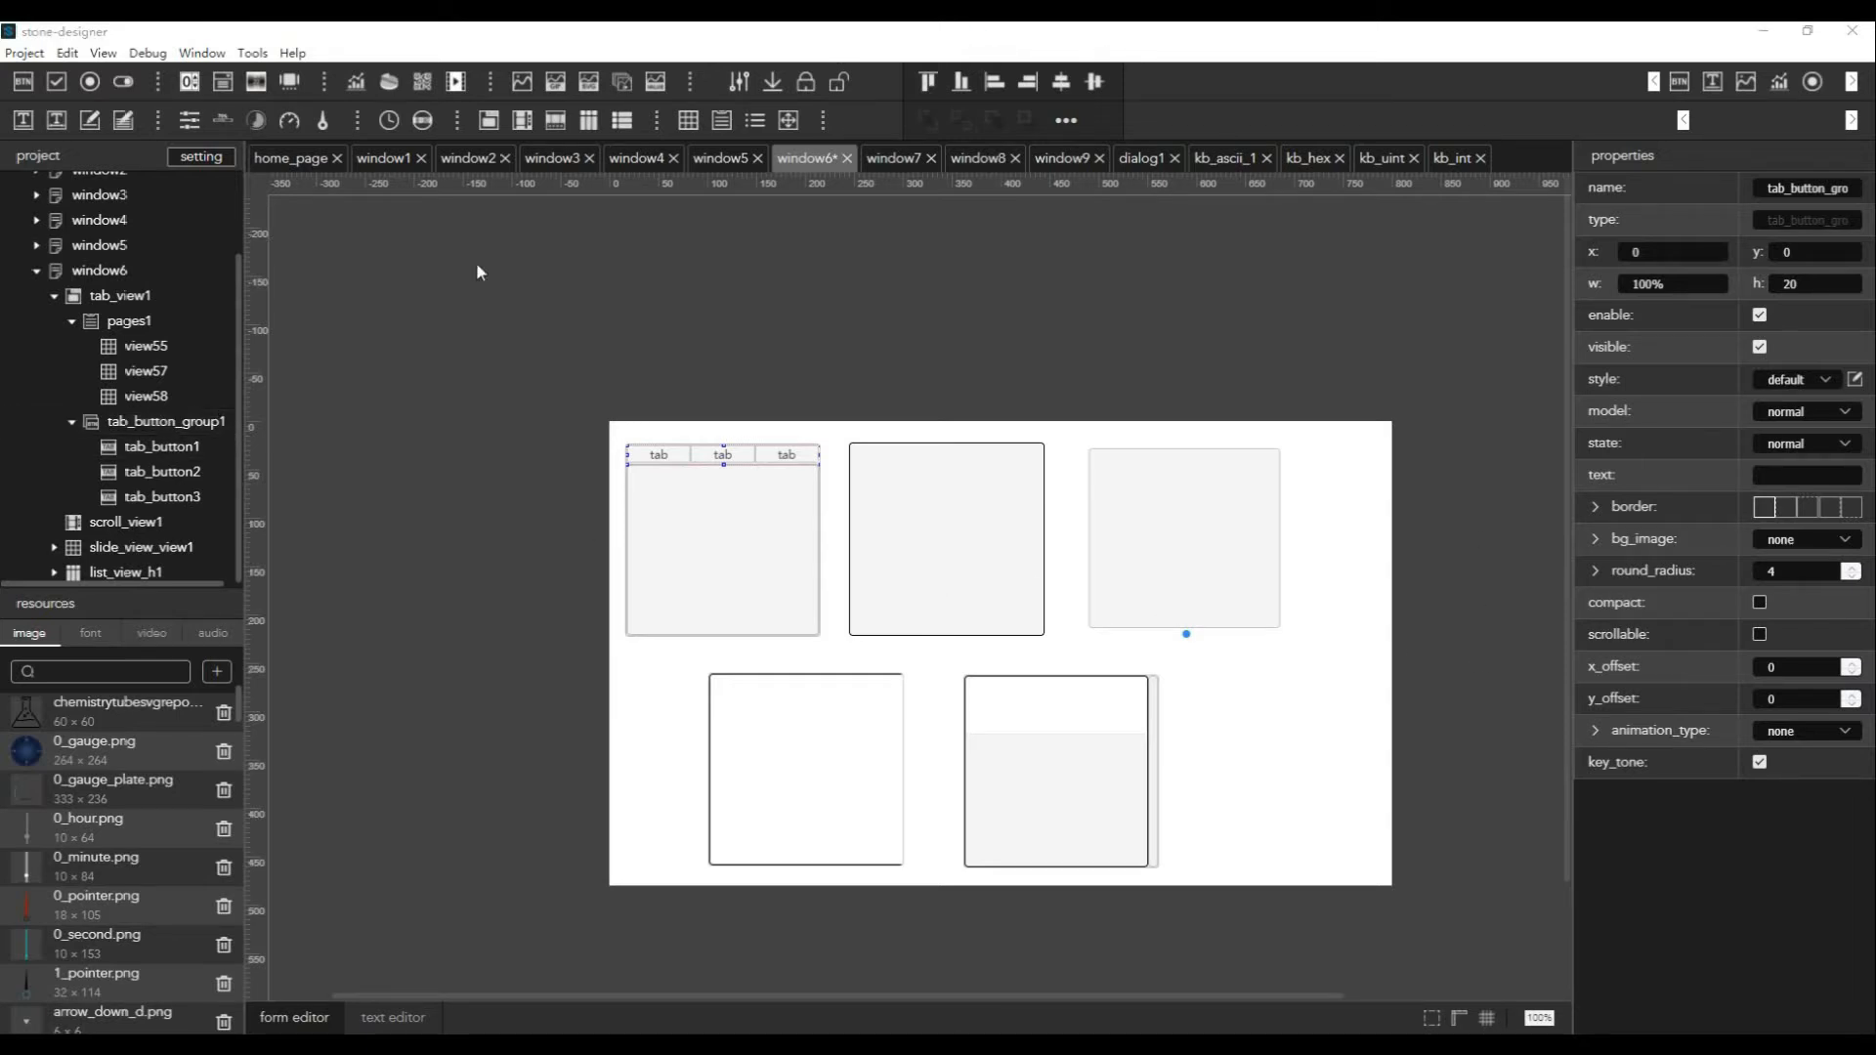
pyautogui.click(140, 324)
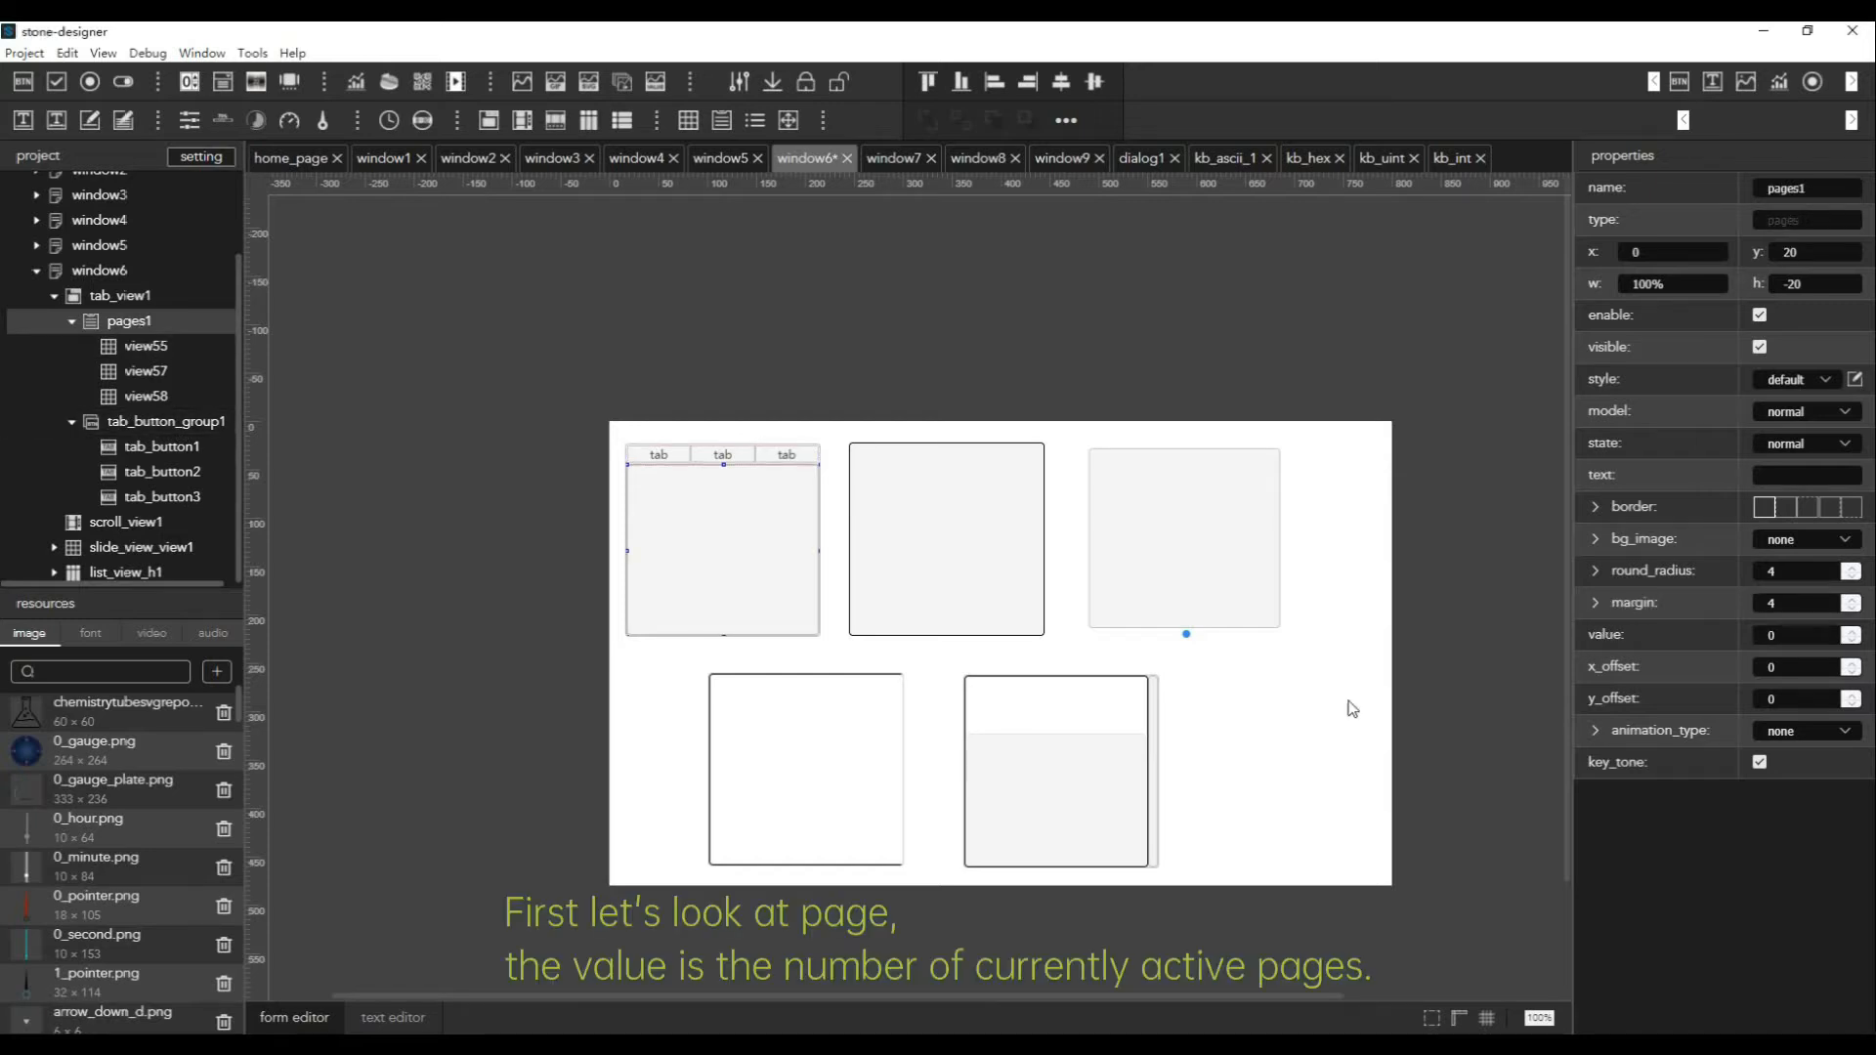
pyautogui.click(1872, 664)
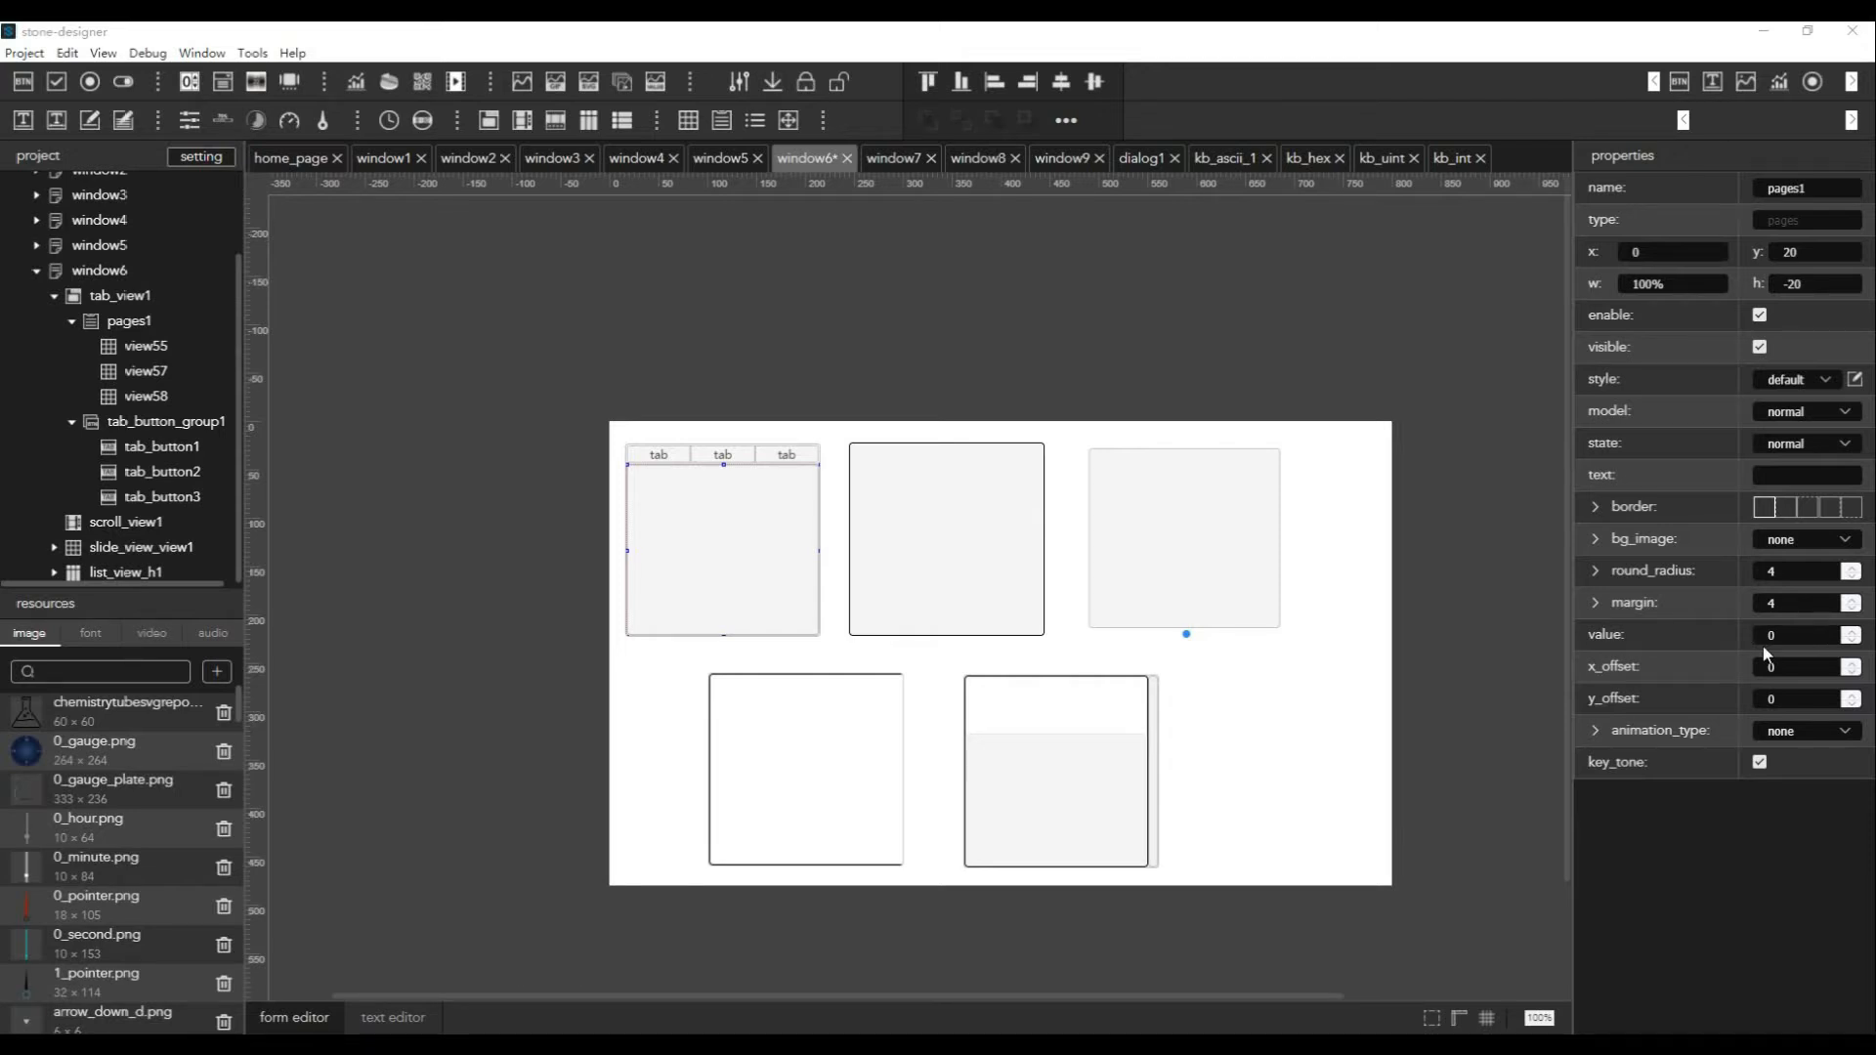
pyautogui.click(149, 350)
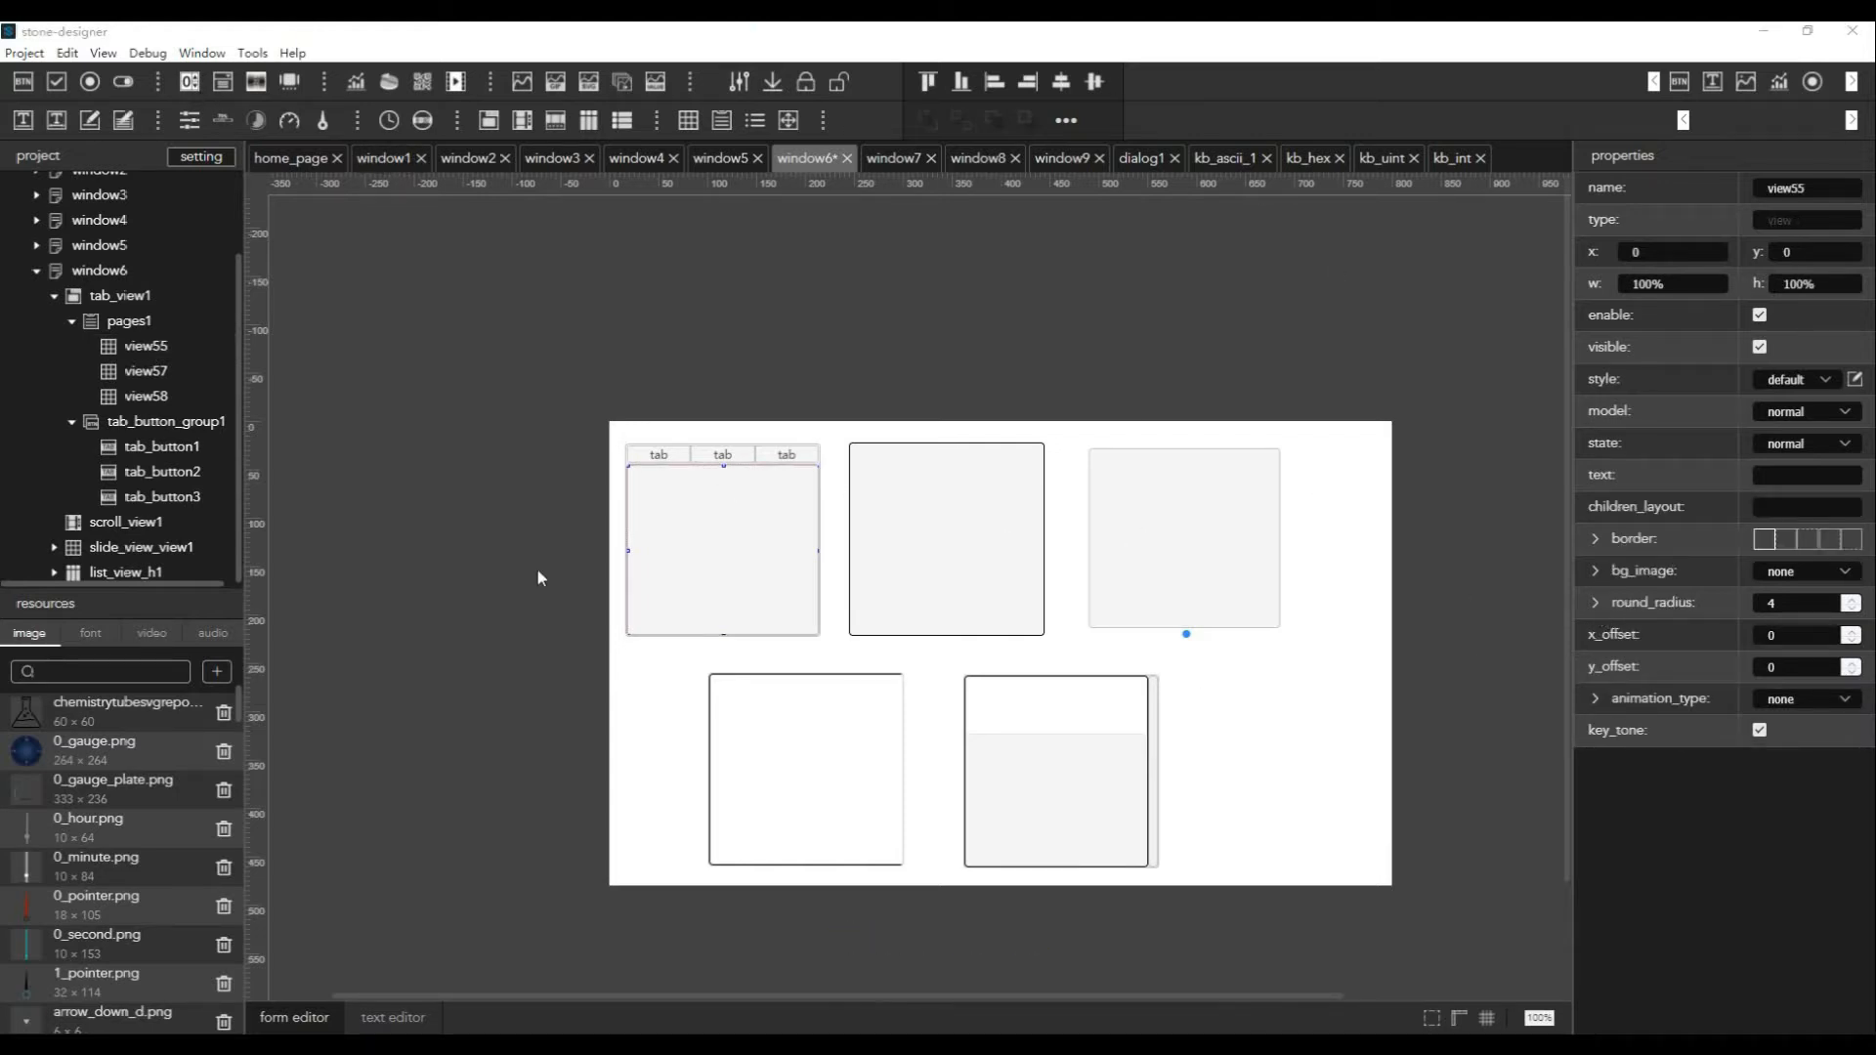
pyautogui.rightClick(119, 352)
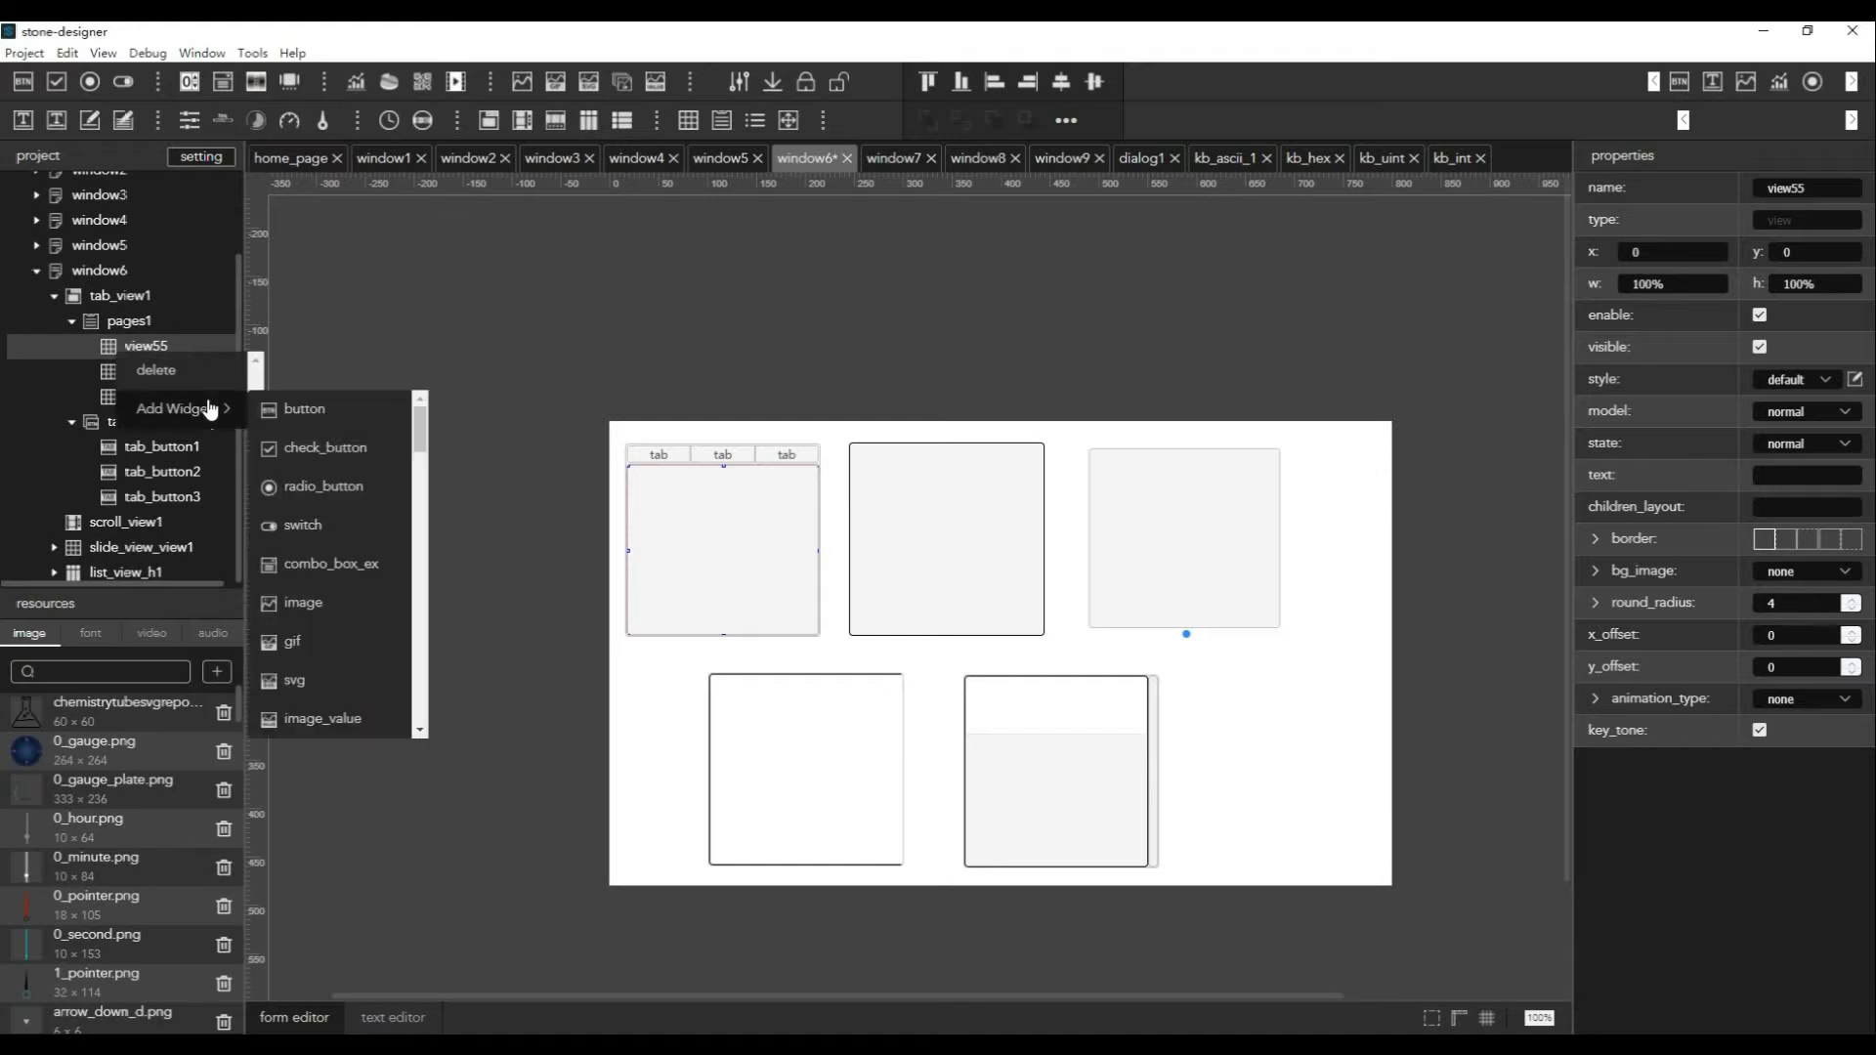
pyautogui.click(469, 301)
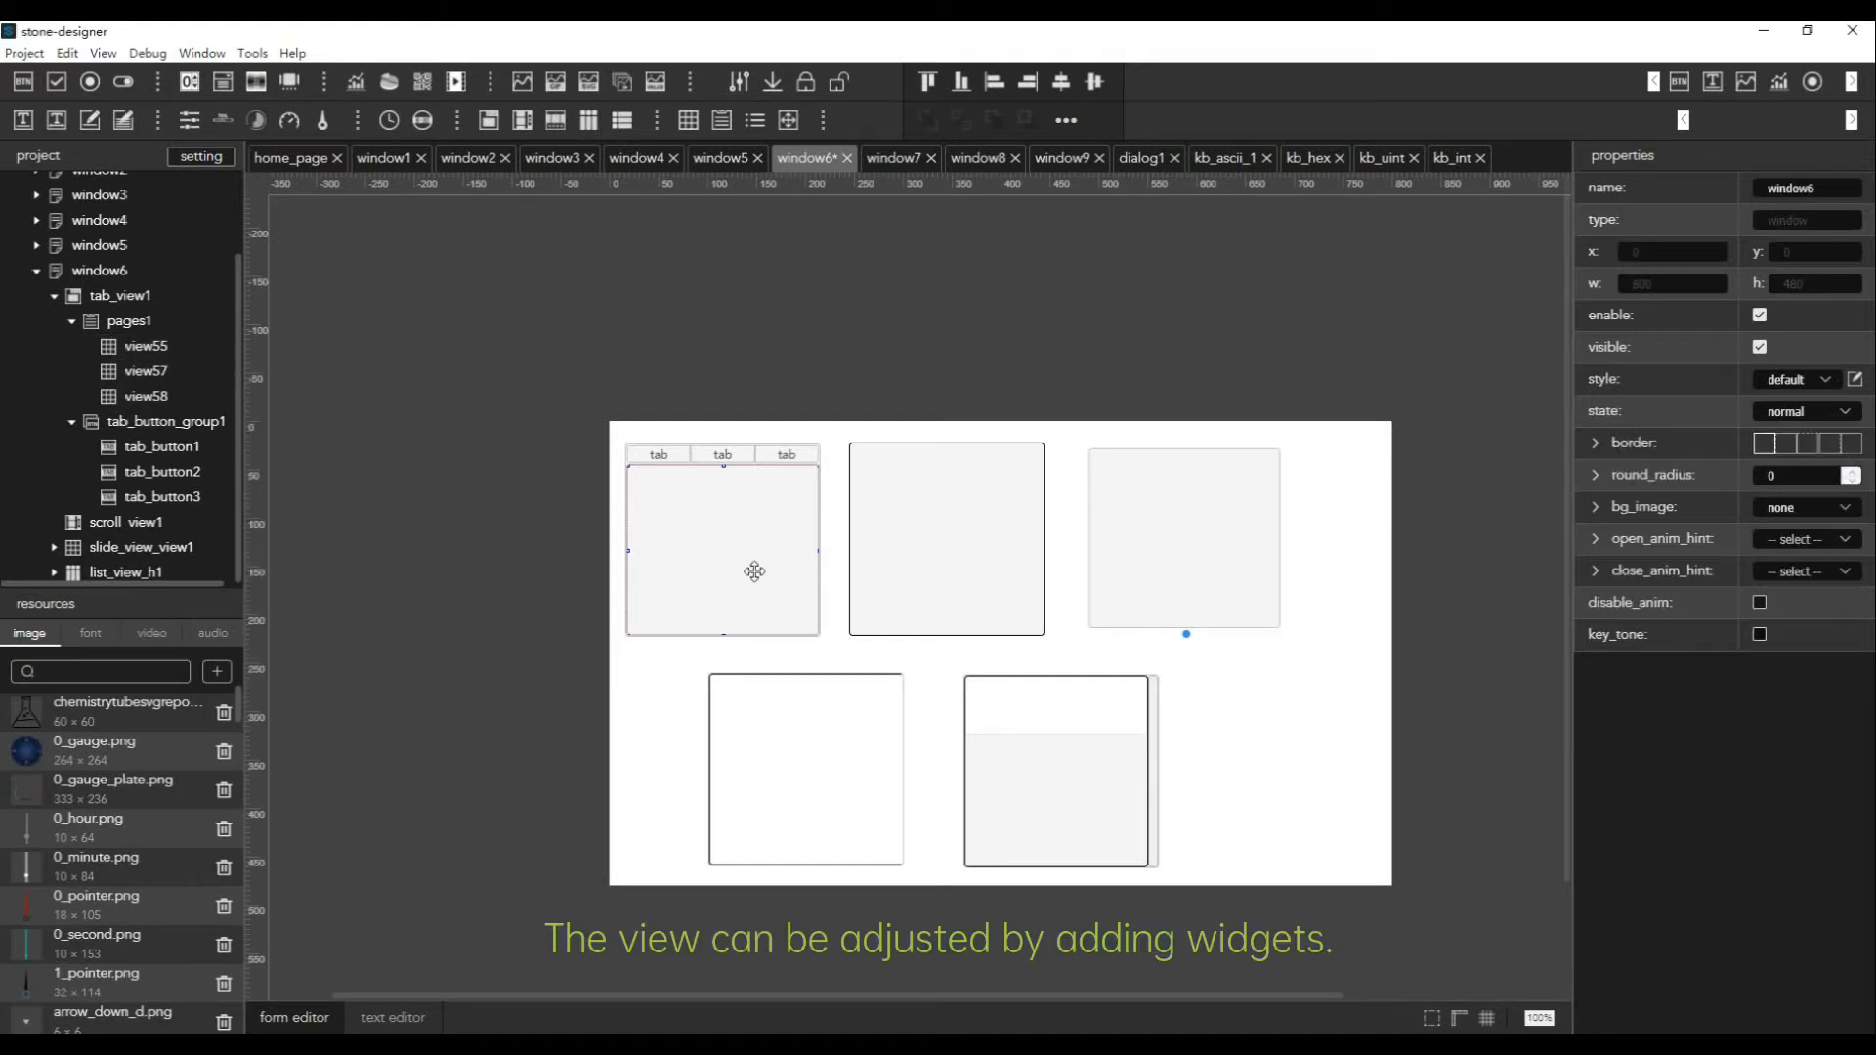
# Add a button over the tab view's page area at about x 29, y 59 and nest it inside view55 in the project tree
pyautogui.moveTo(24, 82); pyautogui.dragTo(754, 515)
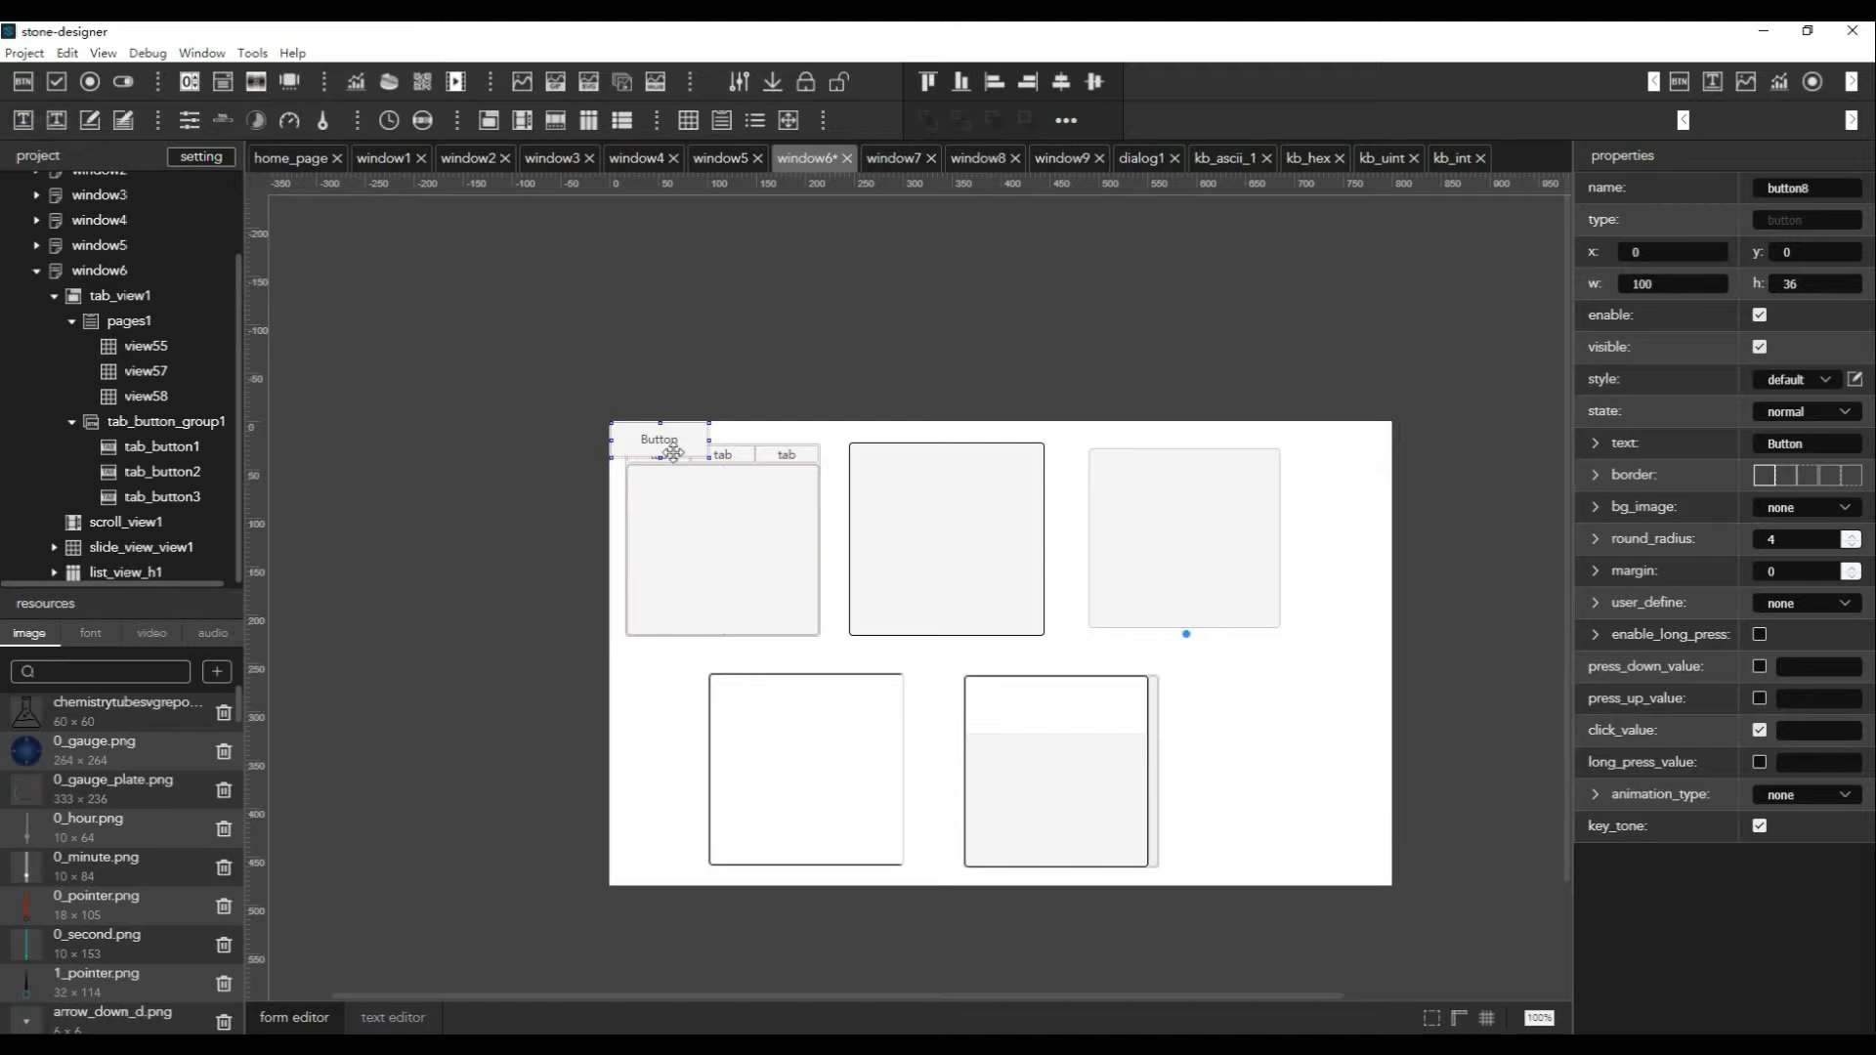
pyautogui.moveTo(679, 465); pyautogui.dragTo(708, 523)
pyautogui.scroll(-3, 137, 479)
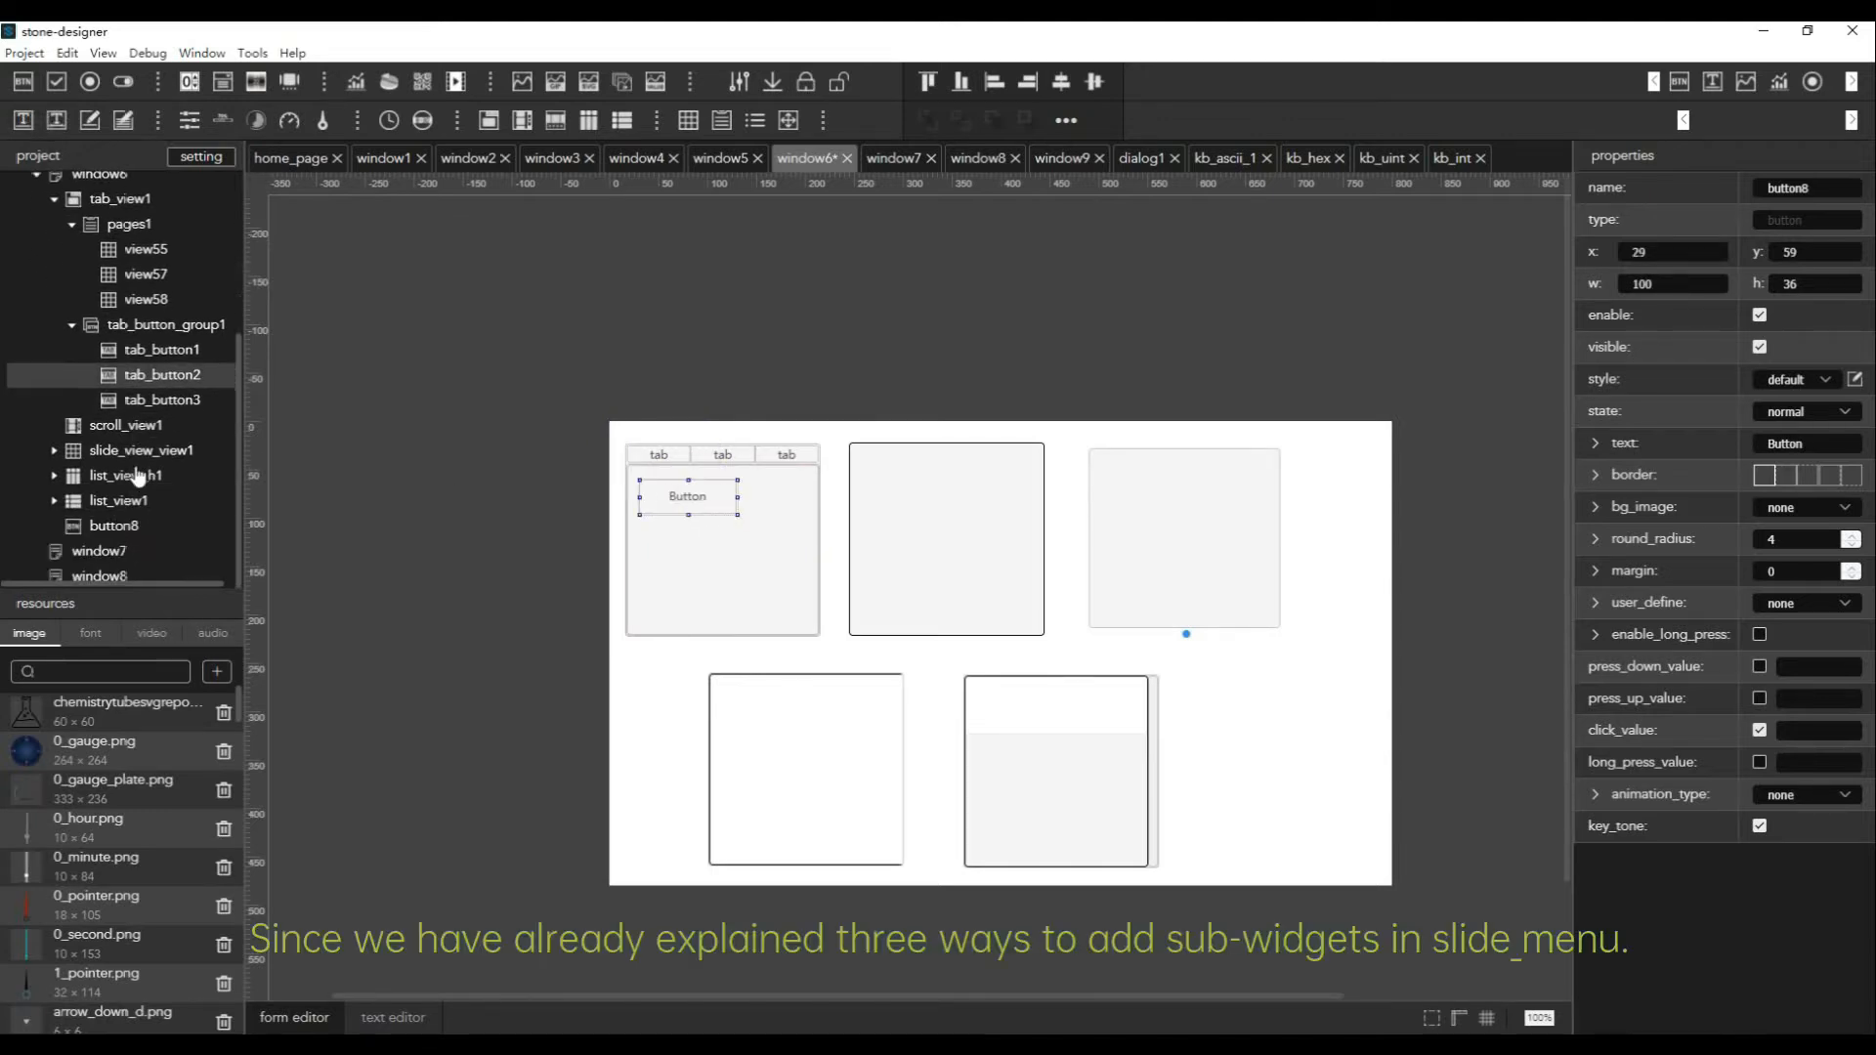
pyautogui.moveTo(113, 535); pyautogui.dragTo(195, 262)
pyautogui.click(95, 251)
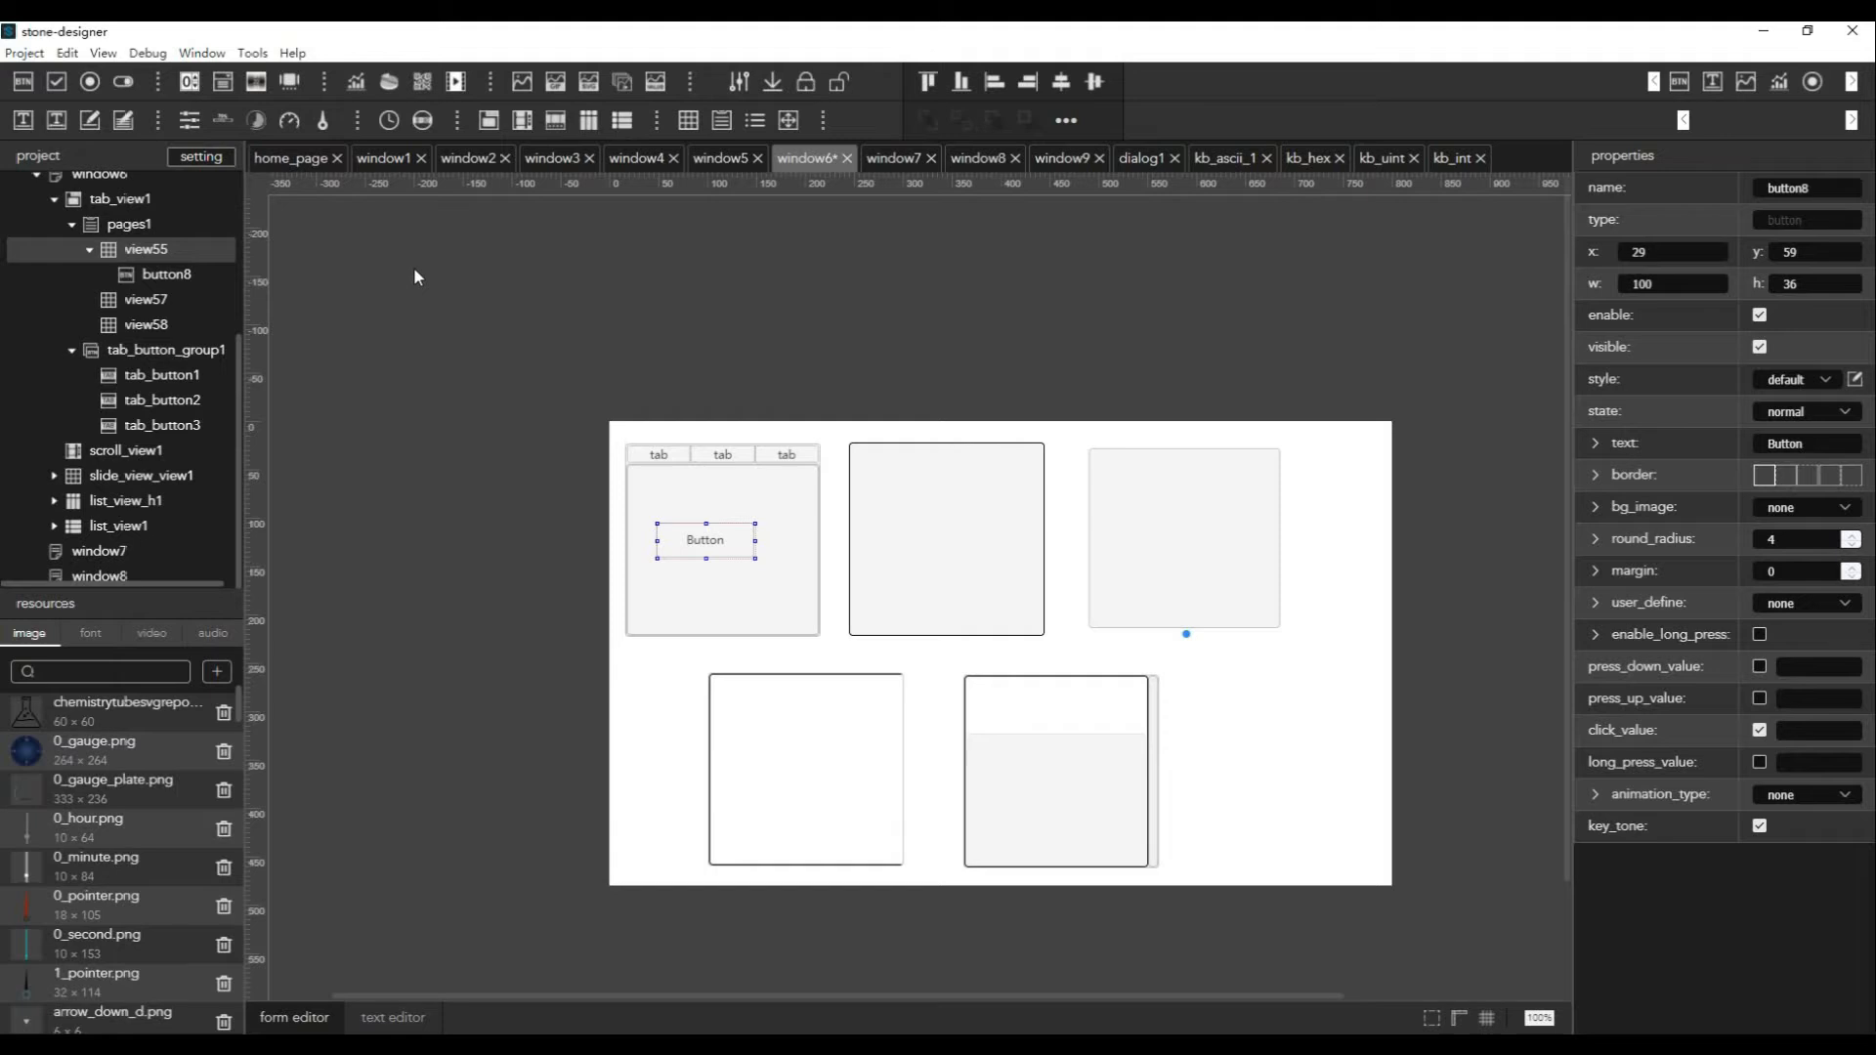
pyautogui.click(425, 308)
pyautogui.scroll(4, 168, 315)
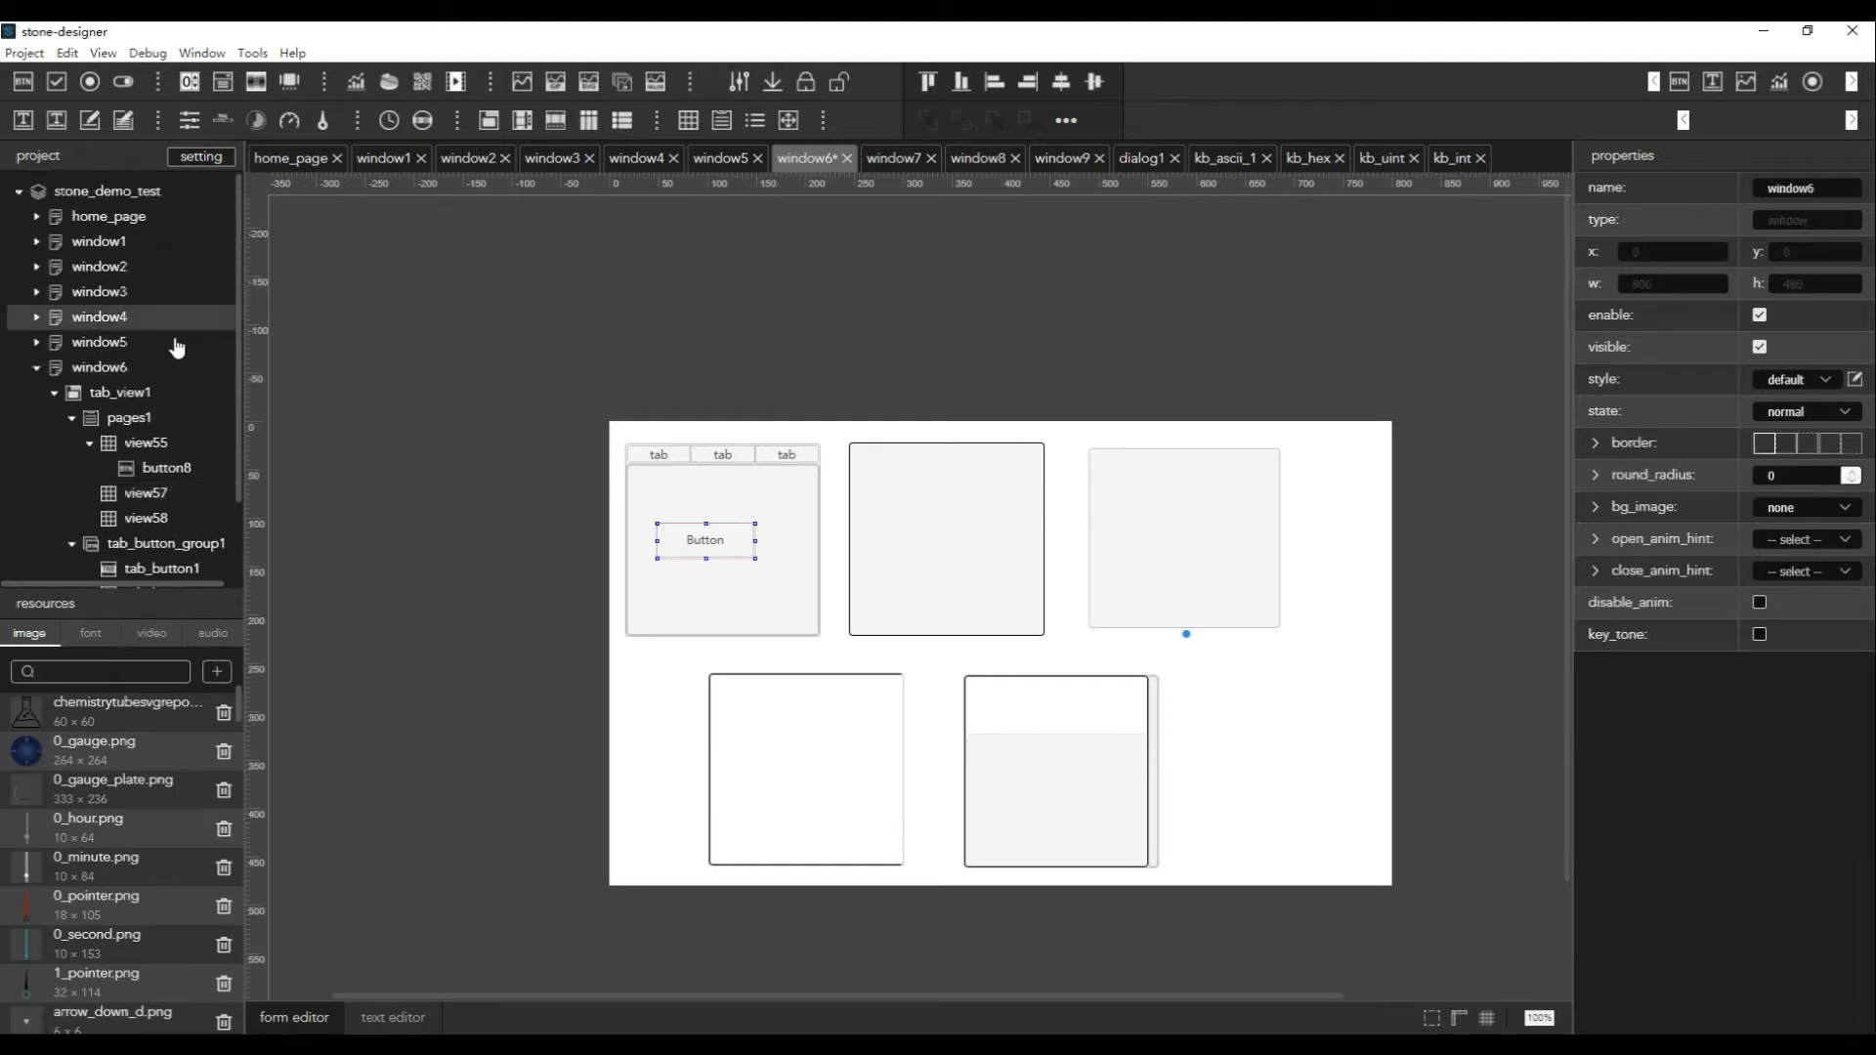
pyautogui.rightClick(152, 441)
pyautogui.moveTo(183, 508)
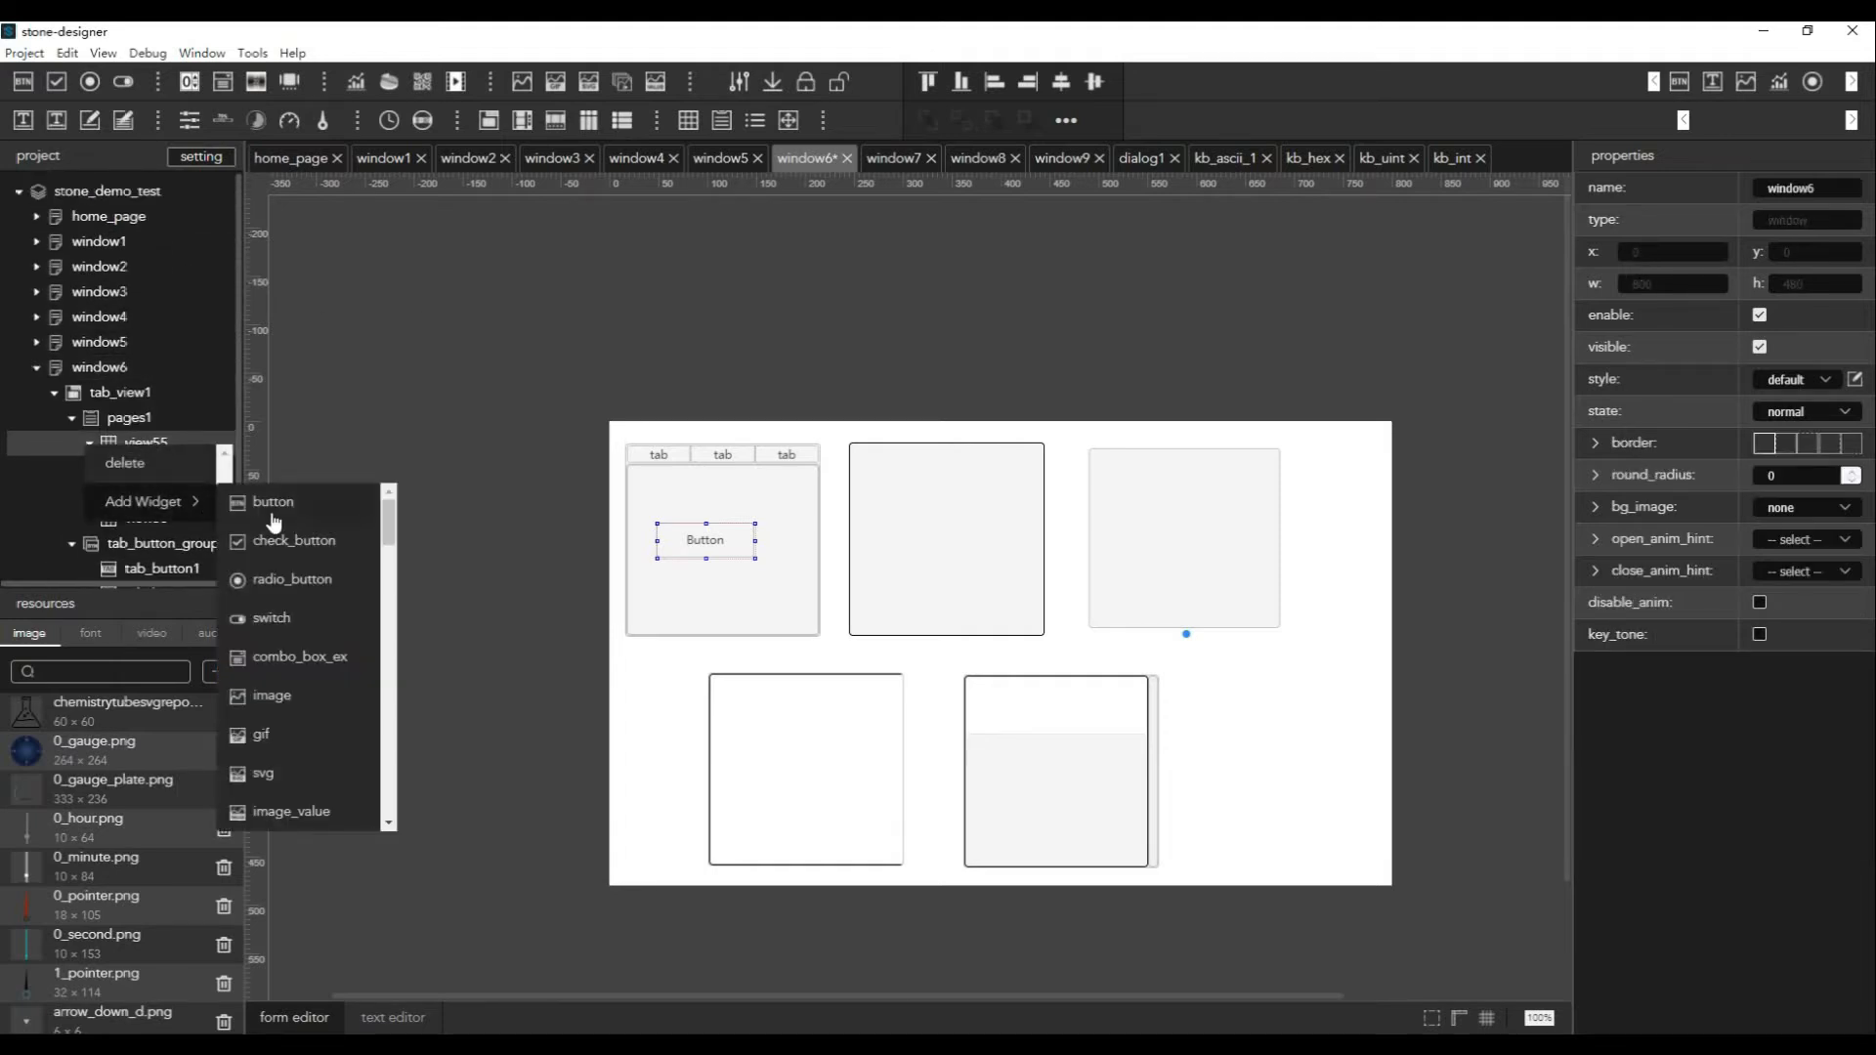
pyautogui.click(409, 389)
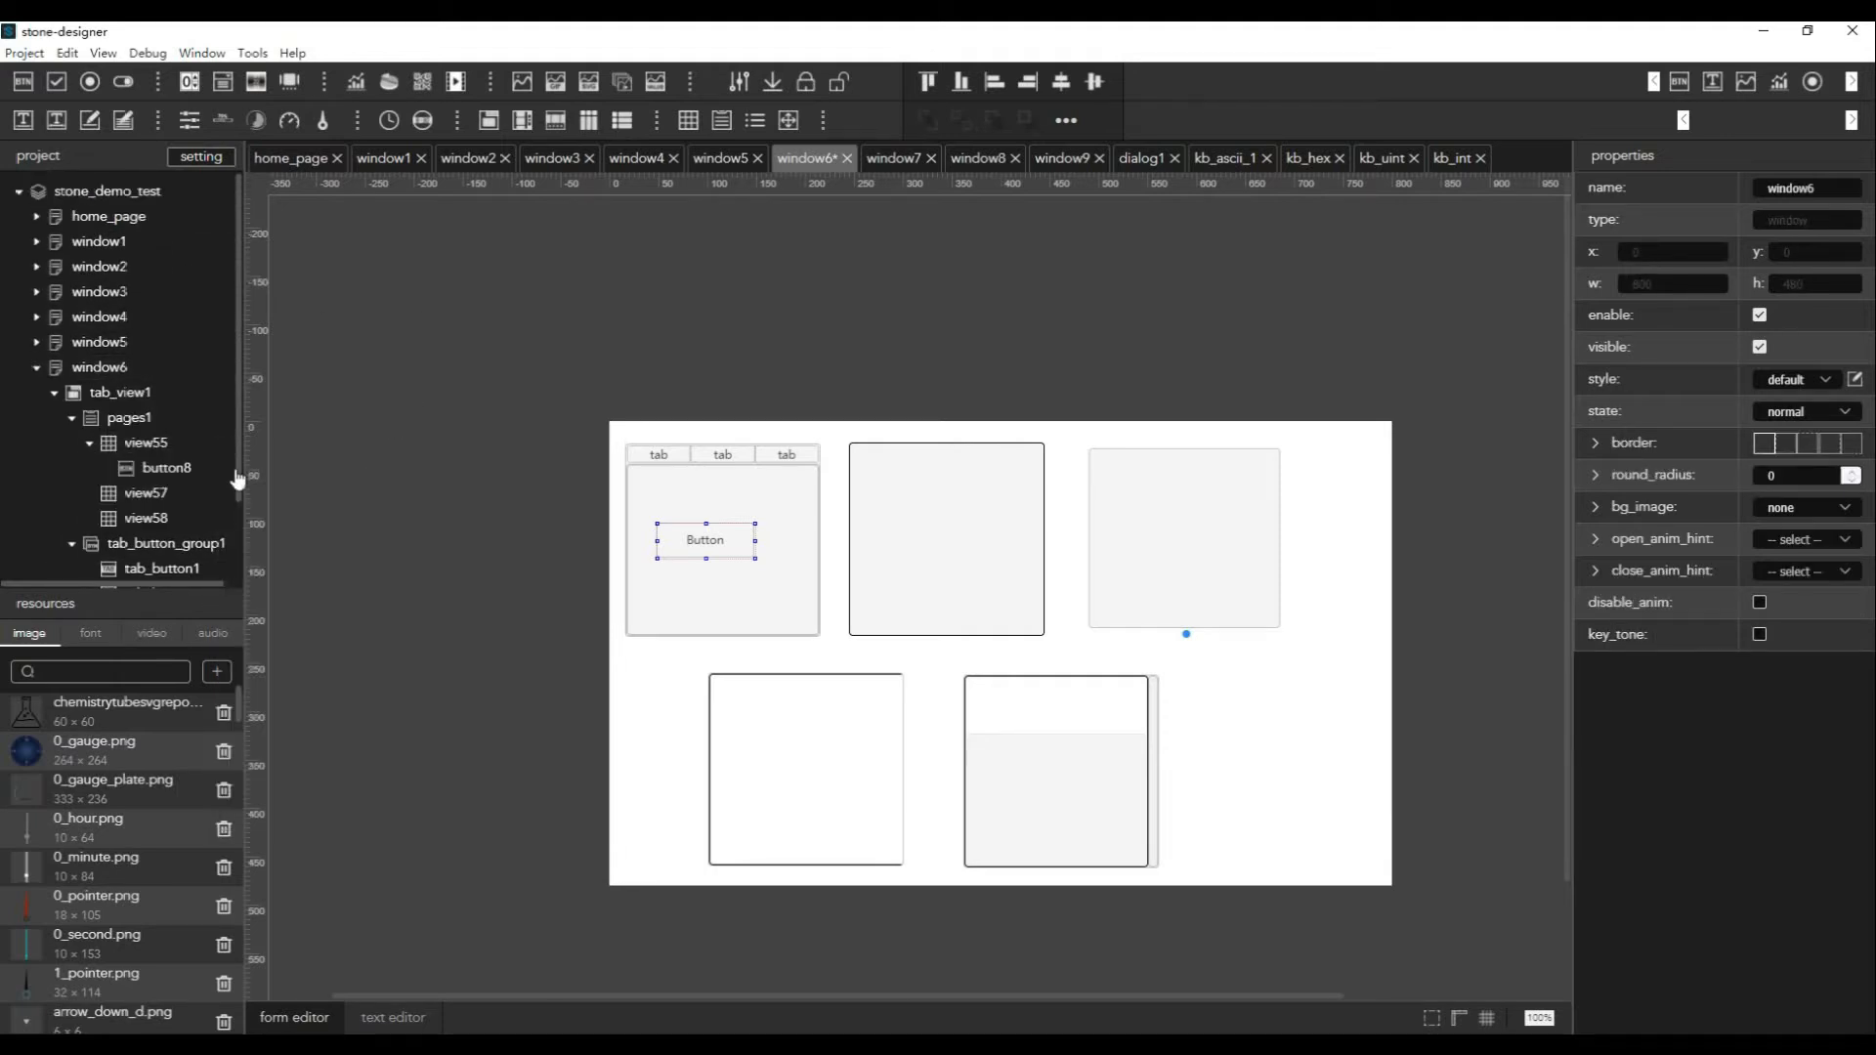
# Add a check button to view57 and move it to about x 59, y 96 in the tab view's page
pyautogui.rightClick(172, 493)
pyautogui.moveTo(195, 549)
pyautogui.click(347, 594)
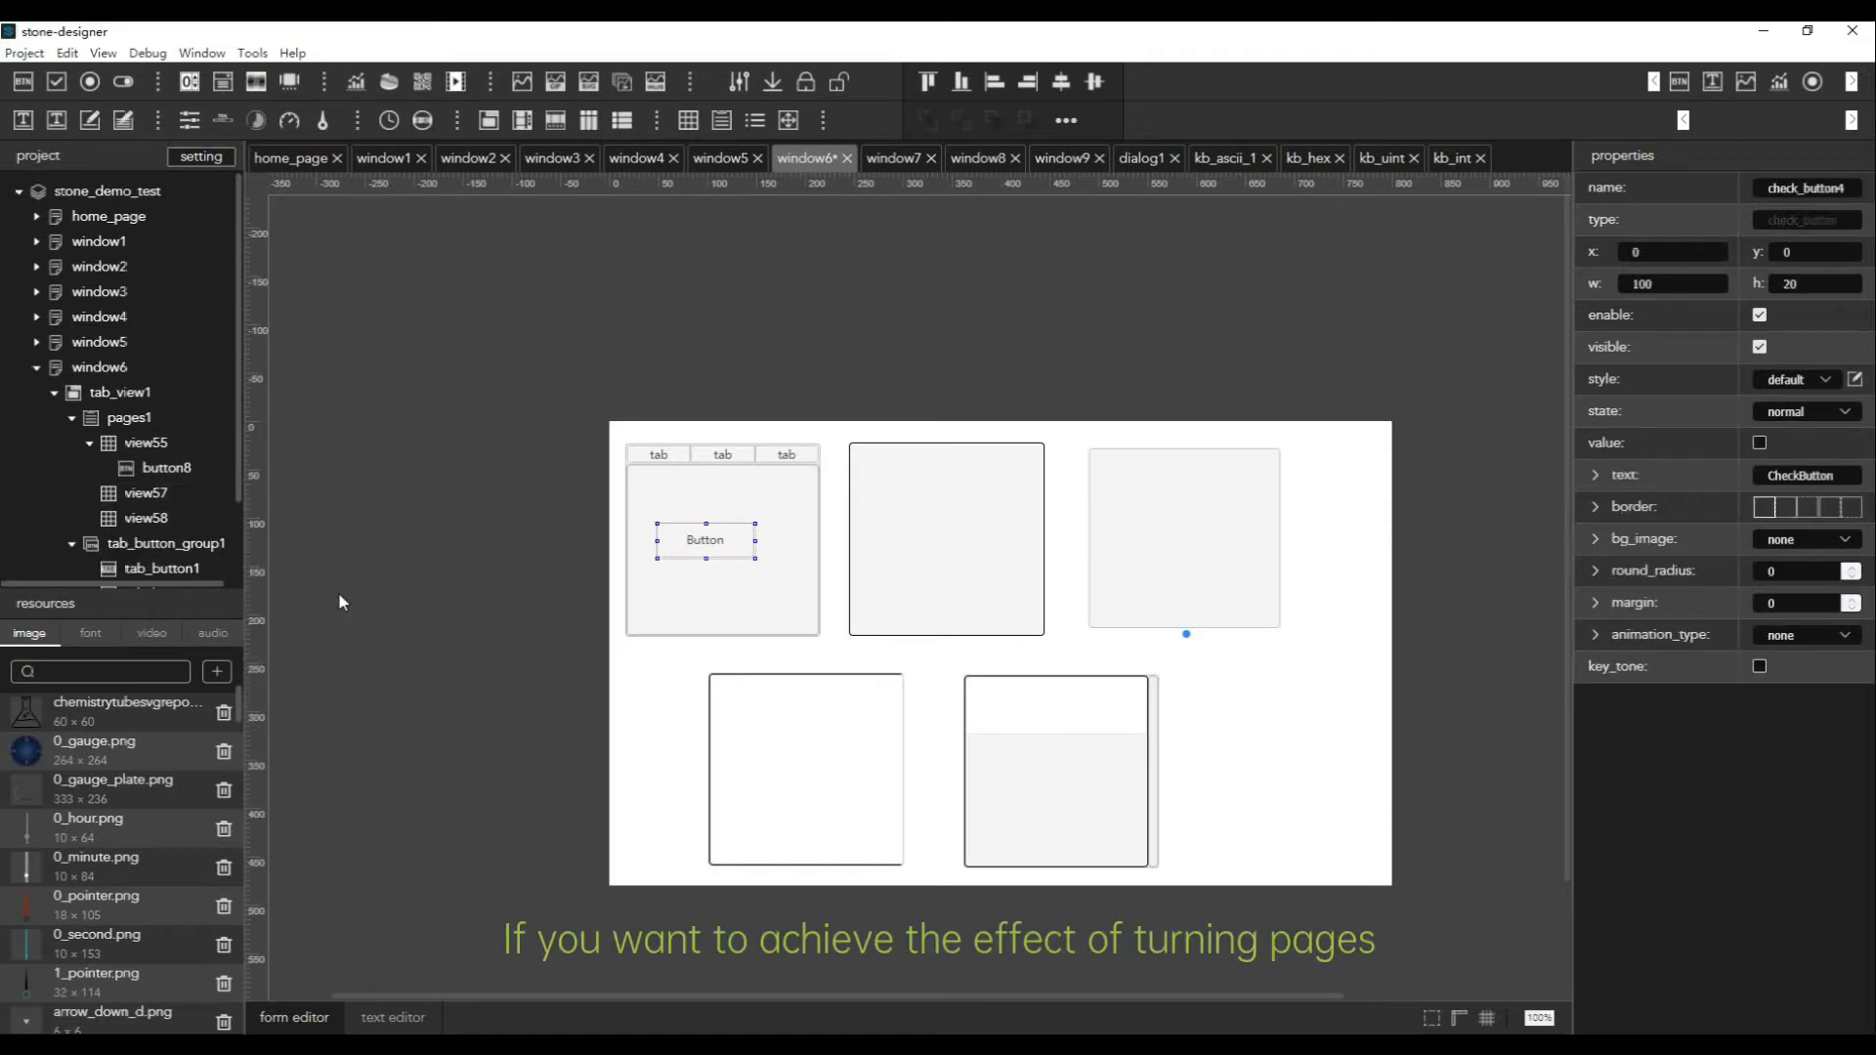
pyautogui.scroll(-2, 271, 460)
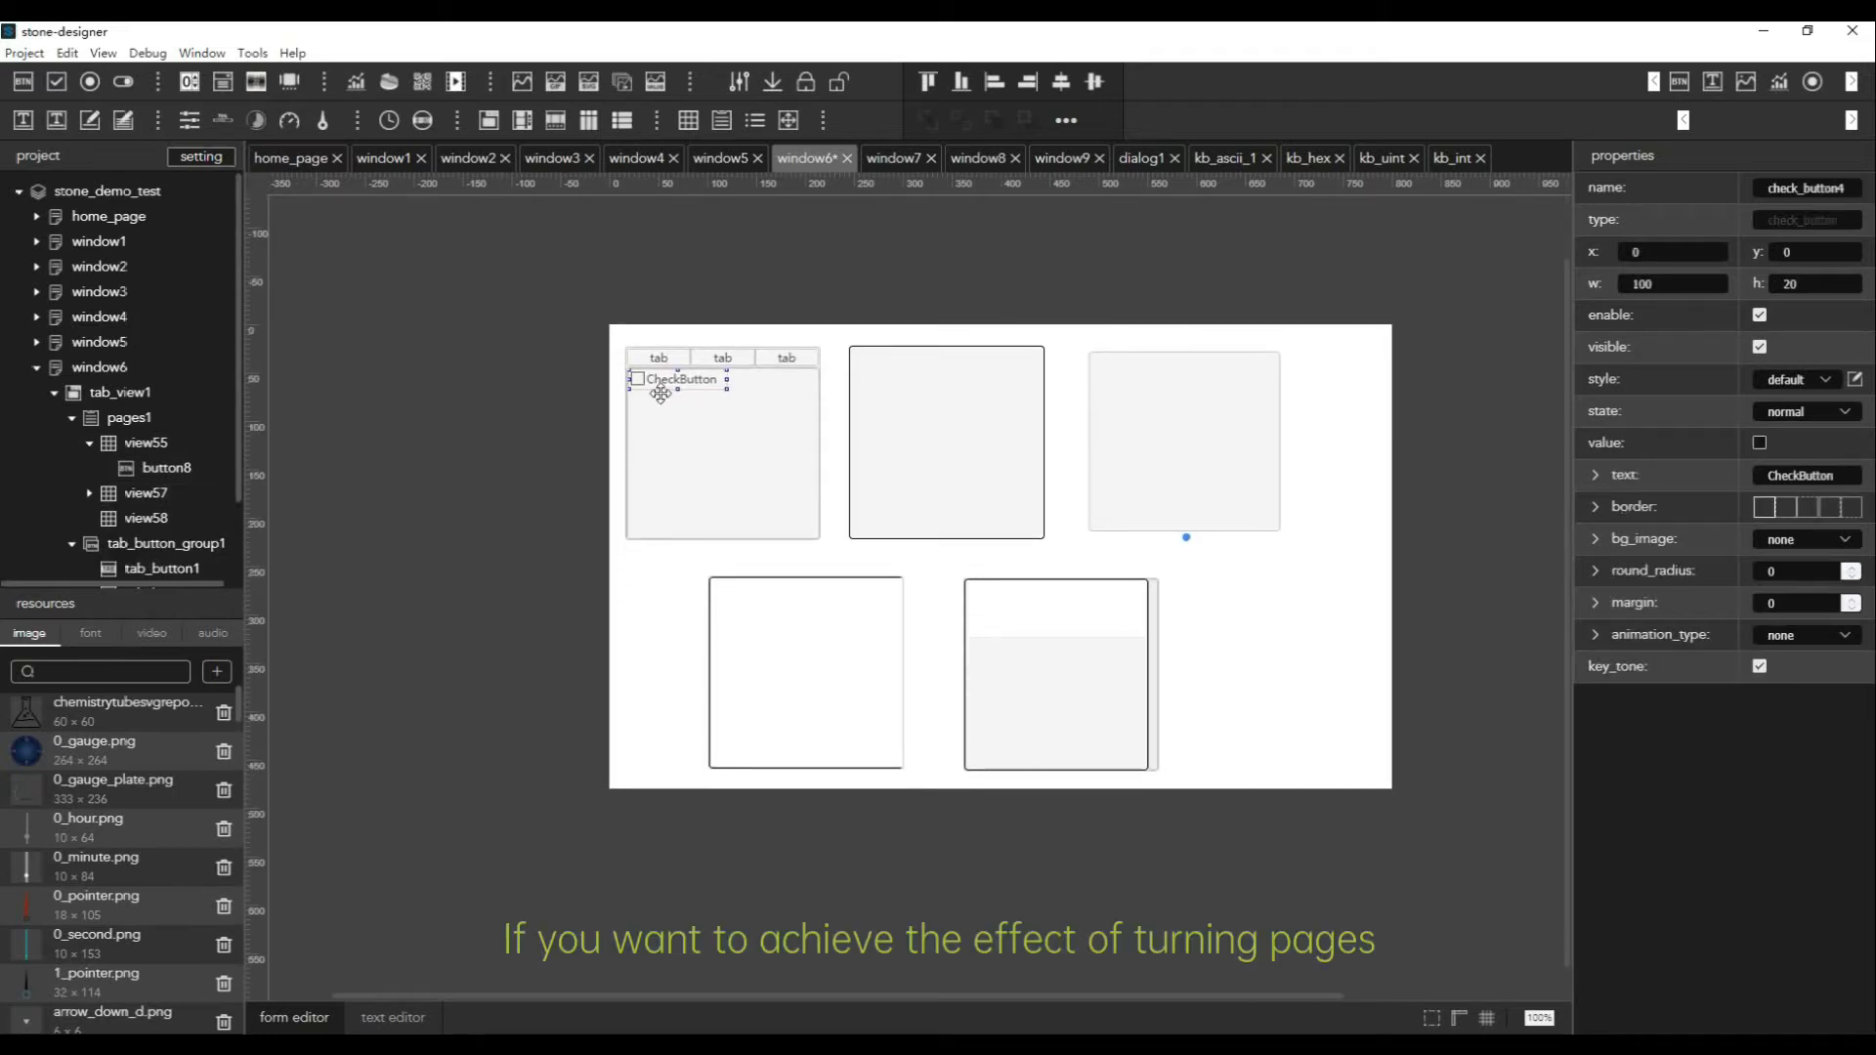
pyautogui.moveTo(681, 379); pyautogui.dragTo(739, 473)
# Add a digit clock inside view58 and move it to about x 36, y 67 in the tab view's page
pyautogui.scroll(-2, 180, 395)
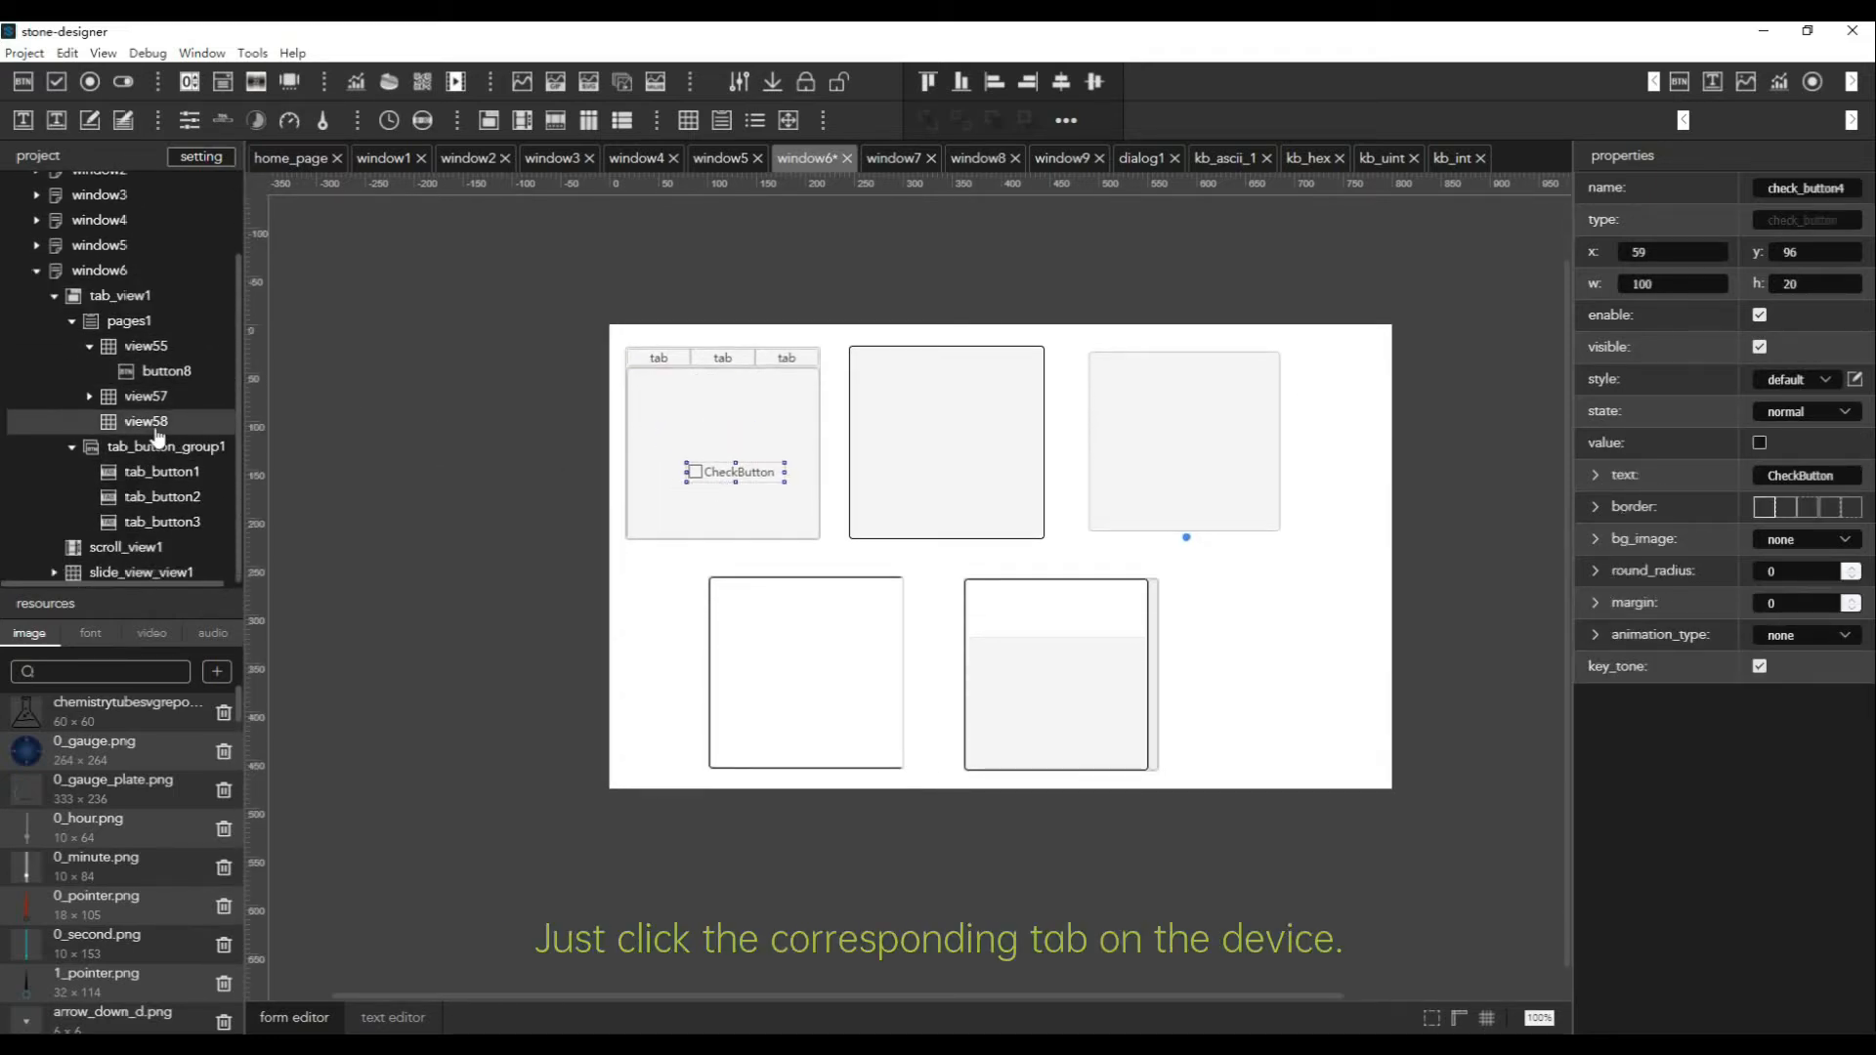
pyautogui.click(90, 396)
pyautogui.click(116, 447)
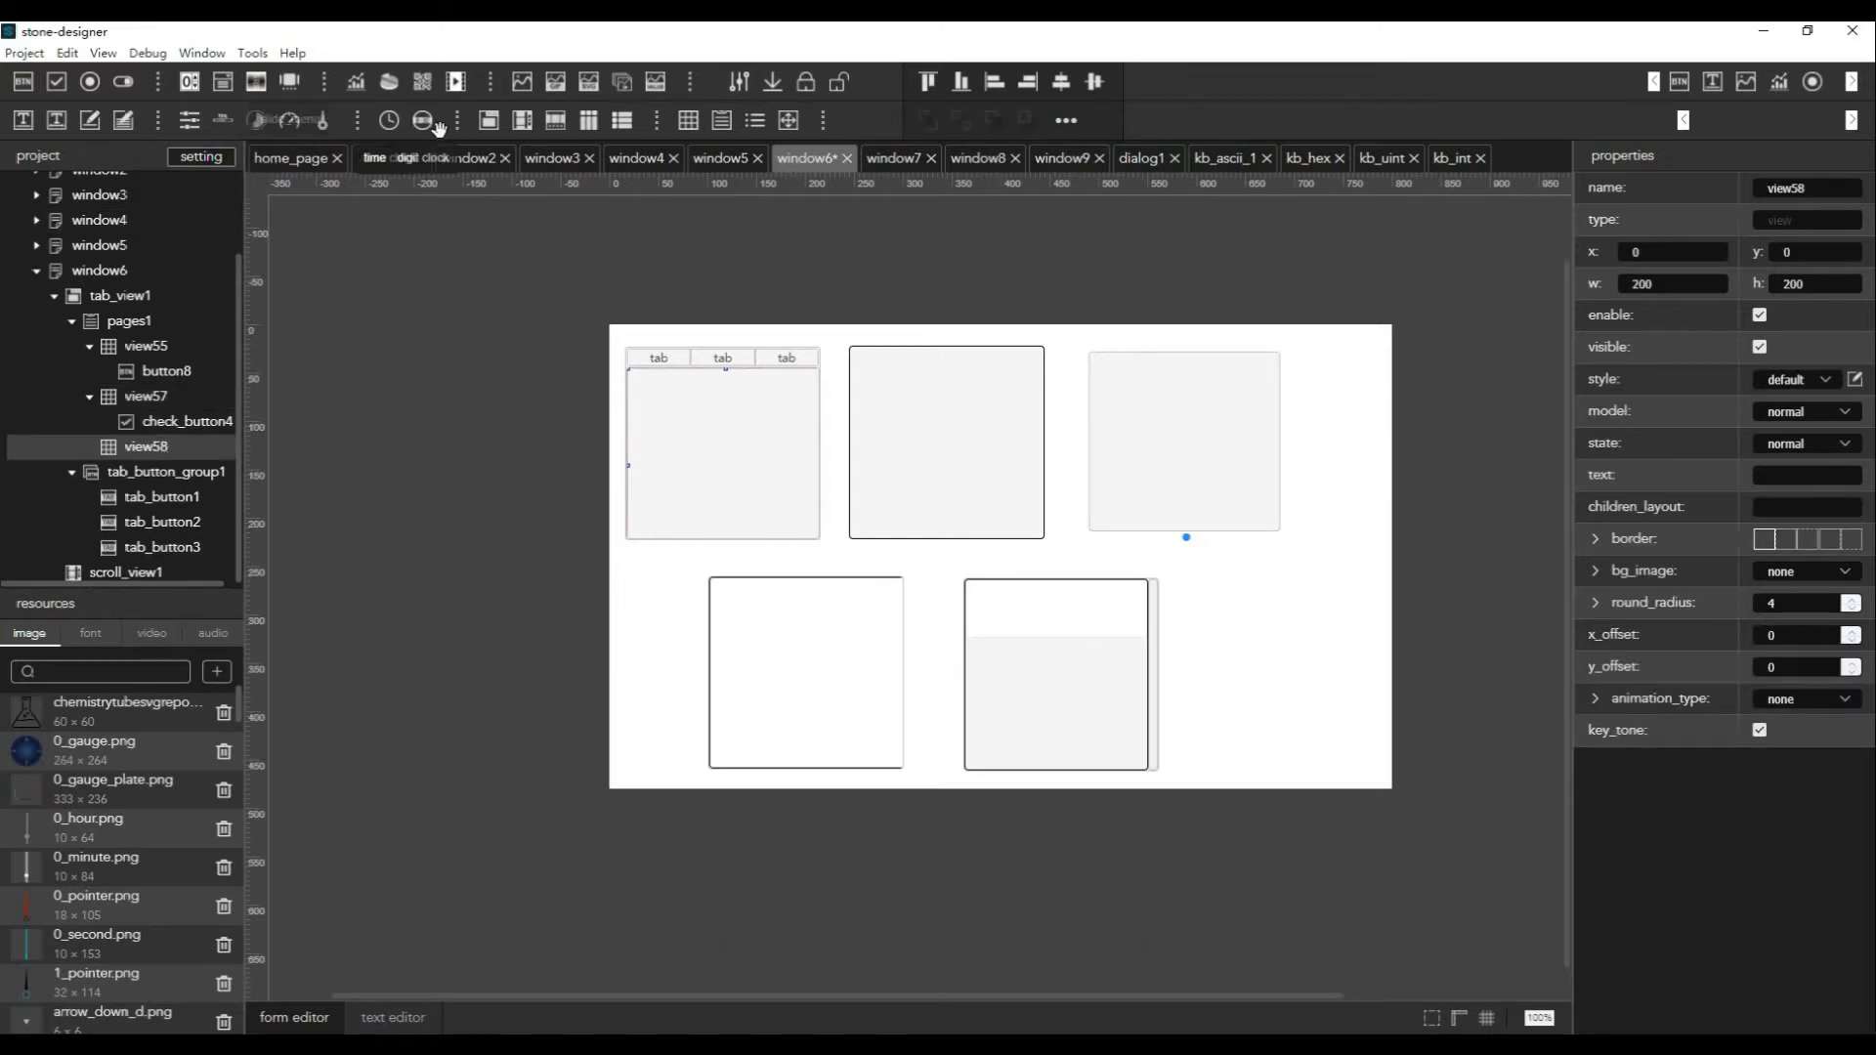
pyautogui.click(291, 82)
pyautogui.moveTo(690, 396); pyautogui.dragTo(726, 461)
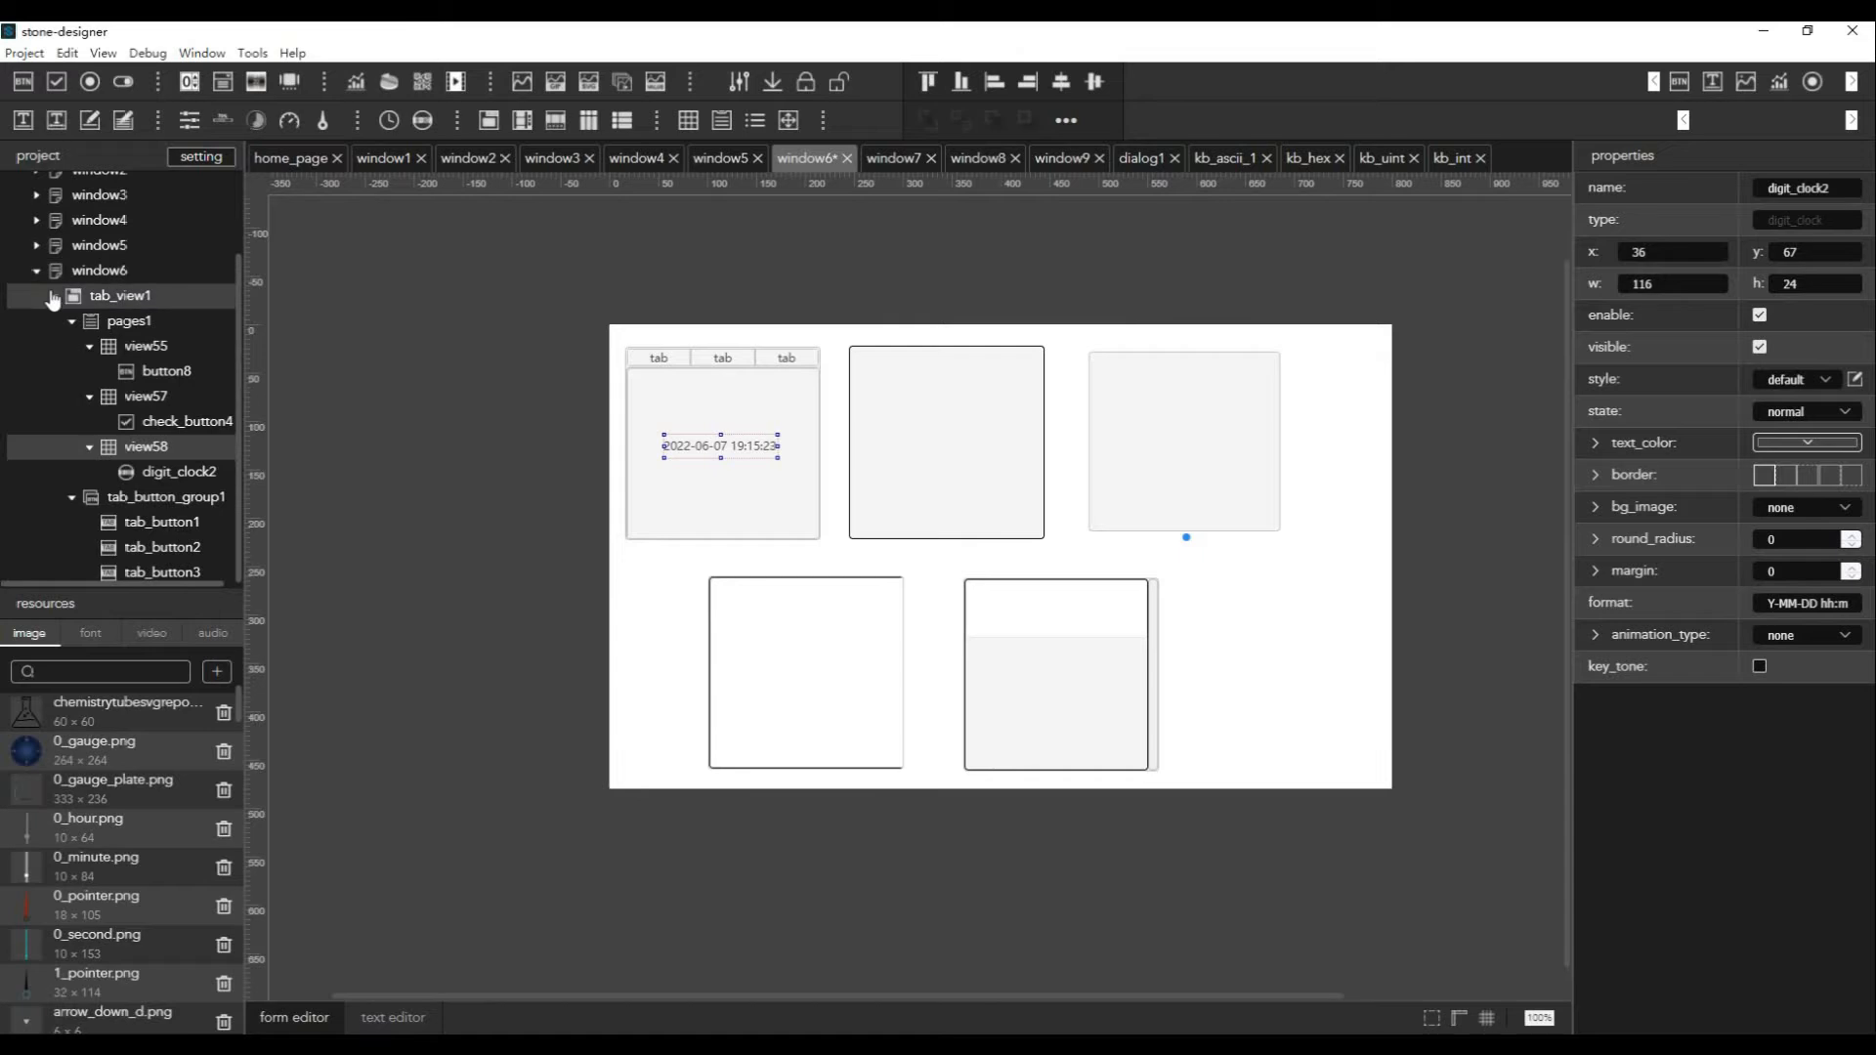
# Examine the properties of tab_button_group1 and tab_button1, switching tab_button1's value on and back off
pyautogui.scroll(-4, 78, 381)
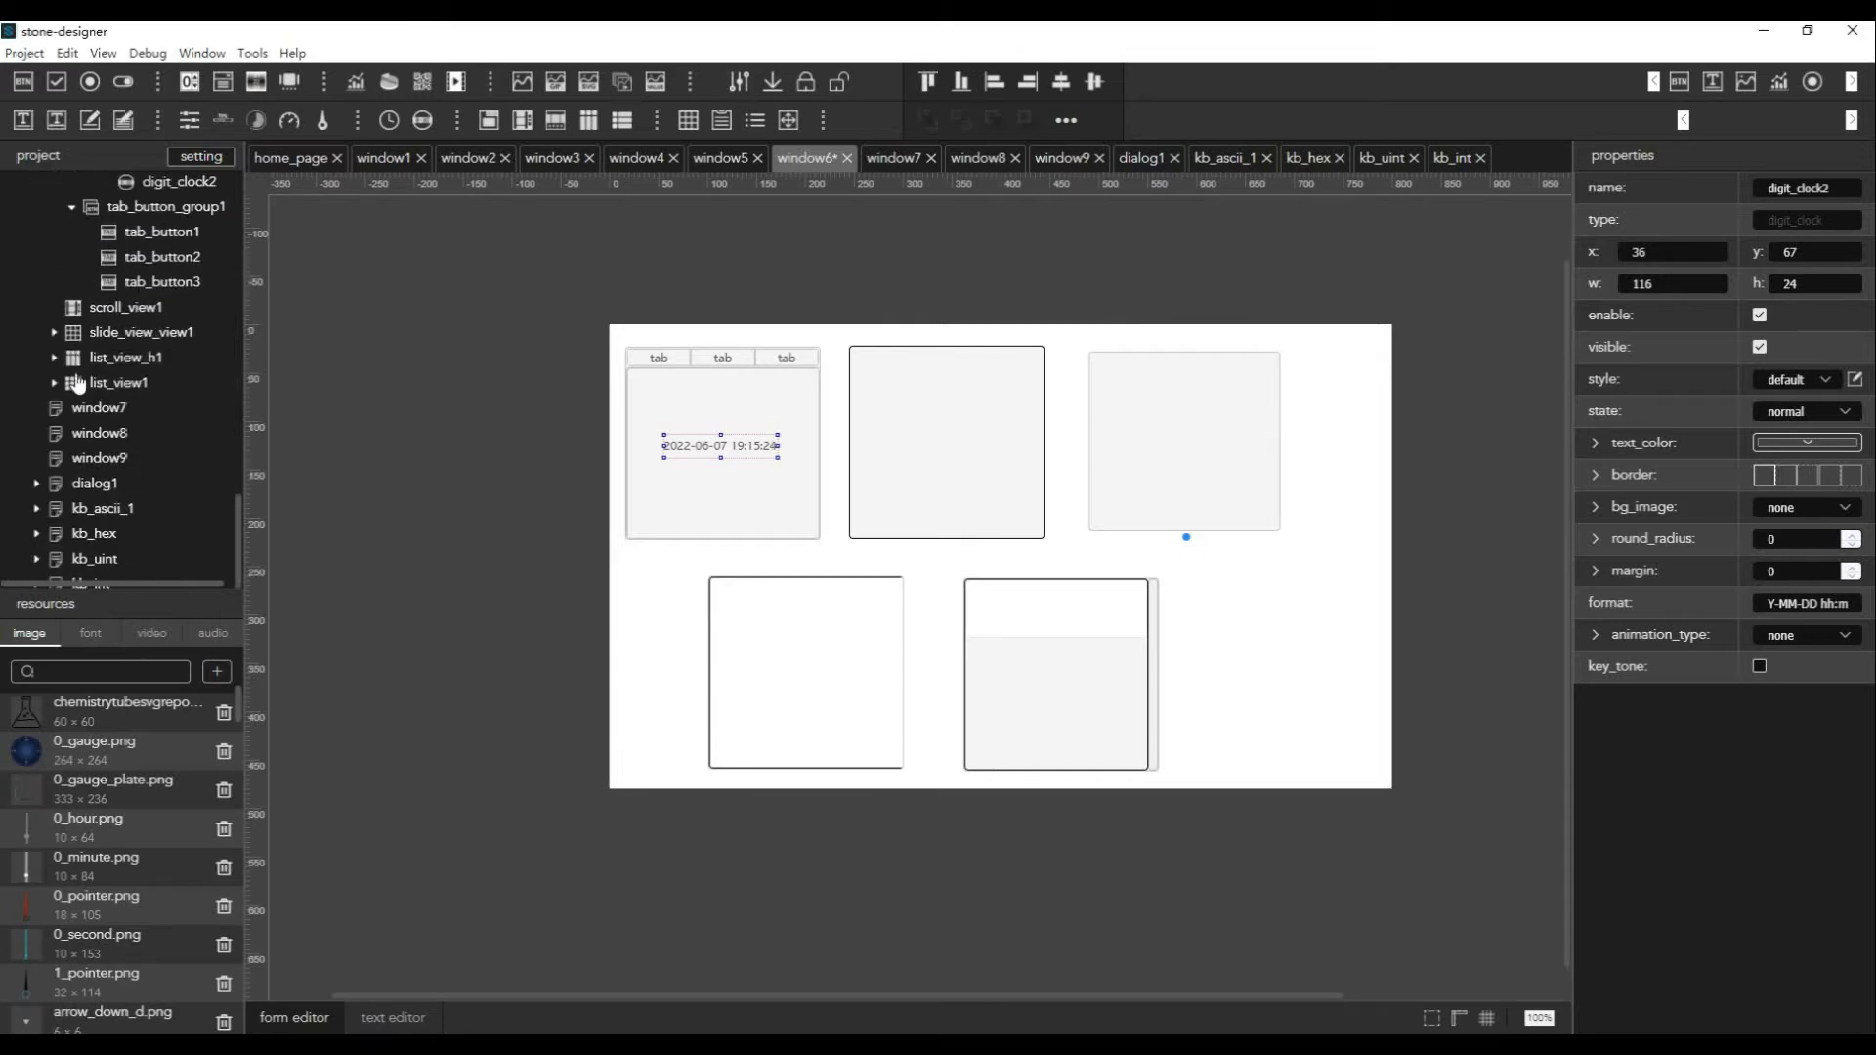
pyautogui.click(162, 213)
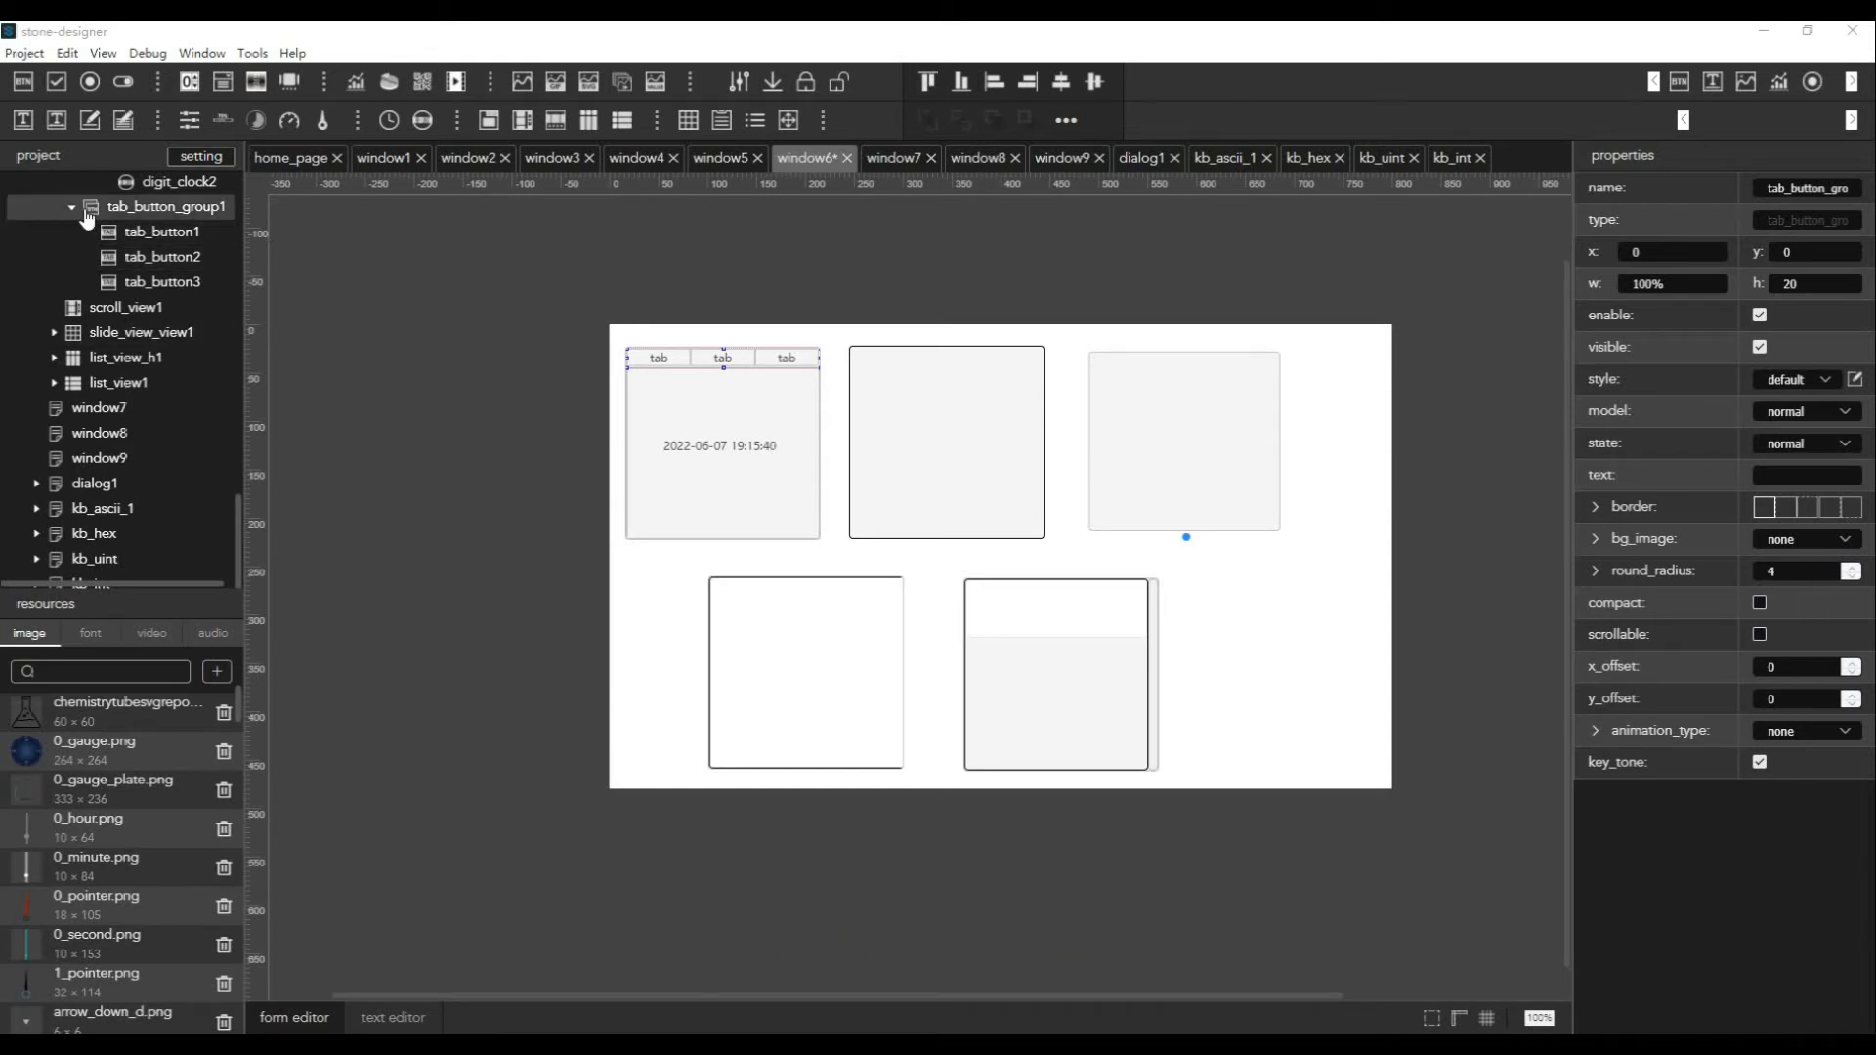
pyautogui.click(144, 234)
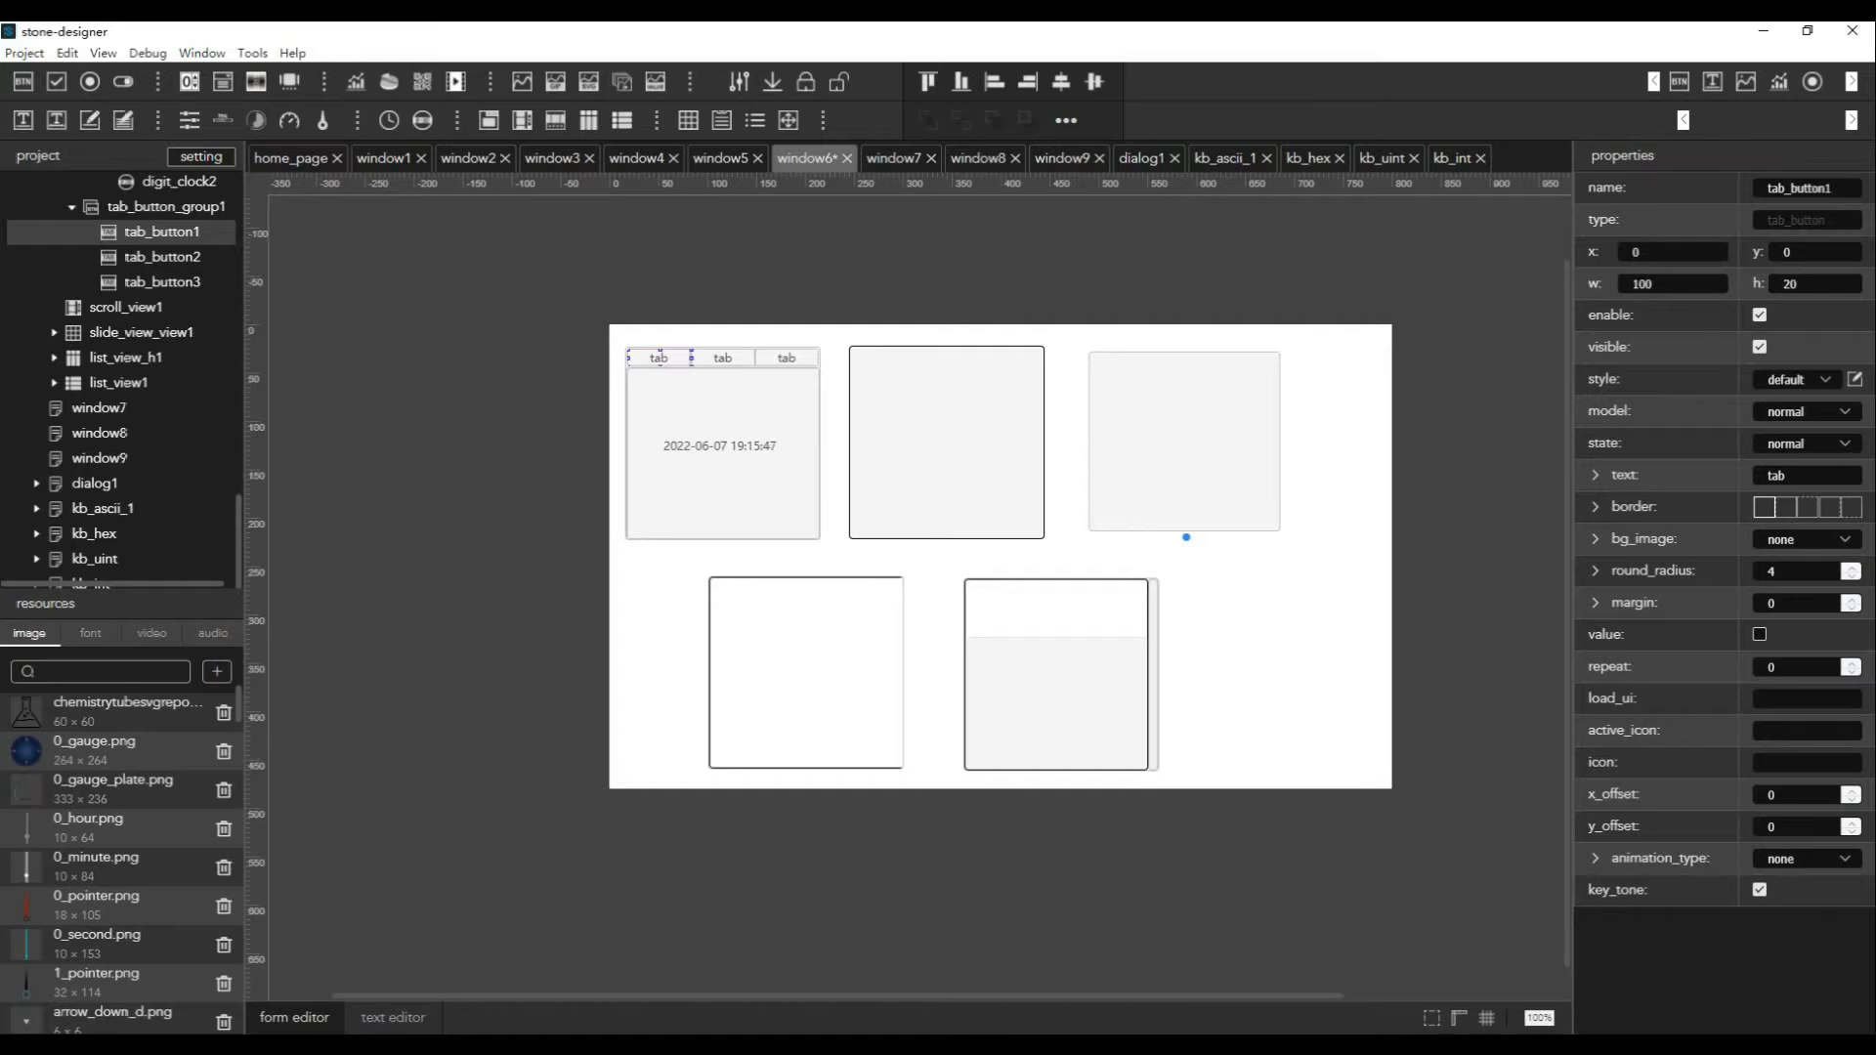
pyautogui.click(1770, 637)
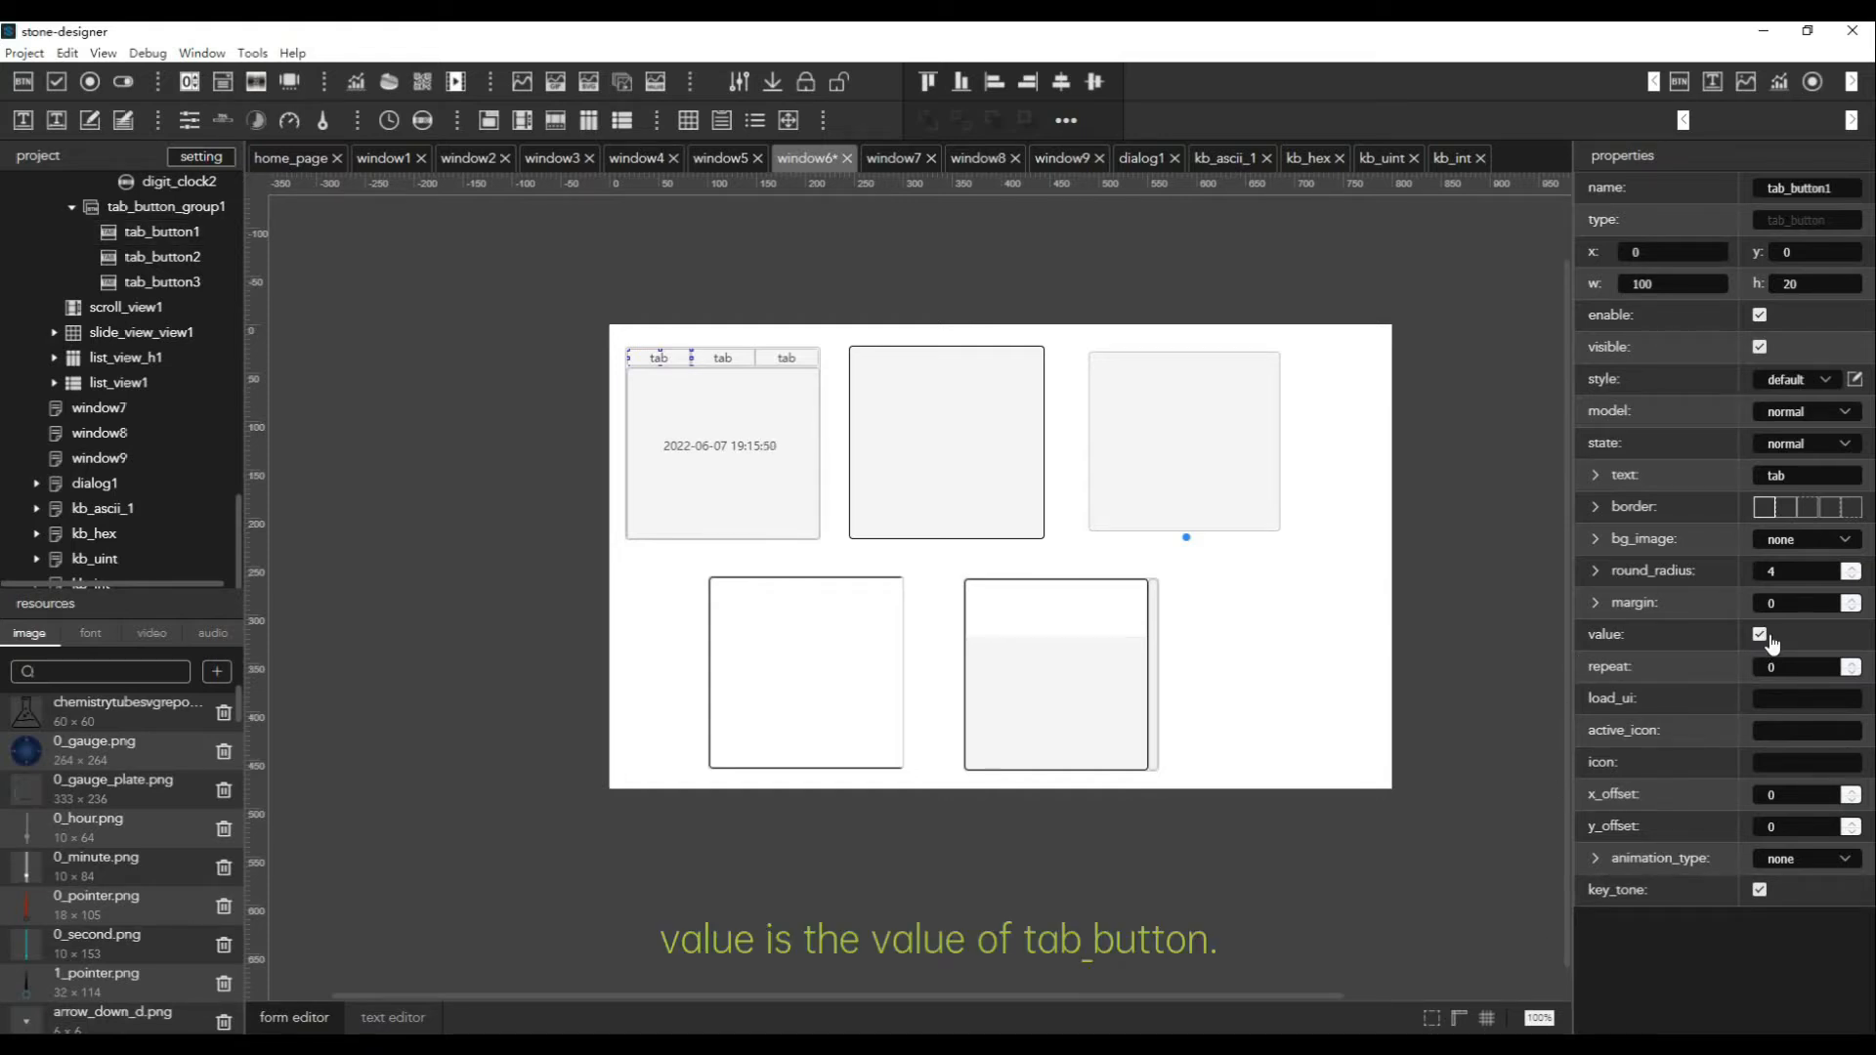
pyautogui.click(1771, 640)
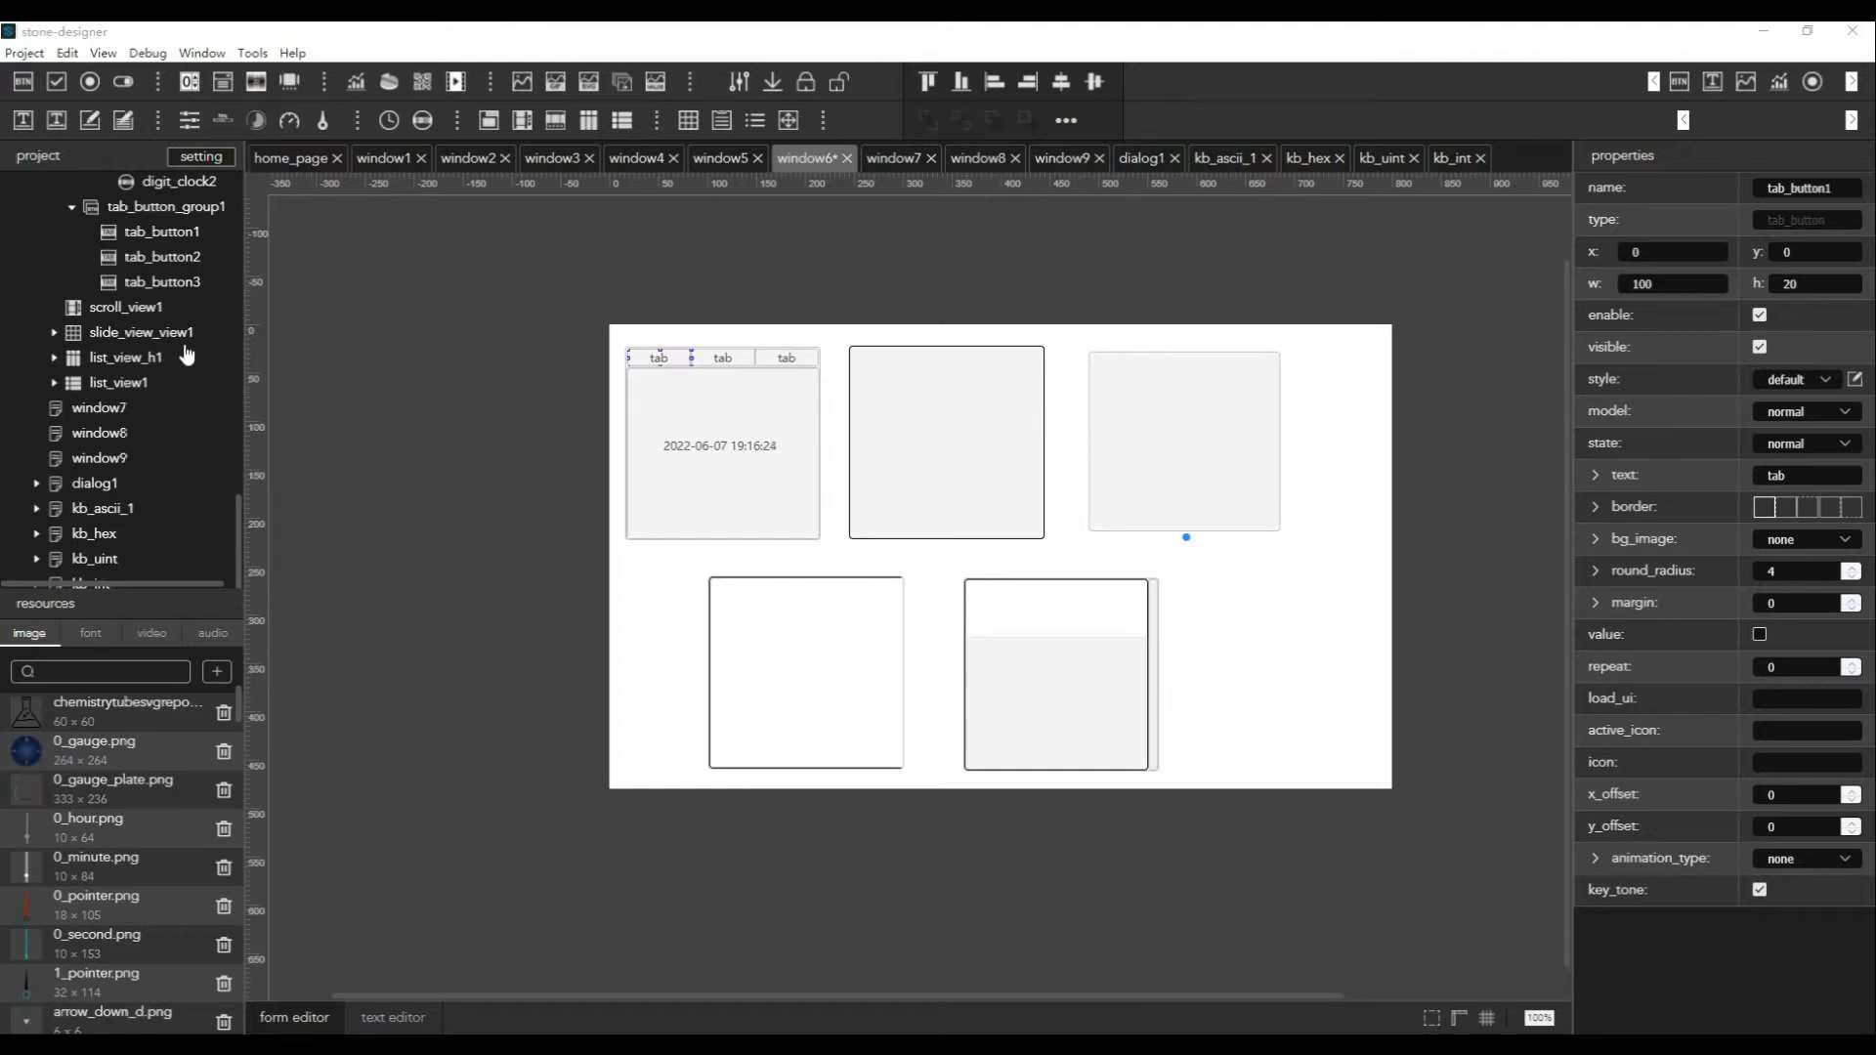
# Collapse tab_view1 in the project tree and examine the properties of scroll_view1
pyautogui.scroll(5, 147, 308)
pyautogui.scroll(2, 107, 305)
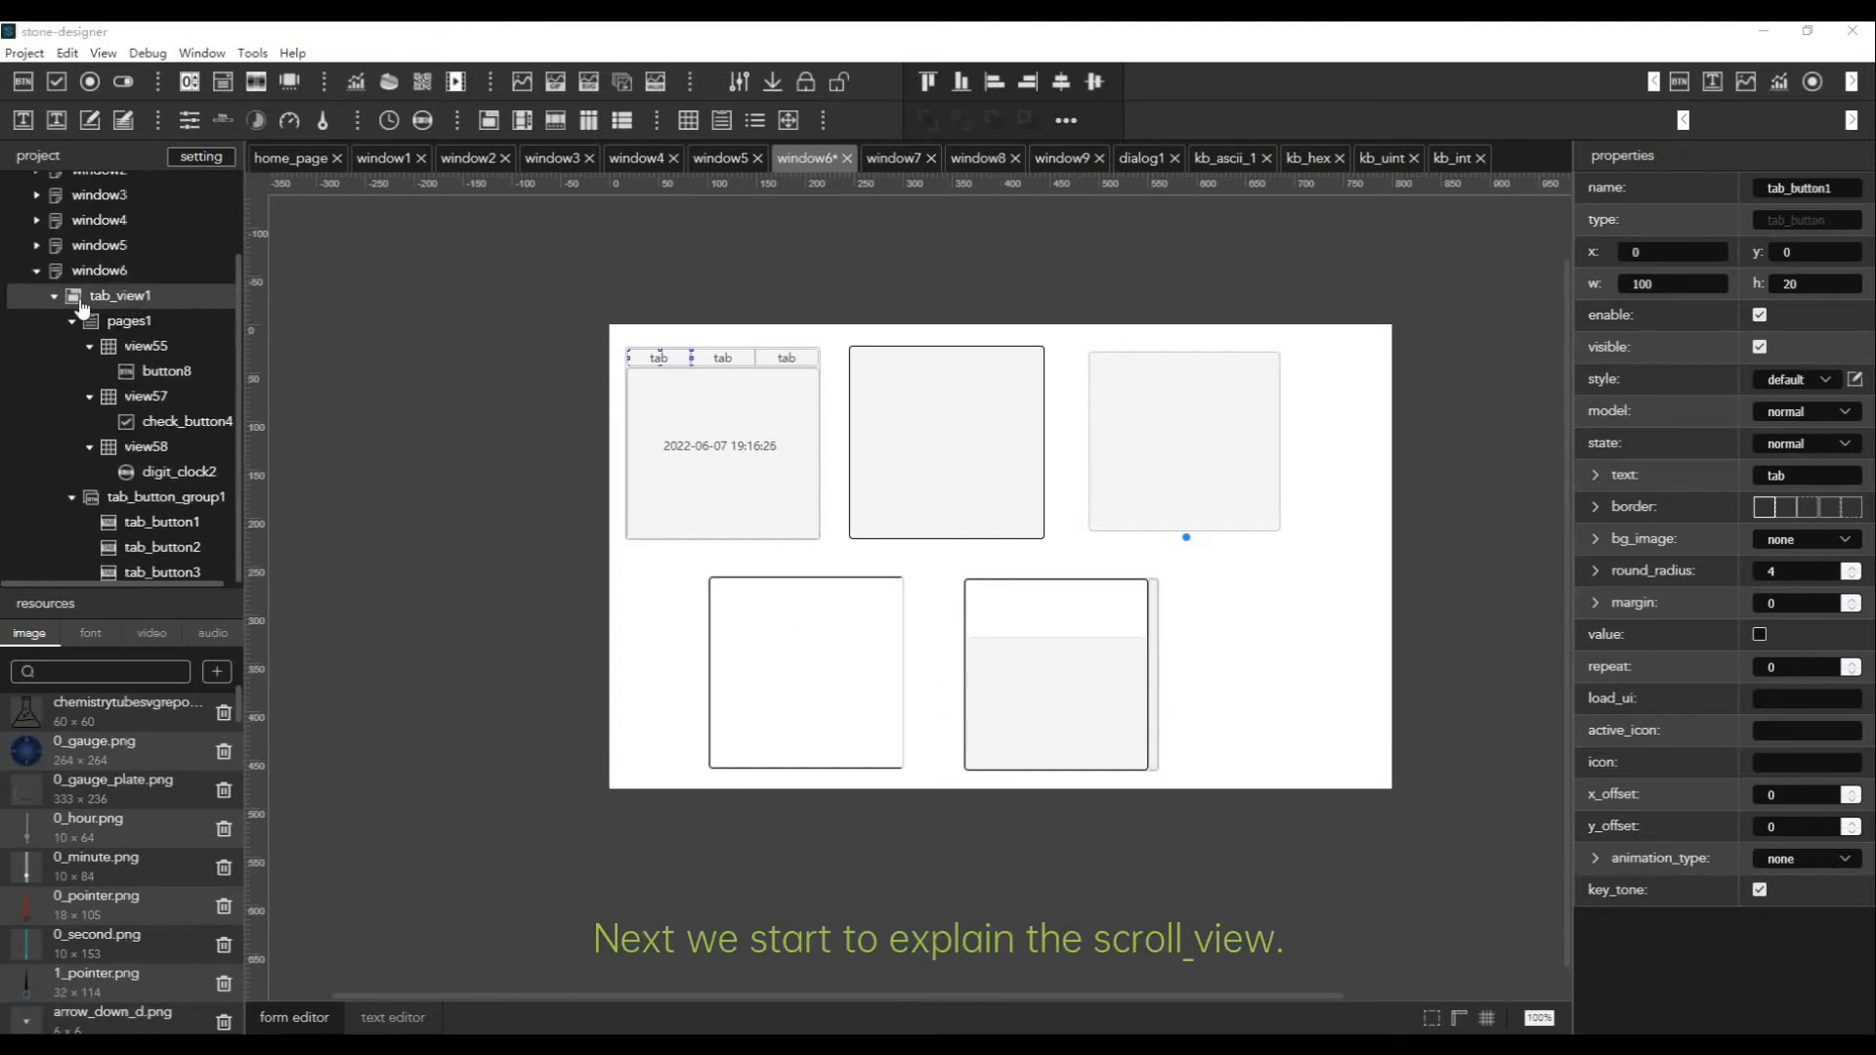
pyautogui.click(55, 296)
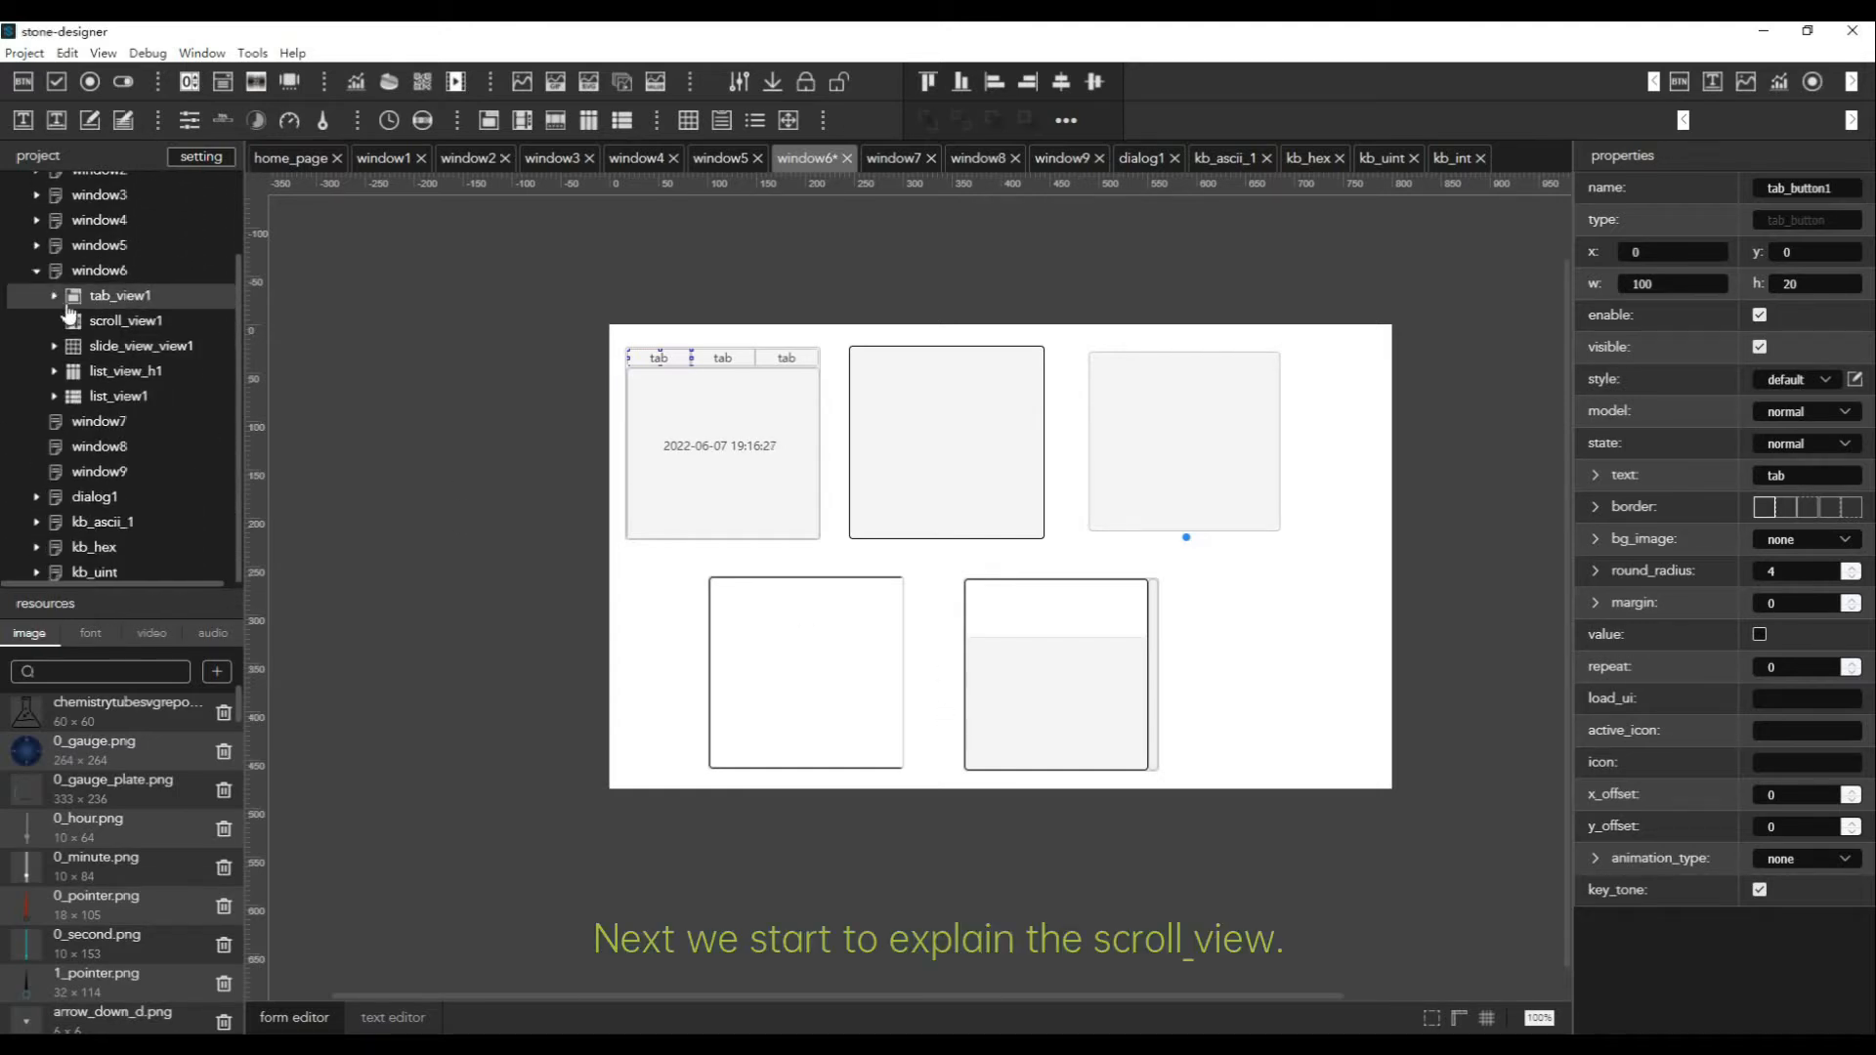
pyautogui.click(116, 328)
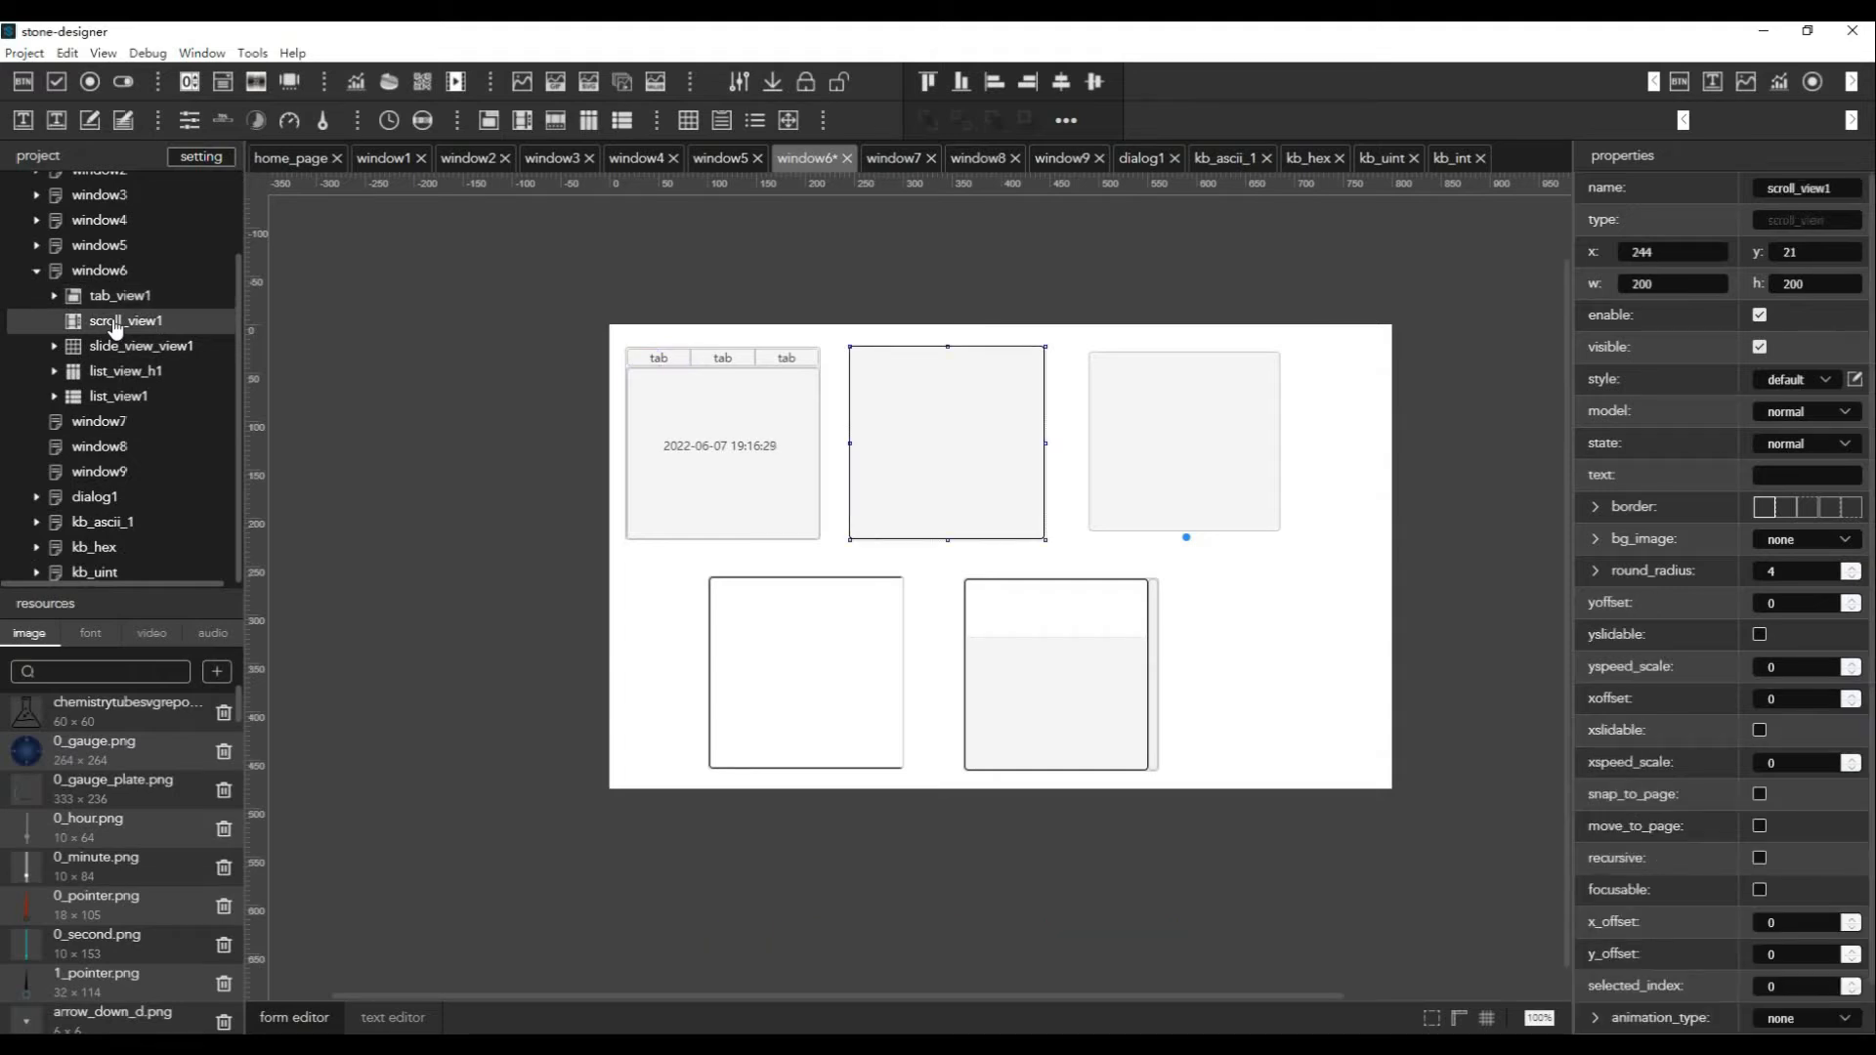
pyautogui.scroll(-1, 1711, 648)
pyautogui.scroll(-1, 1711, 648)
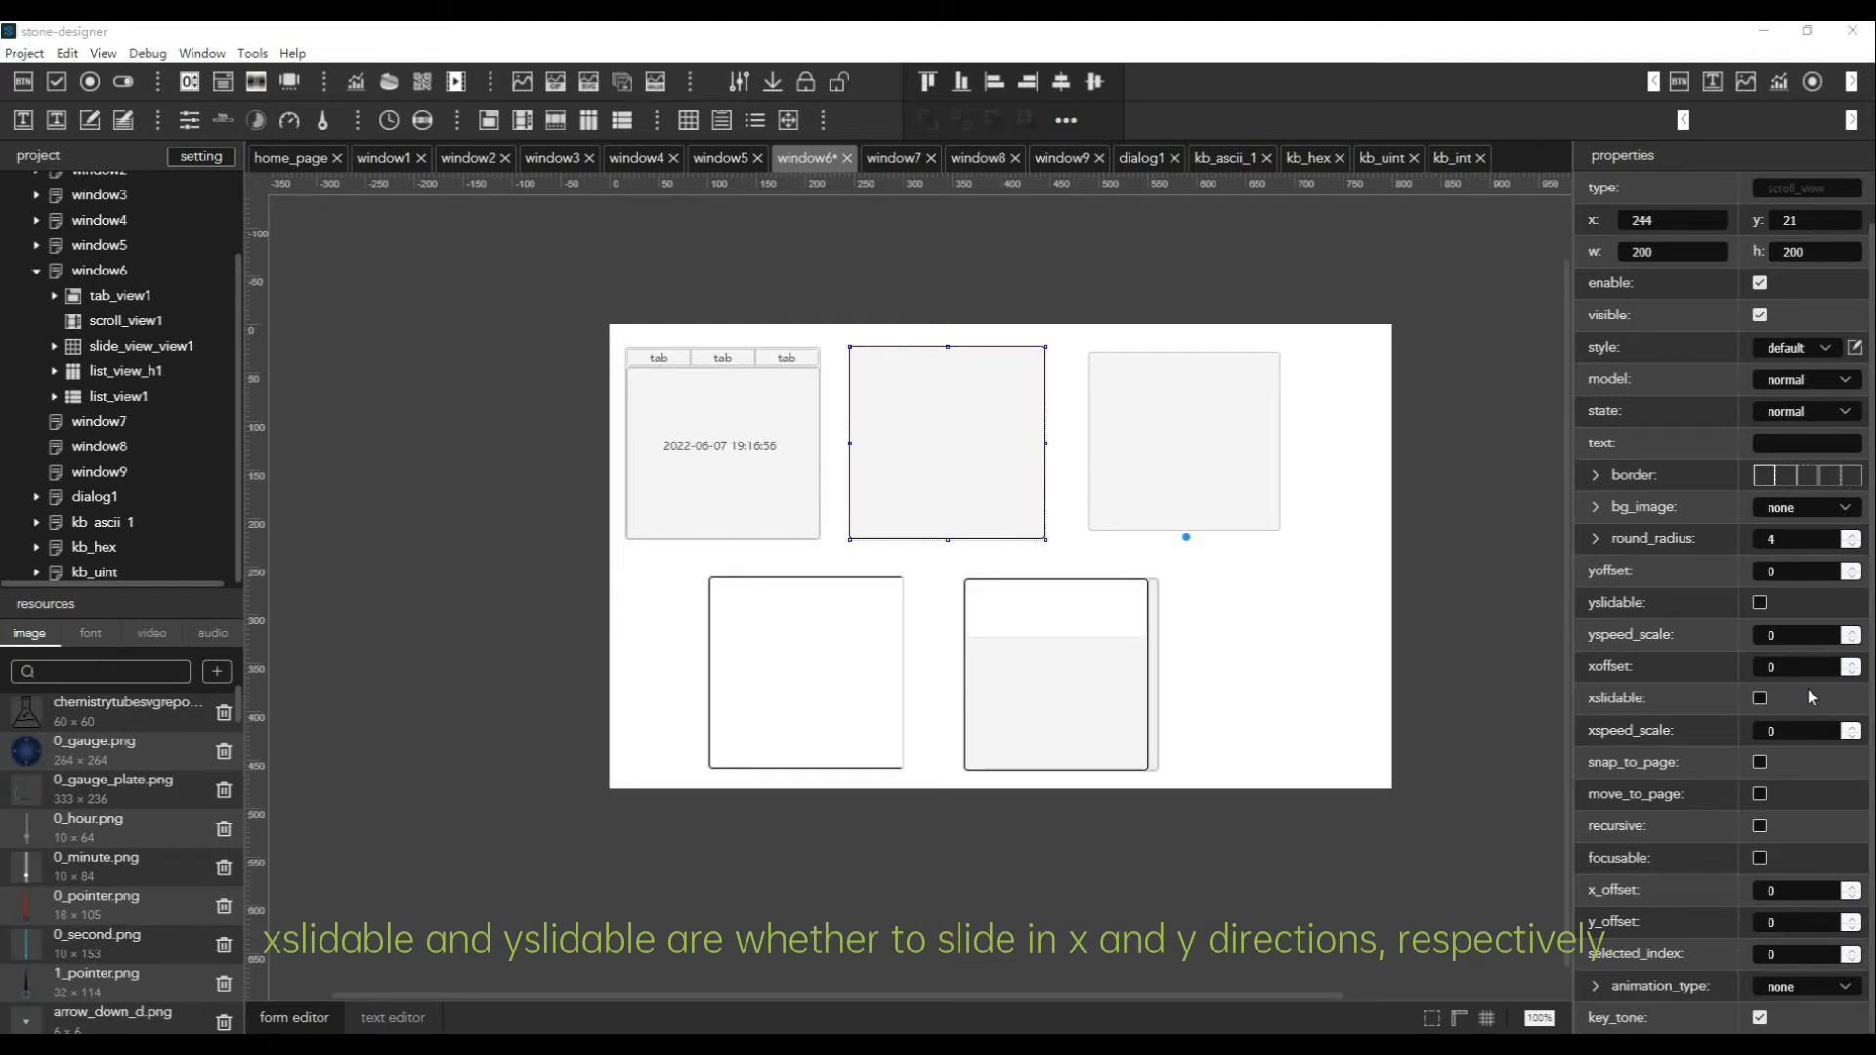
# Try scroll_view1's yslidable and xslidable options, switch both back off, and leave selected_index without entering a value
pyautogui.click(1764, 616)
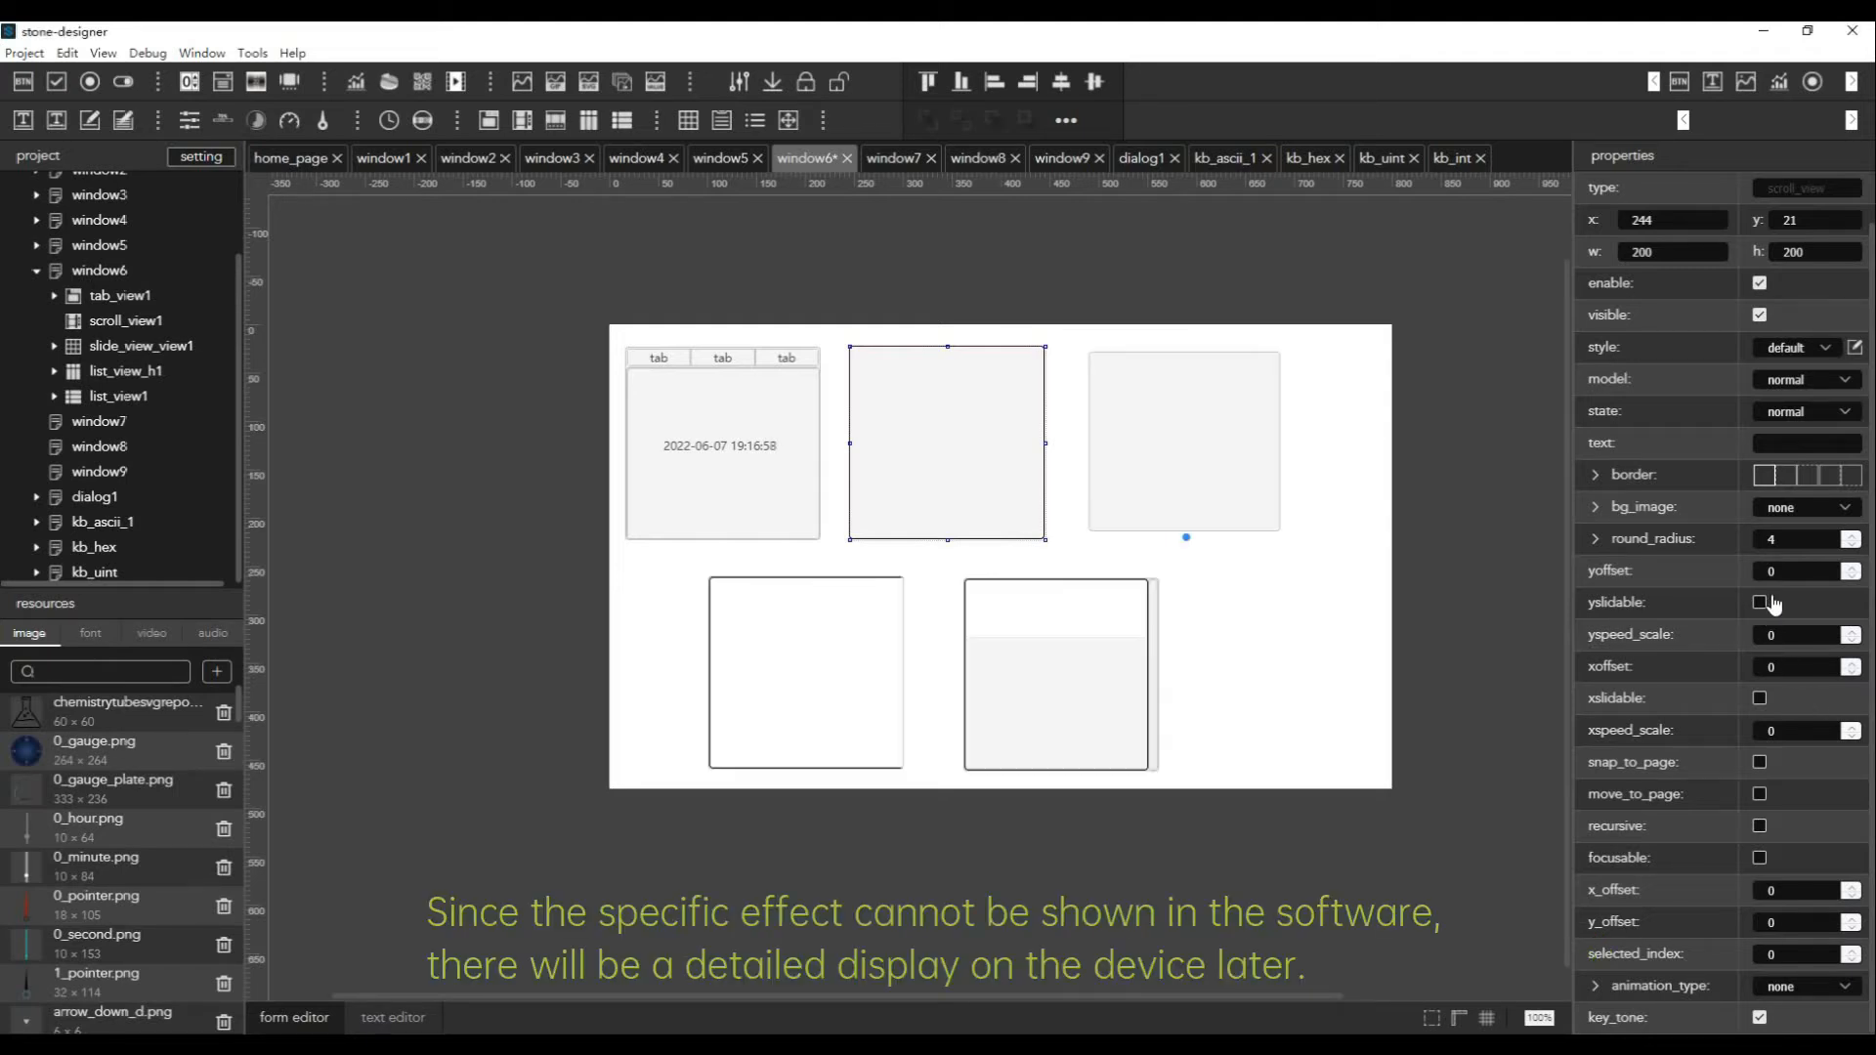
pyautogui.click(1762, 604)
pyautogui.click(1763, 603)
pyautogui.click(1761, 699)
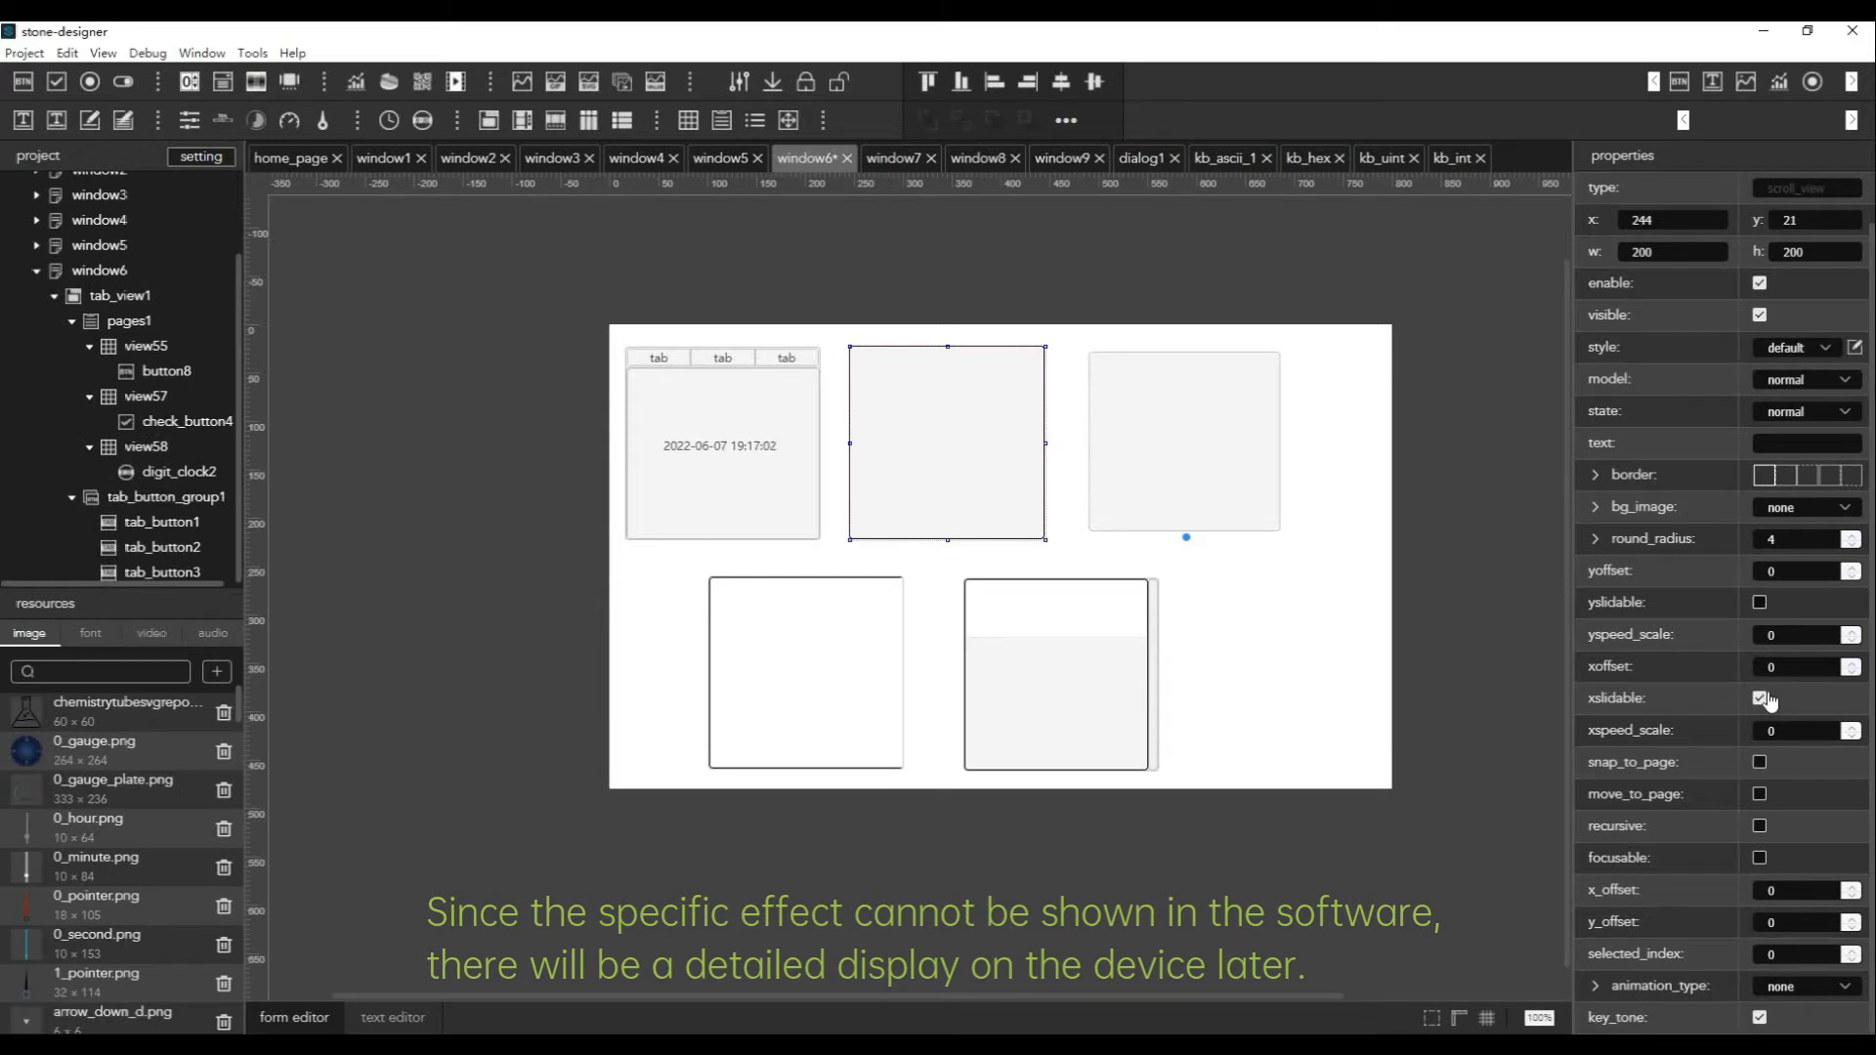
pyautogui.click(1762, 700)
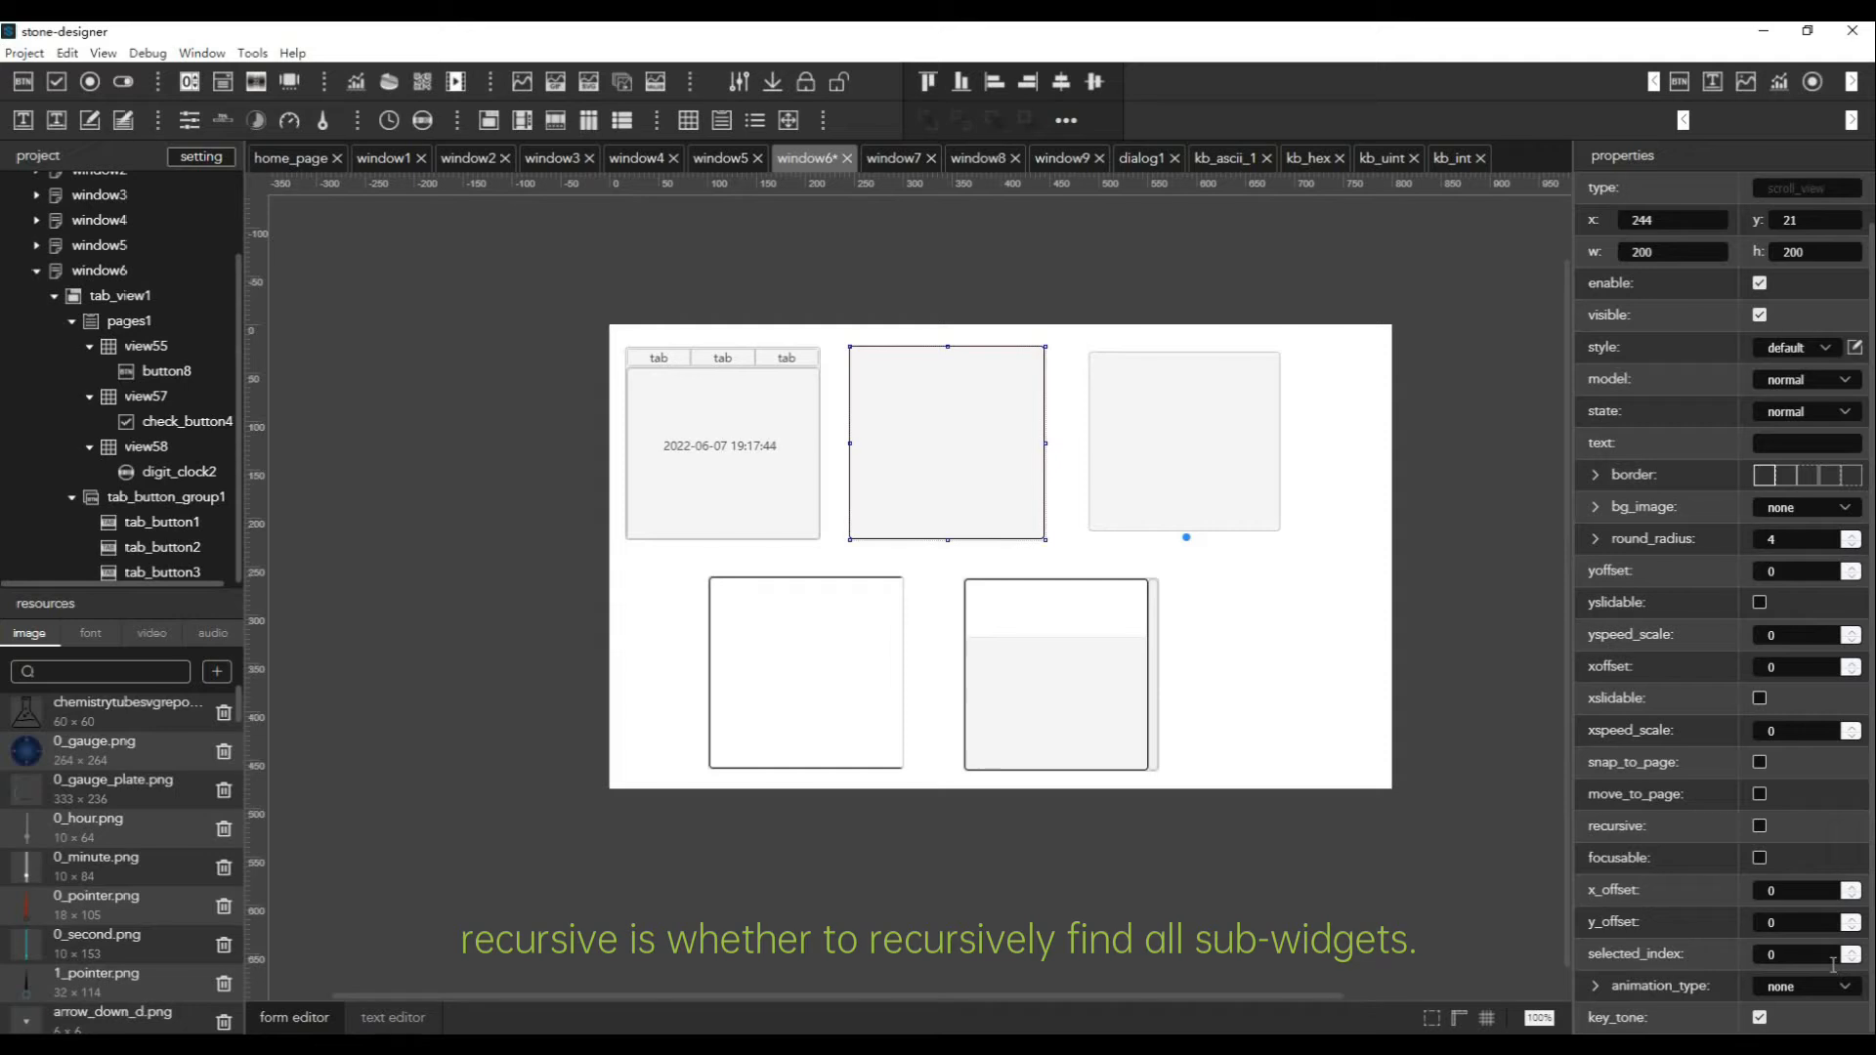
pyautogui.click(1796, 954)
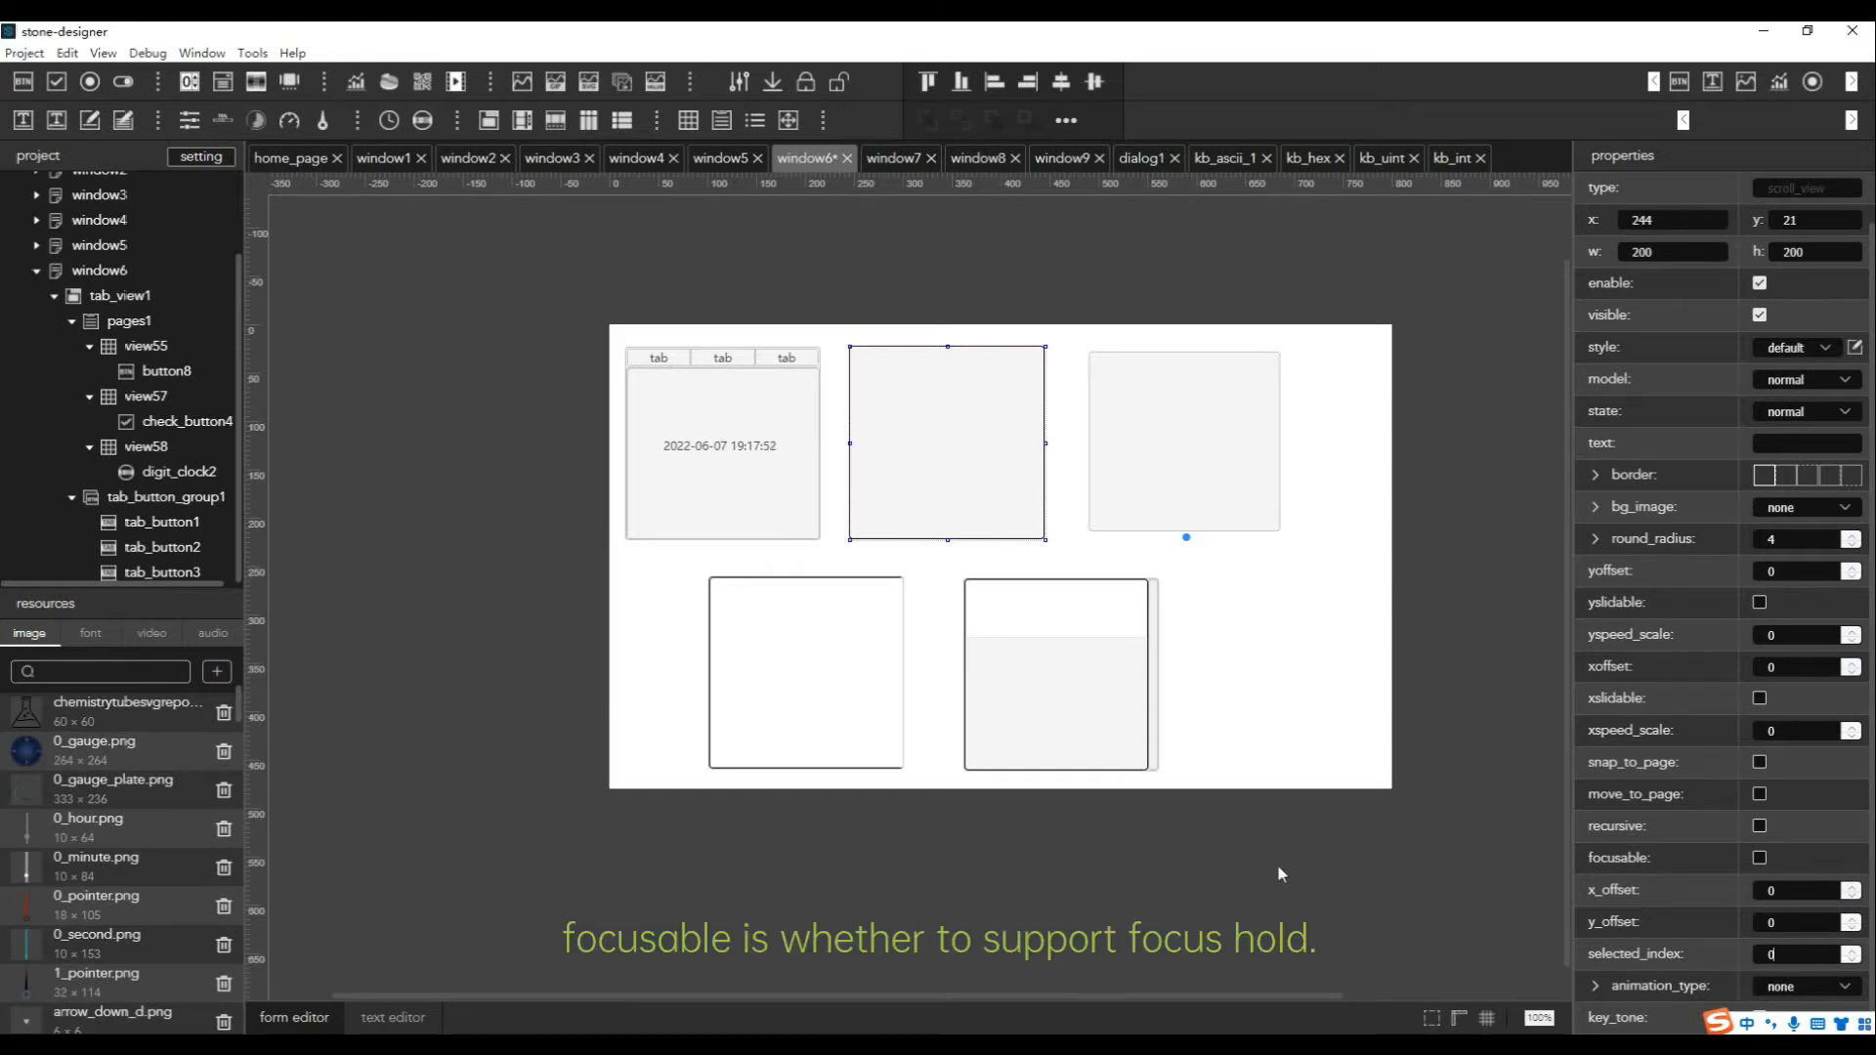
pyautogui.click(1313, 801)
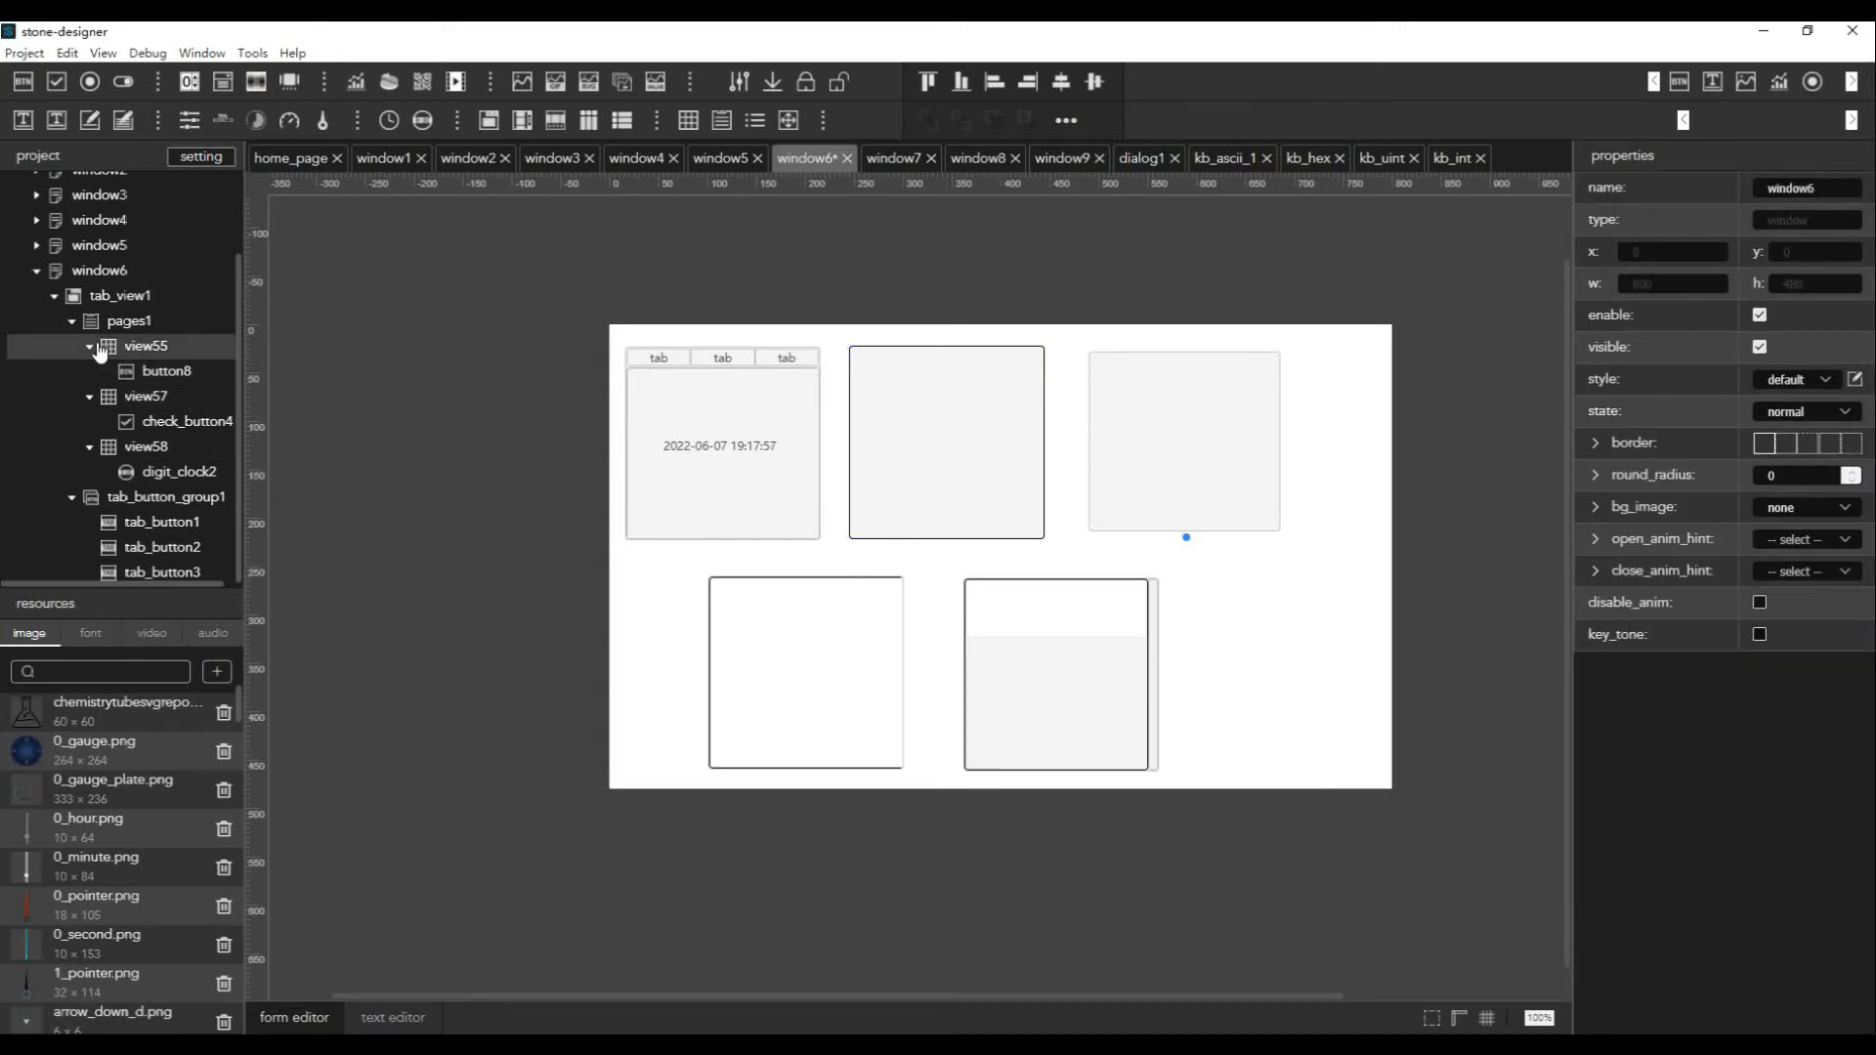
# Add two view widgets to scroll_view1
pyautogui.scroll(-5, 98, 352)
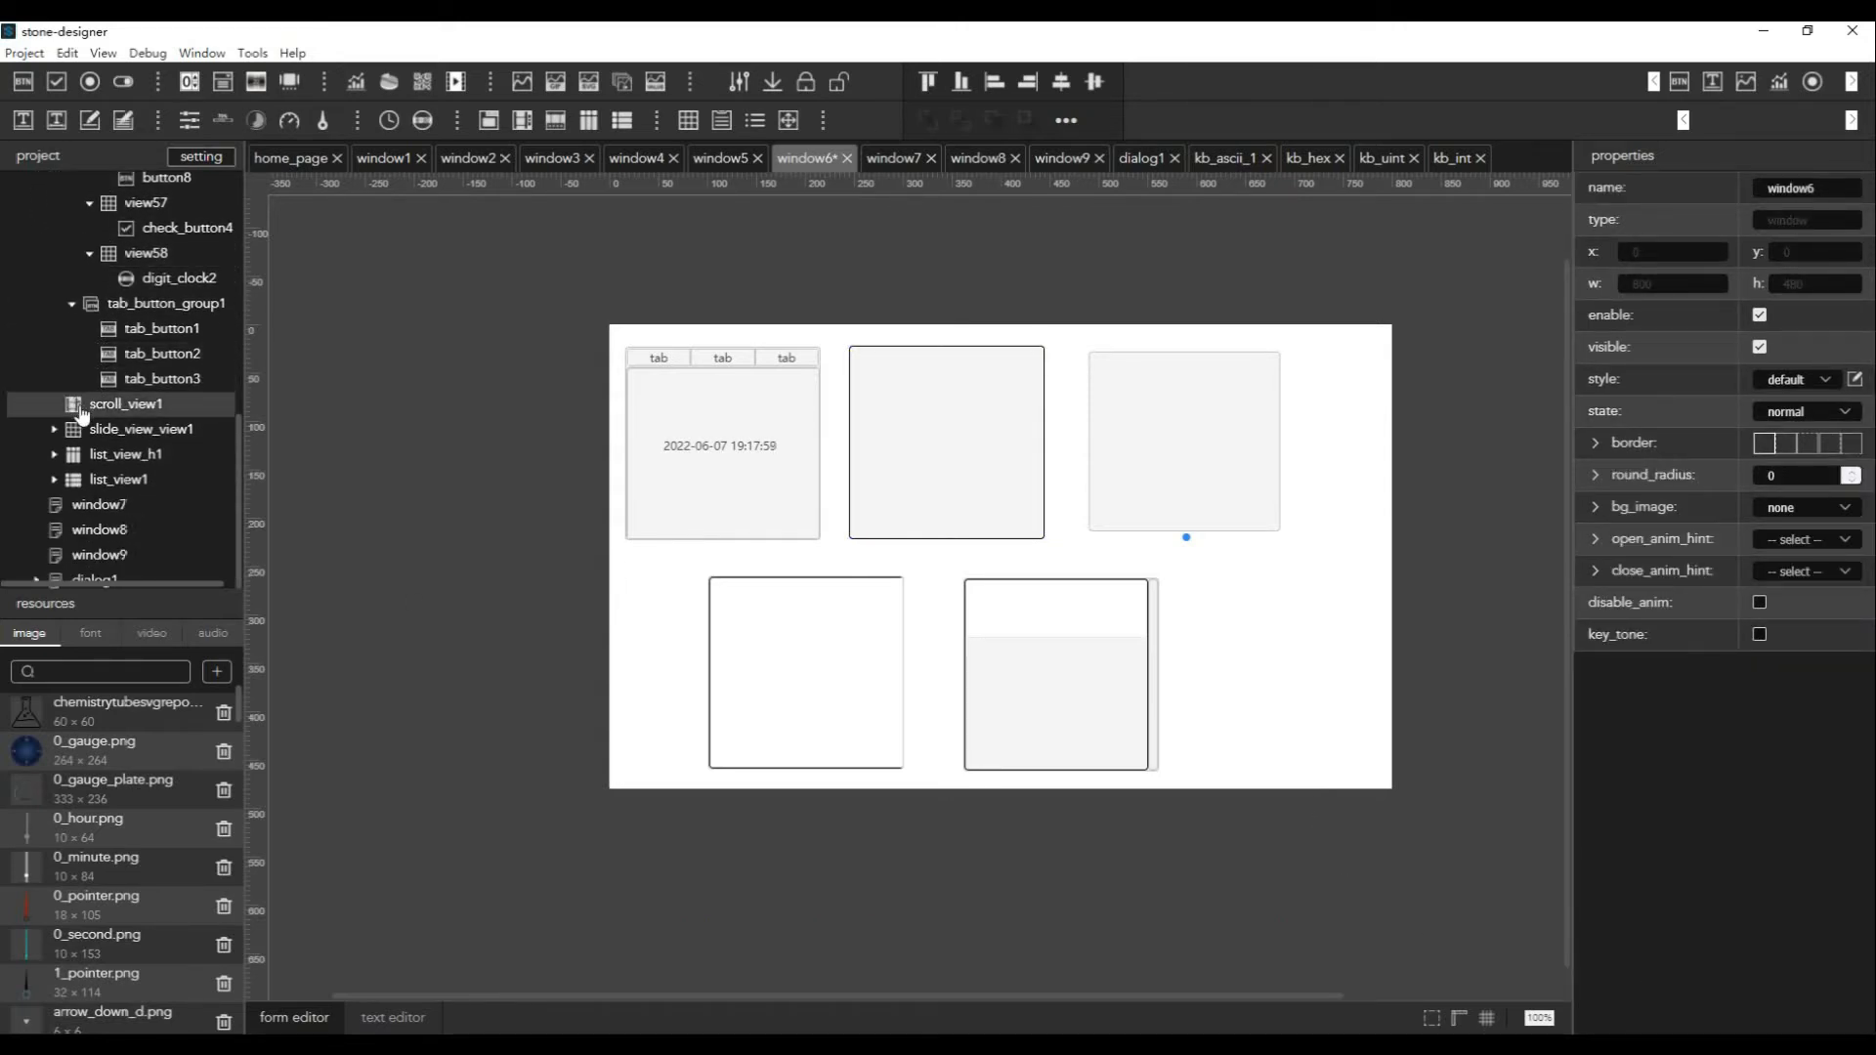
pyautogui.click(97, 406)
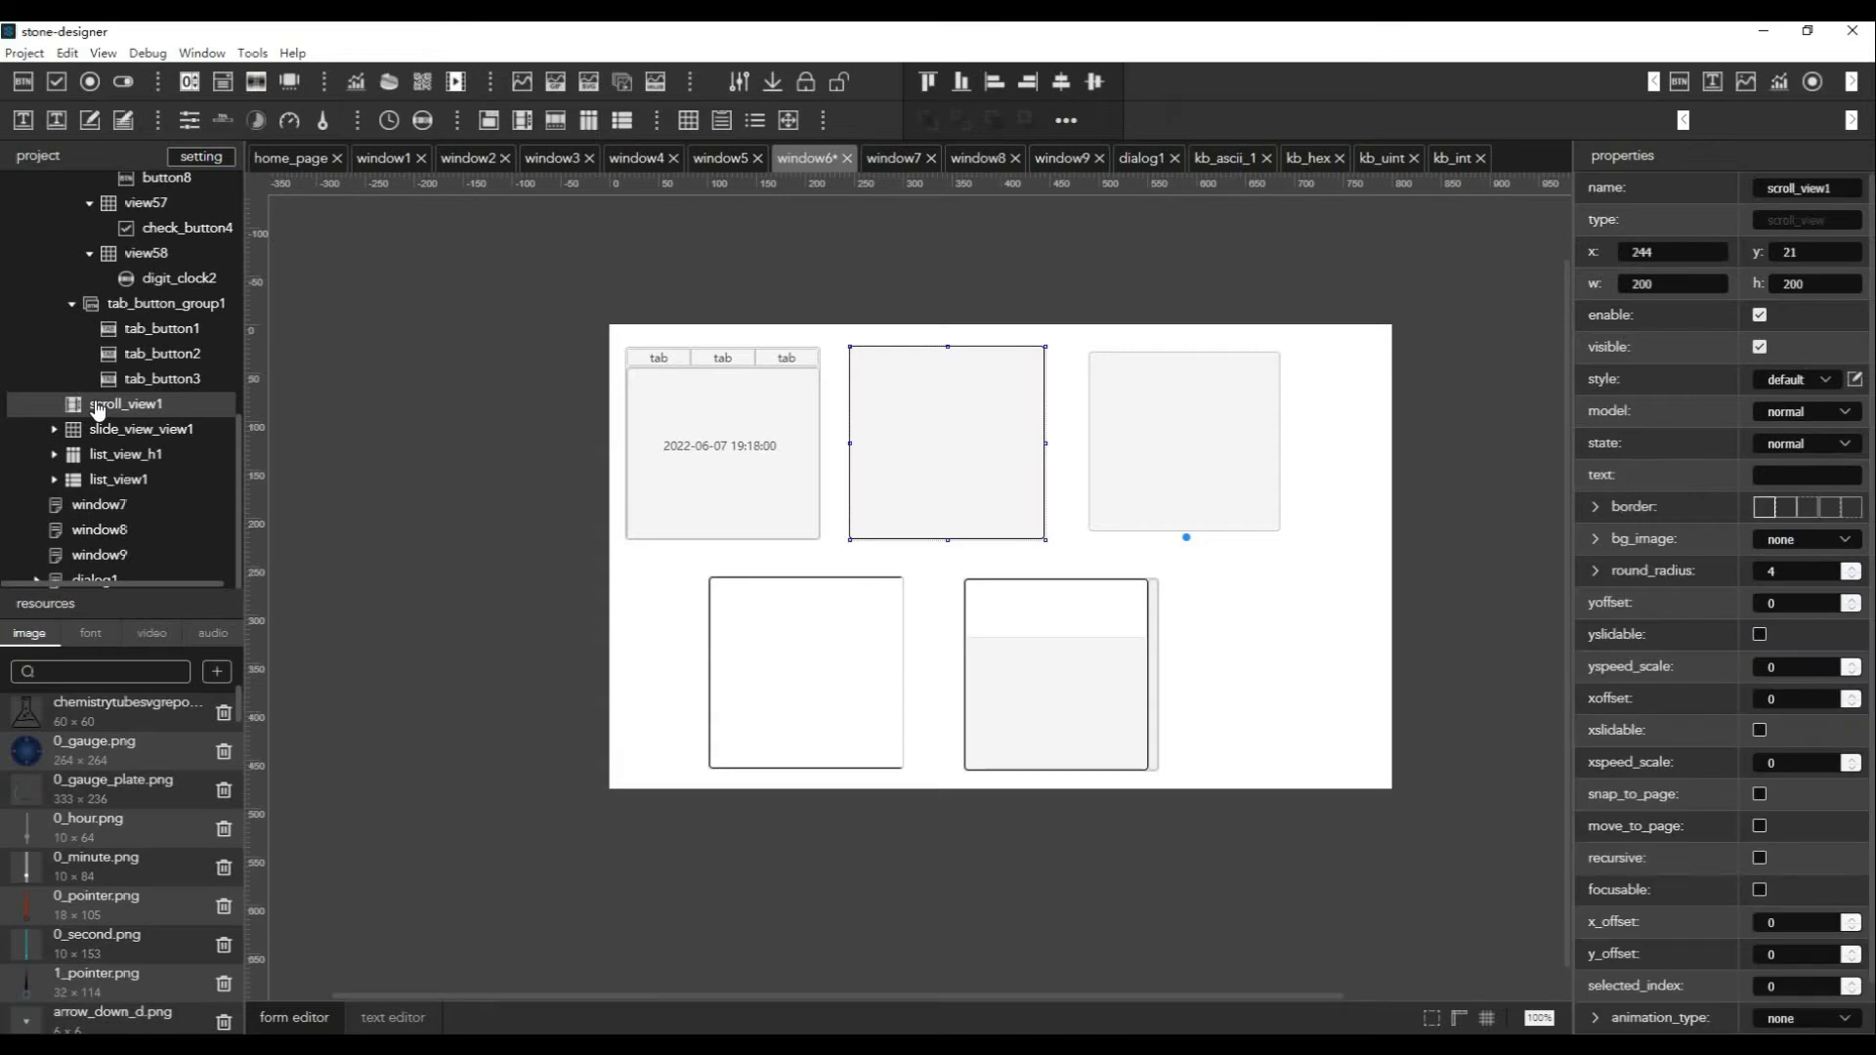
pyautogui.rightClick(98, 409)
pyautogui.moveTo(215, 695)
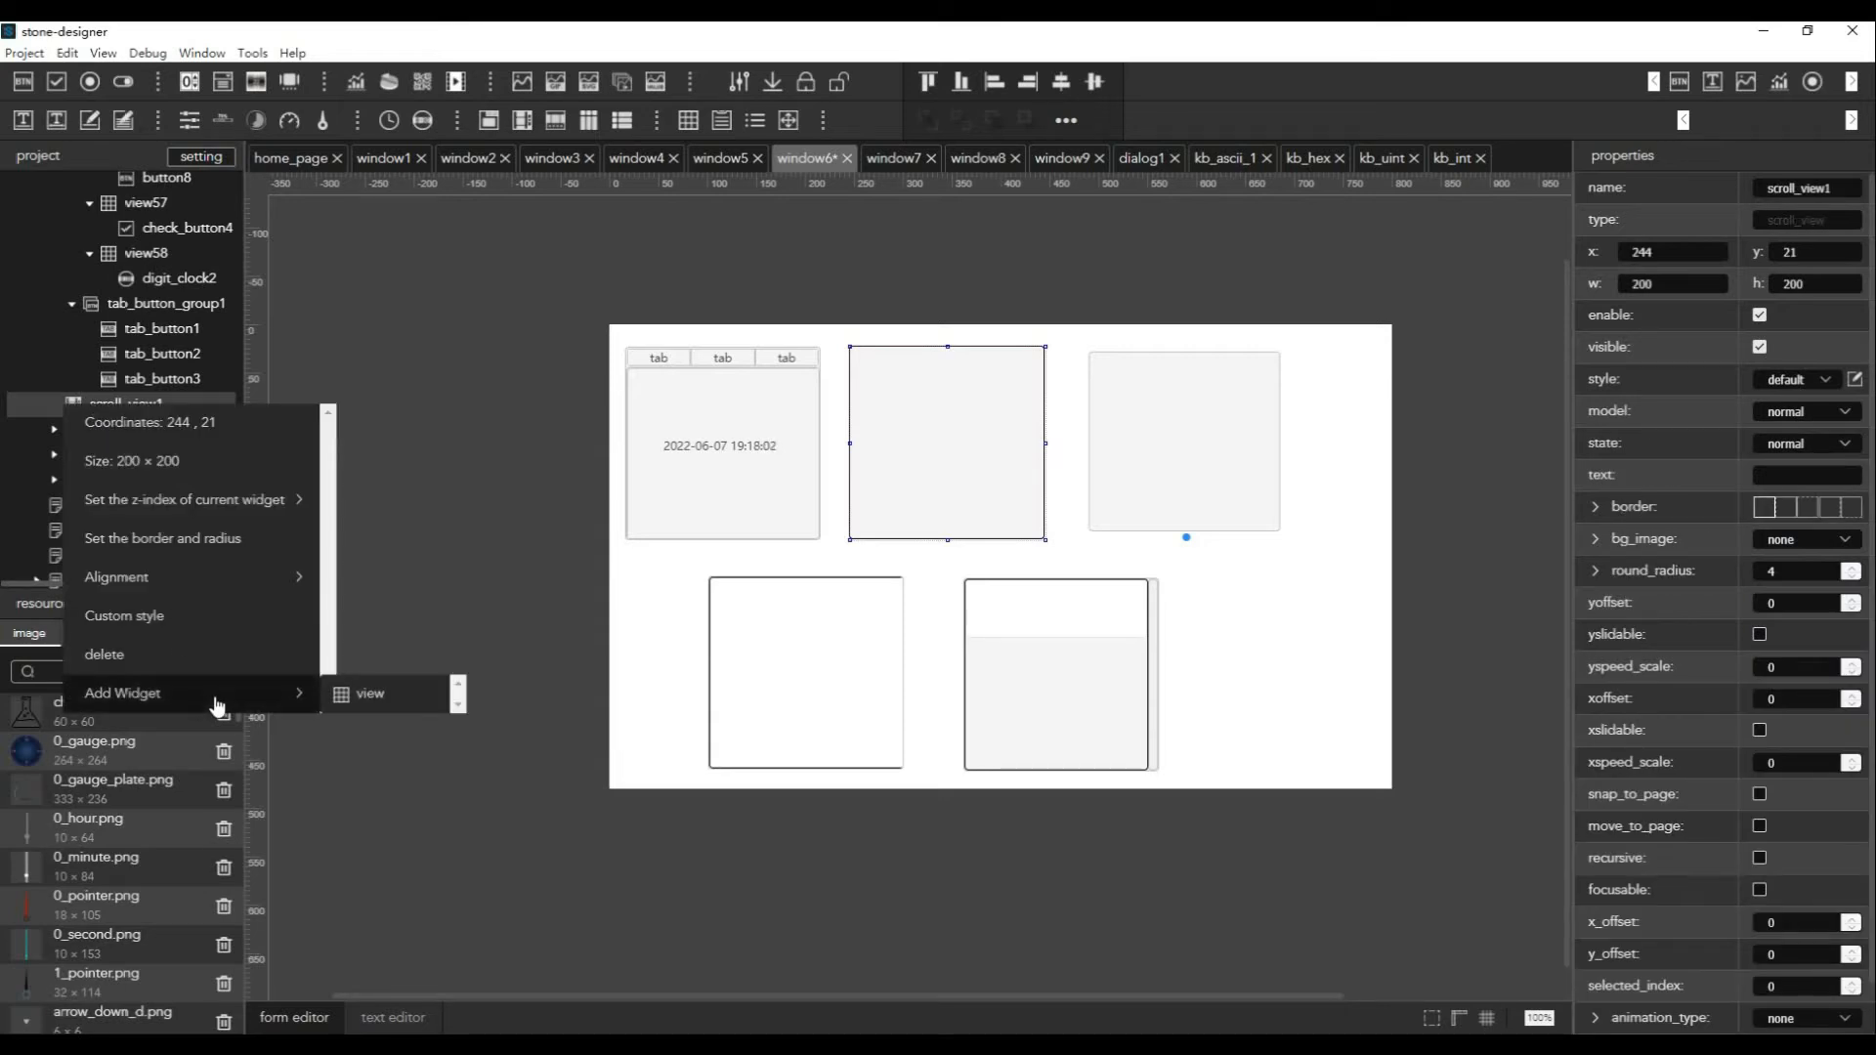
pyautogui.click(363, 695)
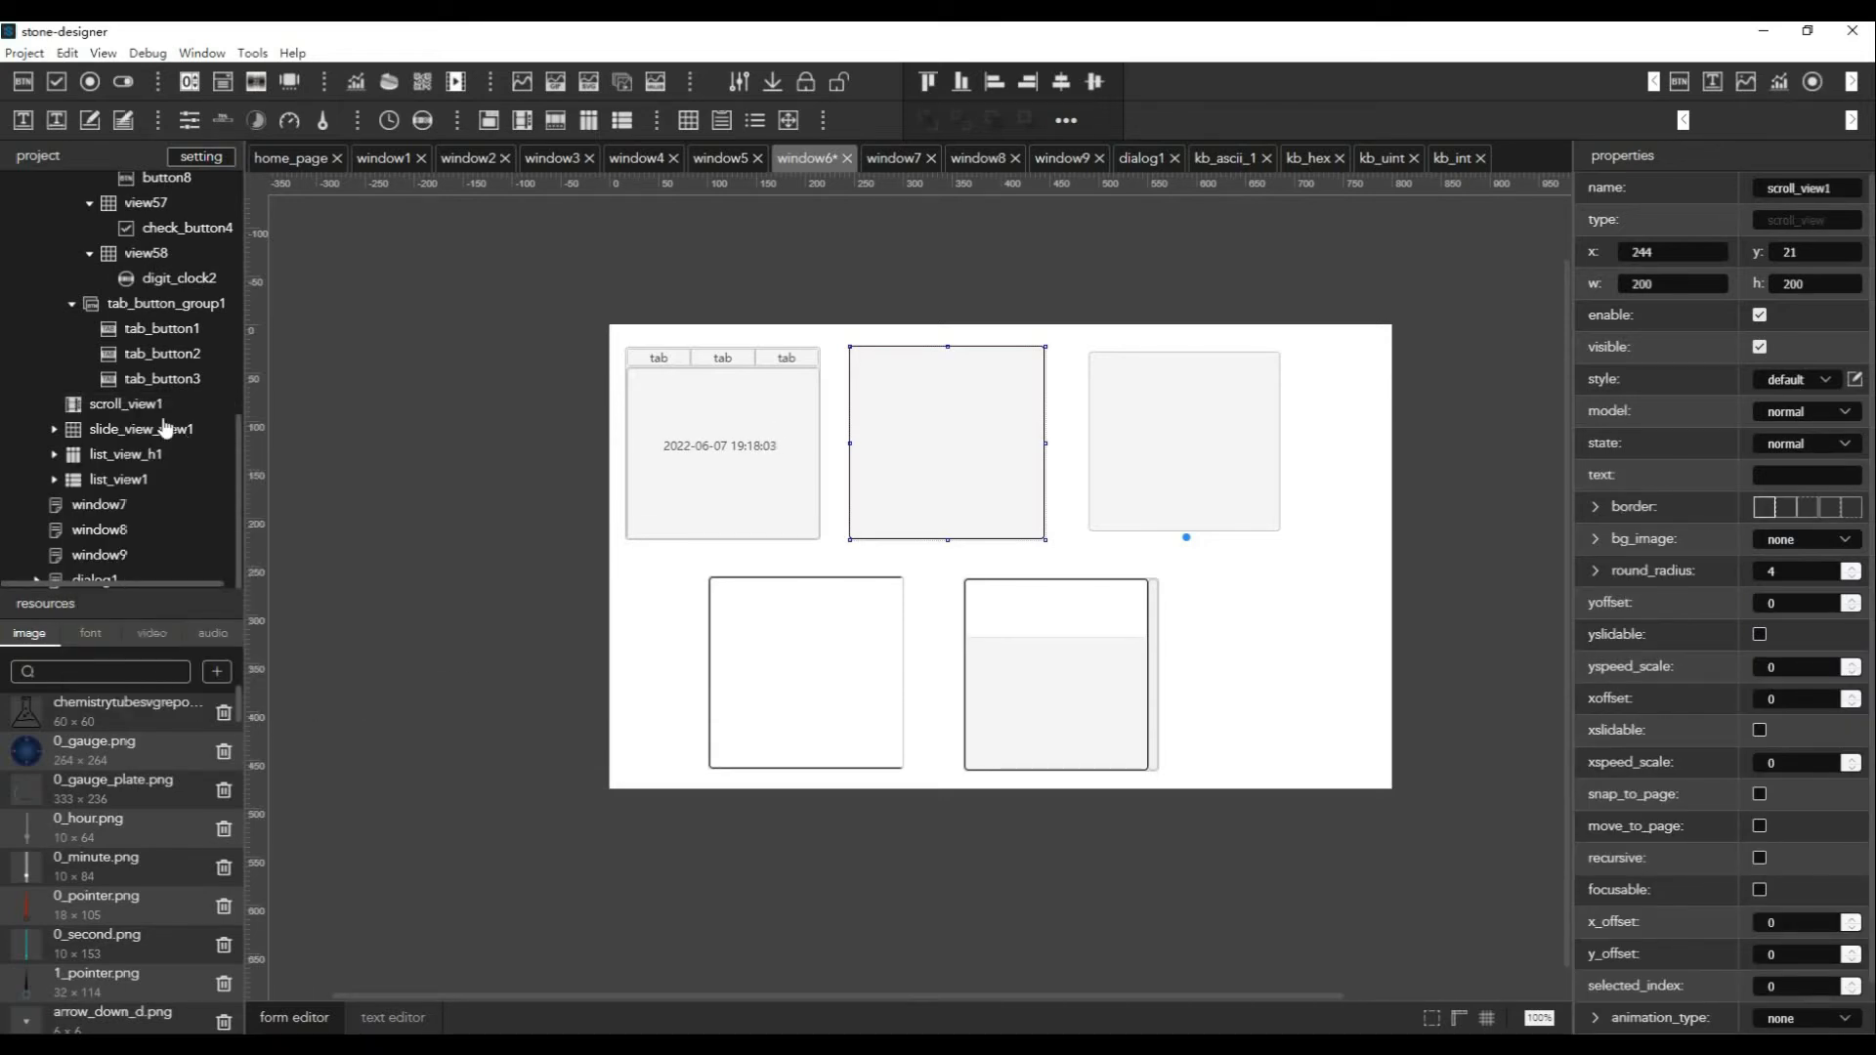
pyautogui.rightClick(88, 405)
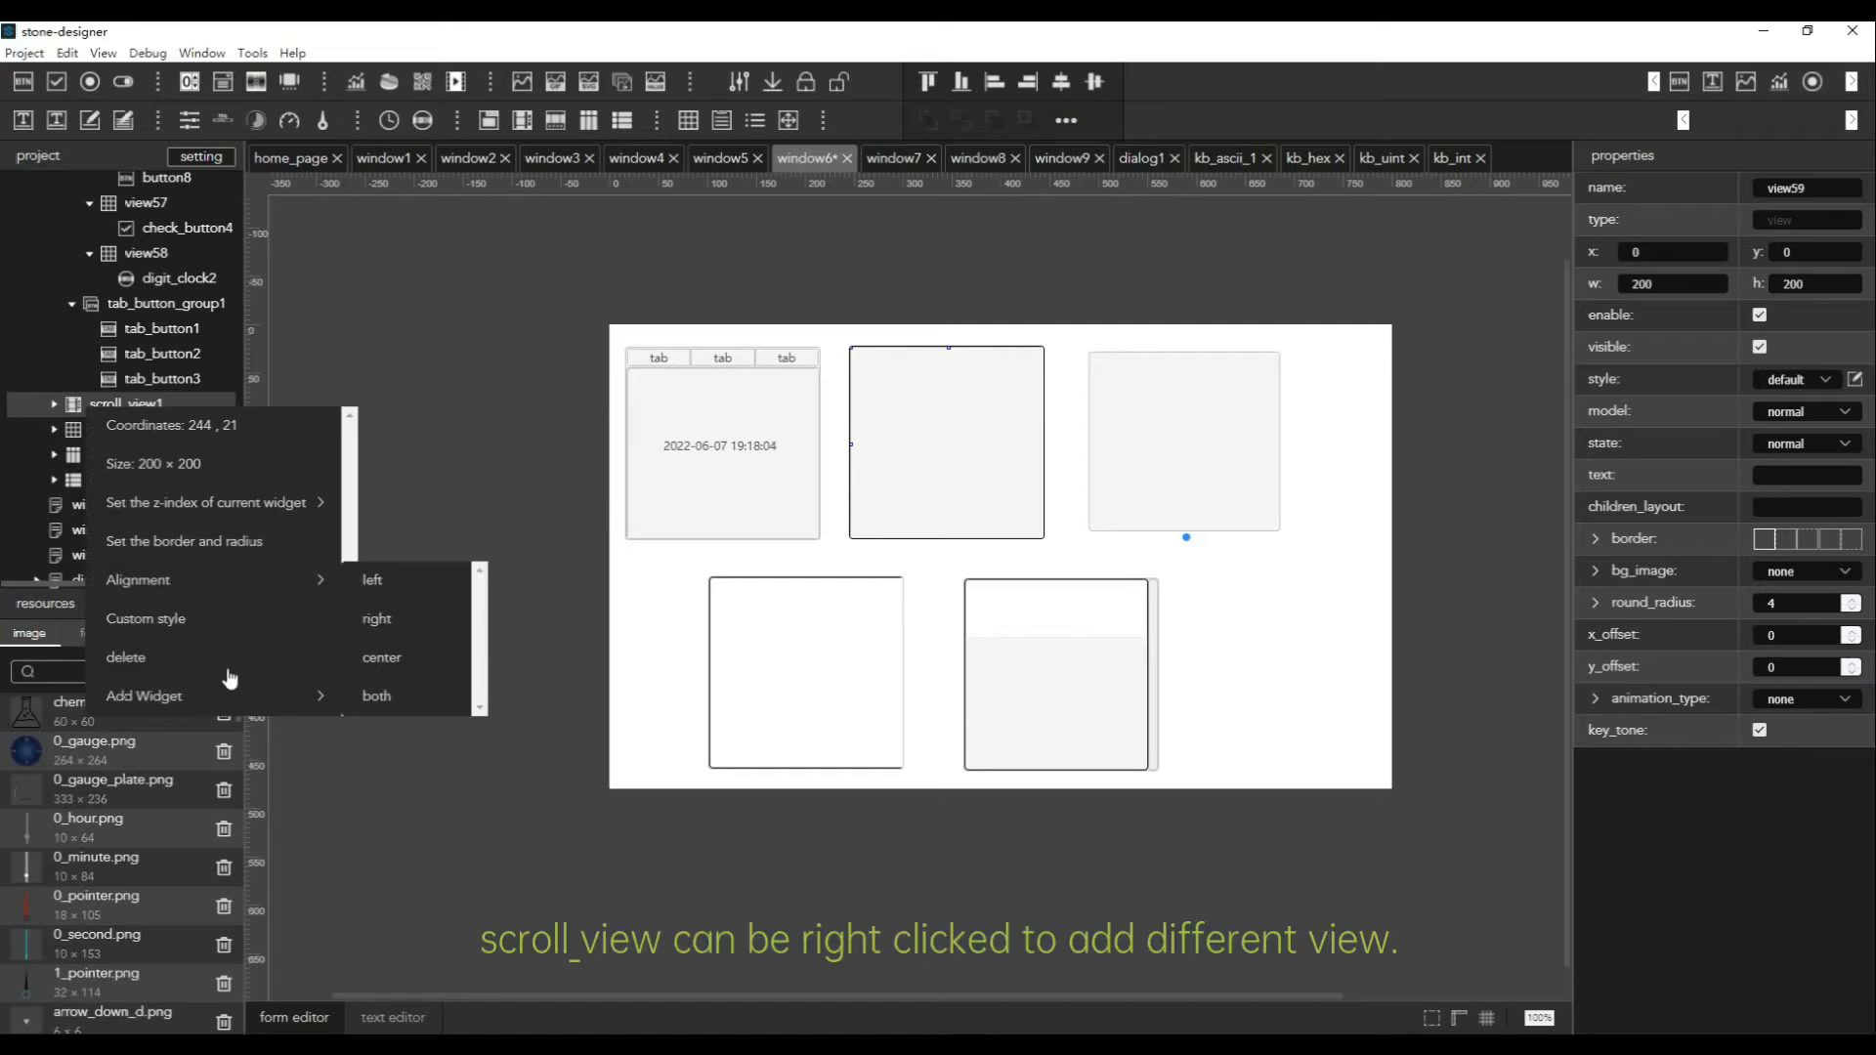
pyautogui.moveTo(232, 697)
pyautogui.click(388, 696)
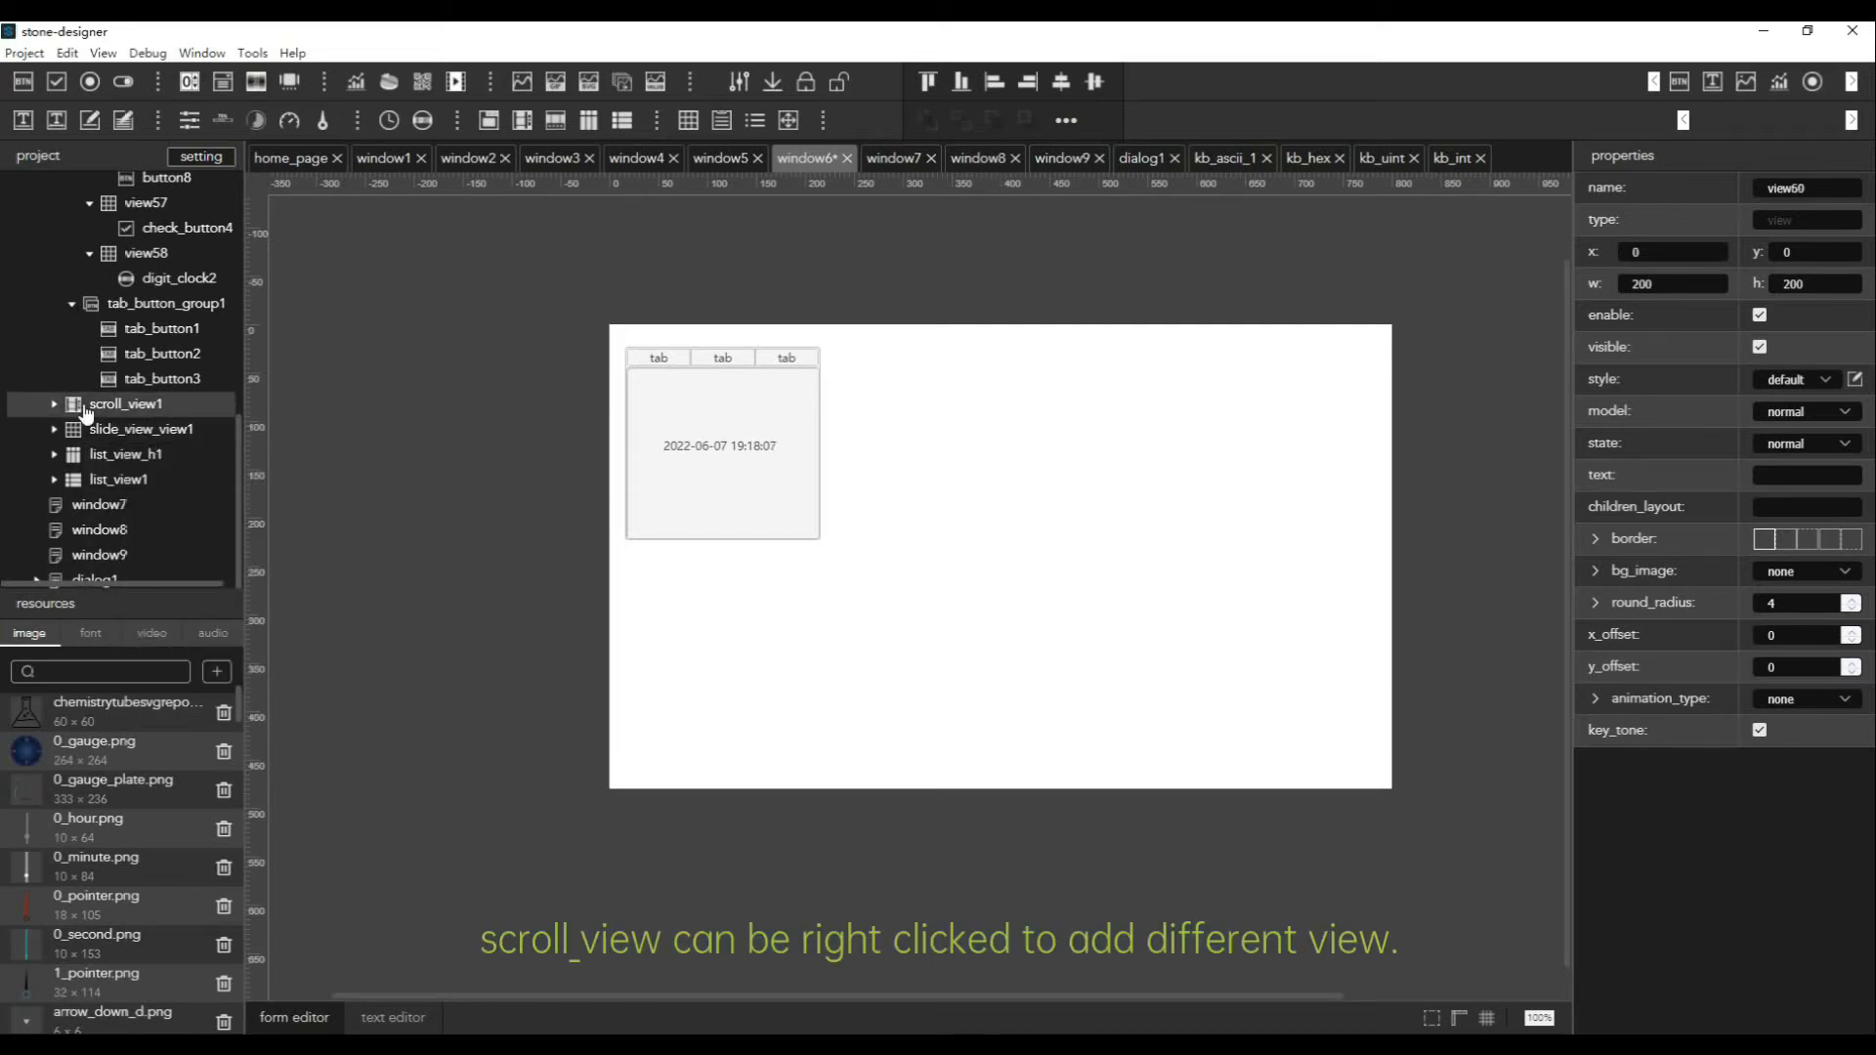
# Expand scroll_view1 in the project tree and set the x coordinate of view60 to 150 to offset it from view59
pyautogui.click(55, 403)
pyautogui.click(144, 434)
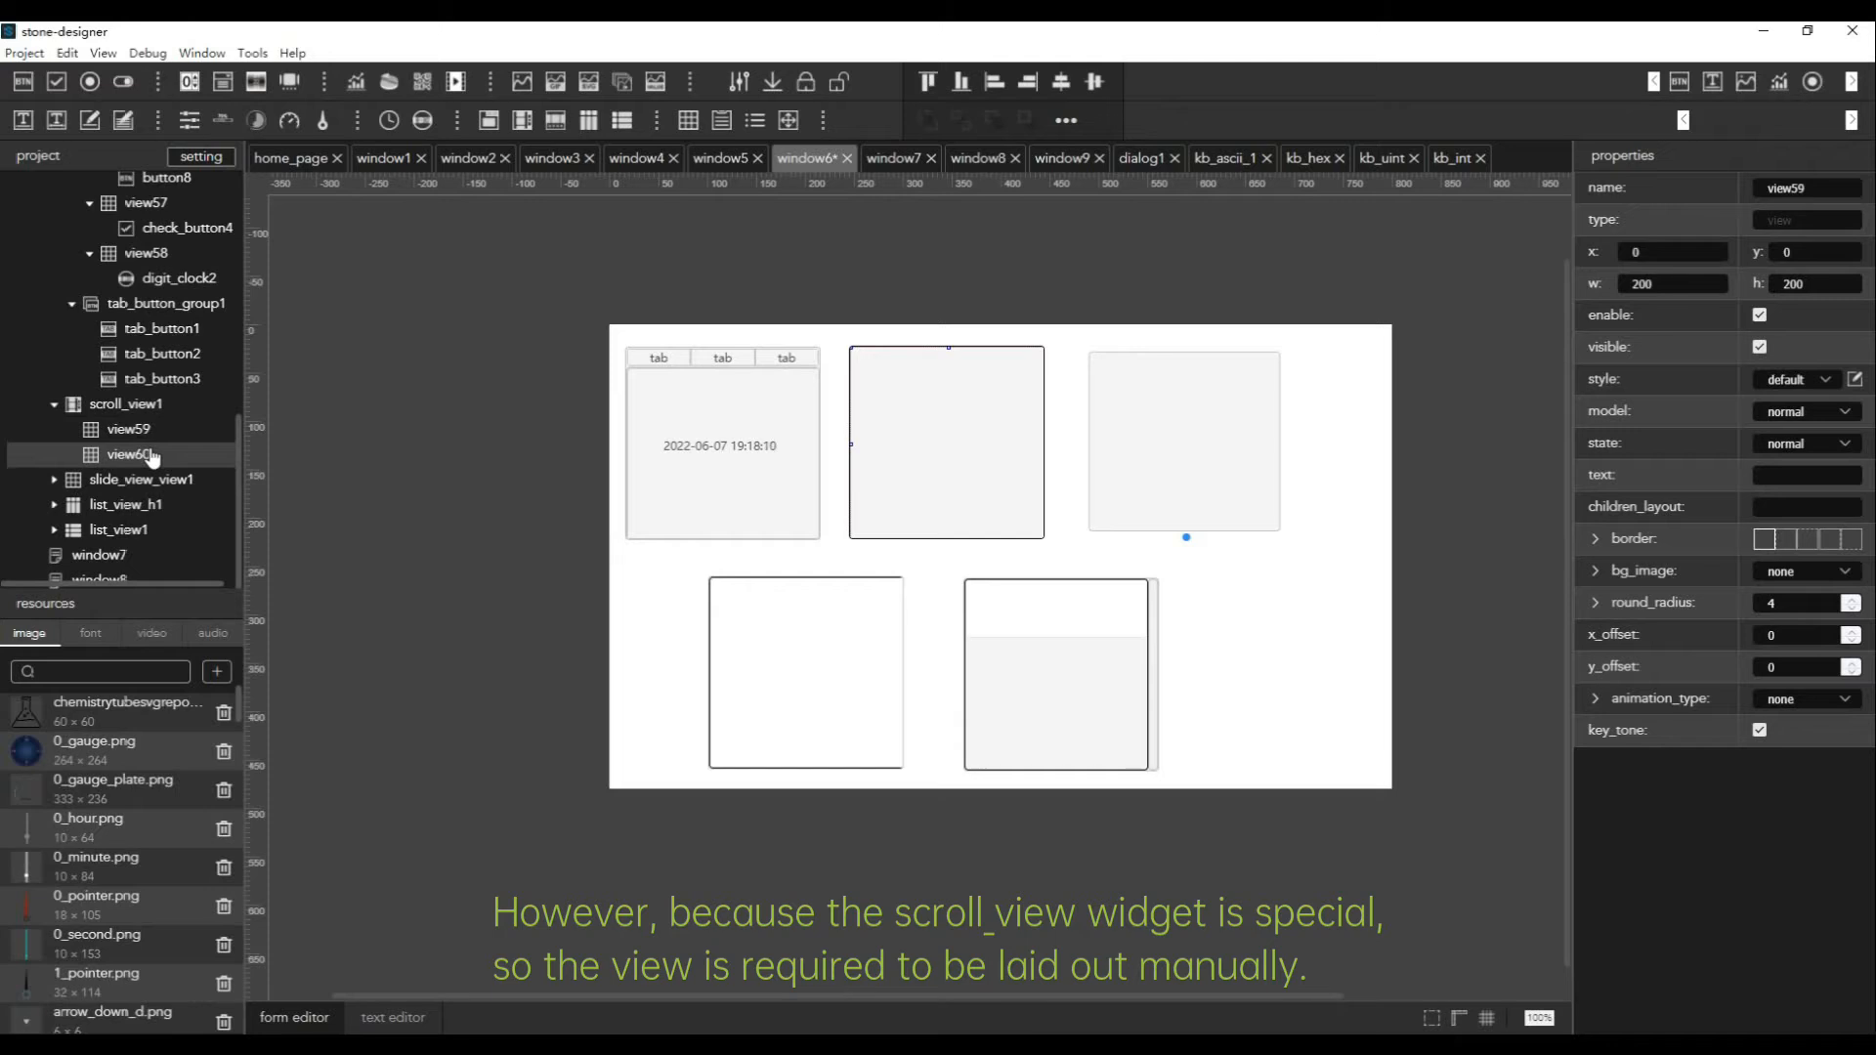
pyautogui.click(152, 435)
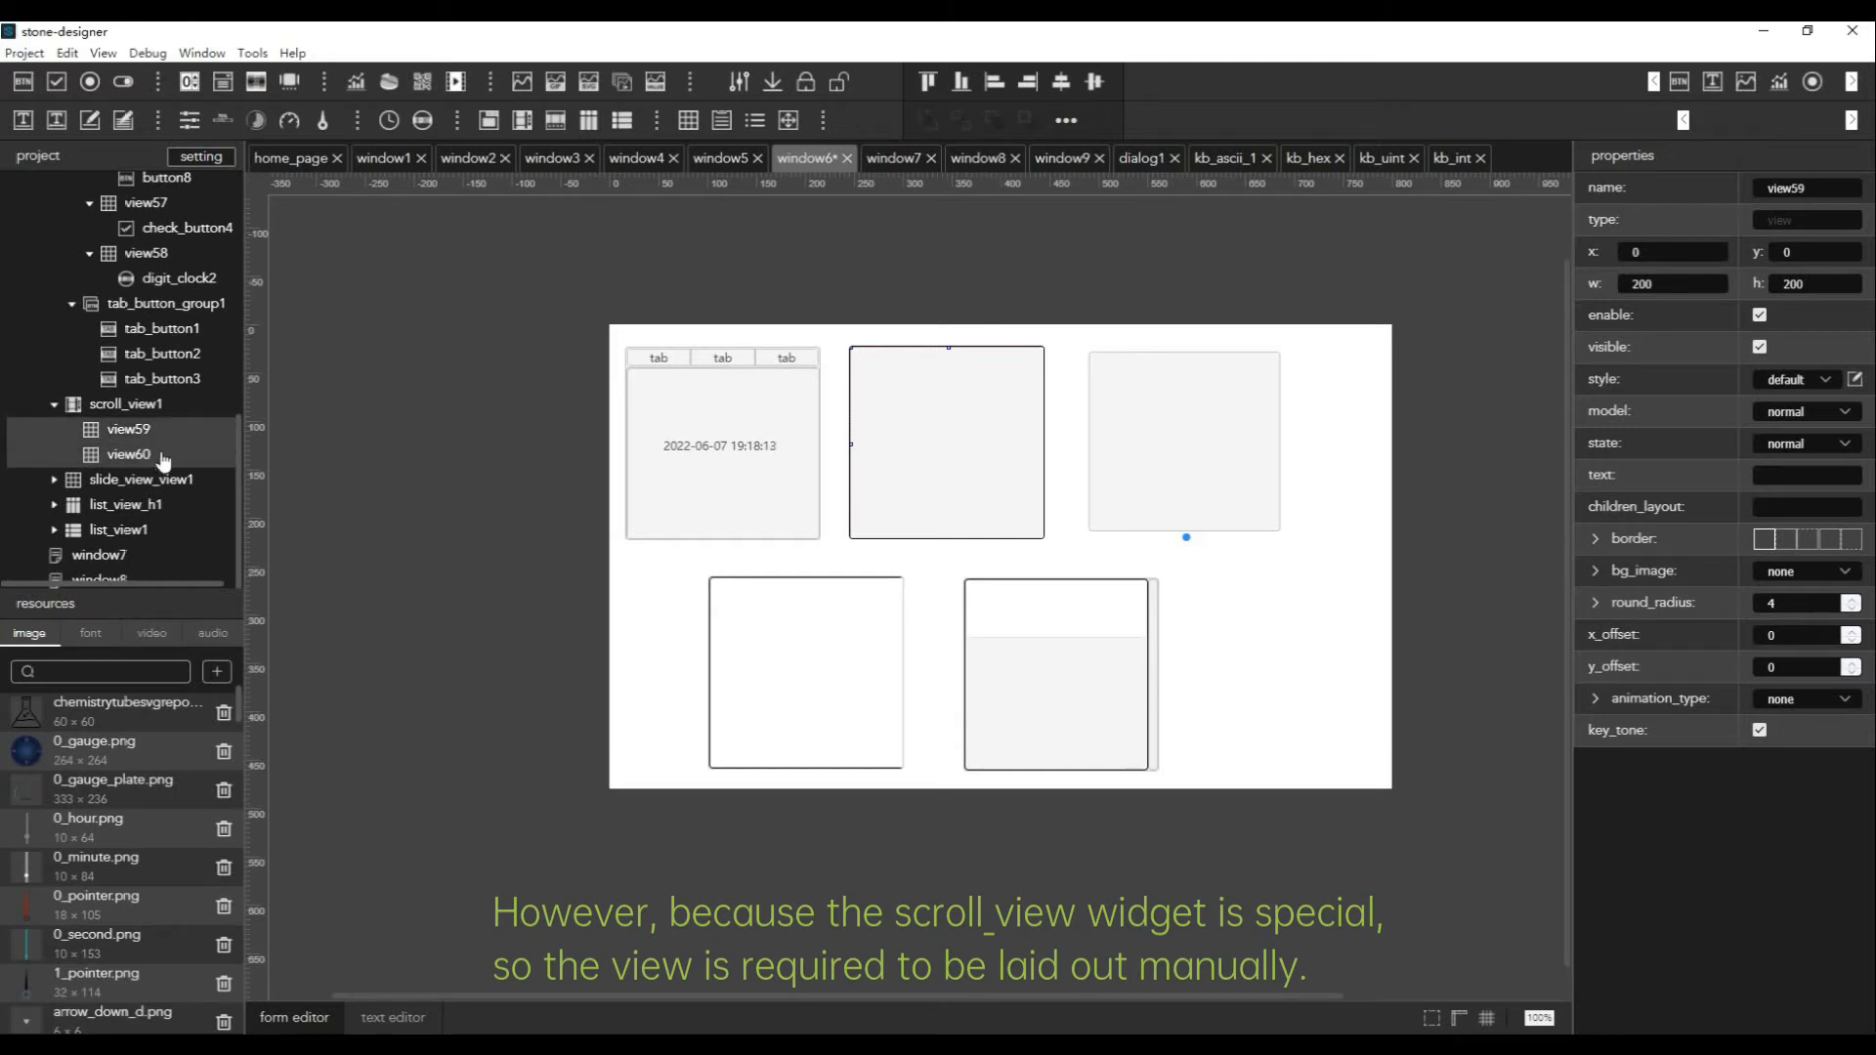
pyautogui.click(163, 459)
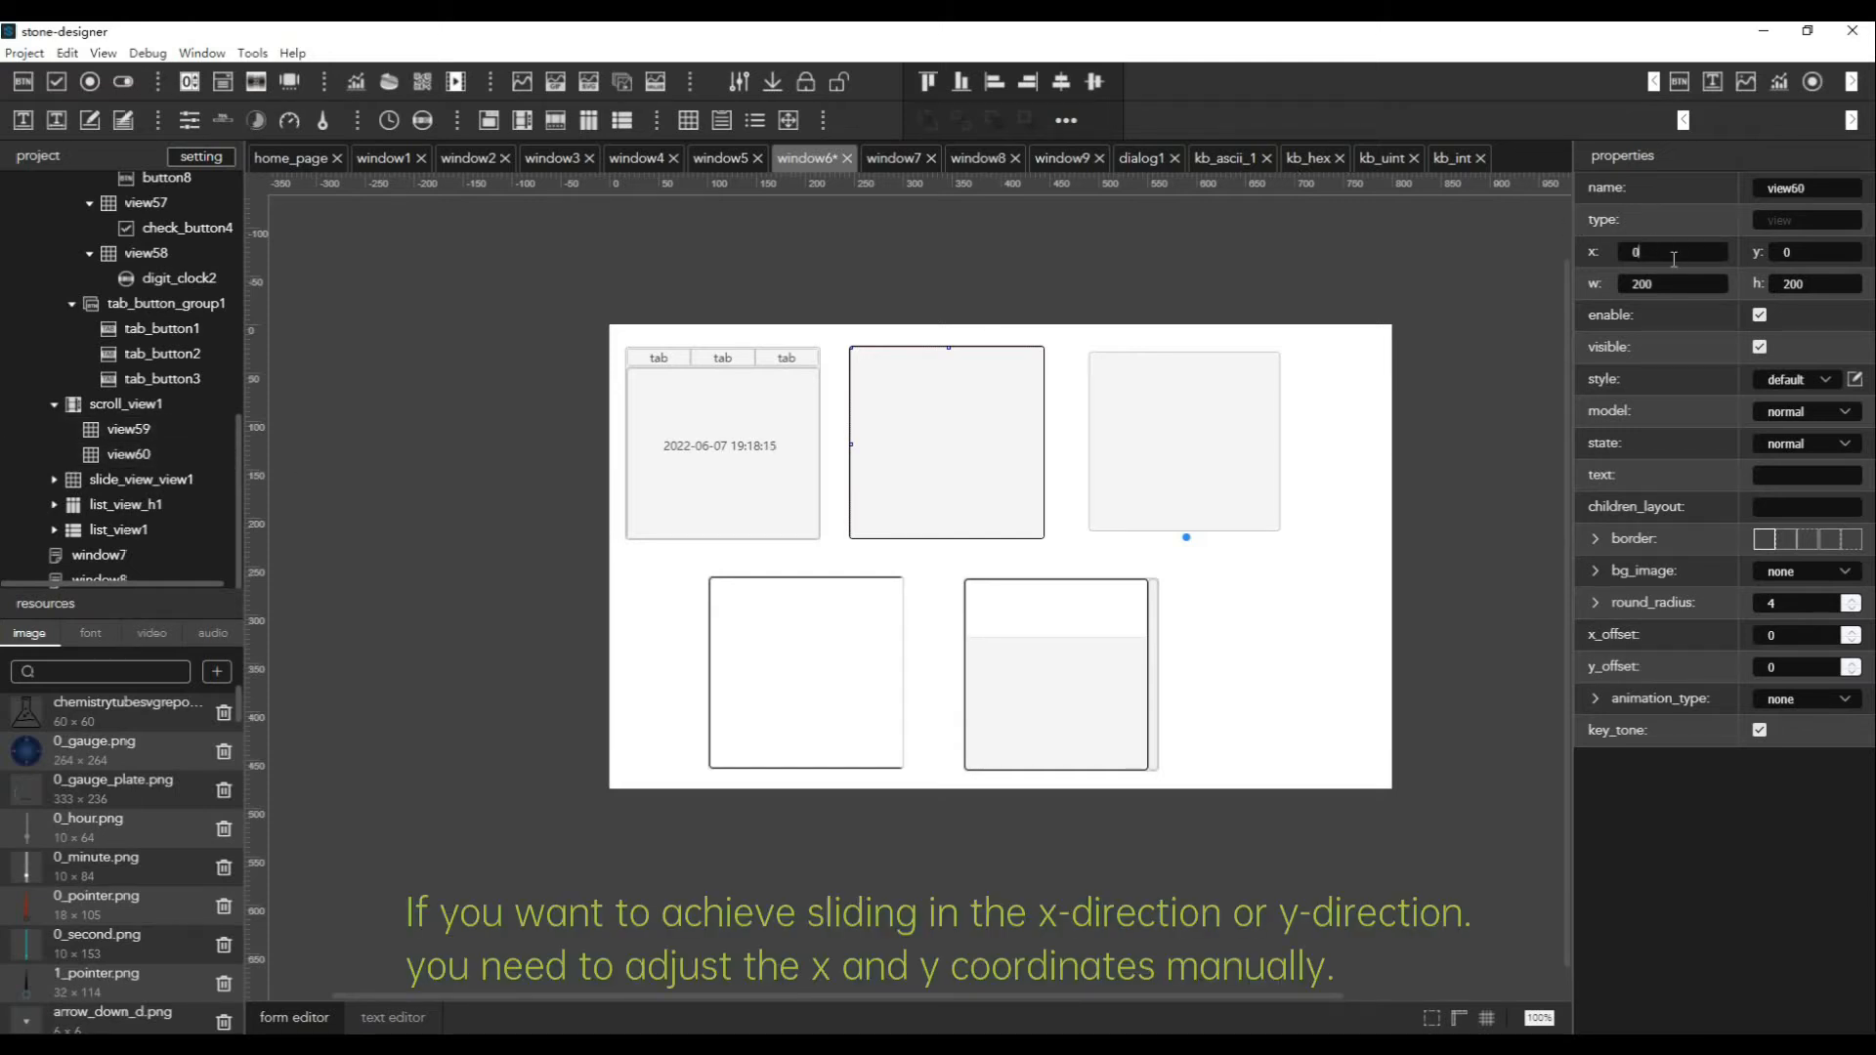
pyautogui.doubleClick(1630, 254)
pyautogui.write('150')
pyautogui.click(958, 459)
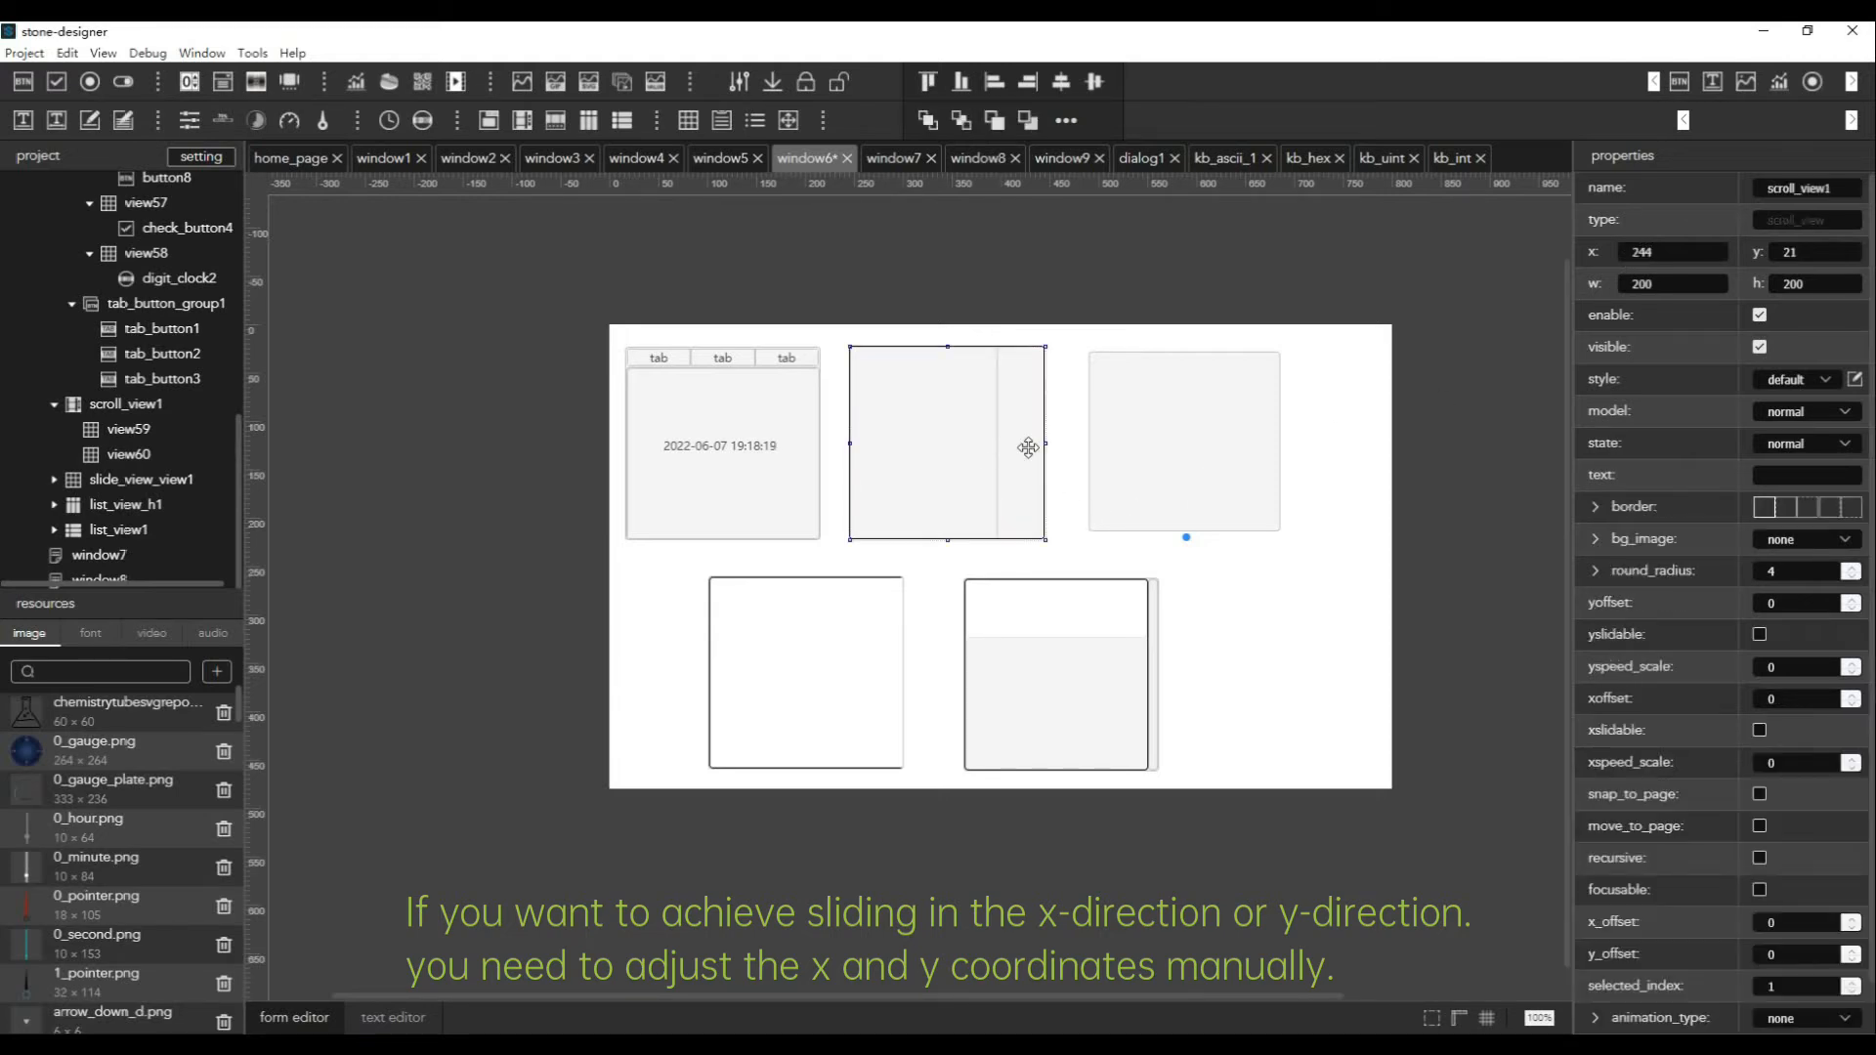
pyautogui.click(130, 434)
pyautogui.click(132, 409)
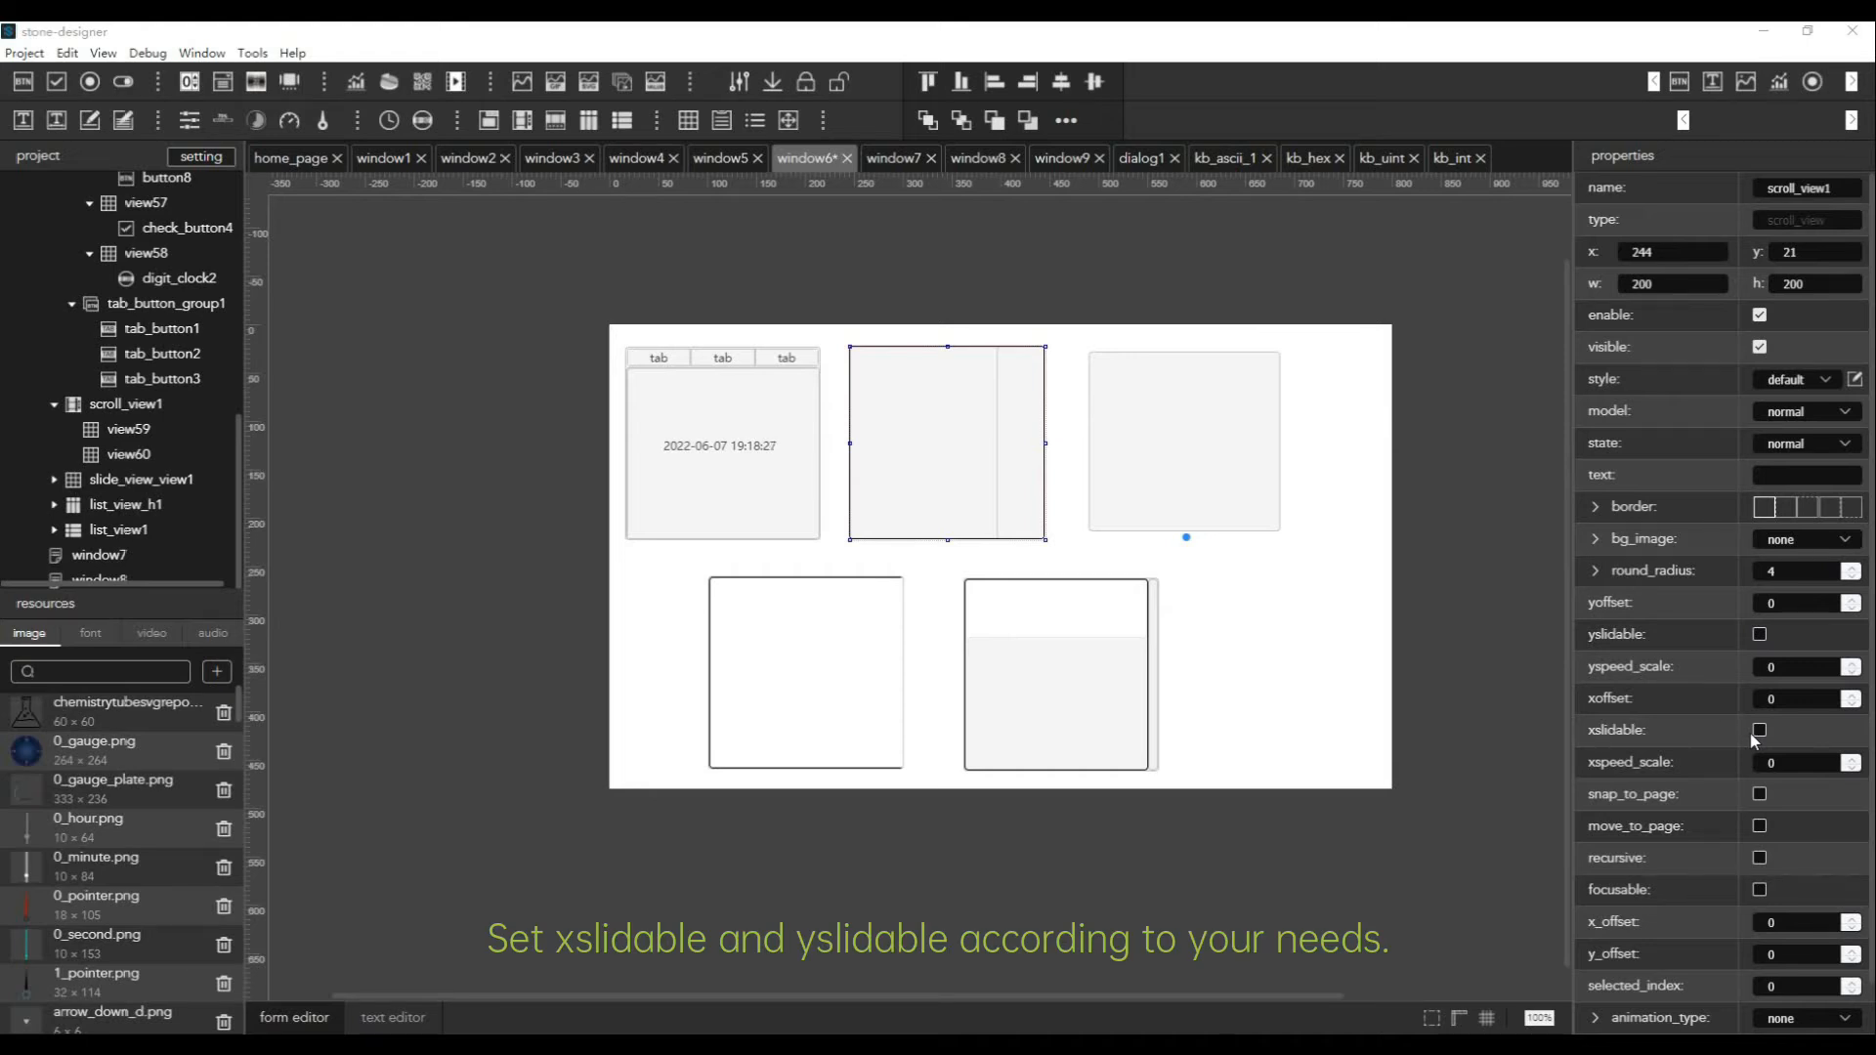
# Select slide_view_view1 in the project tree and expand it to examine its properties and sub-widgets
pyautogui.scroll(1, 70, 418)
pyautogui.scroll(4, 71, 417)
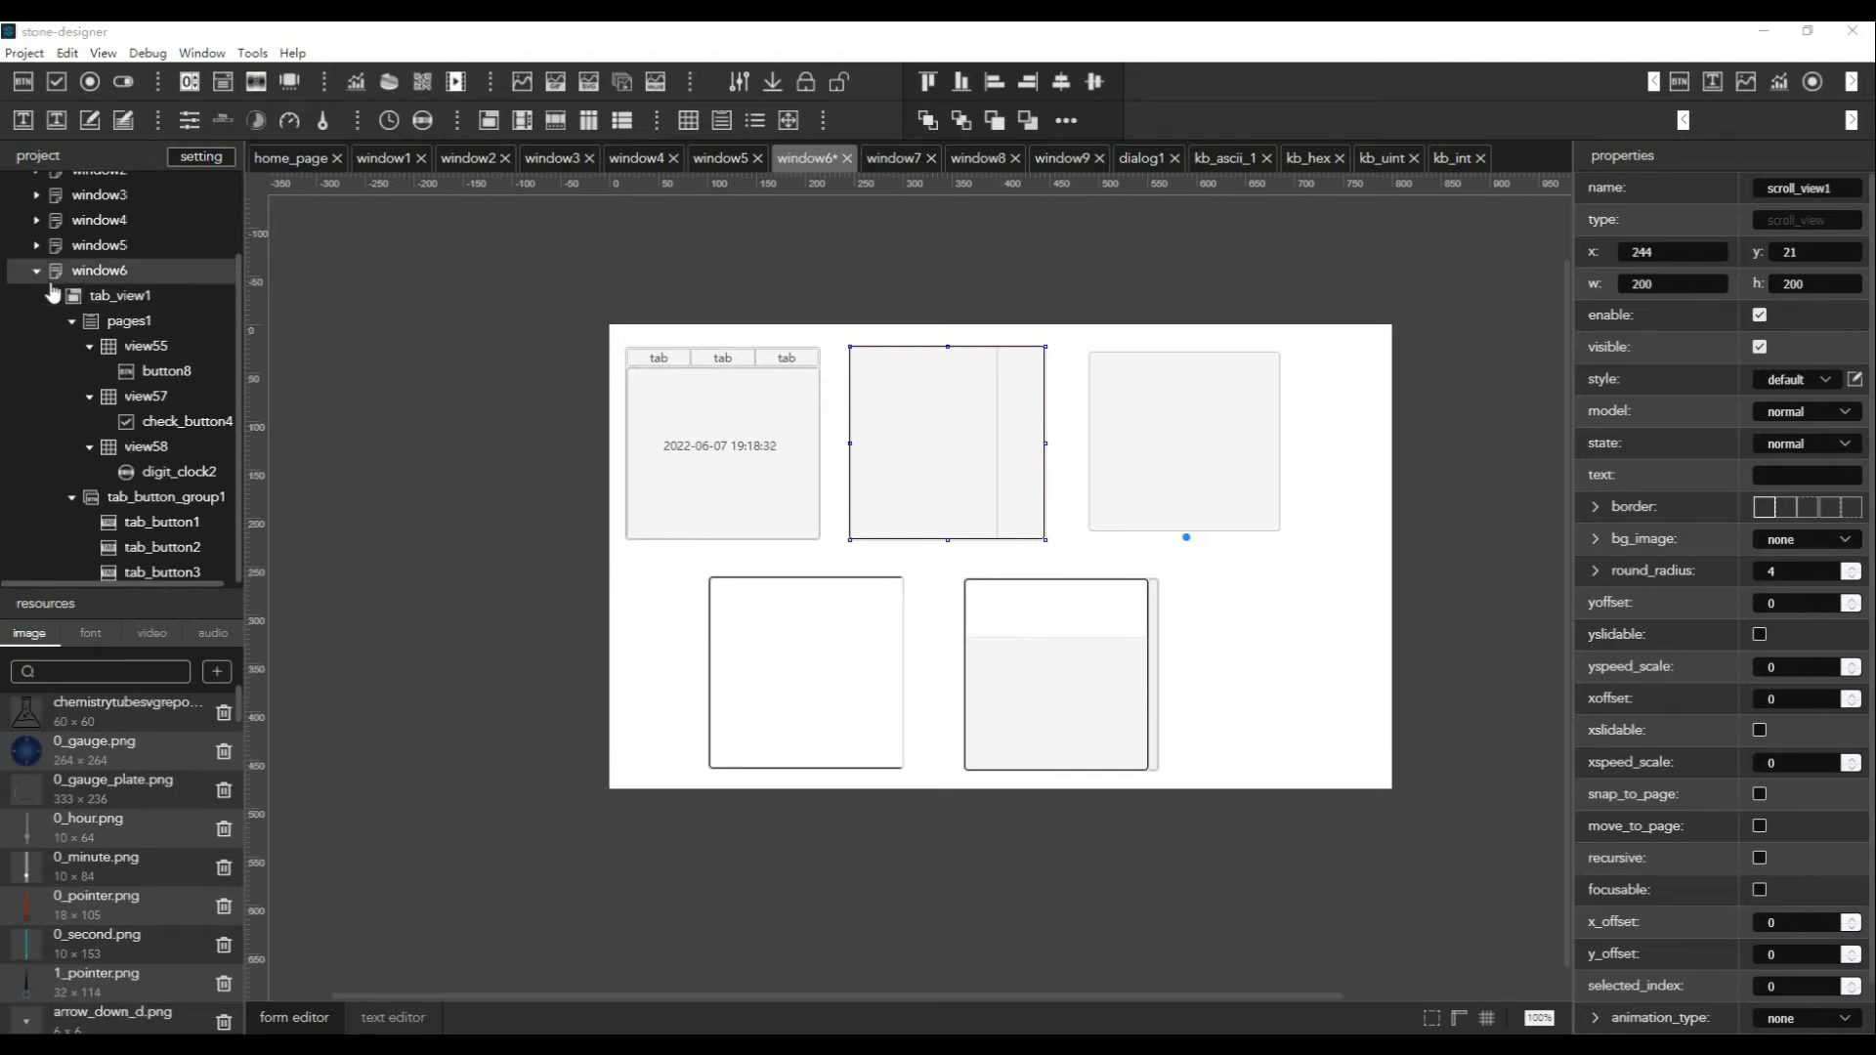
pyautogui.scroll(-8, 53, 292)
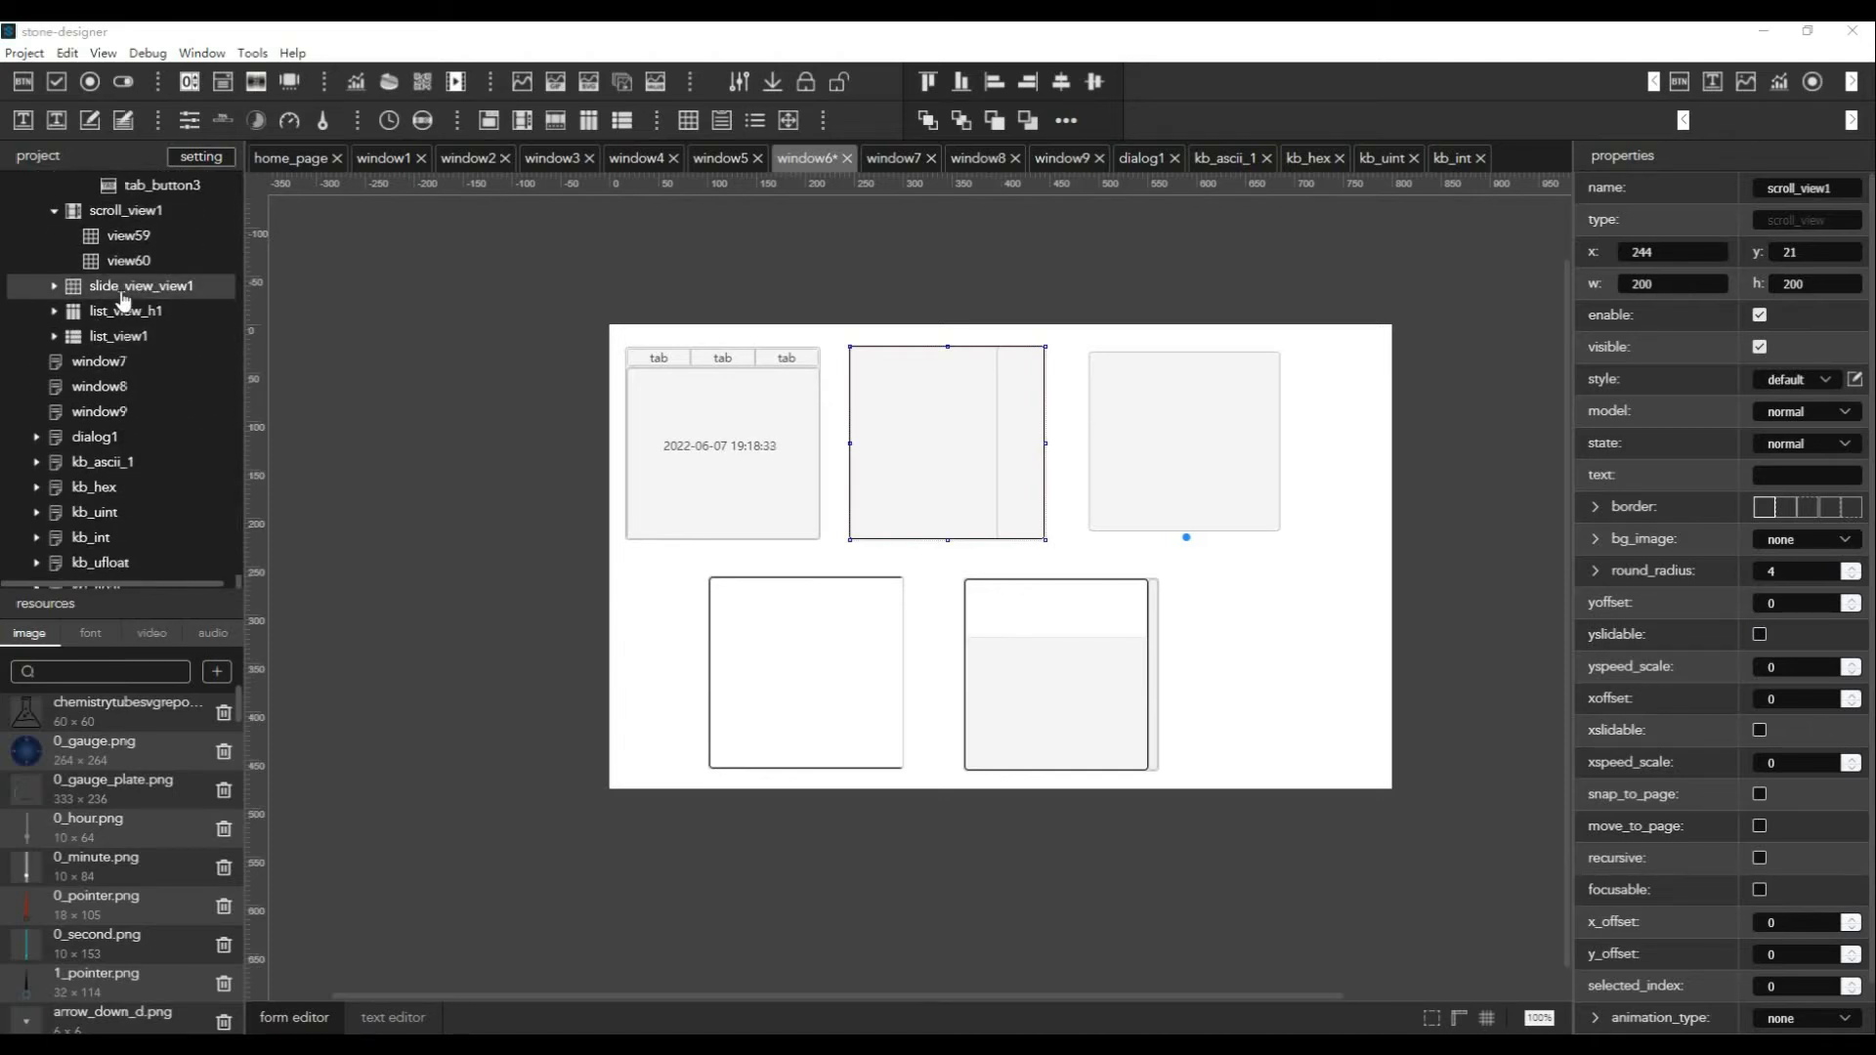
pyautogui.click(120, 293)
pyautogui.click(56, 289)
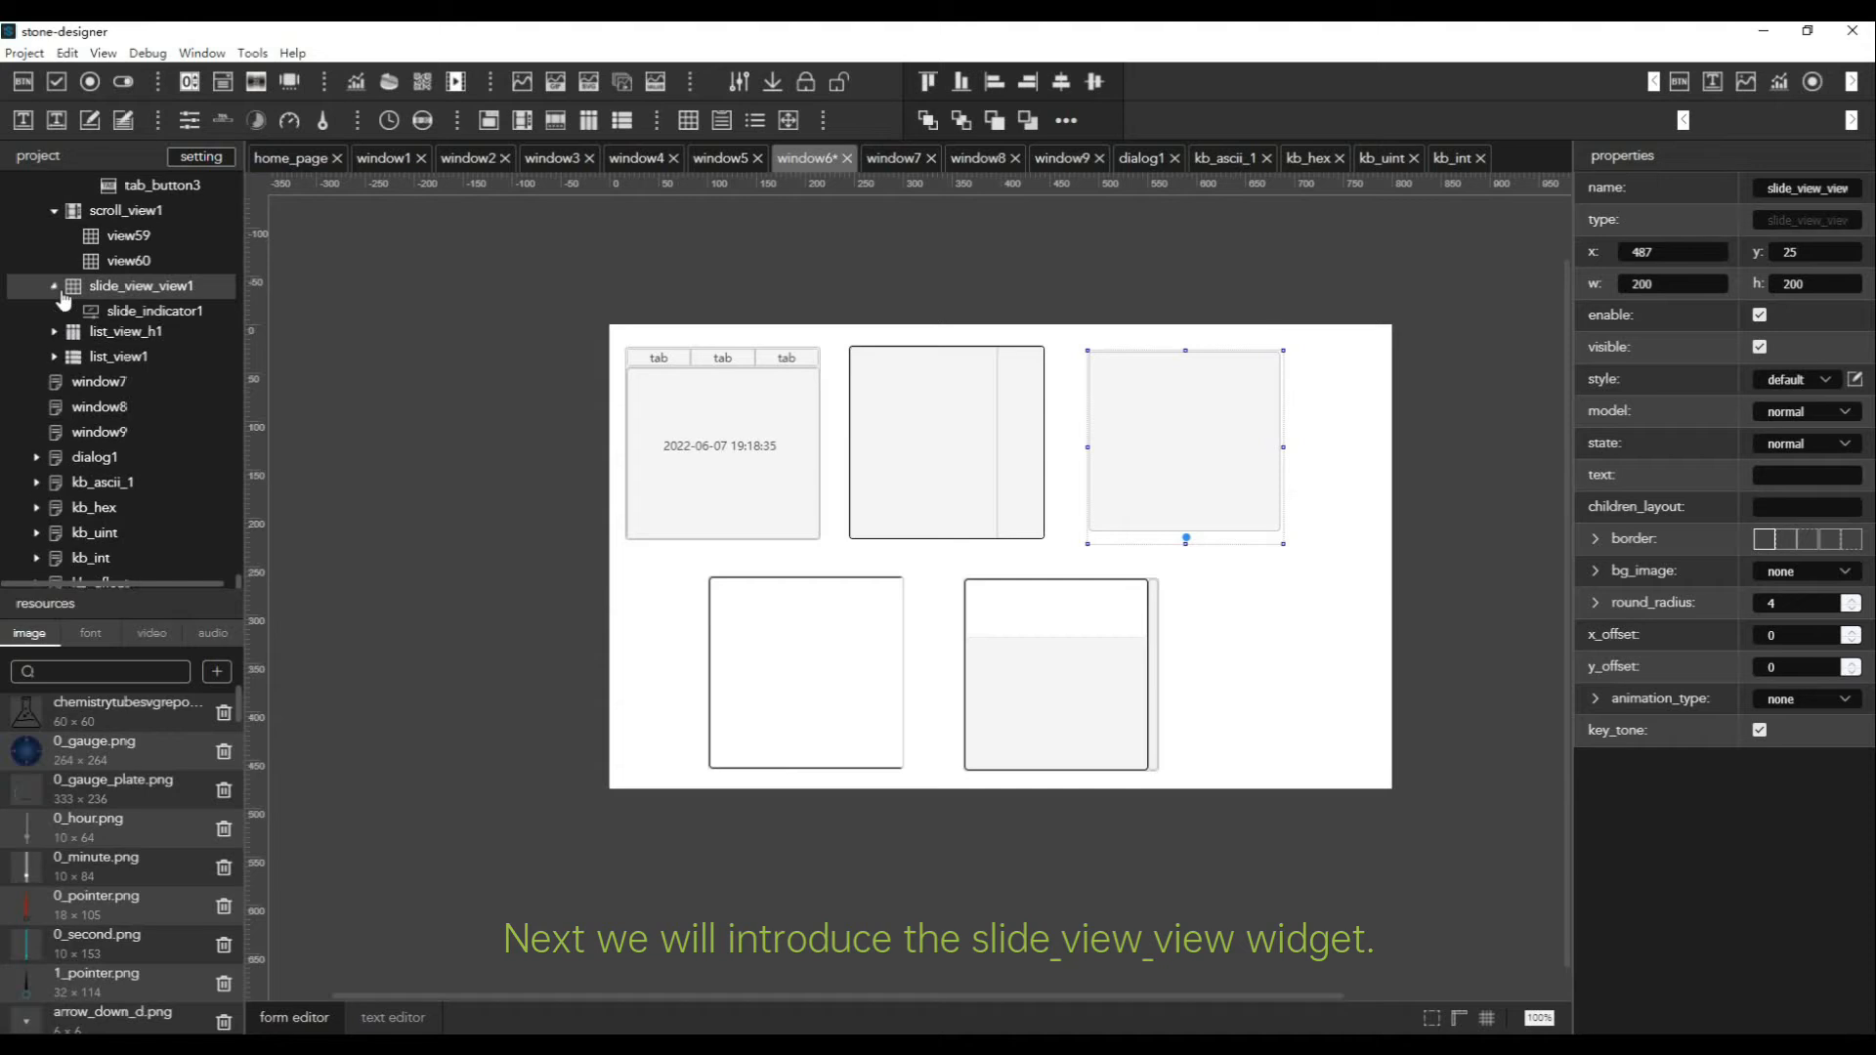
# Select slide_indicator1 under slide_view_view1 and set its max to 5
pyautogui.click(139, 322)
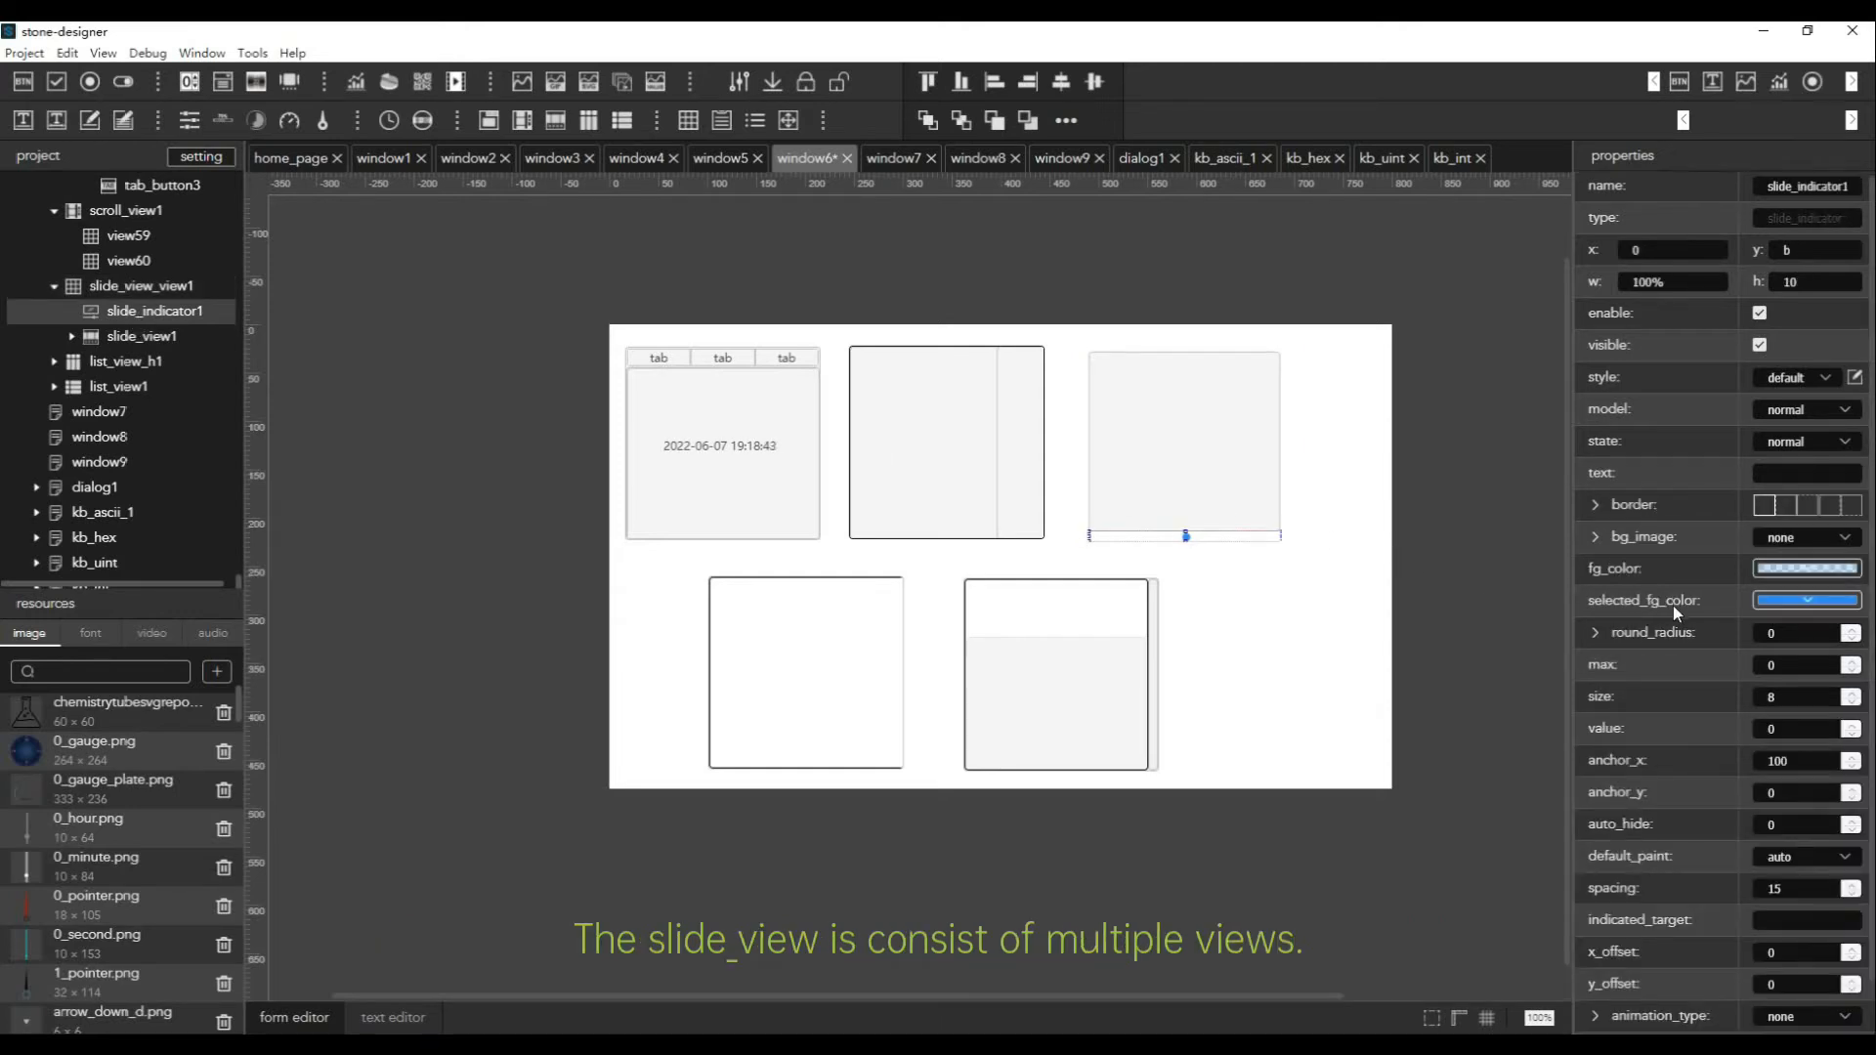
pyautogui.scroll(-1, 1673, 606)
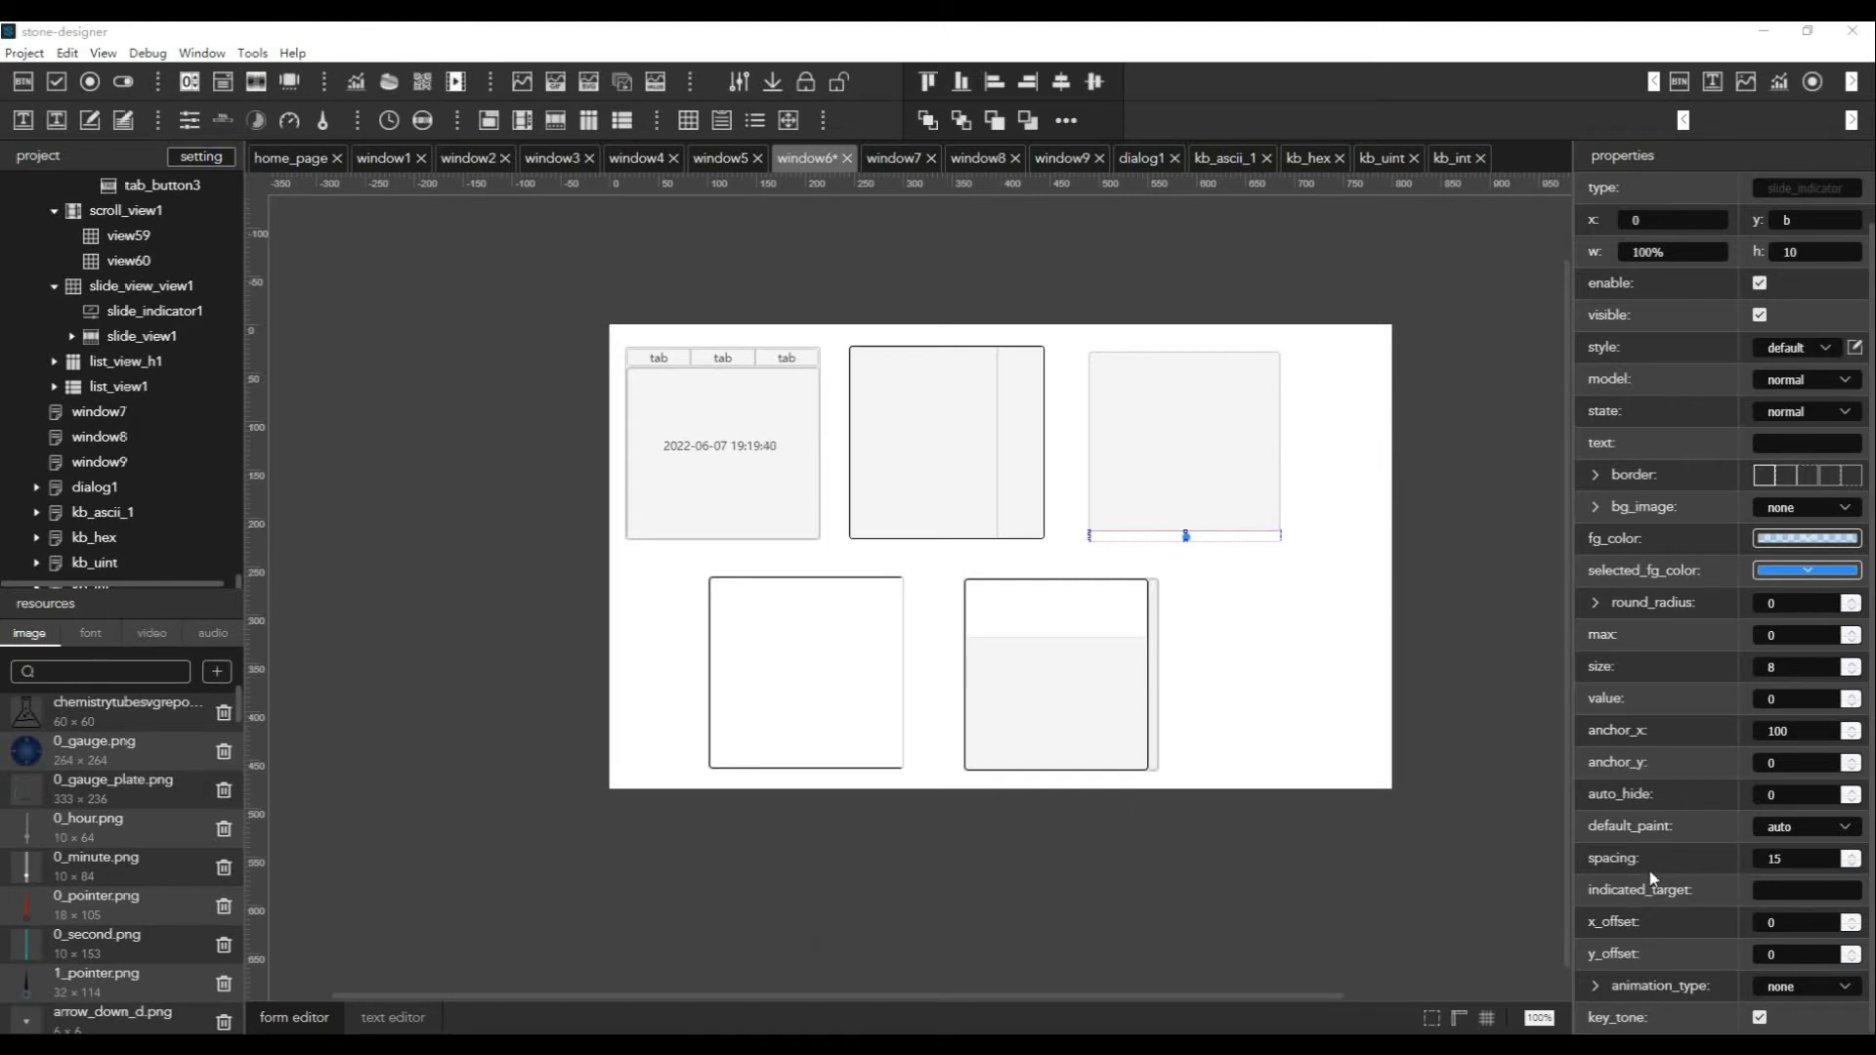
pyautogui.click(1800, 868)
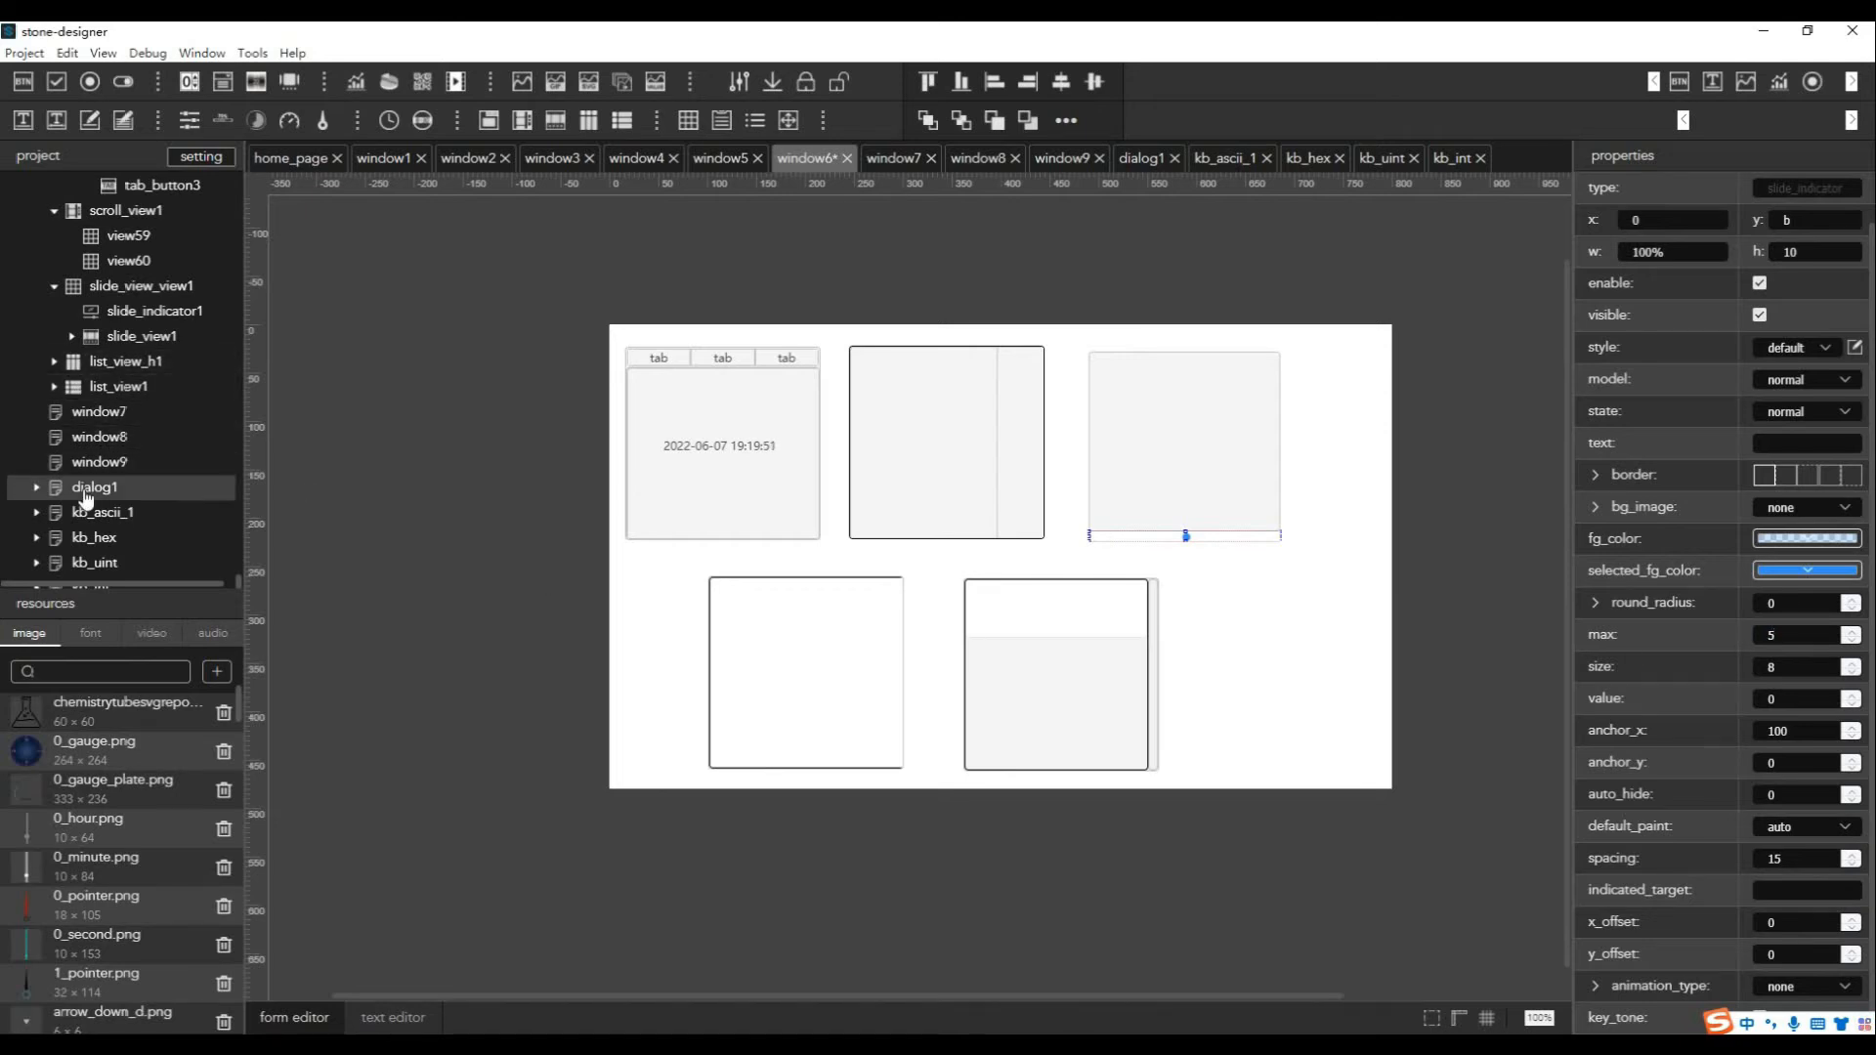
# Expand slide_view1 in the project tree and add two more view widgets to it
pyautogui.click(73, 336)
pyautogui.rightClick(137, 337)
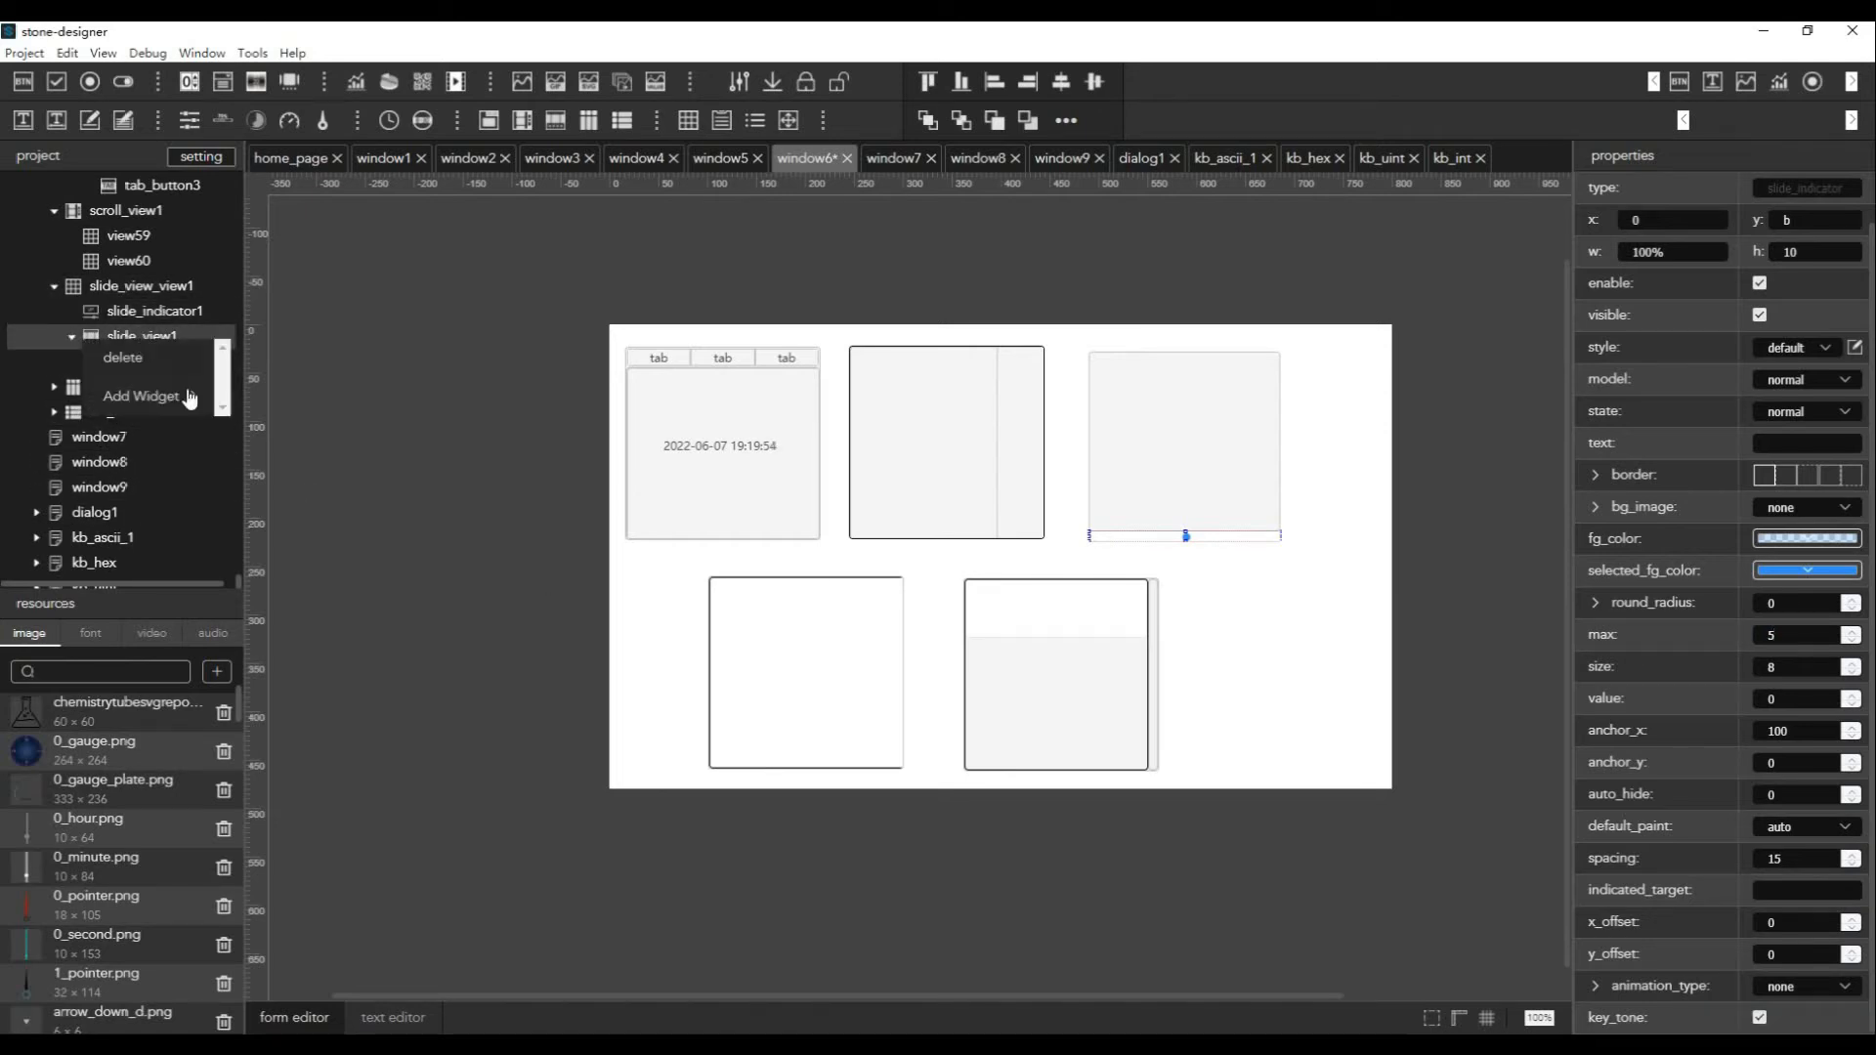
pyautogui.moveTo(189, 393)
pyautogui.click(264, 394)
pyautogui.rightClick(165, 337)
pyautogui.click(285, 393)
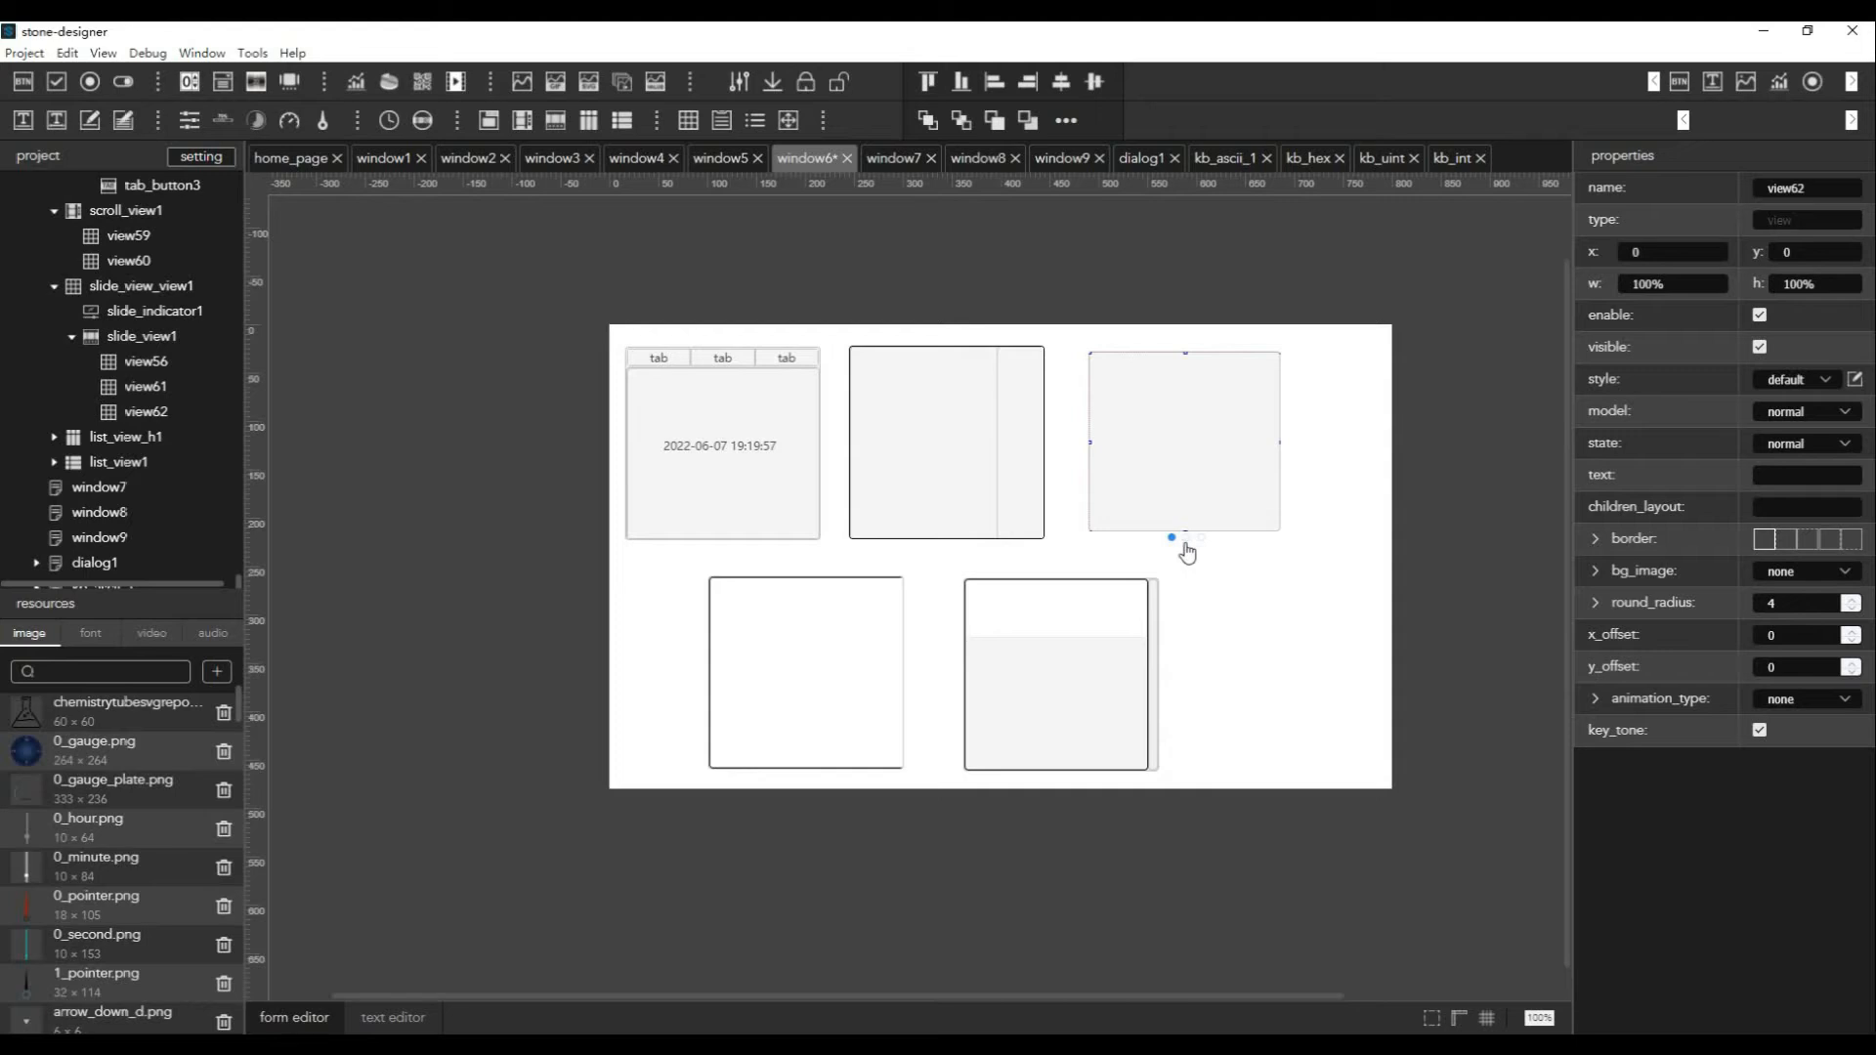
# Try a spacing of 20 on slide_indicator1 and set it finally to 30
pyautogui.click(154, 310)
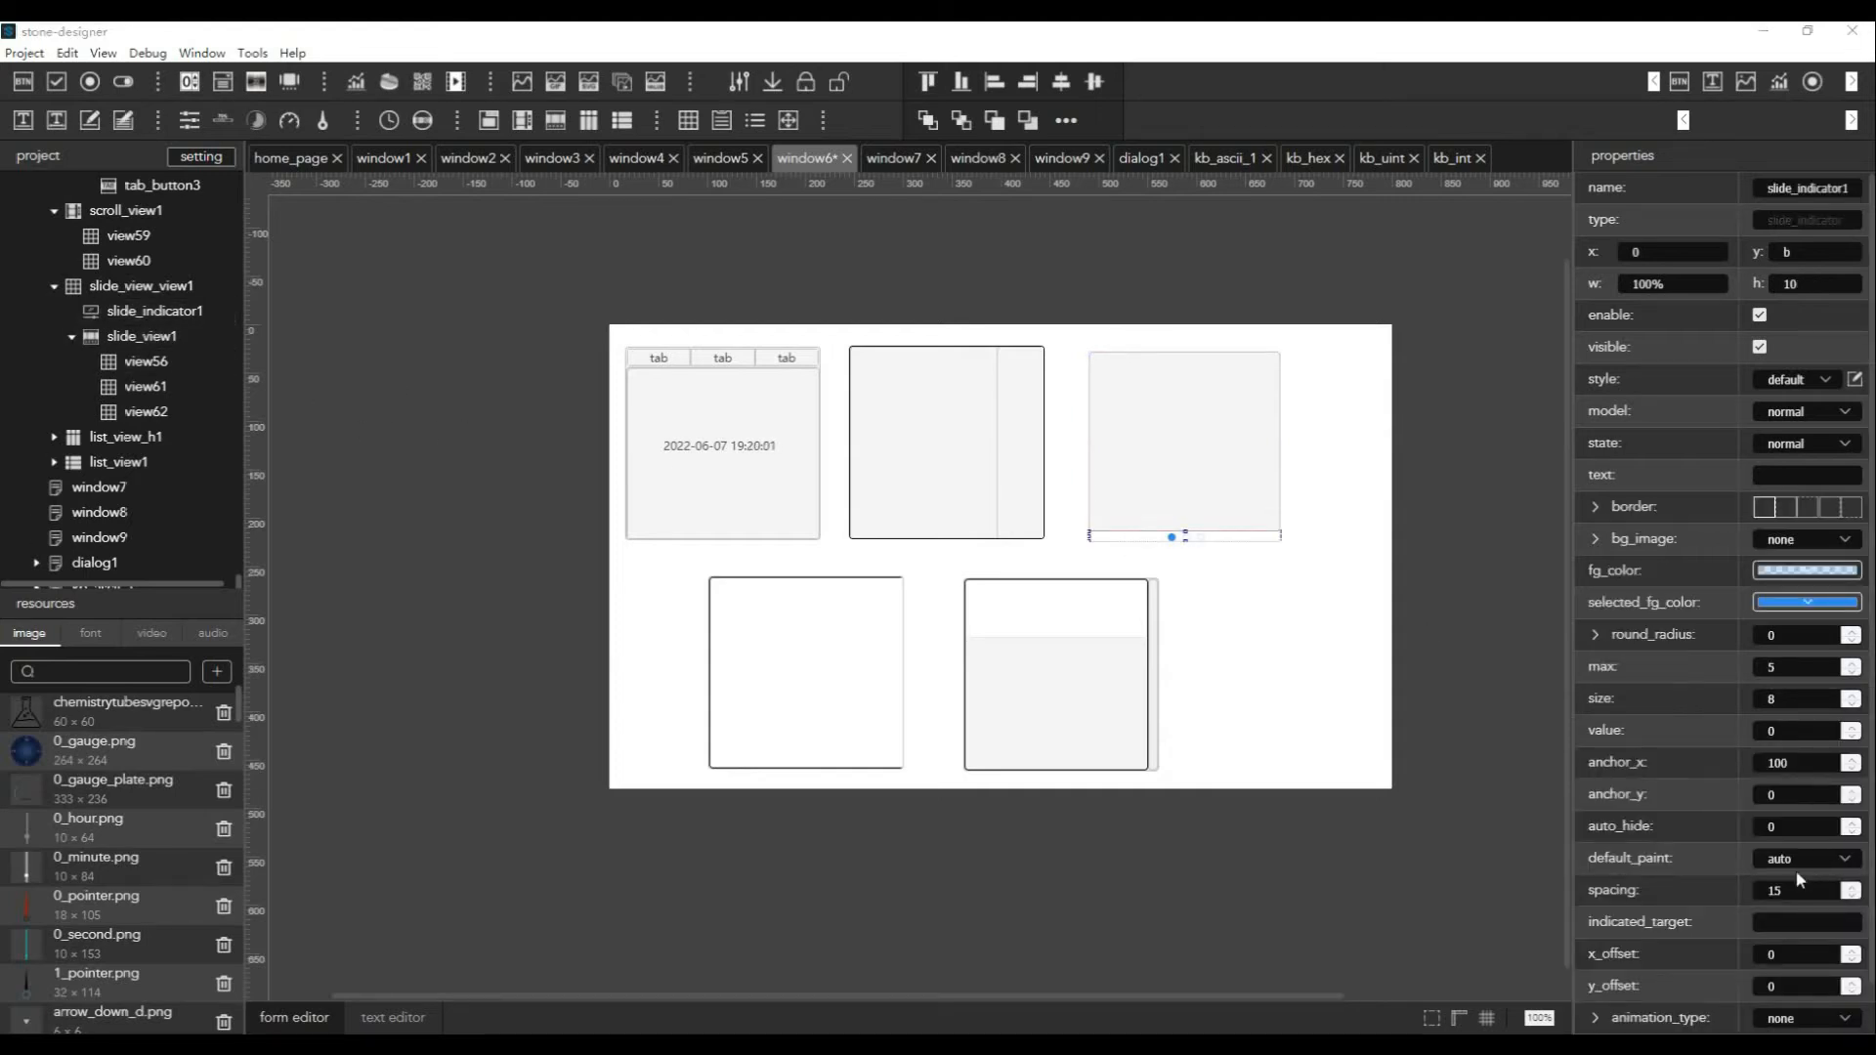
pyautogui.scroll(-1, 1798, 841)
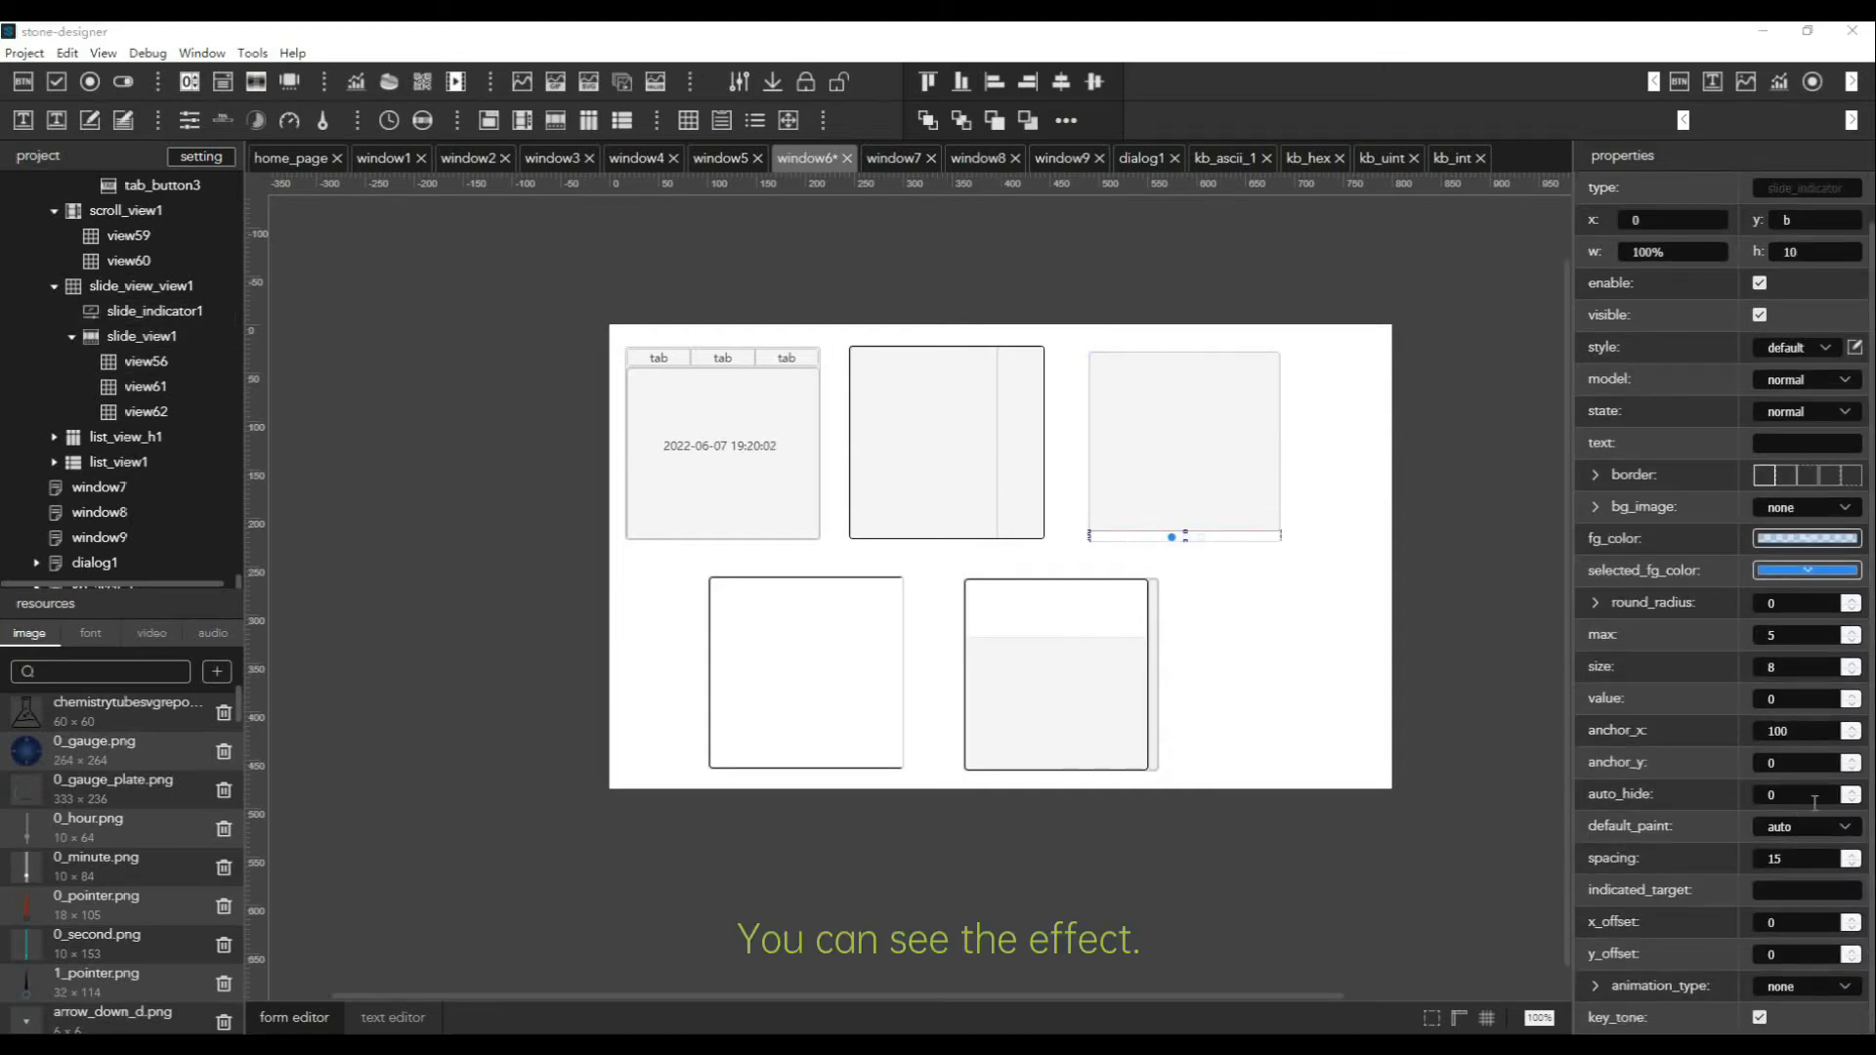
pyautogui.click(1801, 860)
pyautogui.press('BackSpace')
pyautogui.press('BackSpace')
pyautogui.write('20')
pyautogui.press('Return')
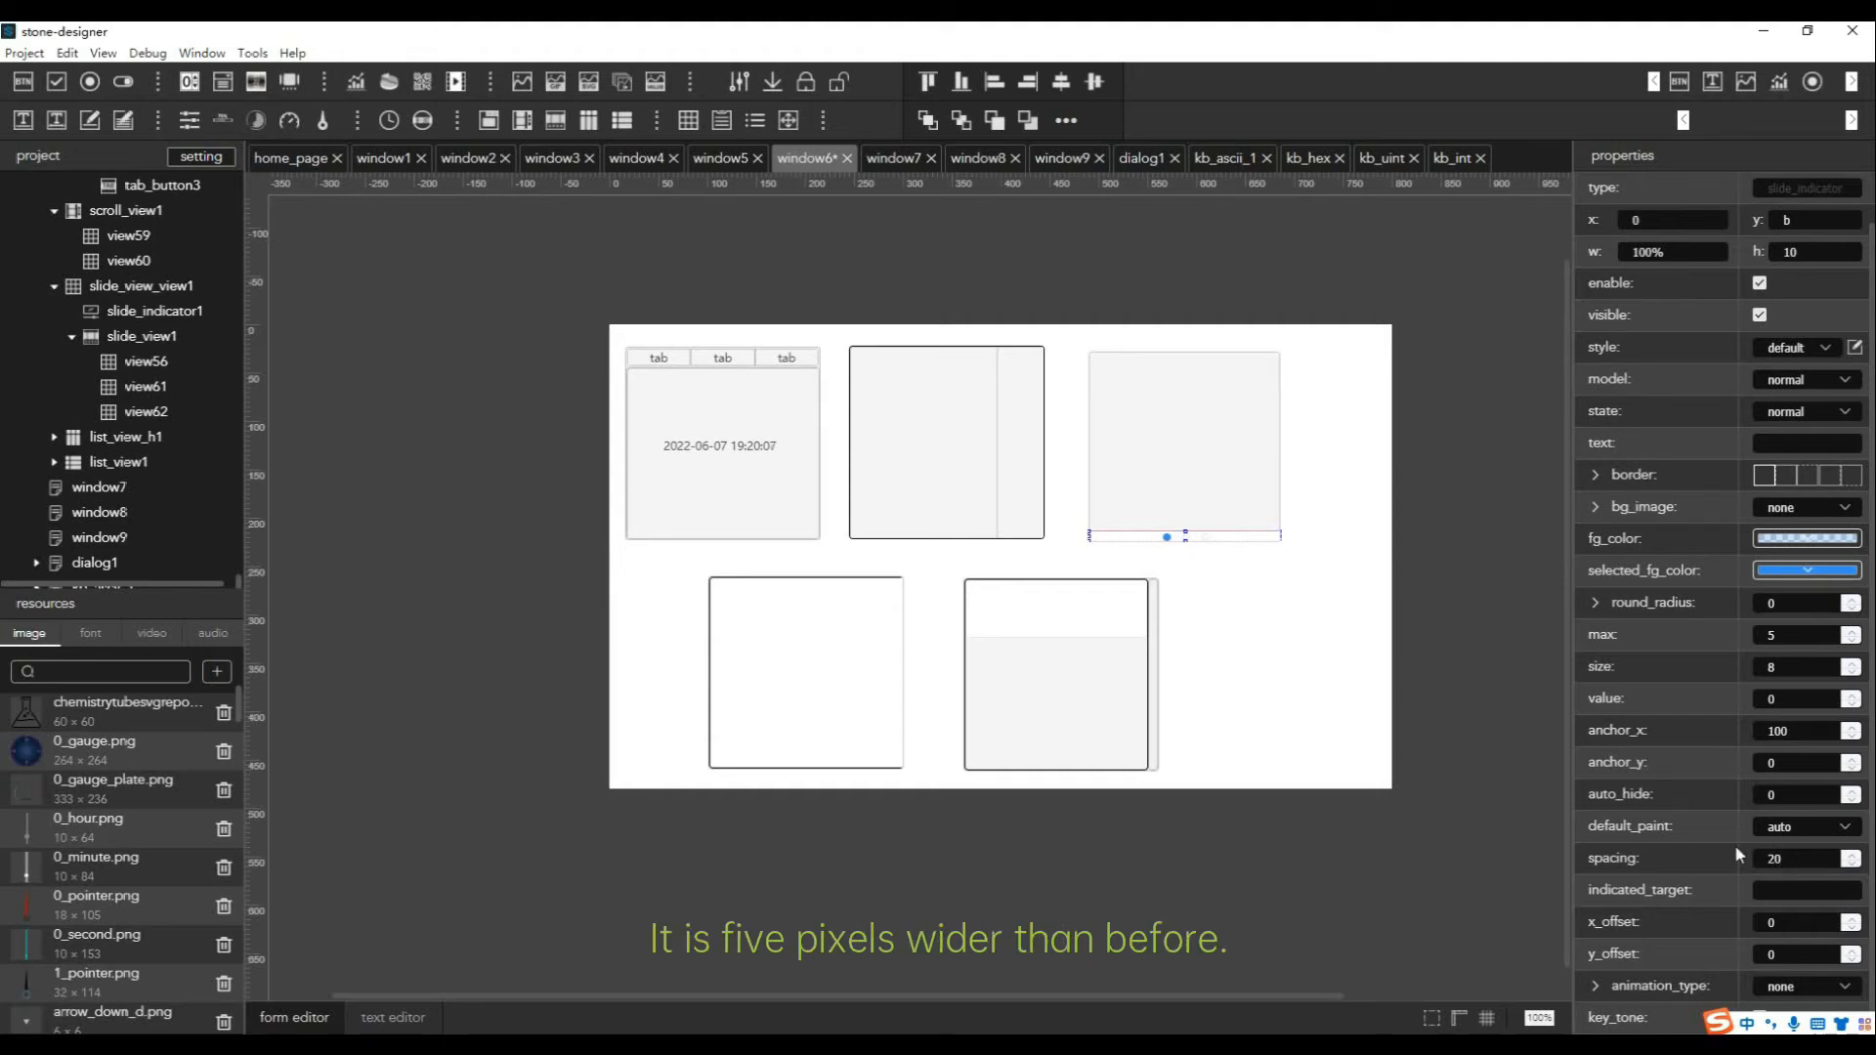
pyautogui.write('3')
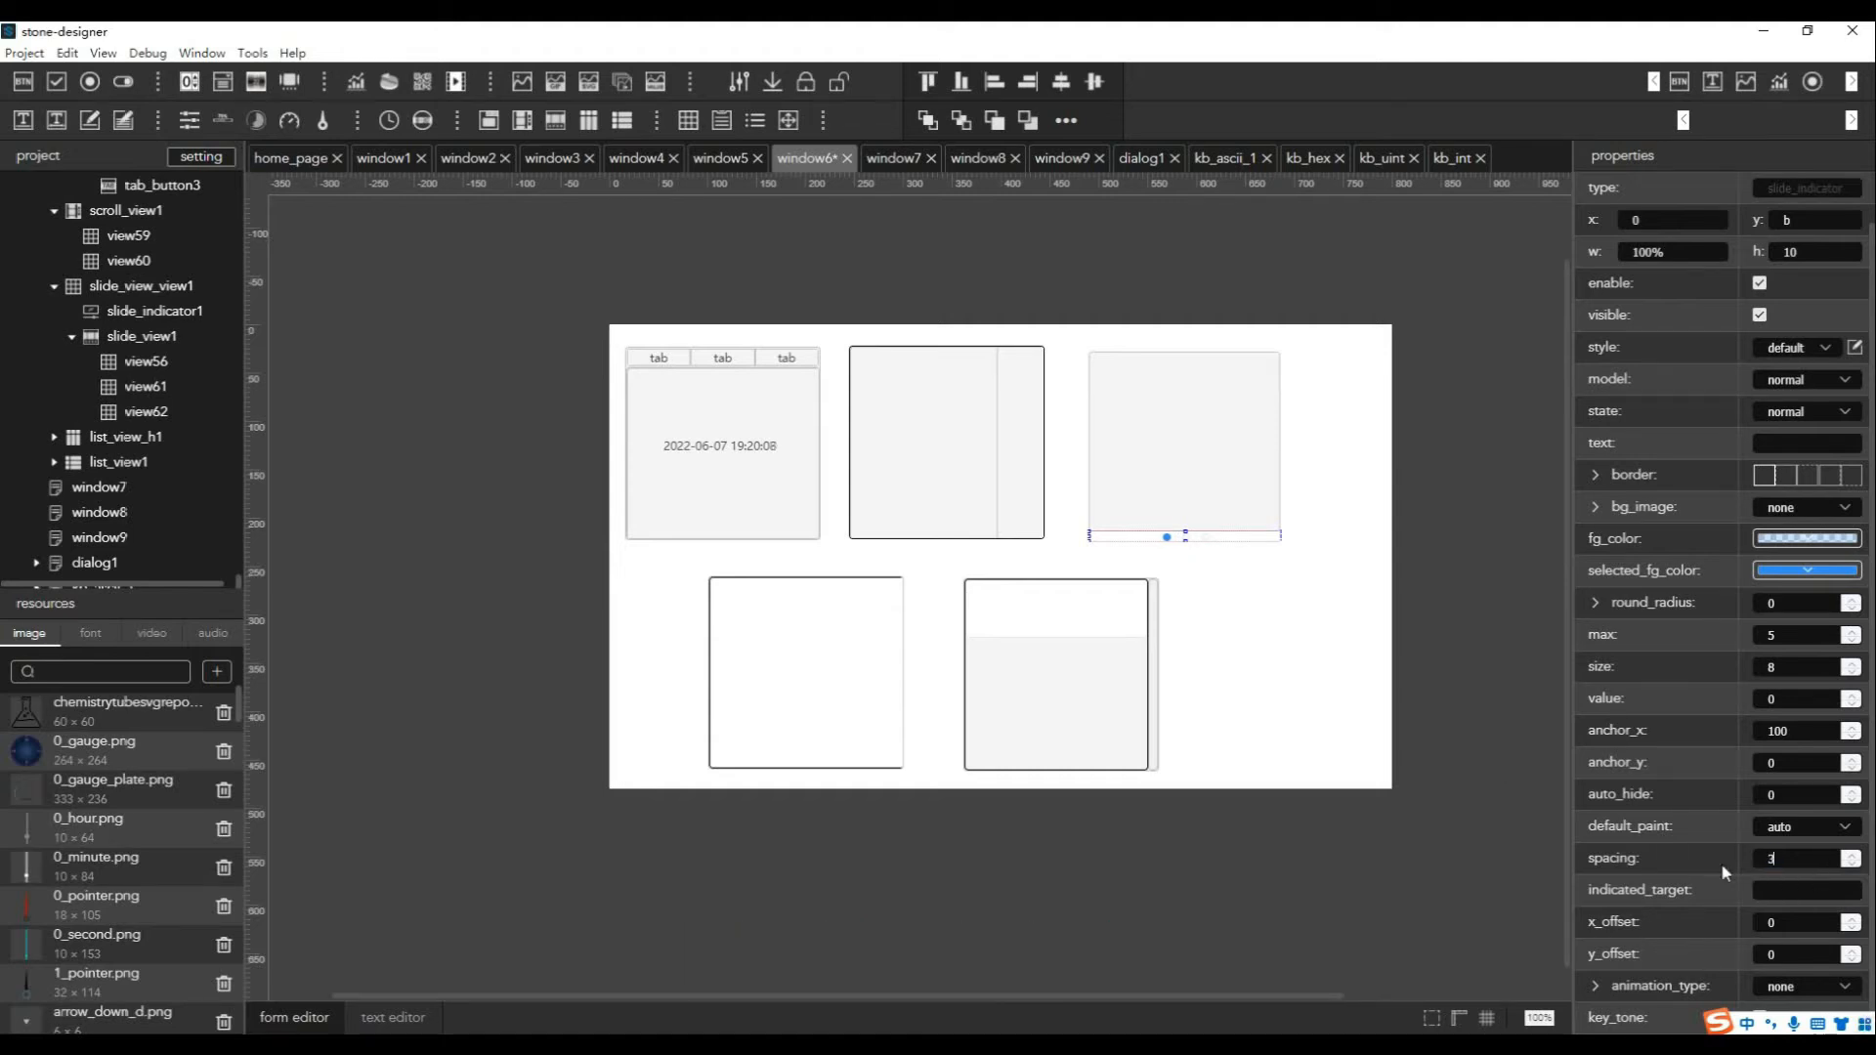
pyautogui.write('0')
pyautogui.press('Return')
pyautogui.click(1464, 766)
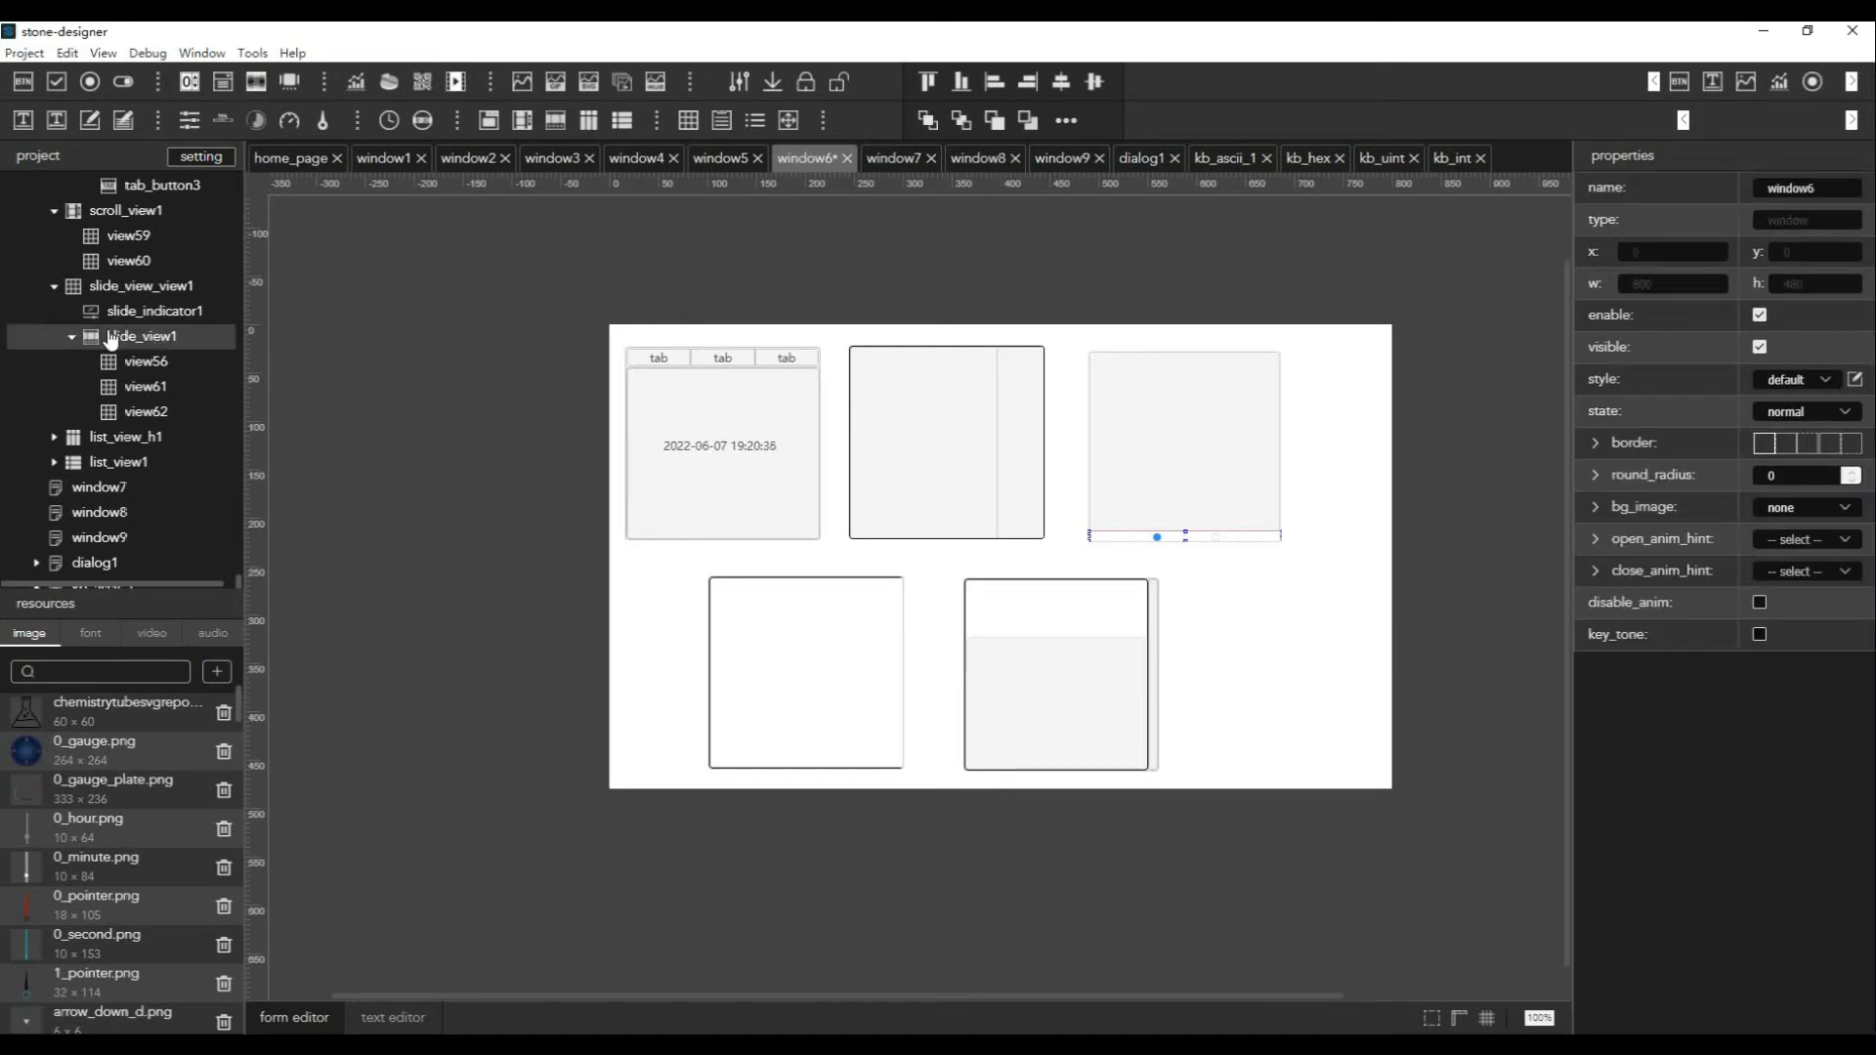
# Examine slide_view1, its view56 sub-widget and its properties, including the anim_hint options, without changing anything
pyautogui.click(74, 337)
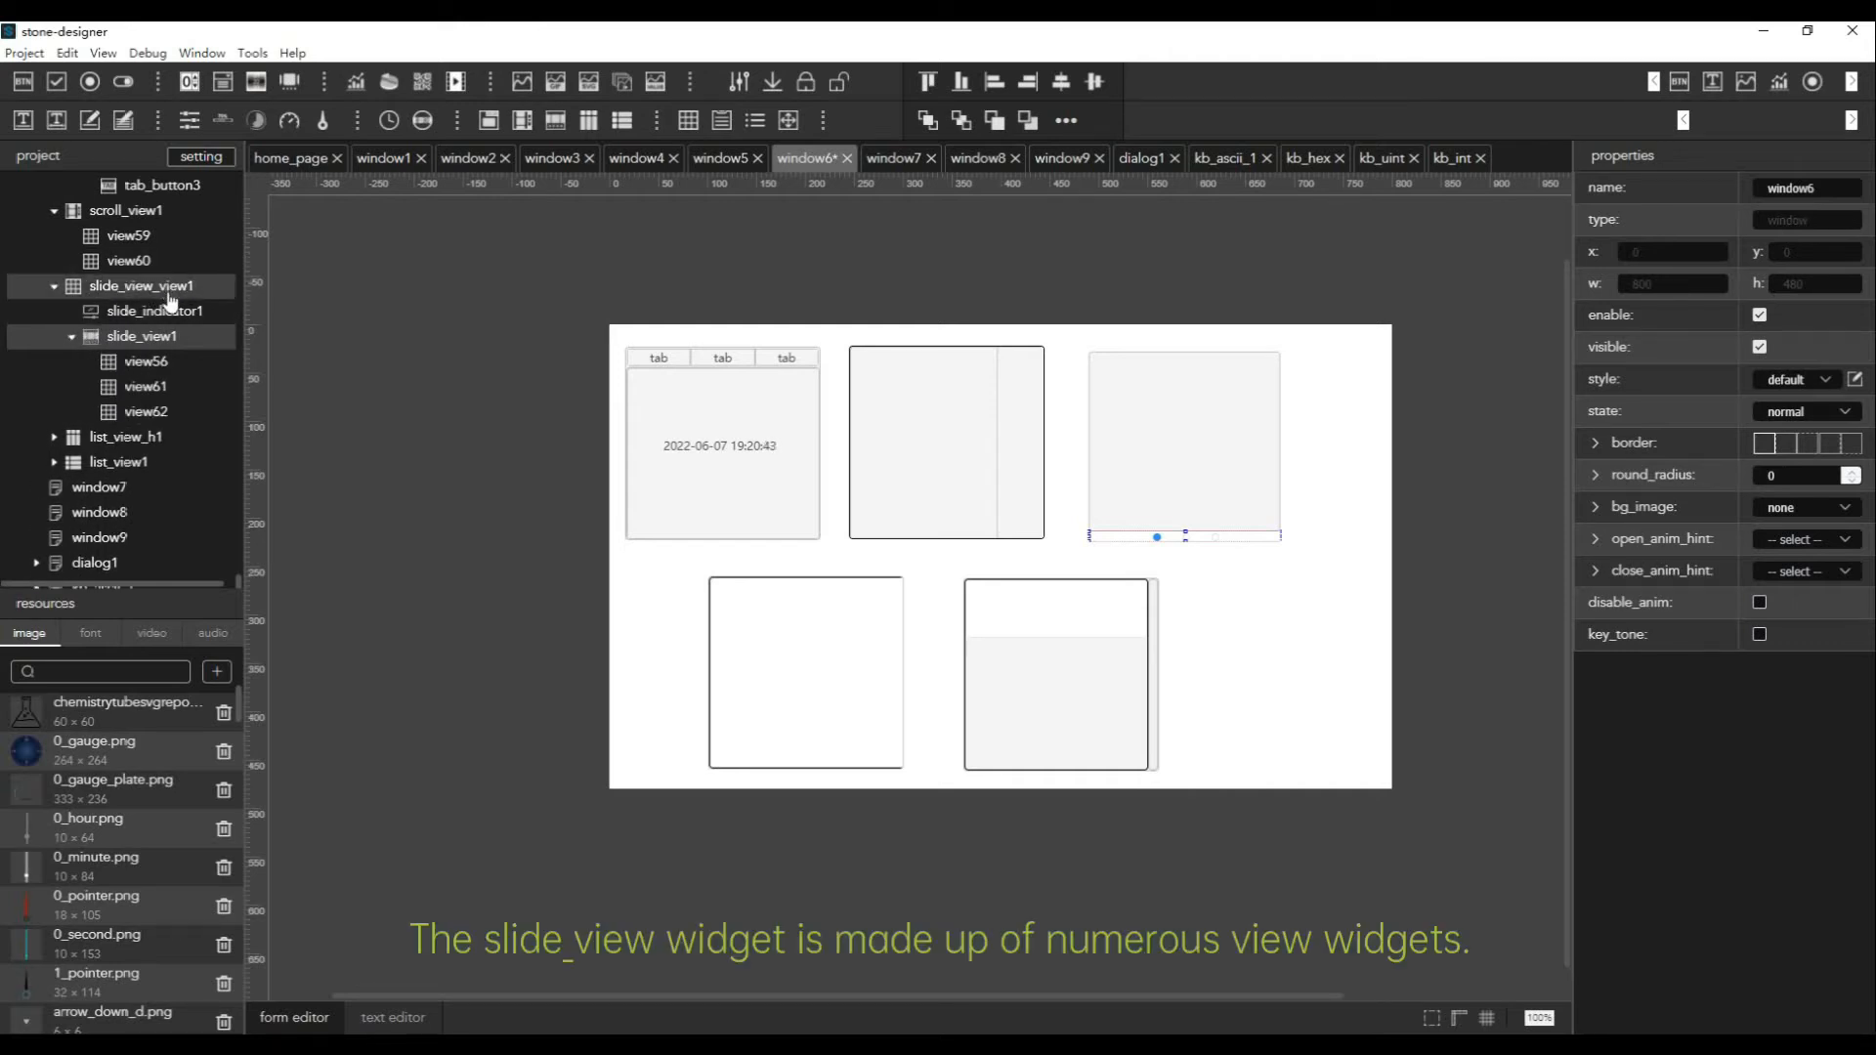
pyautogui.click(168, 342)
pyautogui.click(147, 363)
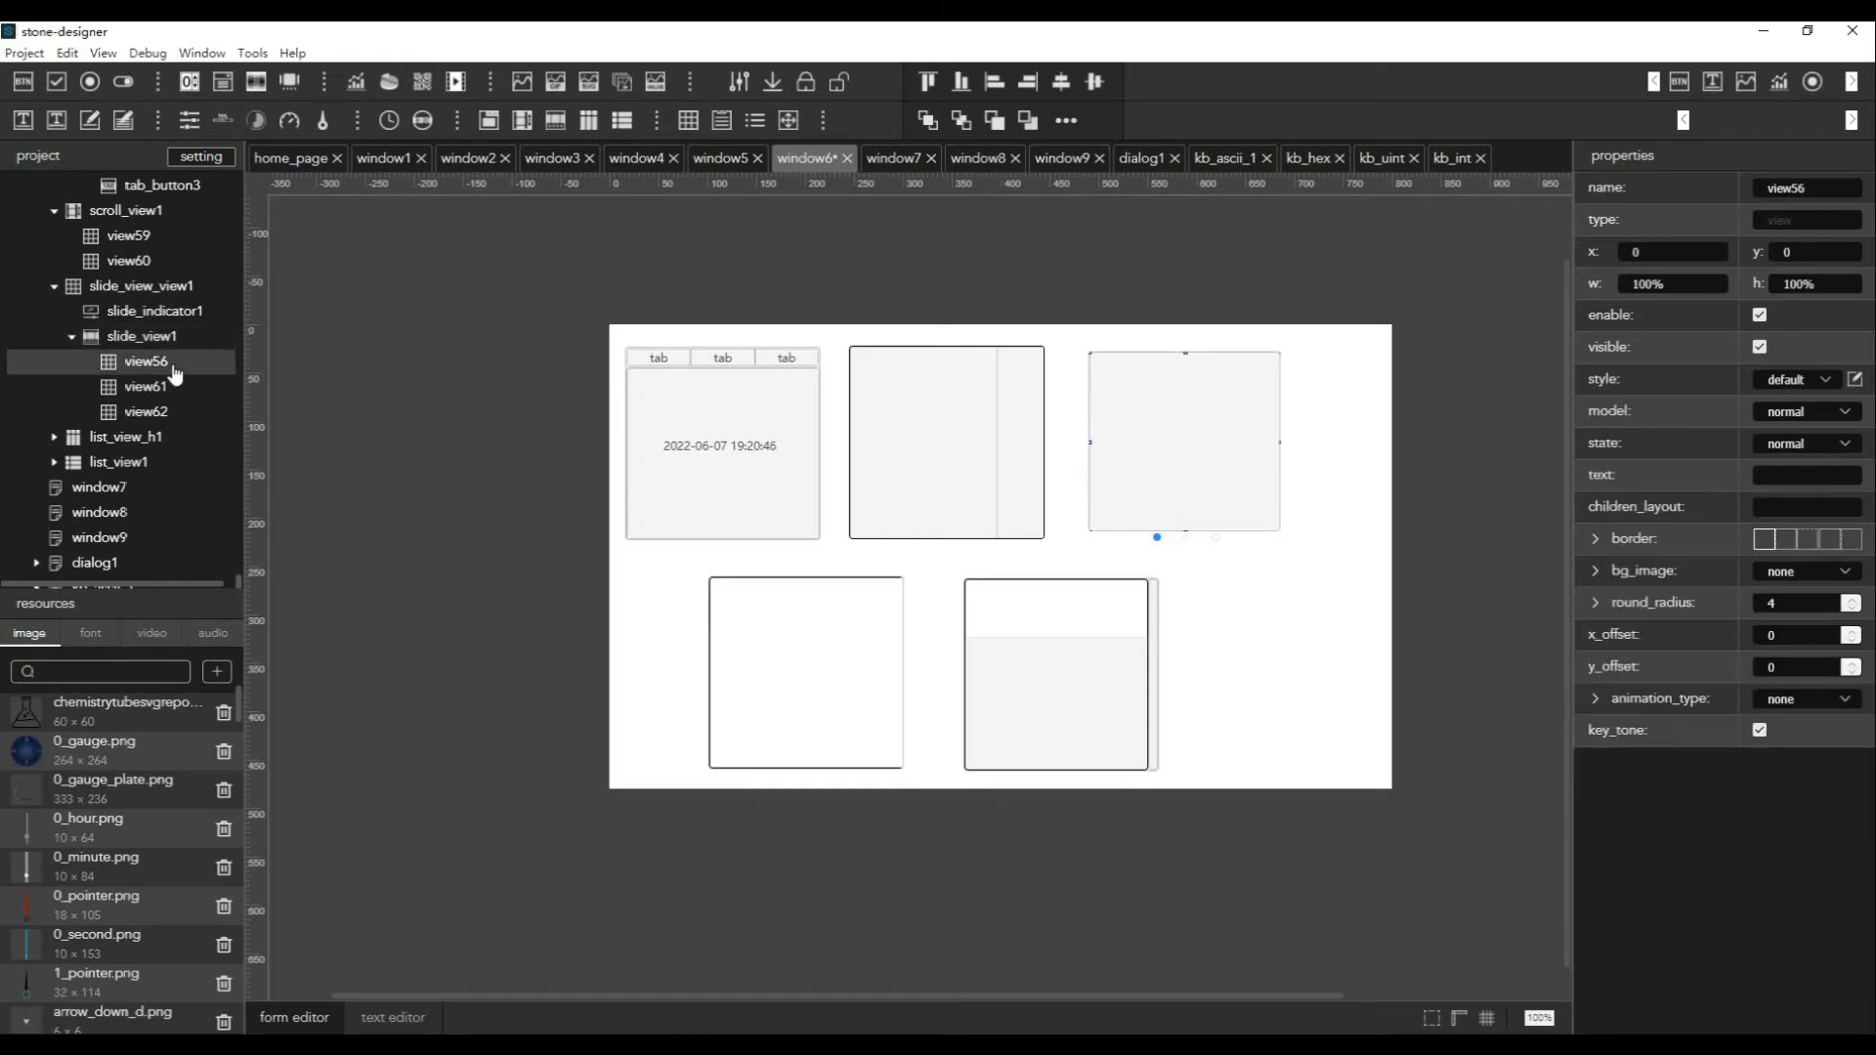
pyautogui.click(144, 350)
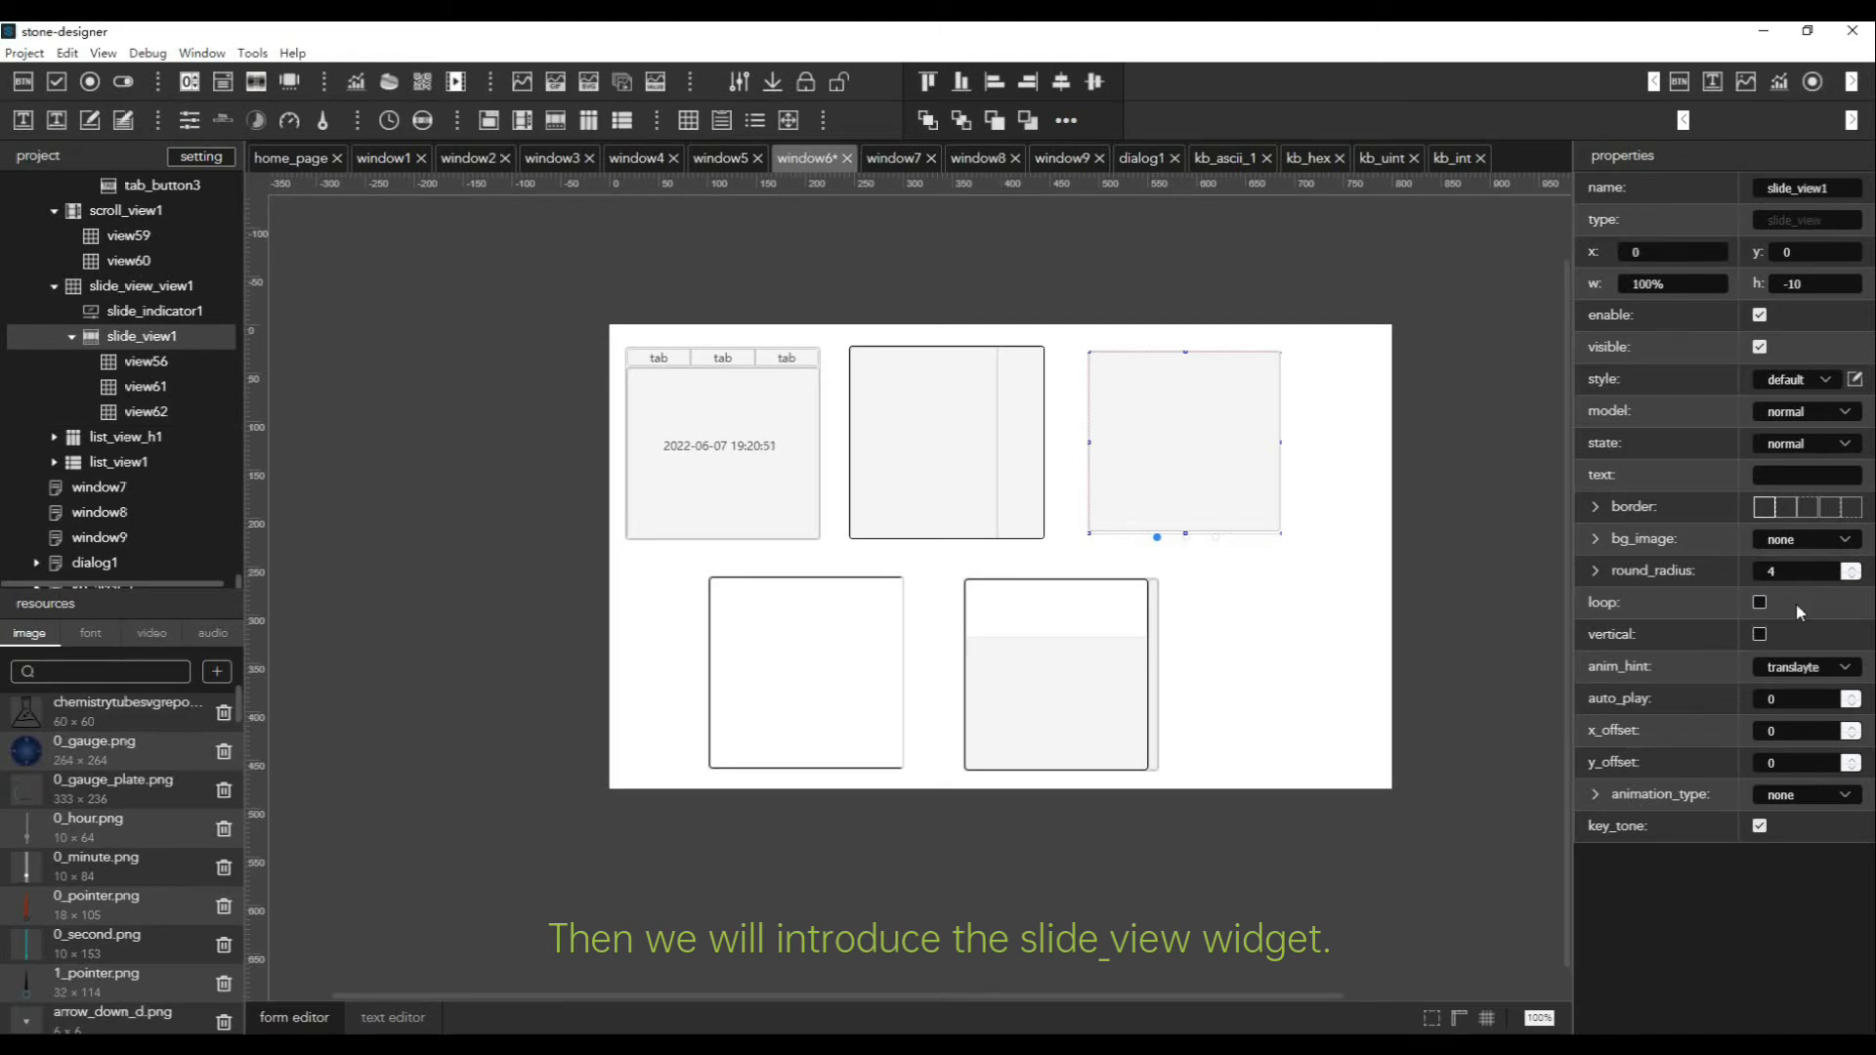
pyautogui.click(1817, 673)
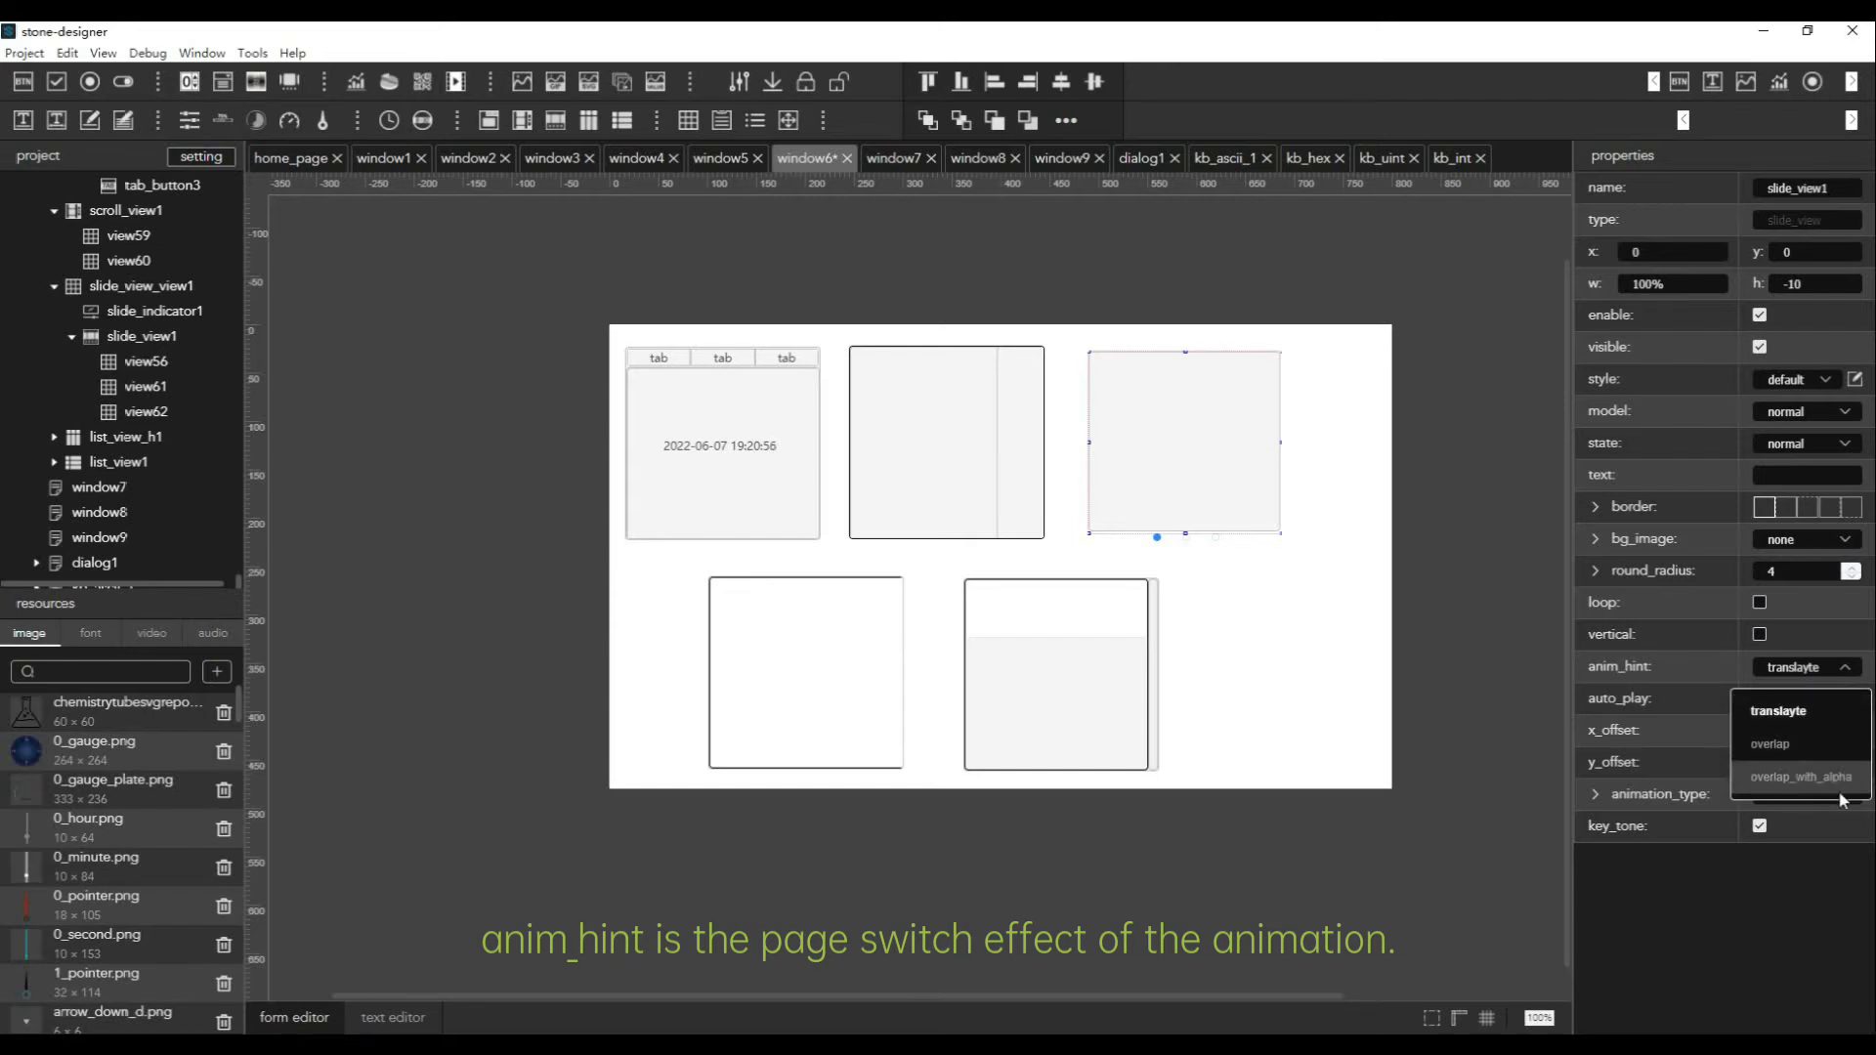
pyautogui.click(1840, 867)
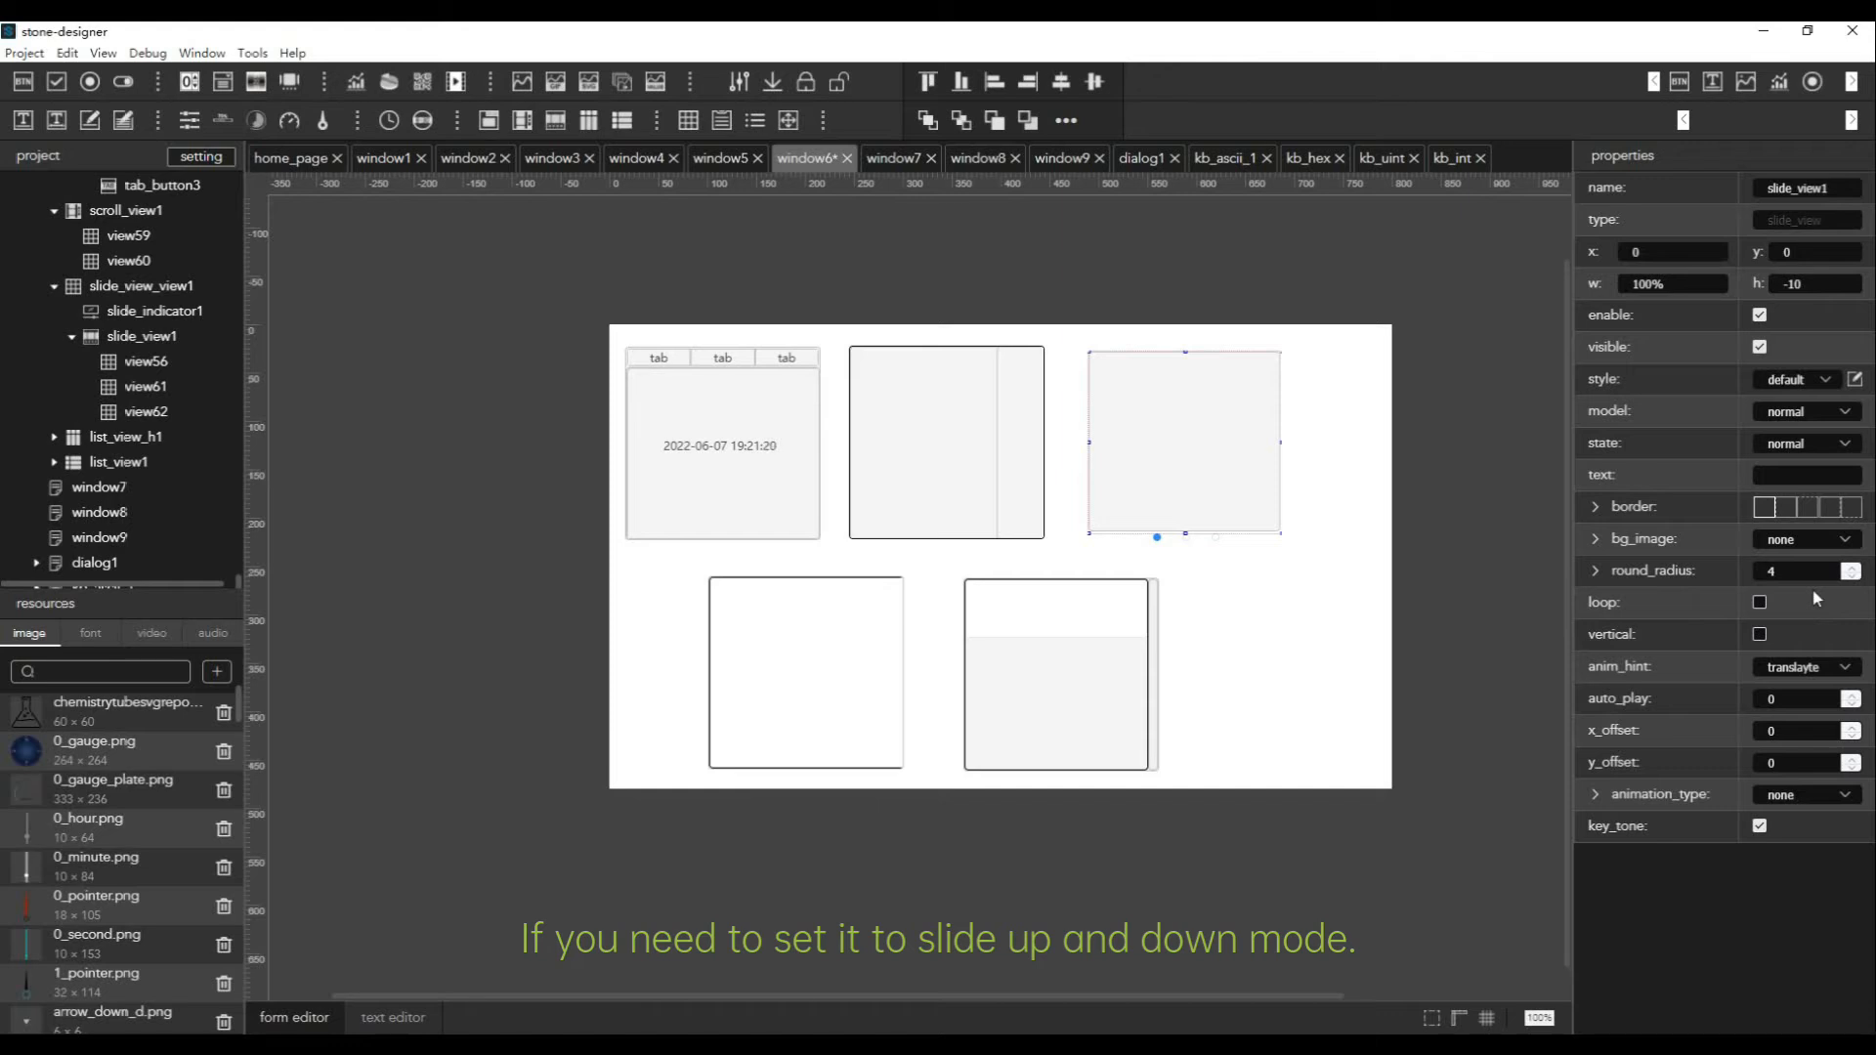
# Expand list_view_h1 and its scroll_view2 in the project tree, and compare scroll_view2's properties with those of scroll_view1
pyautogui.click(55, 287)
pyautogui.click(65, 314)
pyautogui.click(56, 312)
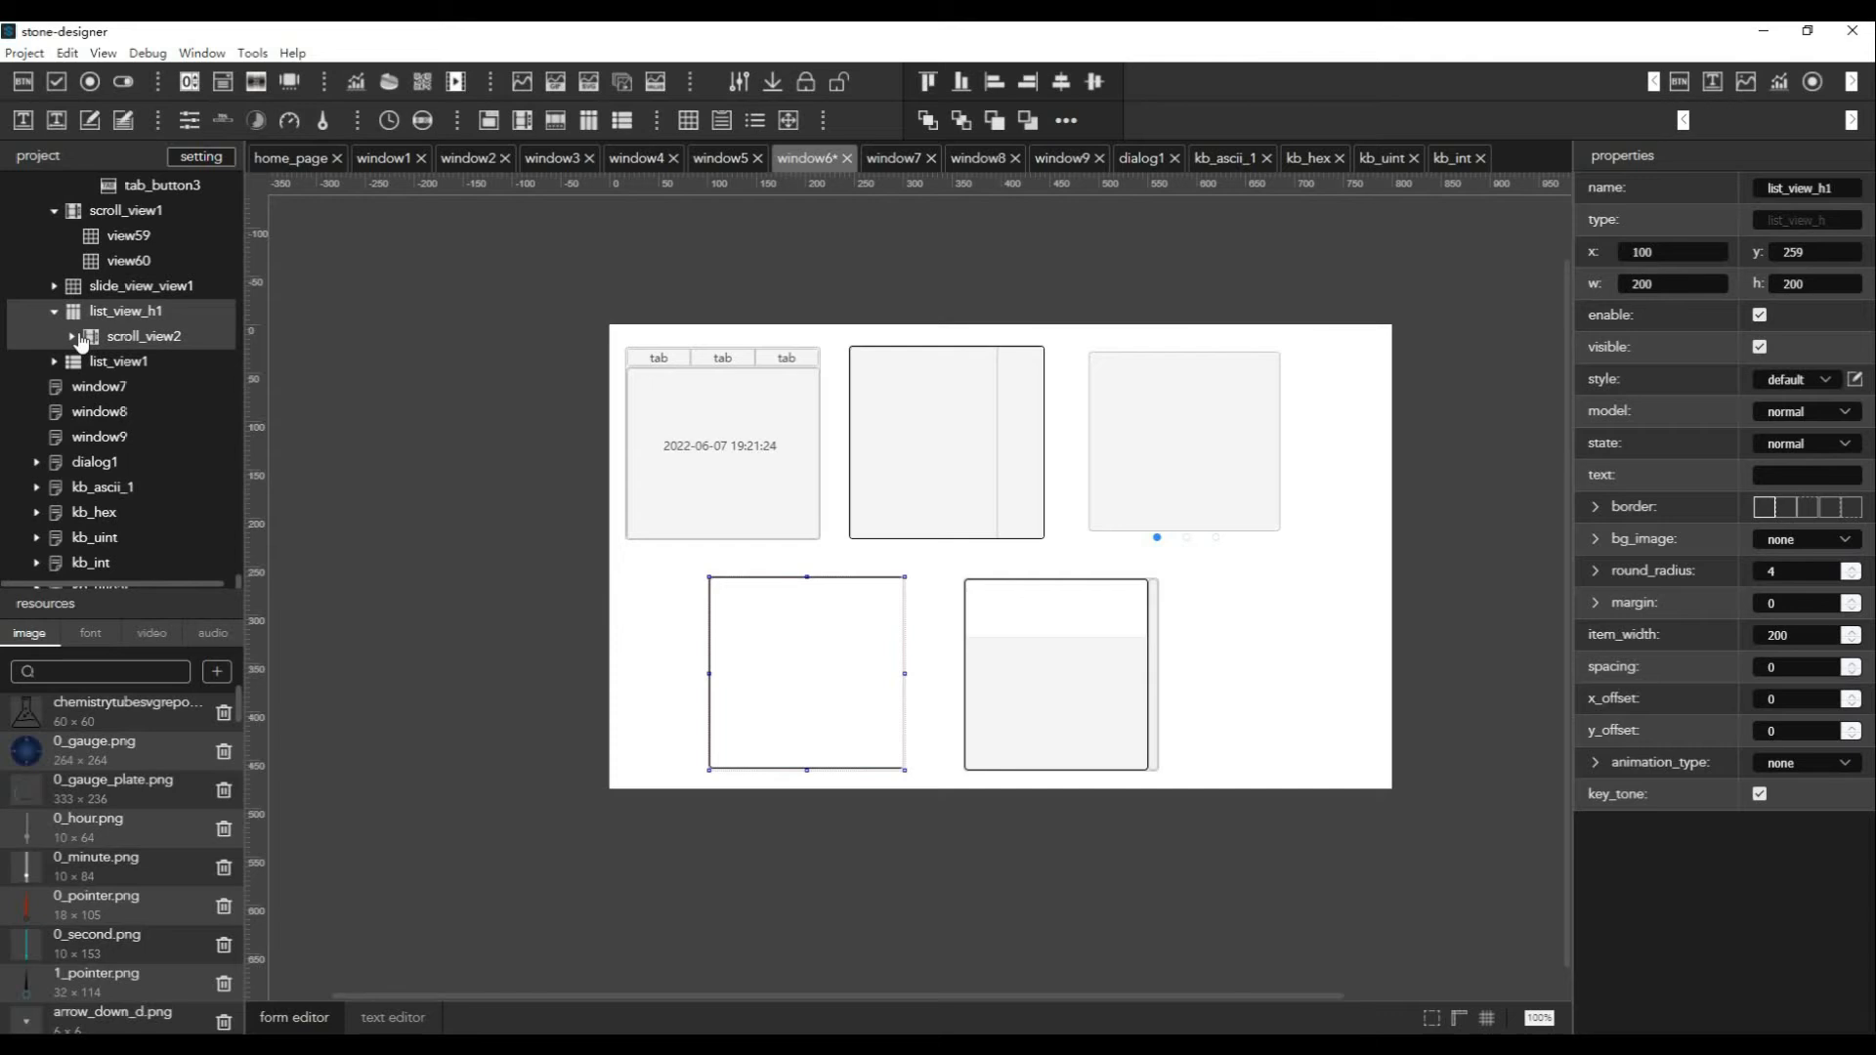
pyautogui.click(74, 337)
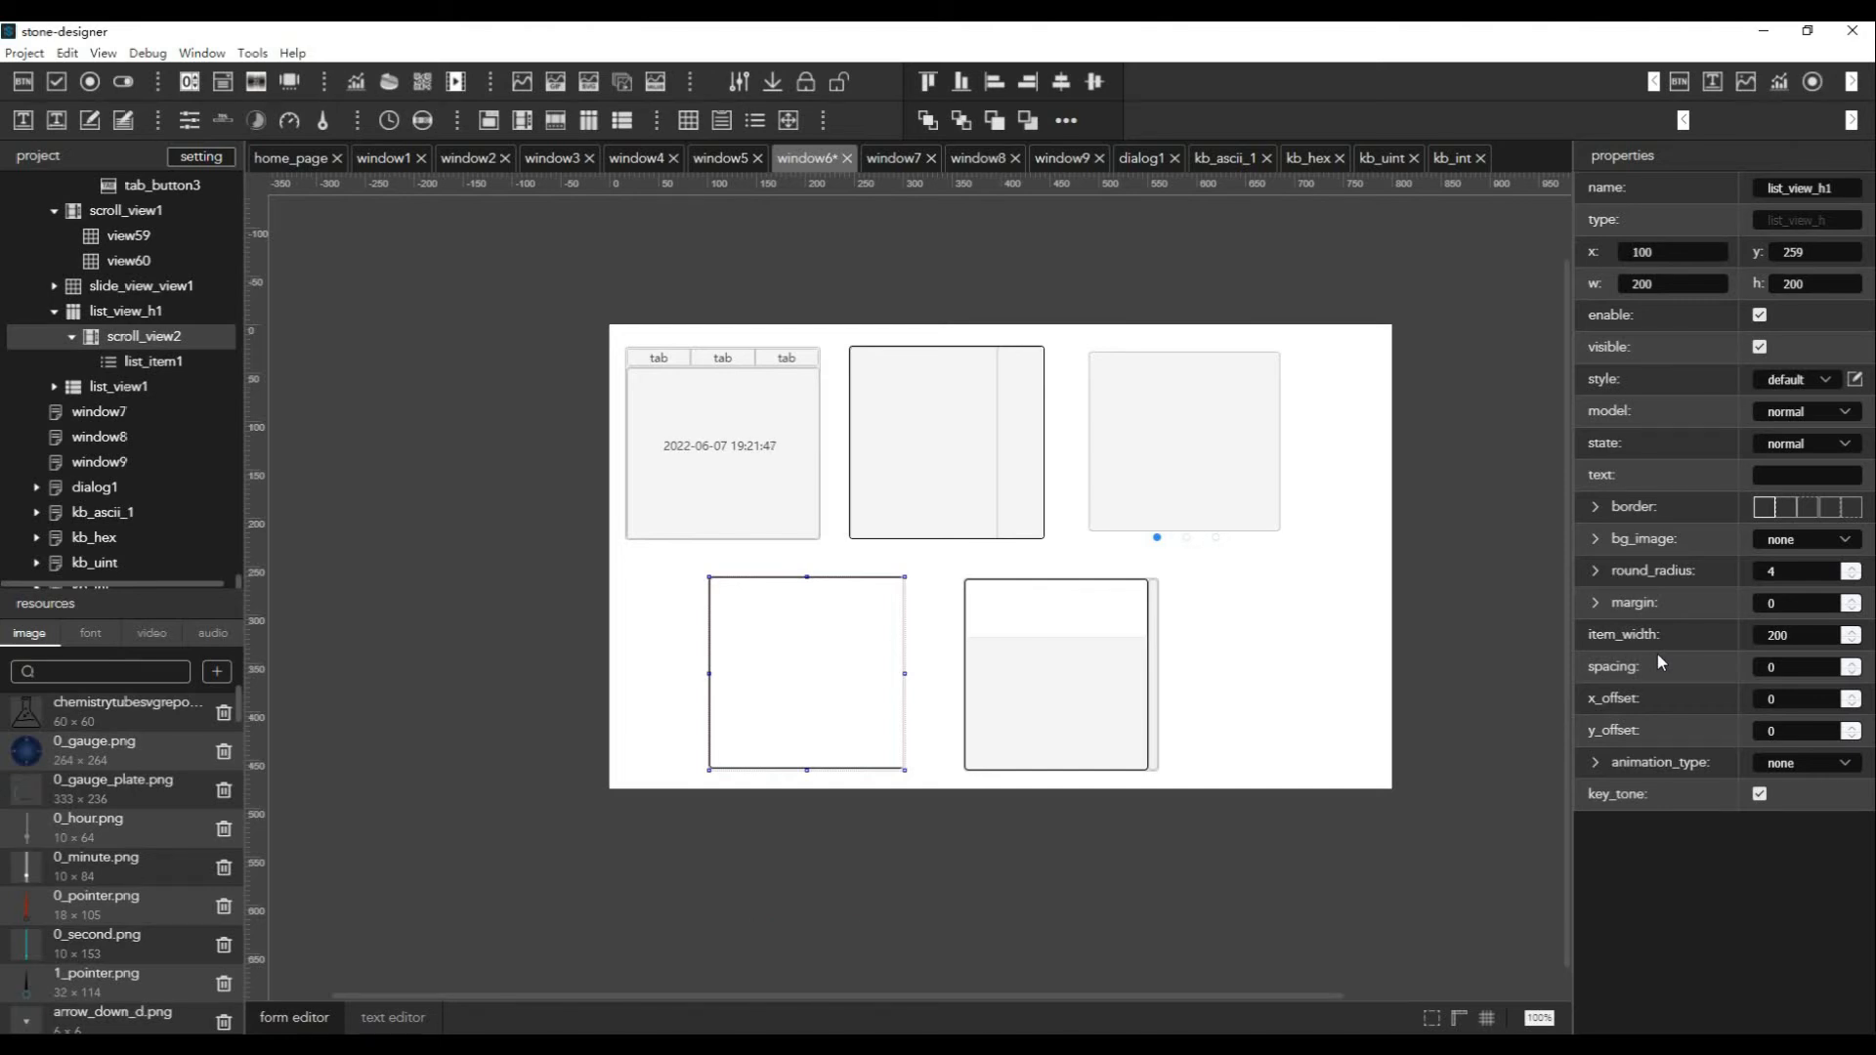
pyautogui.click(174, 335)
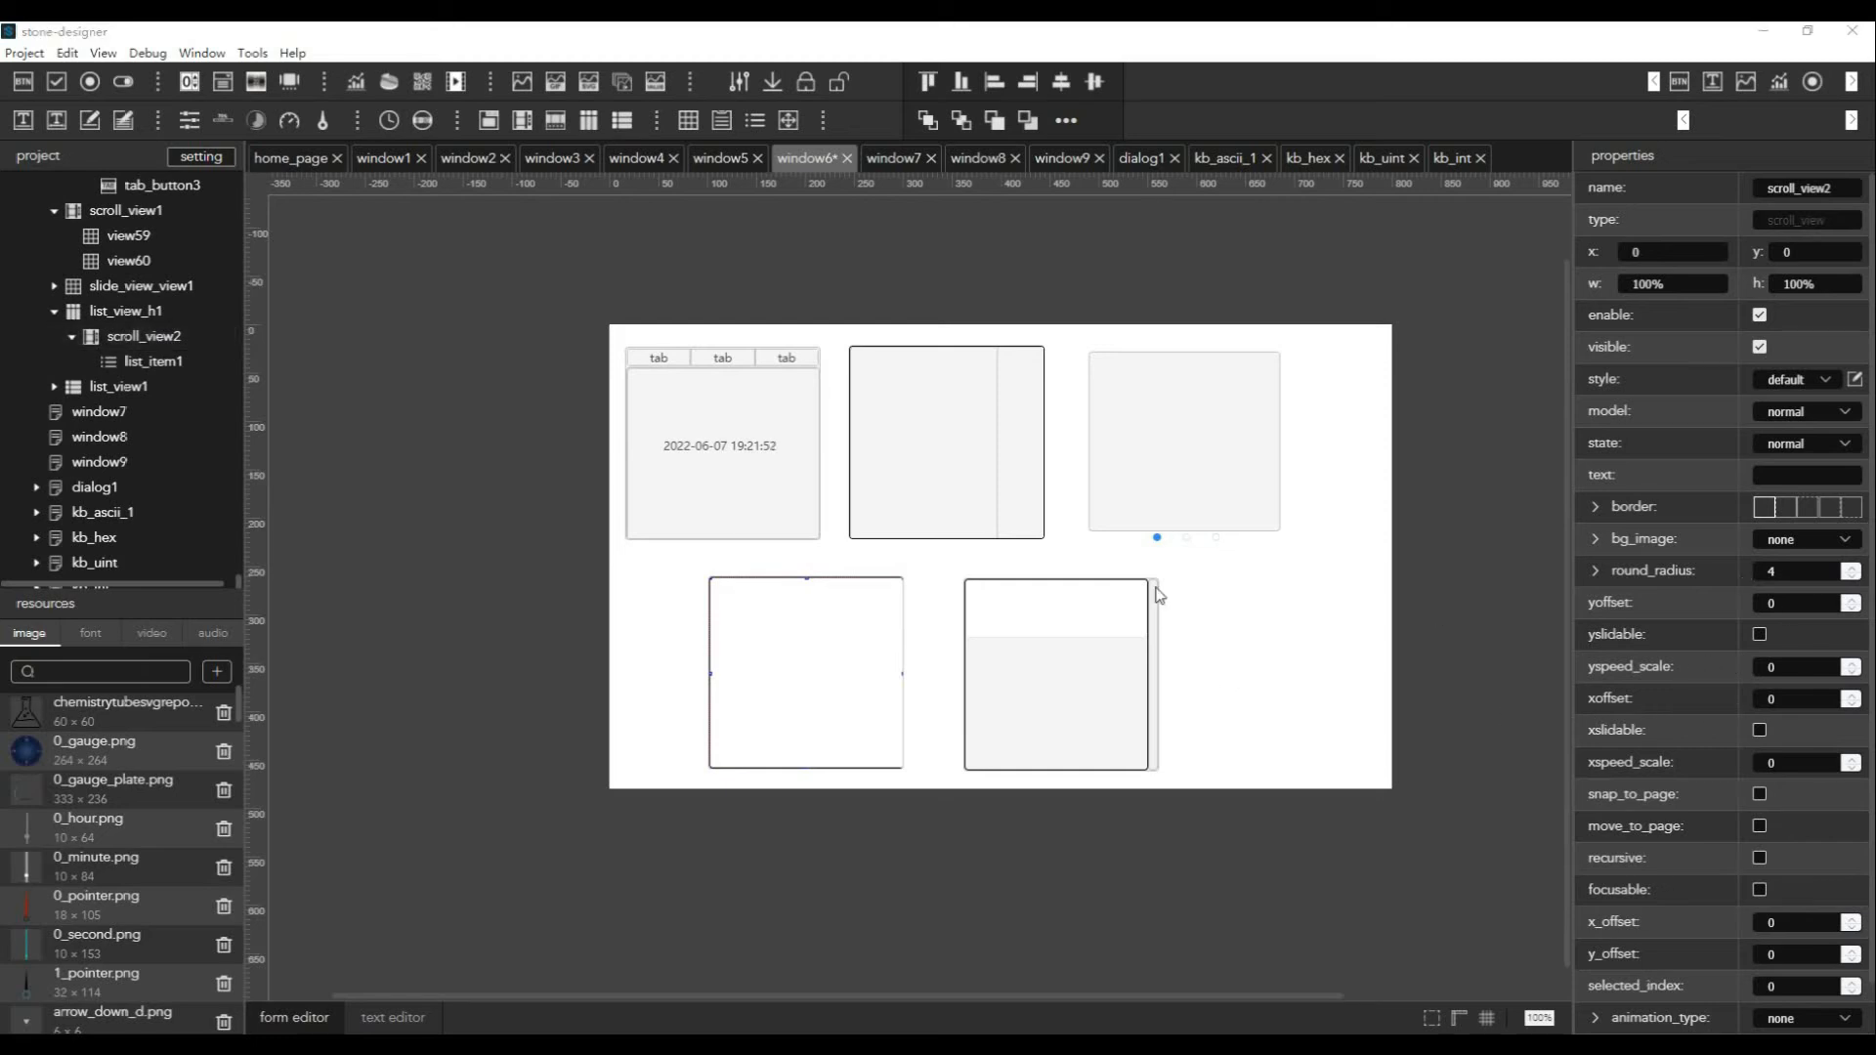
pyautogui.click(984, 441)
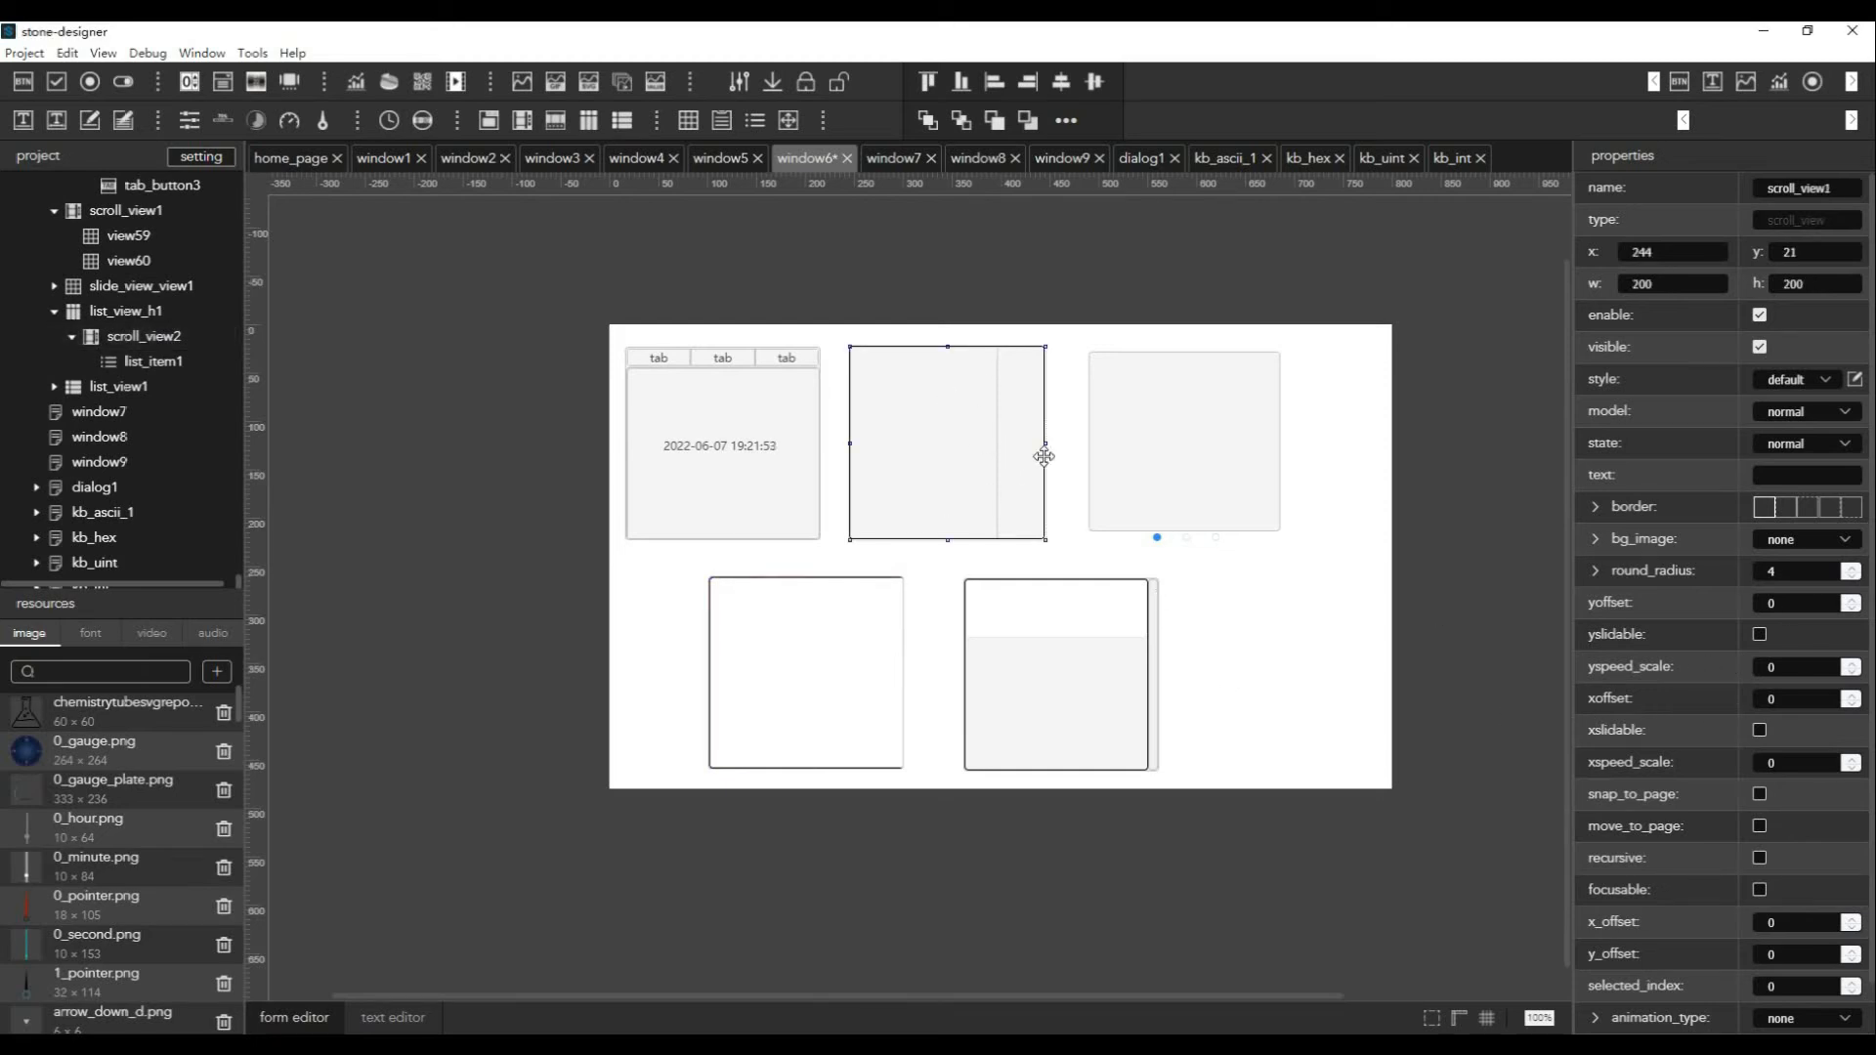
# Add an svg widget to list_item1 and move it to about x 52, y 38 inside list_view_h1
pyautogui.click(141, 371)
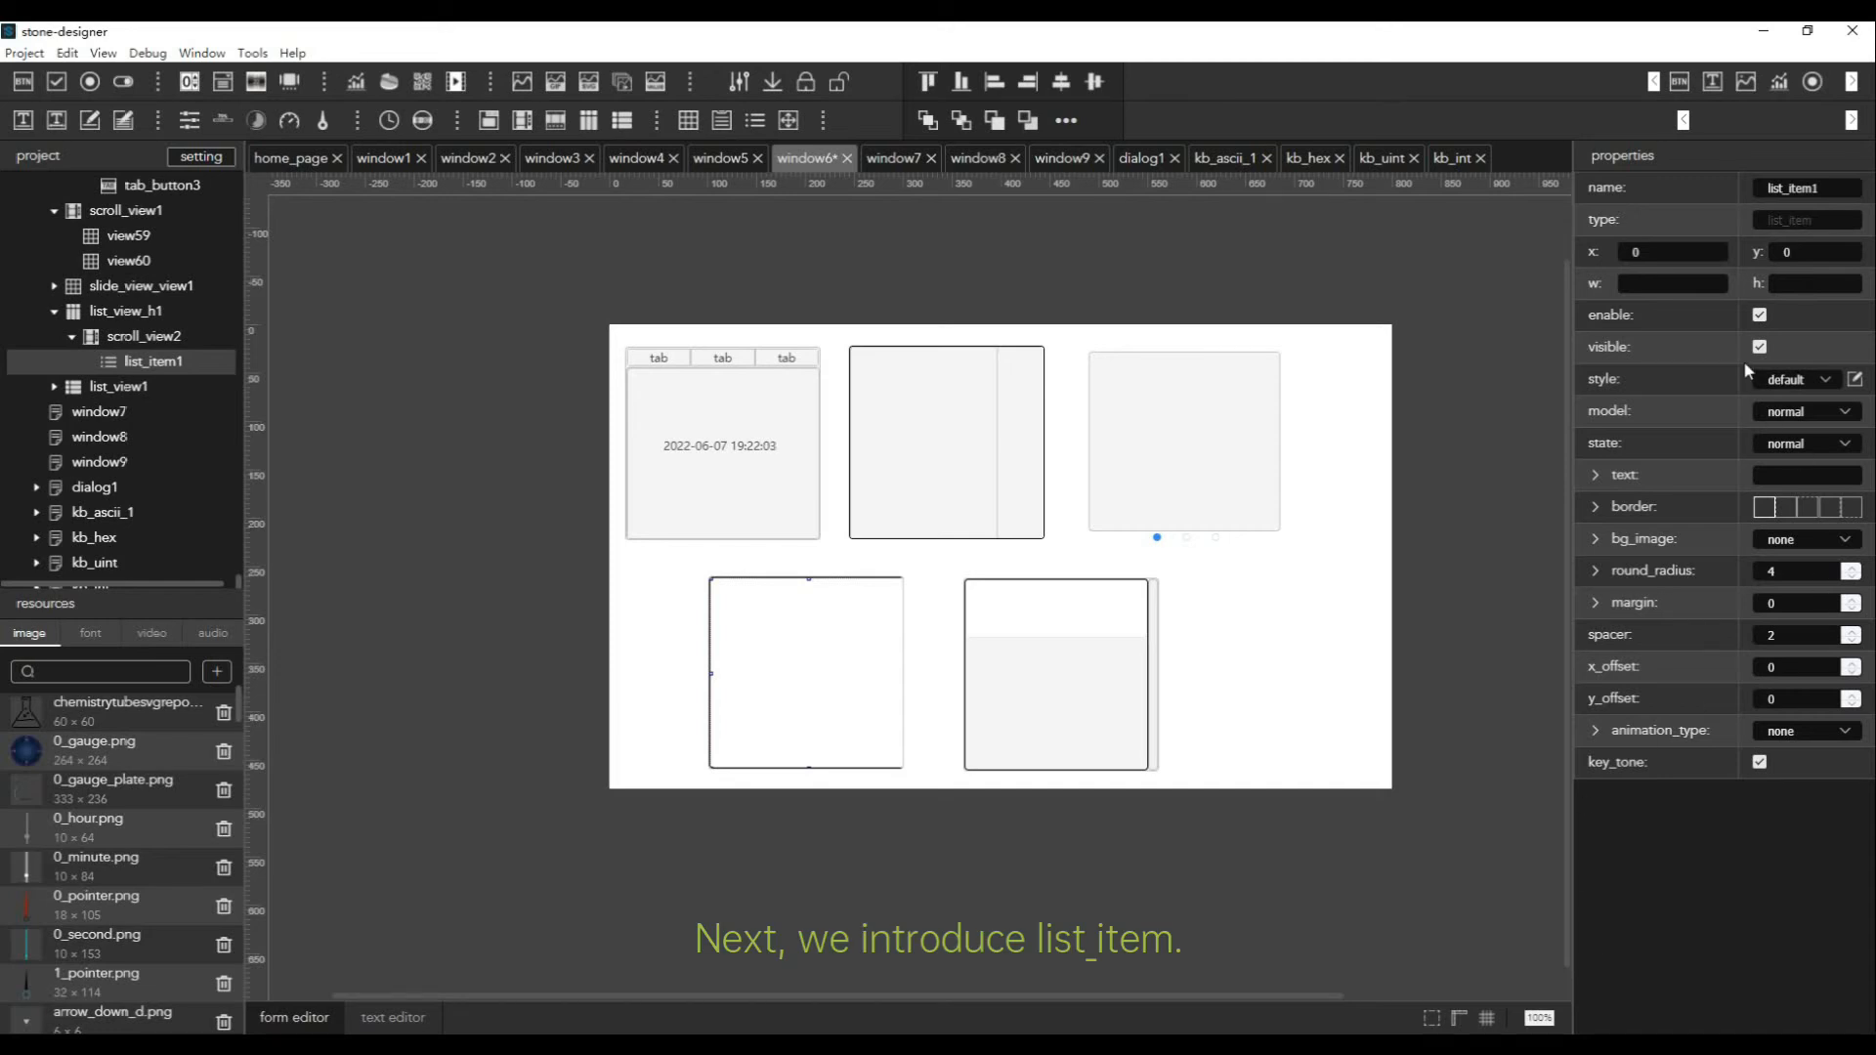
pyautogui.rightClick(135, 363)
pyautogui.moveTo(167, 417)
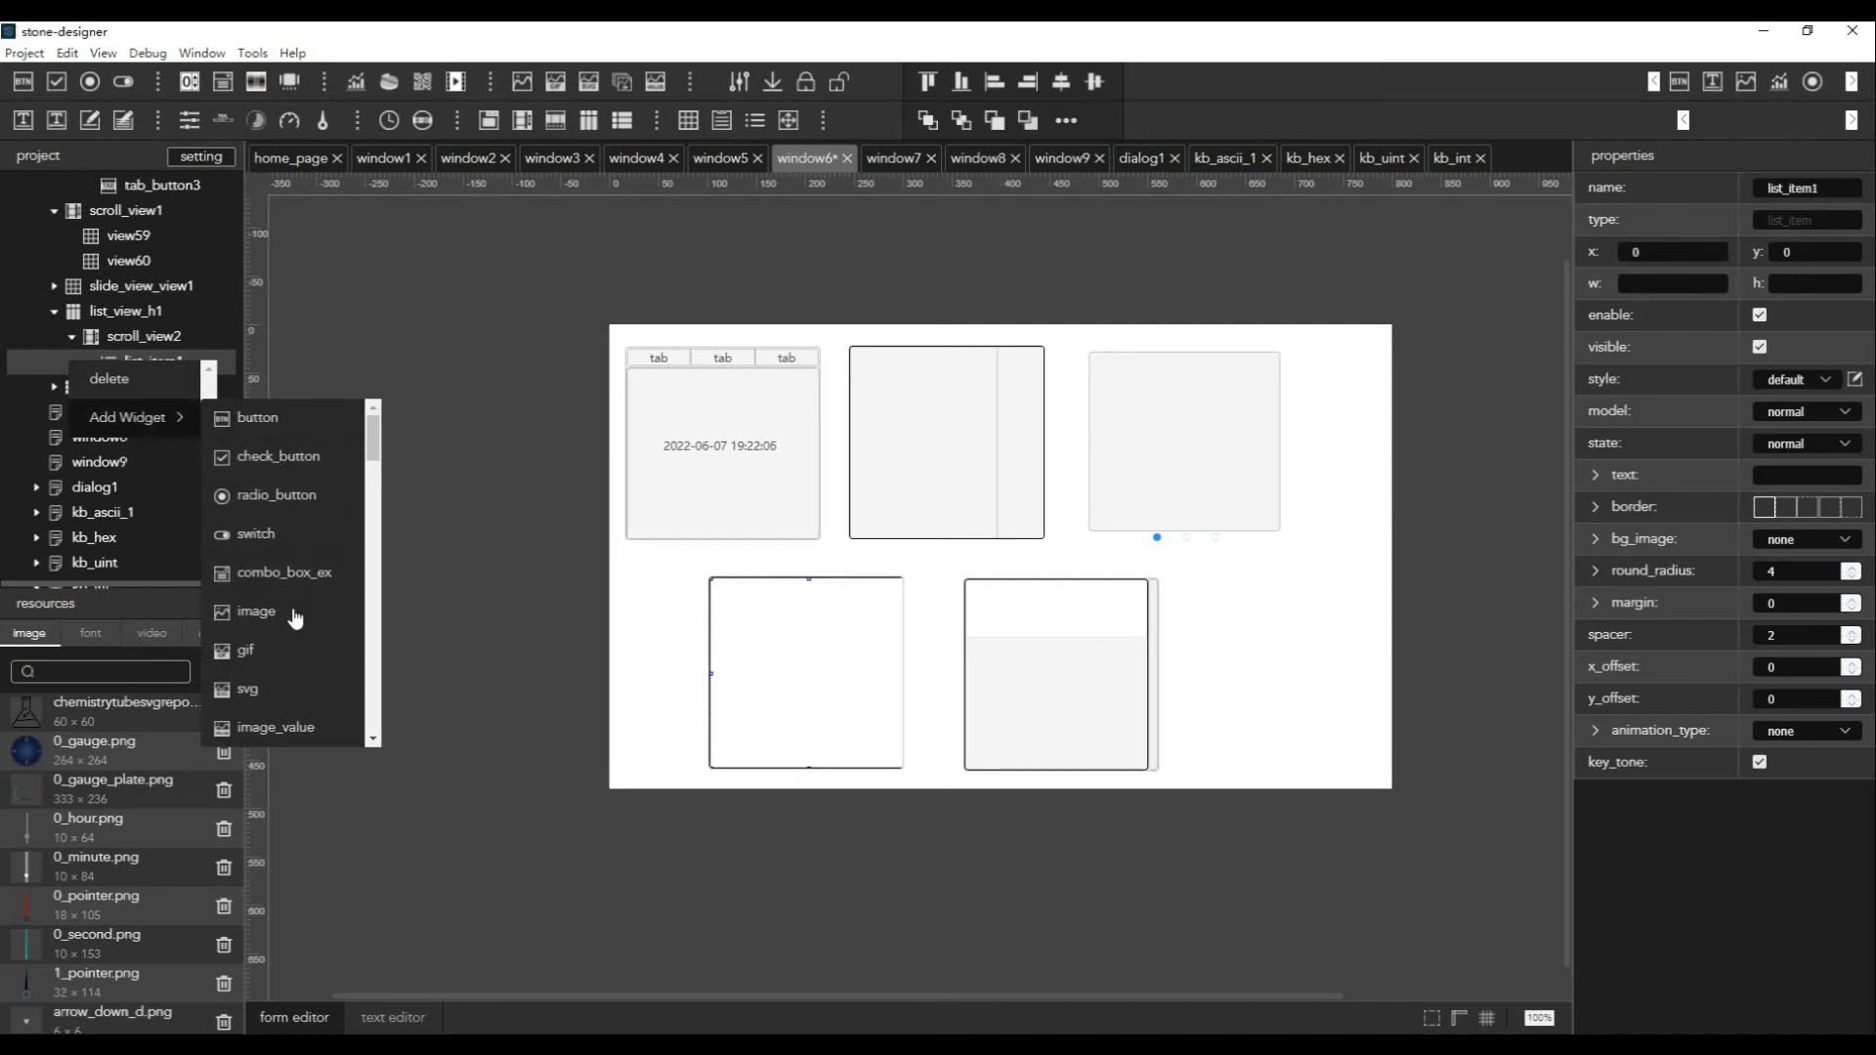
pyautogui.click(310, 700)
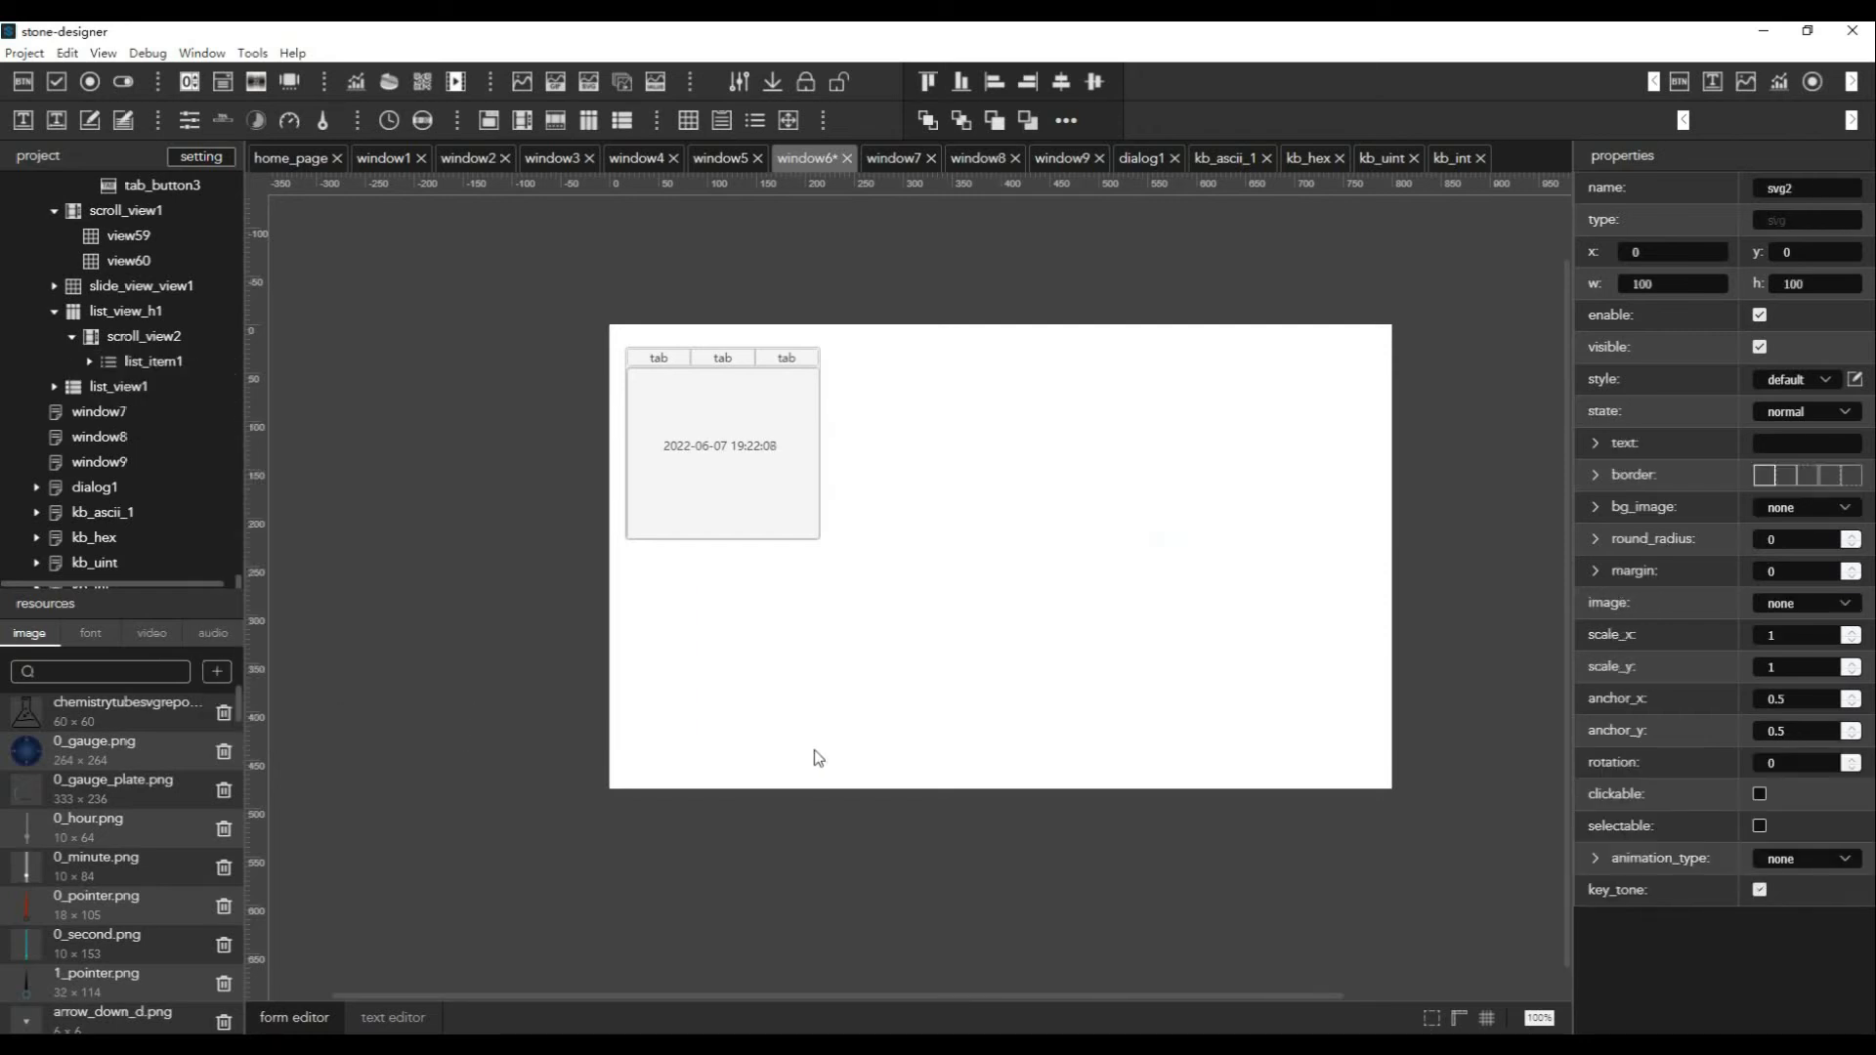
pyautogui.moveTo(767, 631); pyautogui.dragTo(806, 669)
# Assign the chemistry tube image to the svg widget and move it to about x 74, y 24
pyautogui.click(1823, 603)
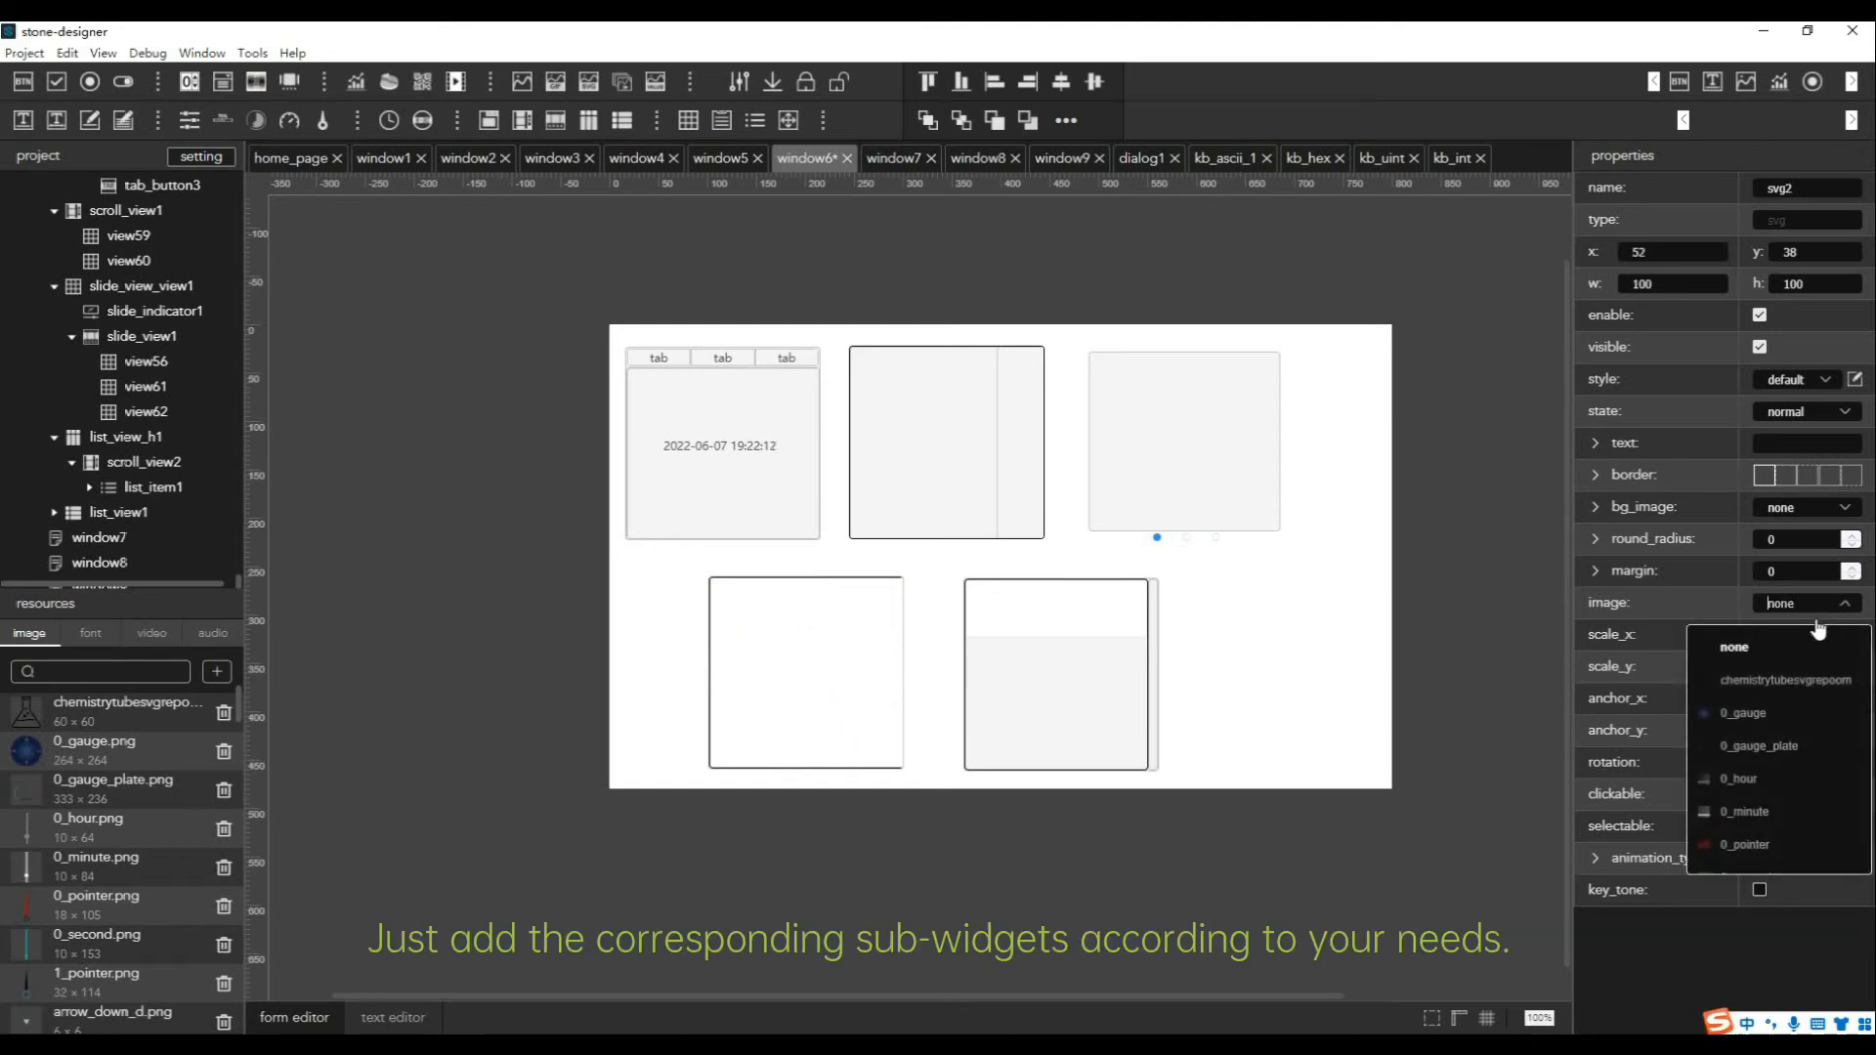
pyautogui.click(1800, 681)
pyautogui.moveTo(828, 652)
pyautogui.mouseDown()
pyautogui.moveTo(808, 839)
pyautogui.moveTo(867, 646)
pyautogui.moveTo(850, 639)
pyautogui.mouseUp()
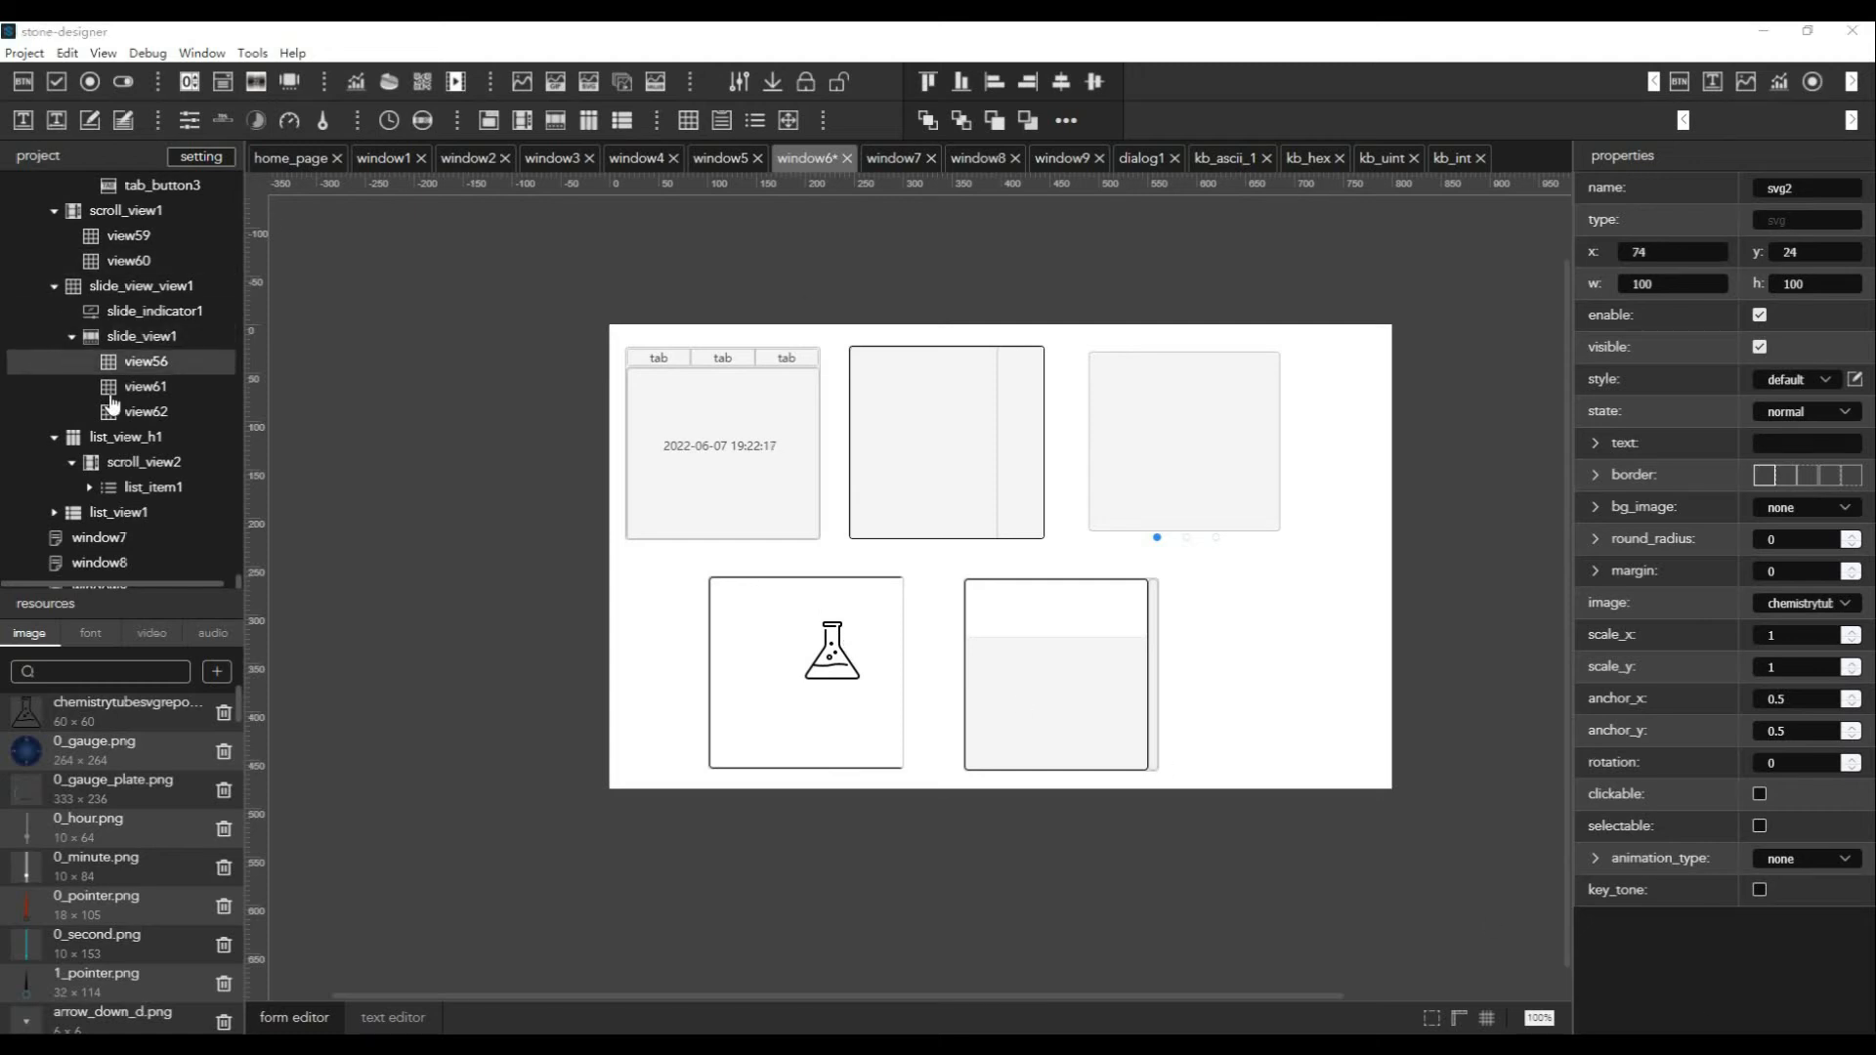
# Expand list_view1 and scroll_view3 in the project tree and examine the properties of scroll_view3 and list_item2
pyautogui.click(55, 510)
pyautogui.scroll(-5, 64, 506)
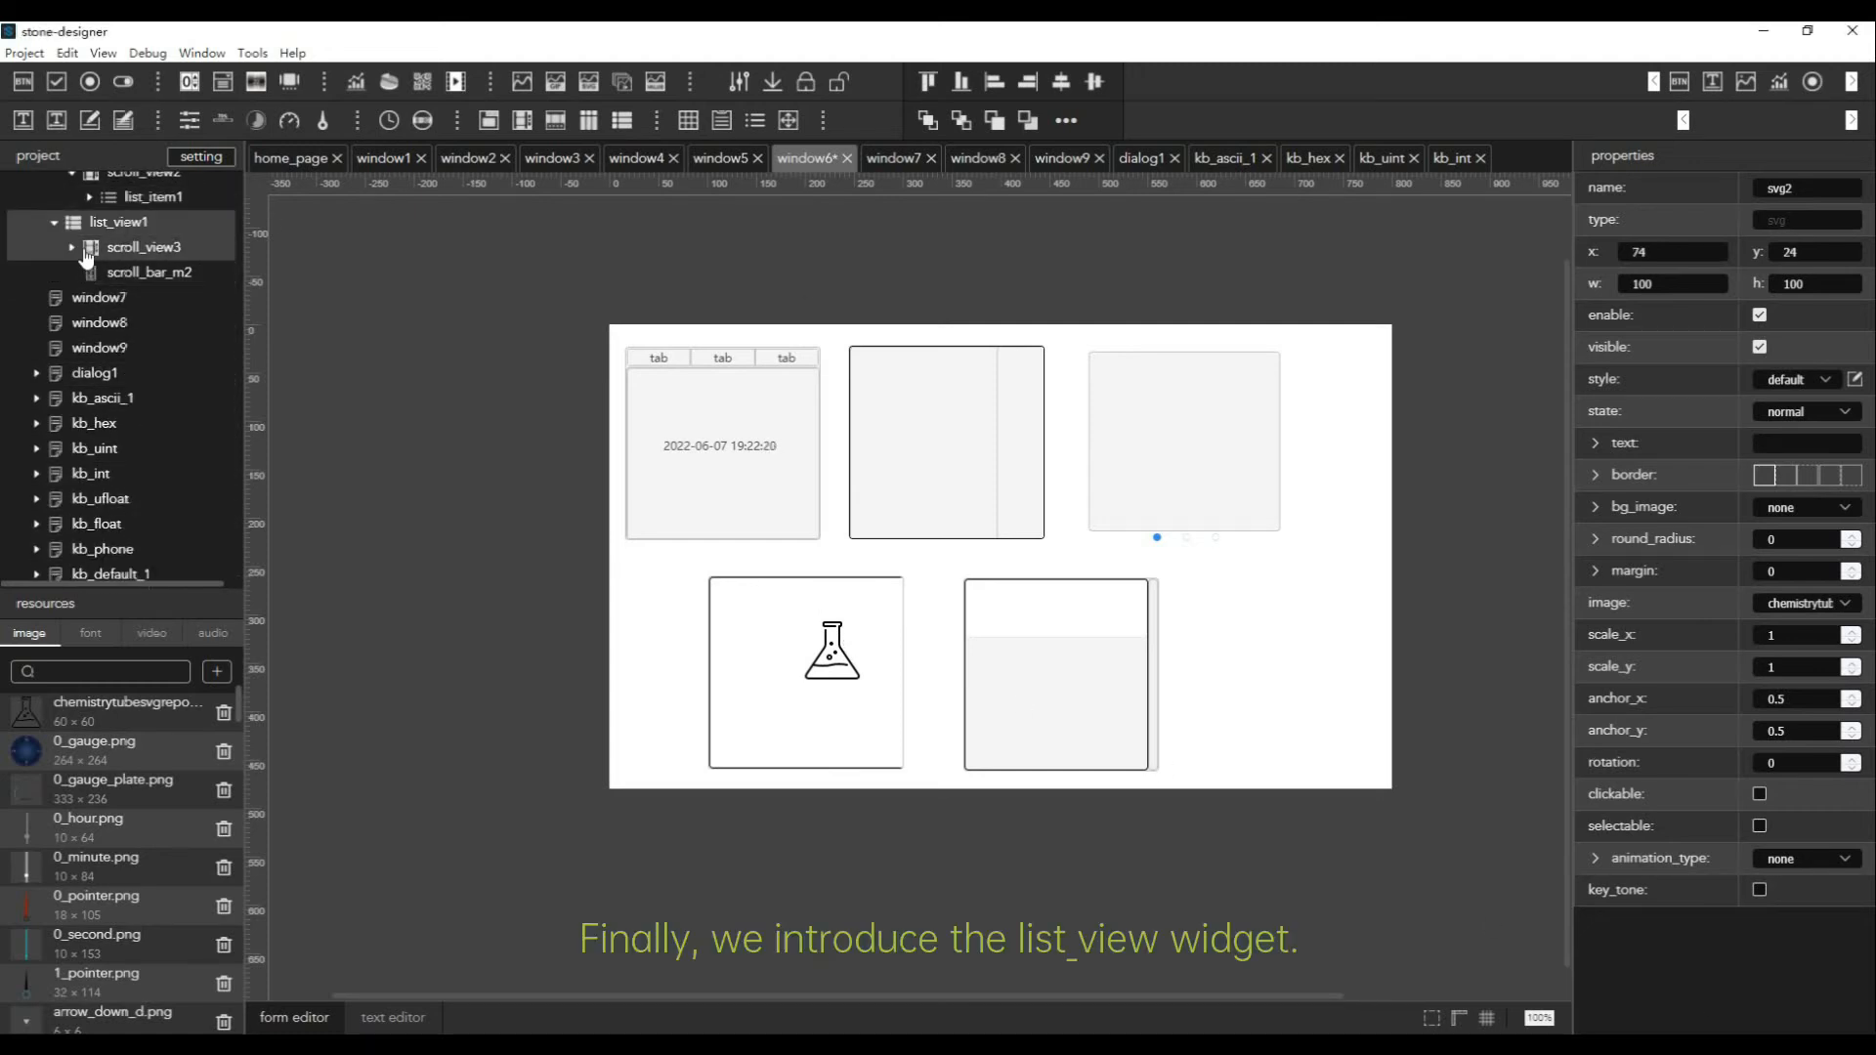
pyautogui.scroll(2, 86, 257)
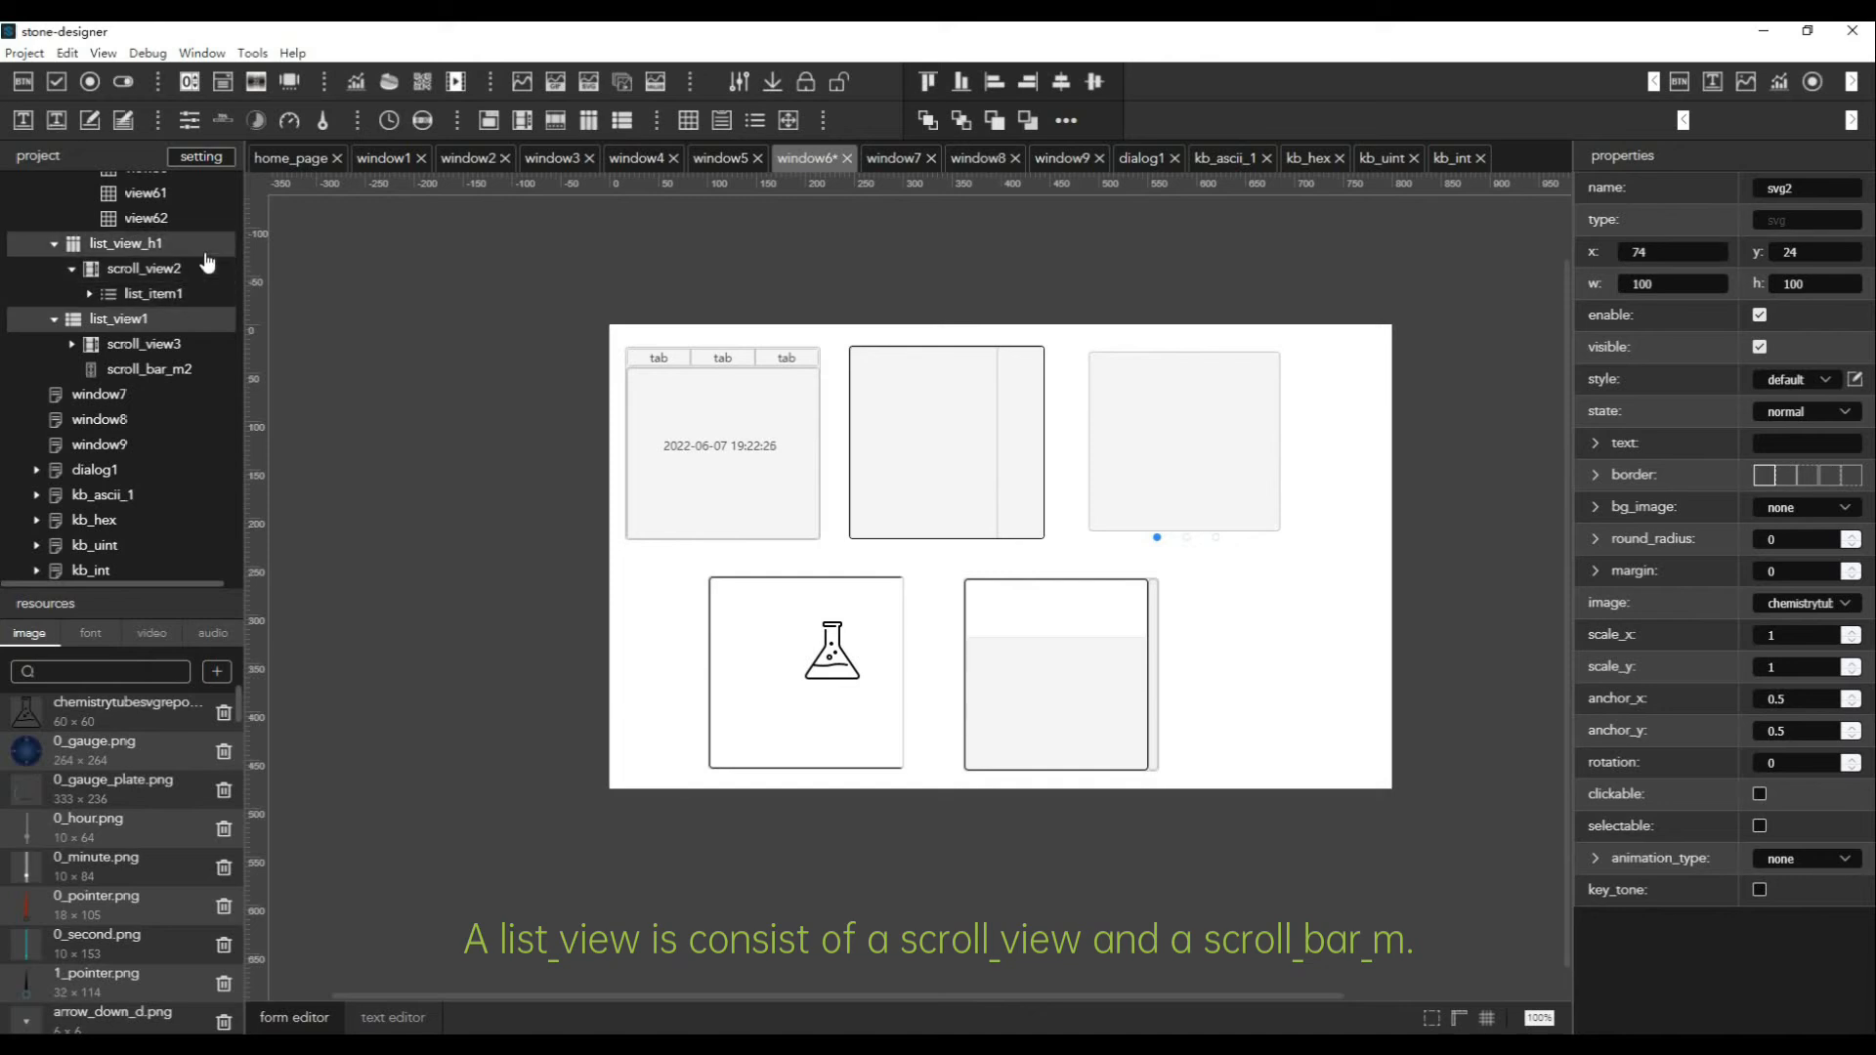
pyautogui.click(72, 345)
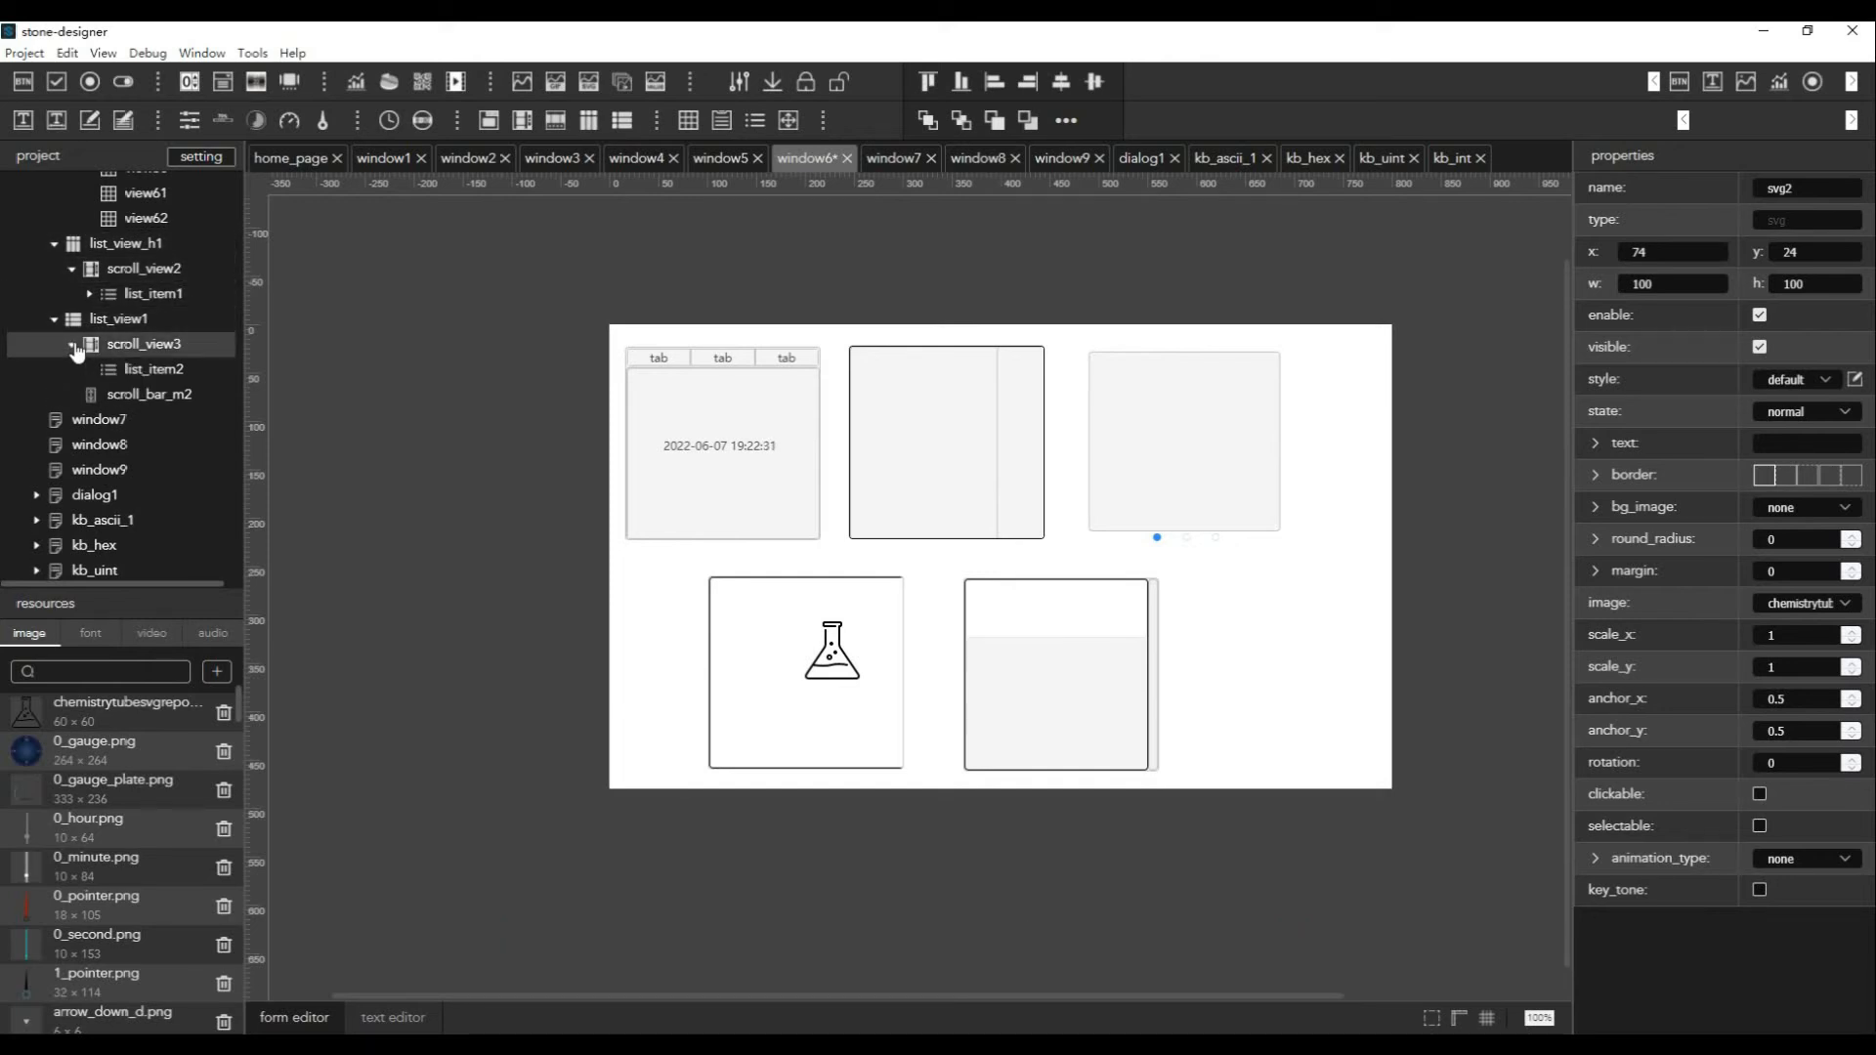
pyautogui.click(155, 350)
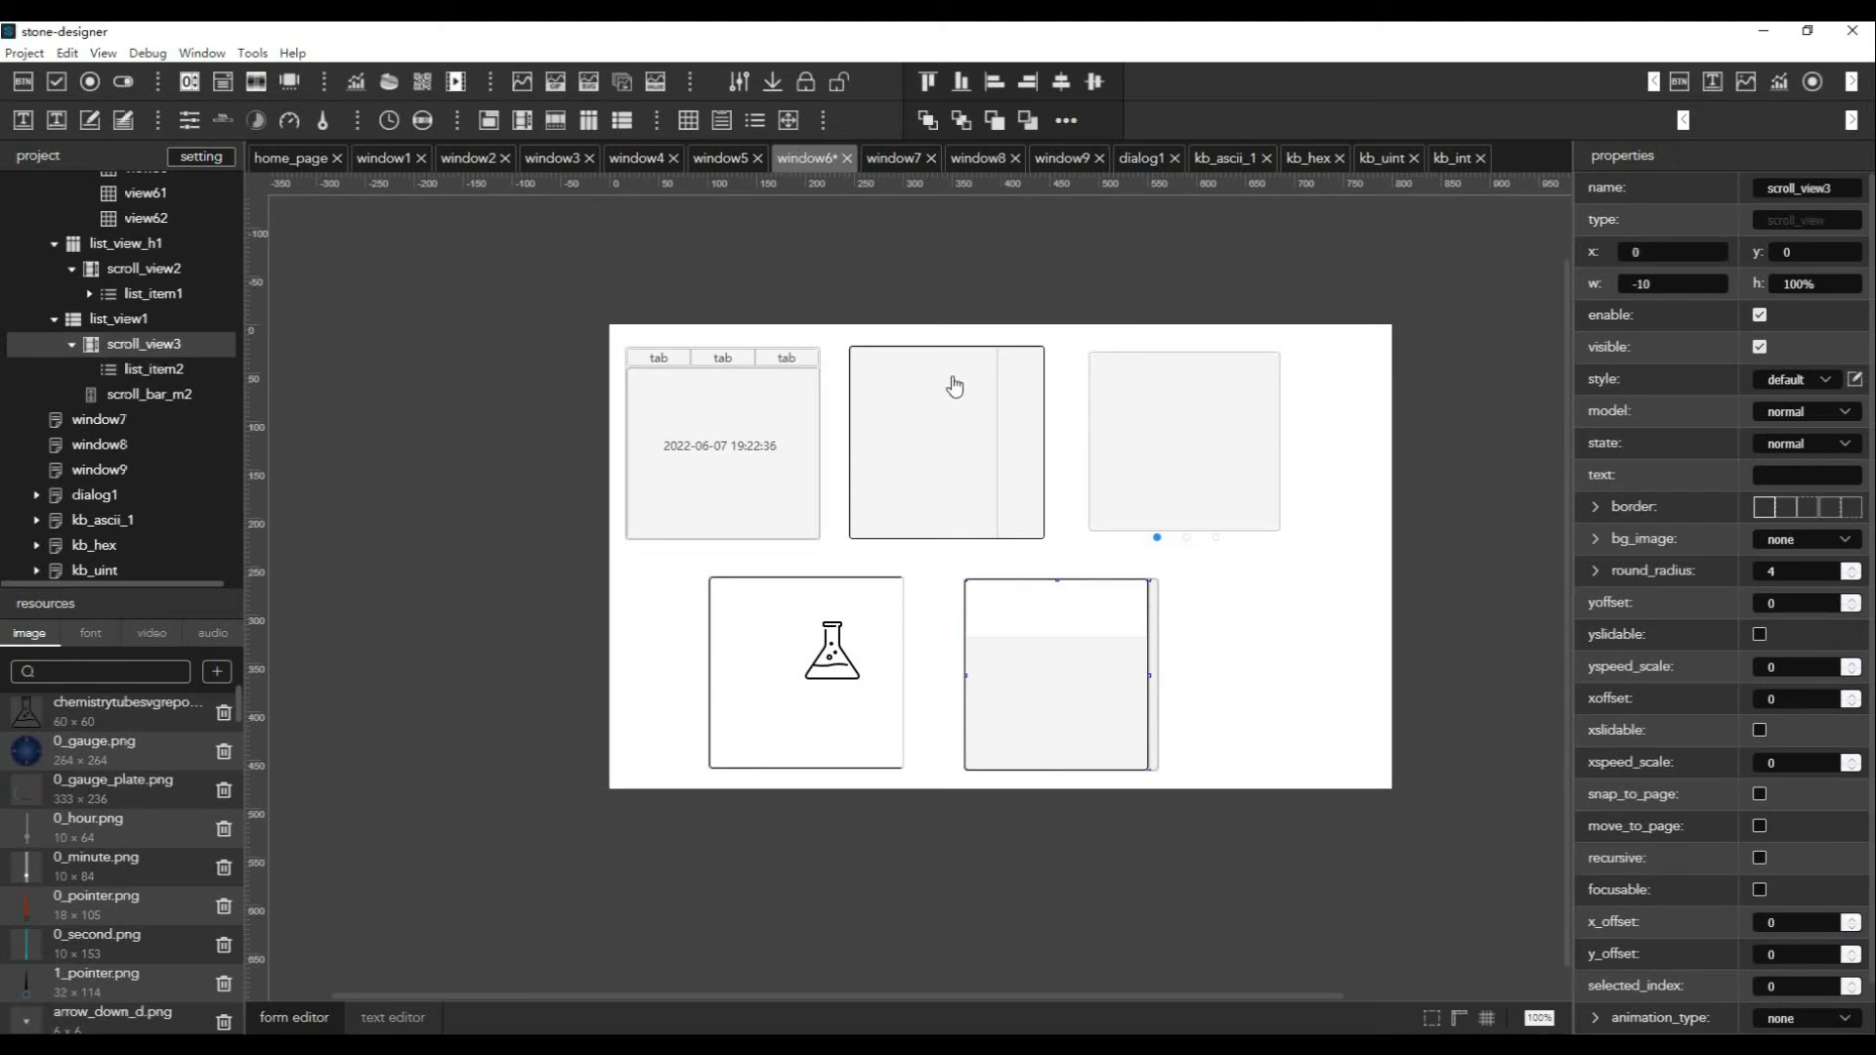
pyautogui.click(189, 379)
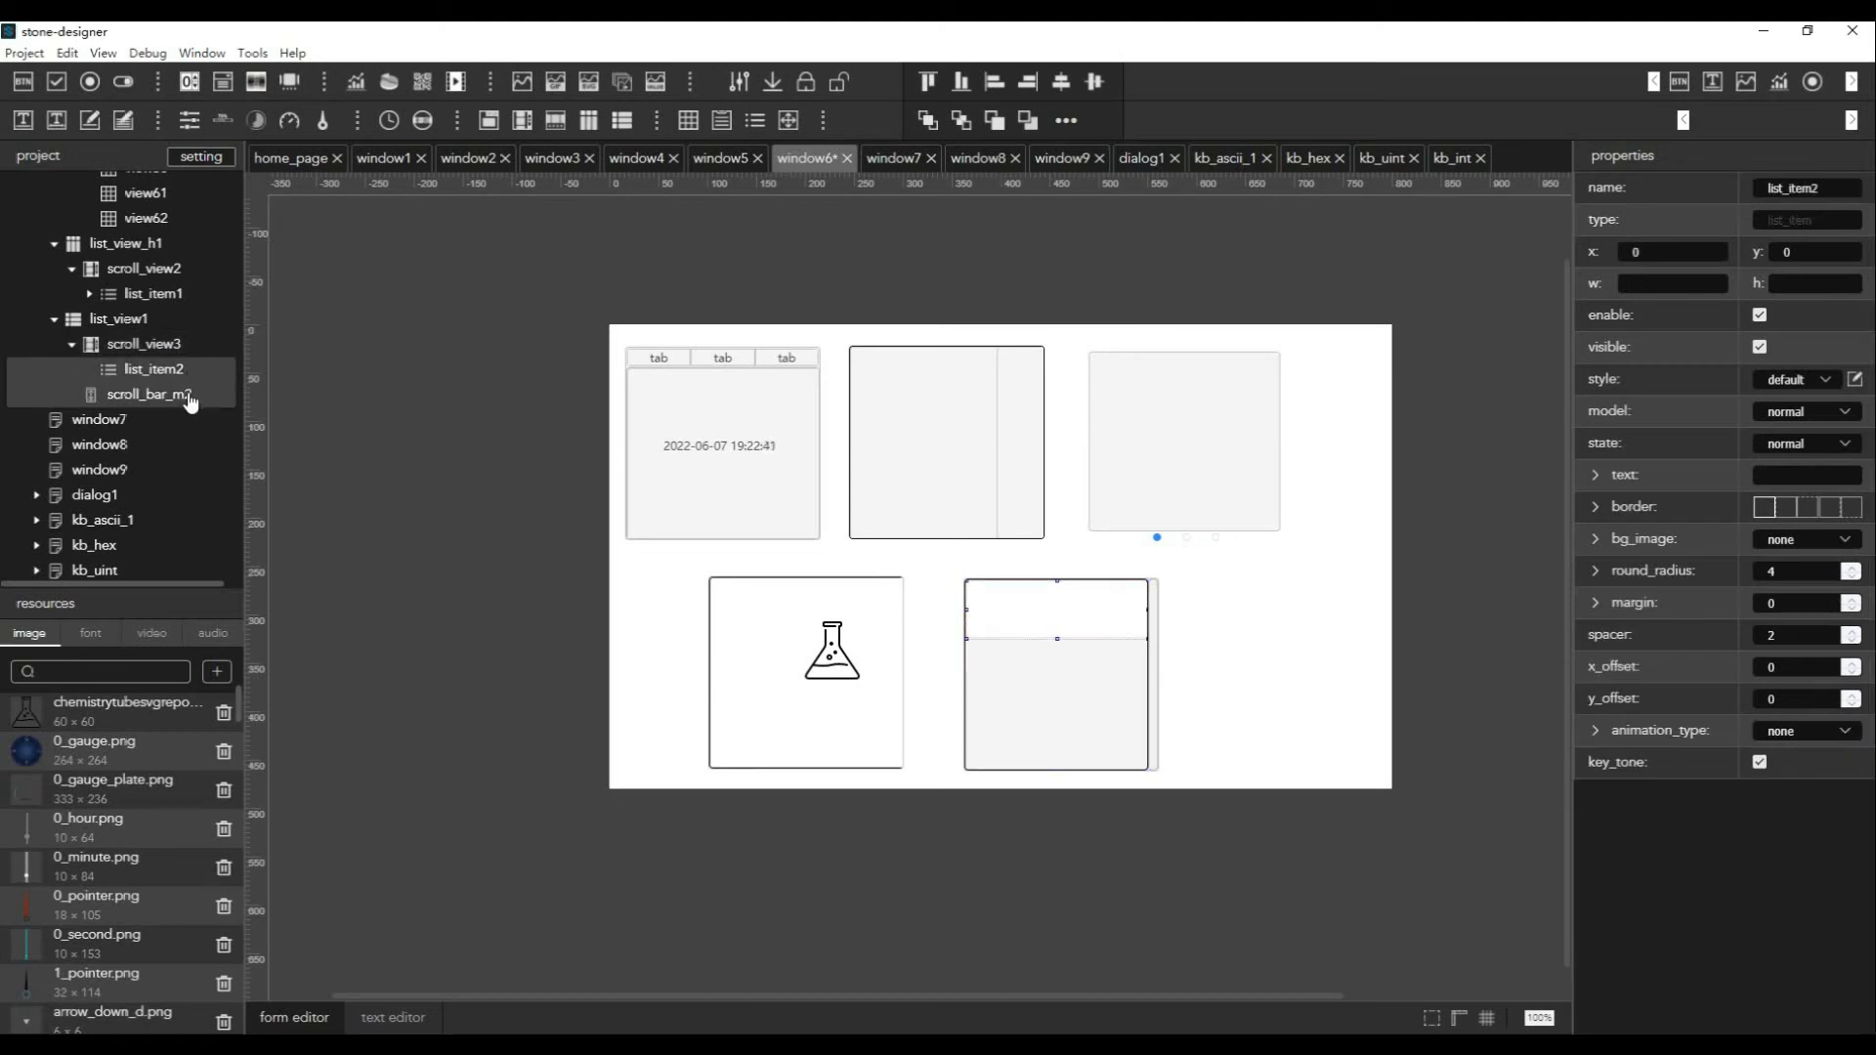
# Add two list_item widgets to scroll_view3 and select list_item2
pyautogui.rightClick(220, 350)
pyautogui.moveTo(186, 408)
pyautogui.click(294, 414)
pyautogui.rightClick(155, 348)
pyautogui.click(271, 404)
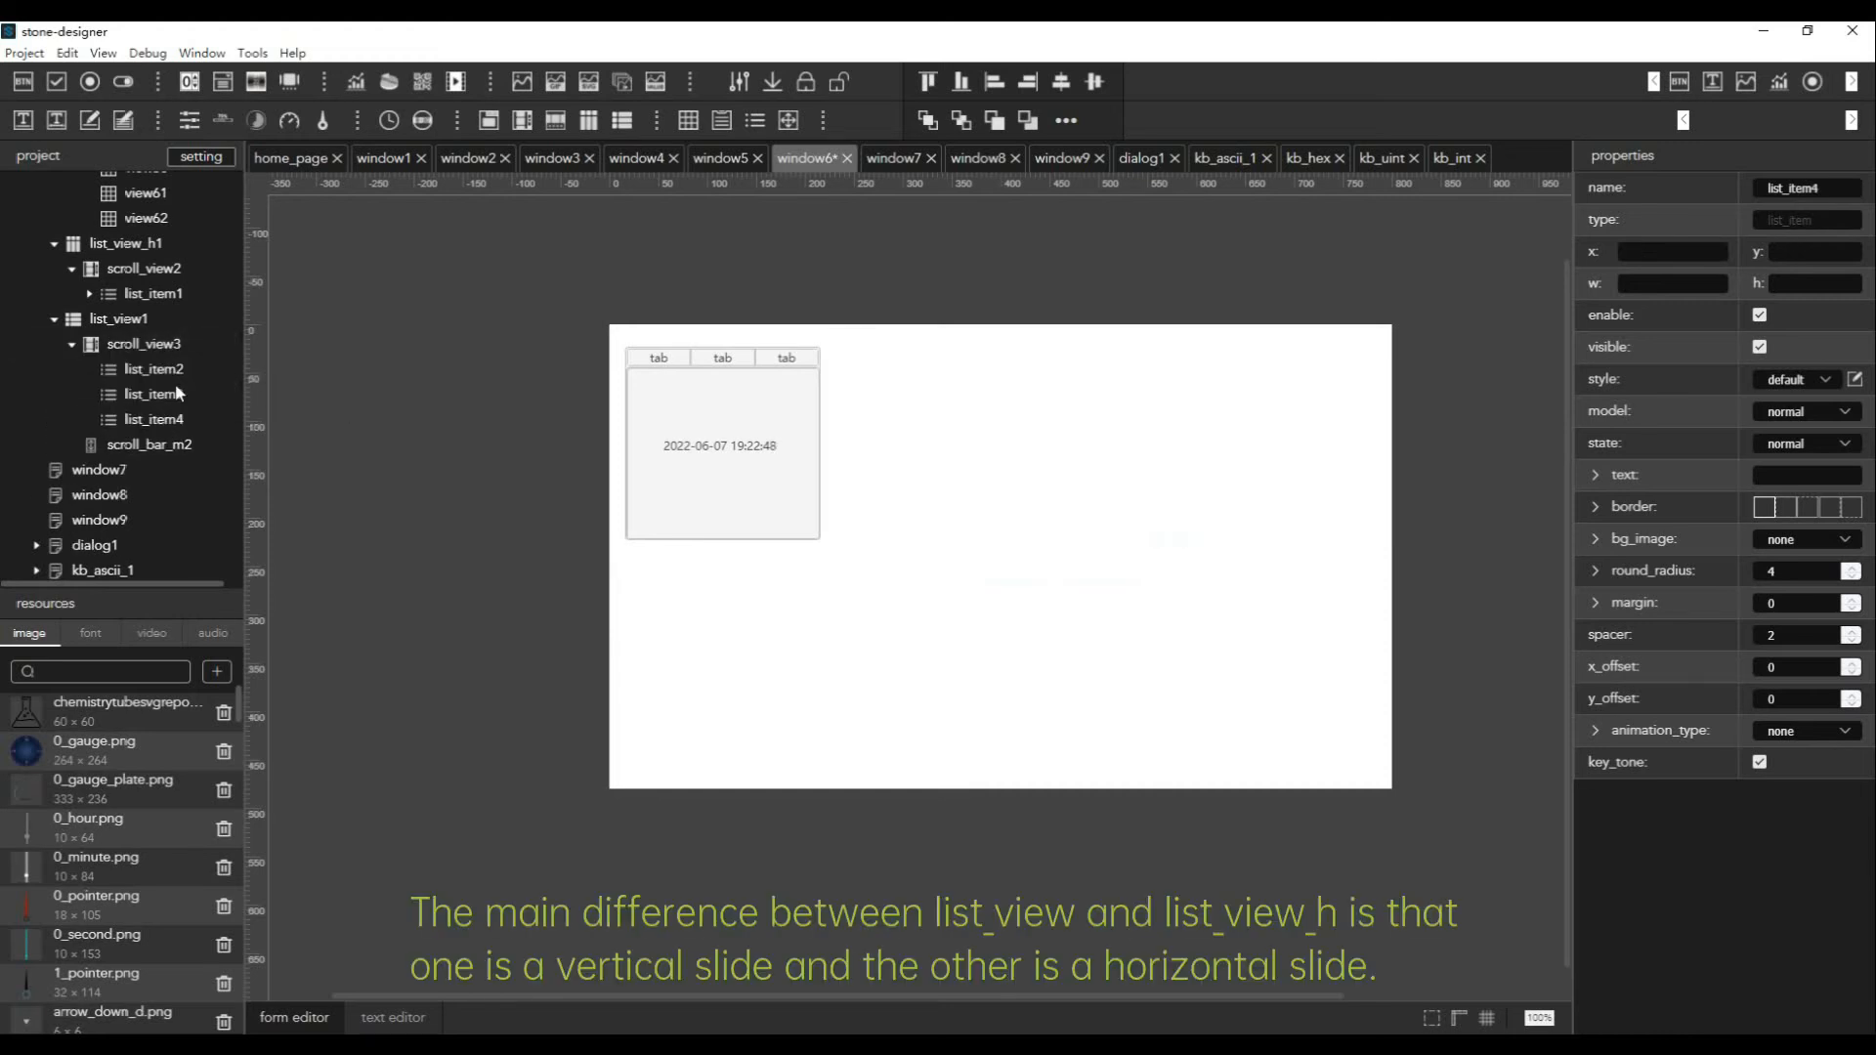
pyautogui.click(182, 377)
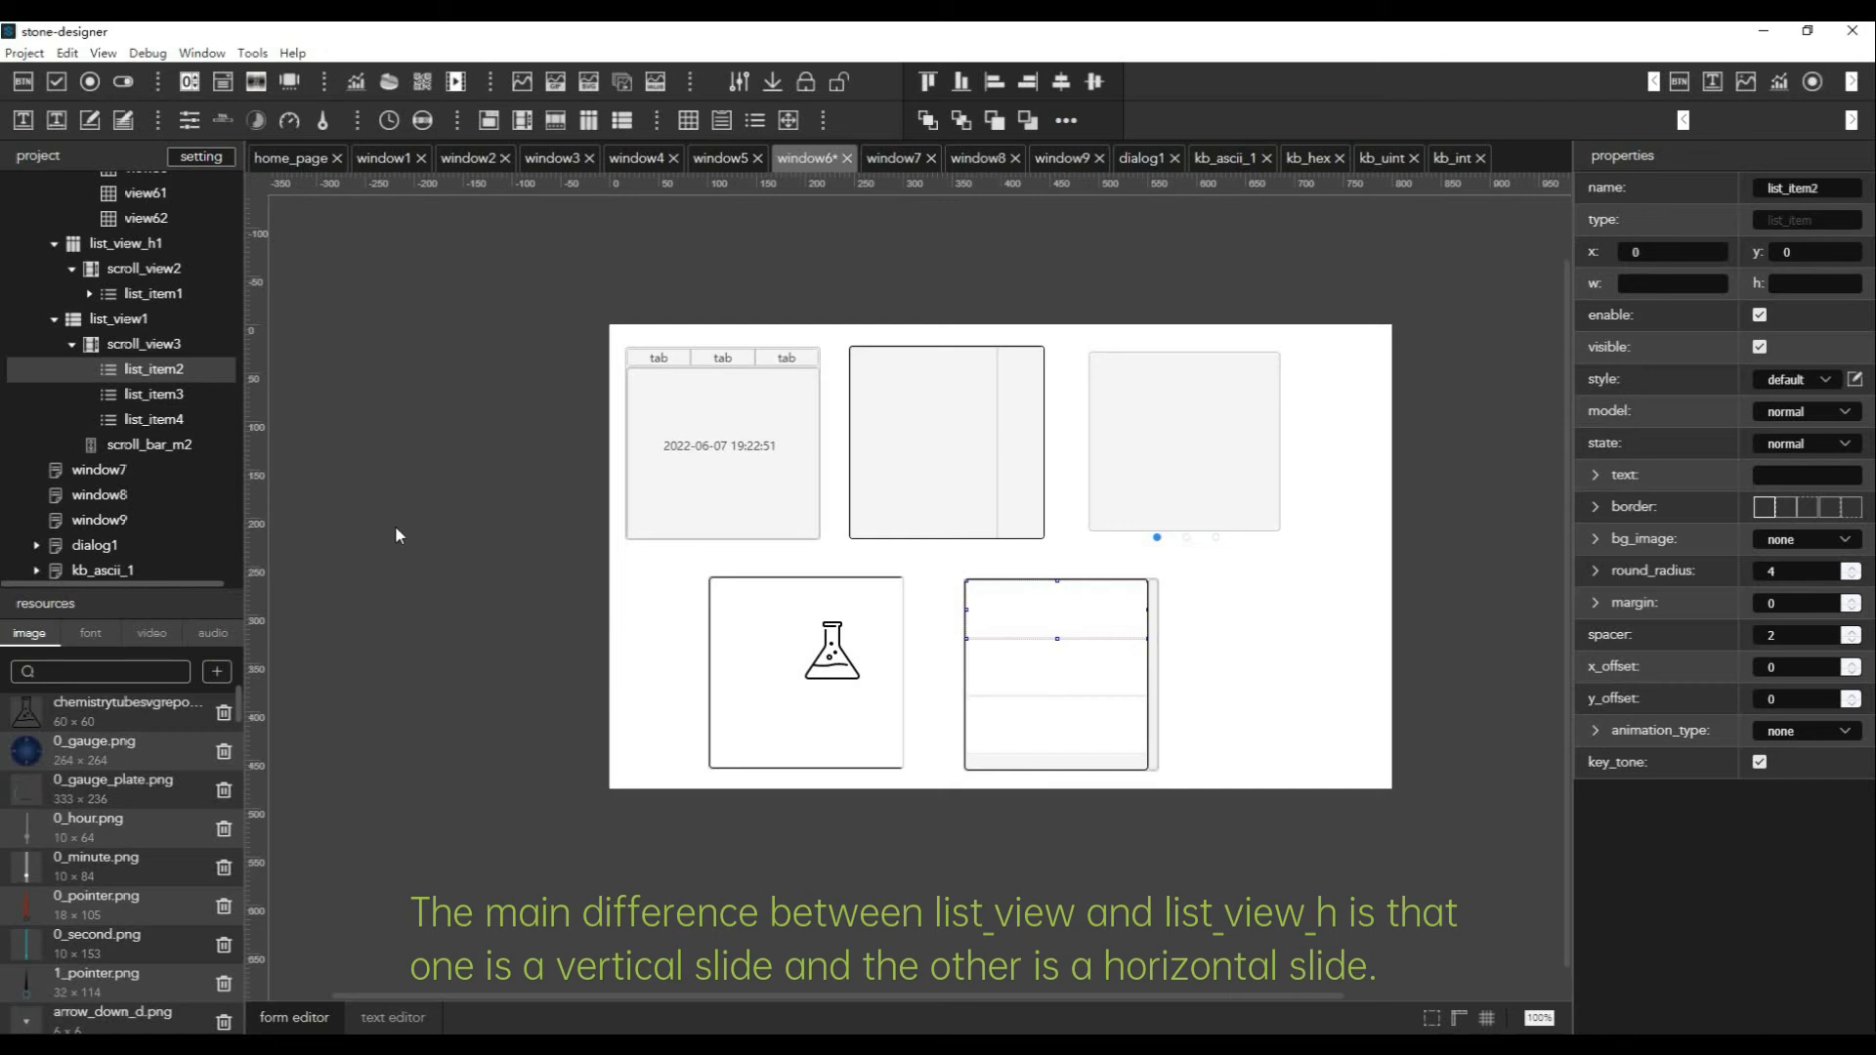
# Set list_view1's default_item_height to 80 and select scroll_bar_m2 in the project tree
pyautogui.click(144, 330)
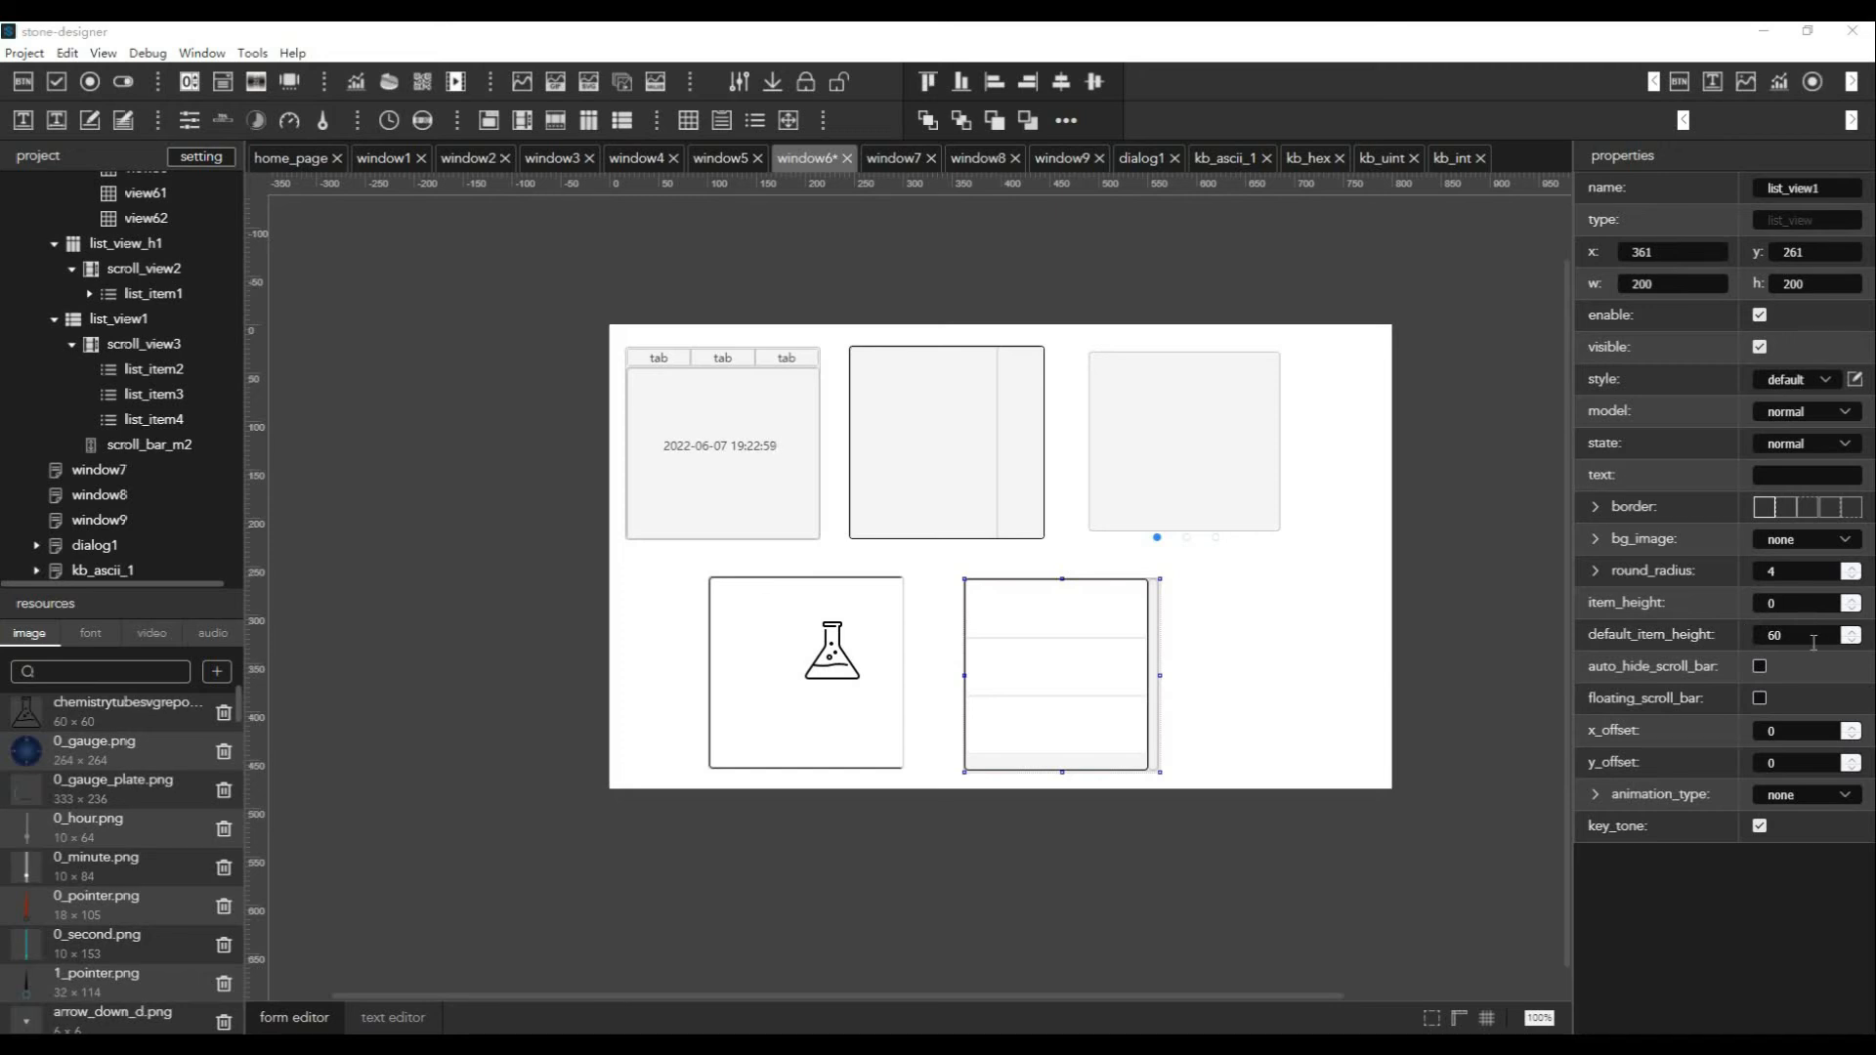
pyautogui.doubleClick(1774, 636)
pyautogui.write('80')
pyautogui.press('Return')
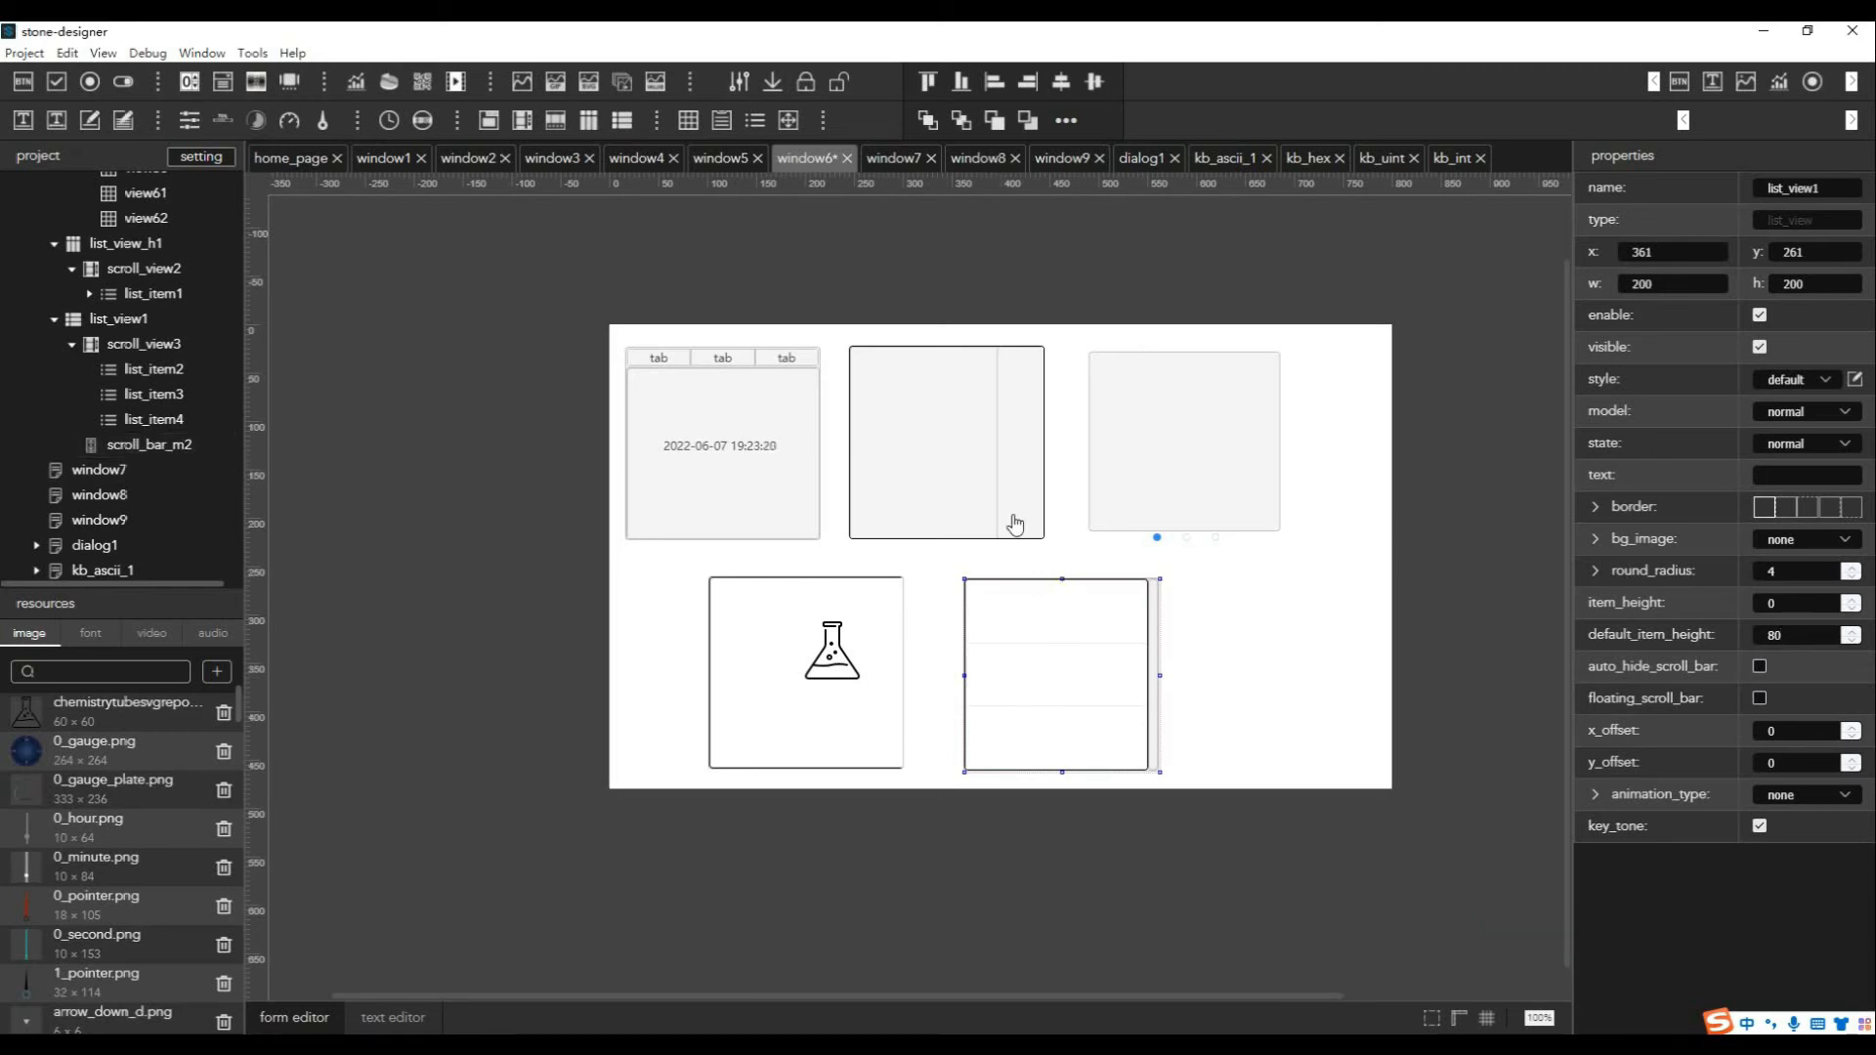
pyautogui.click(156, 453)
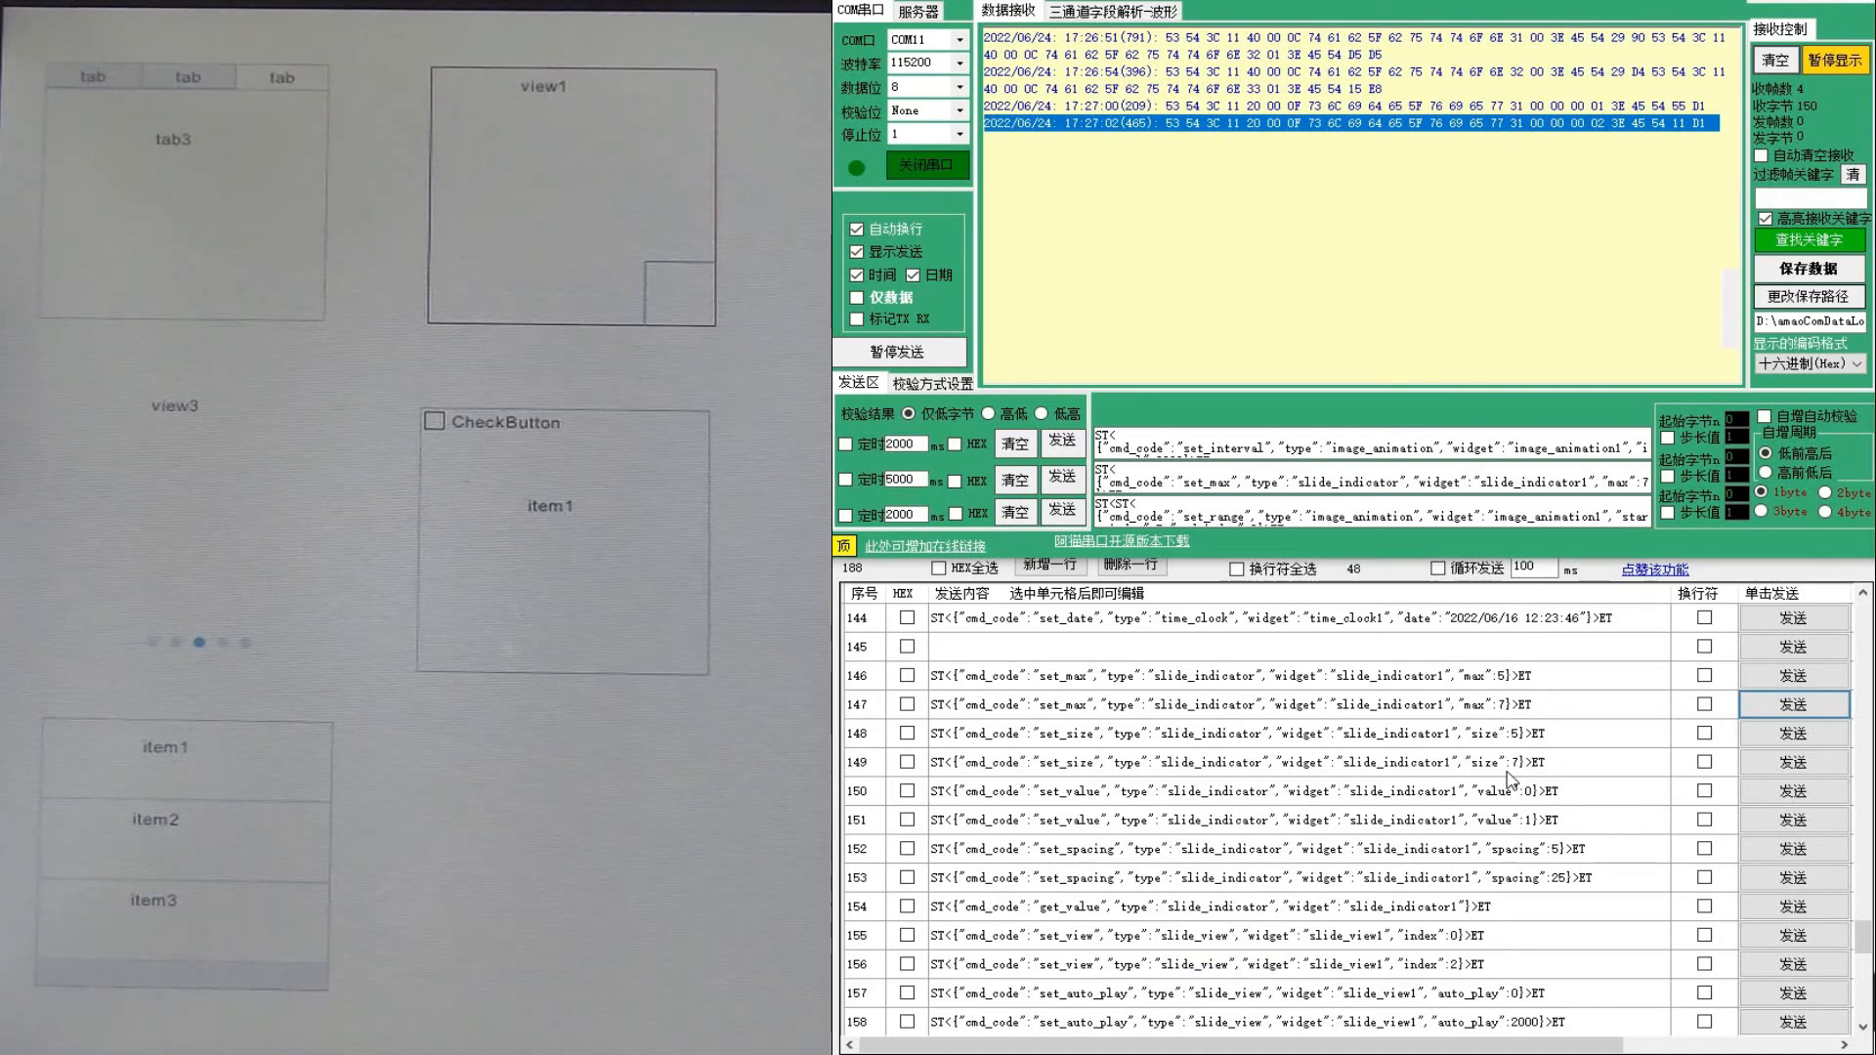
# Switch to the serial port tool and examine its received-data log
pyautogui.click(1292, 114)
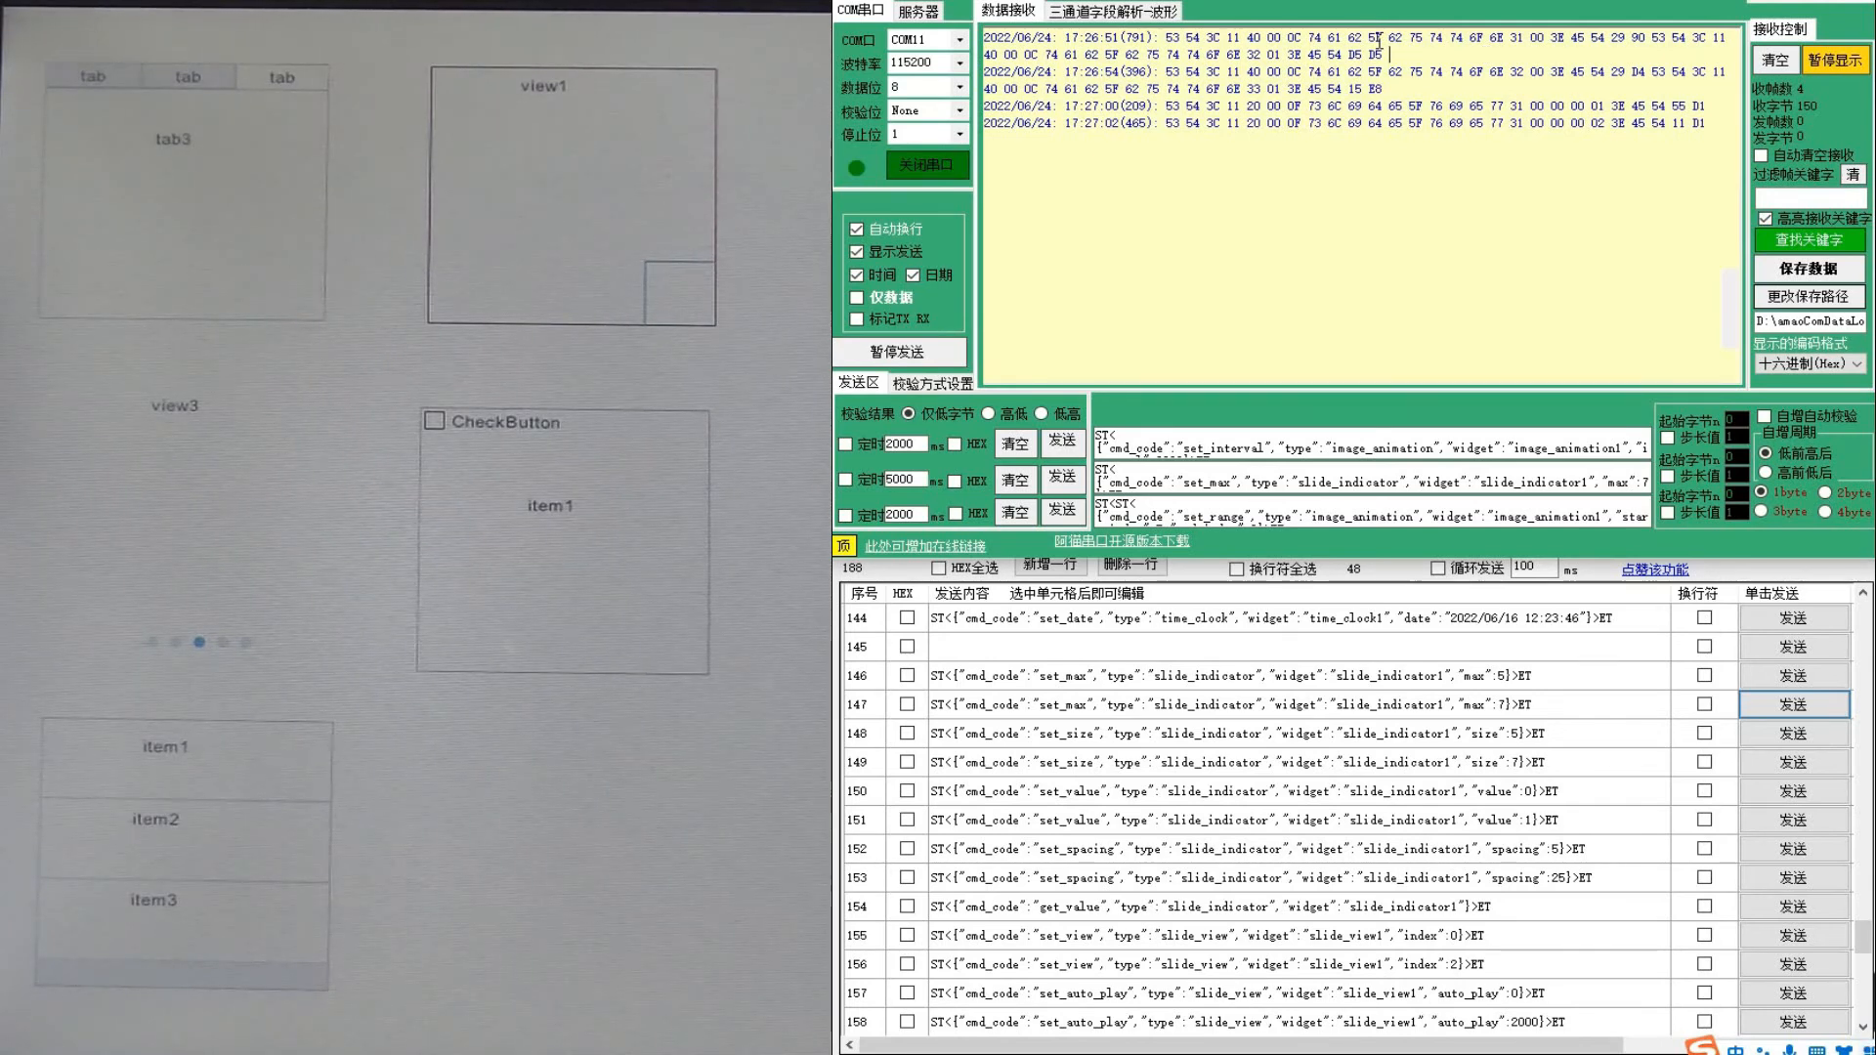
# Send slide_indicator1's set_max commands with 5 and 7, followed by its set_size commands with 5 and 7
pyautogui.click(1763, 683)
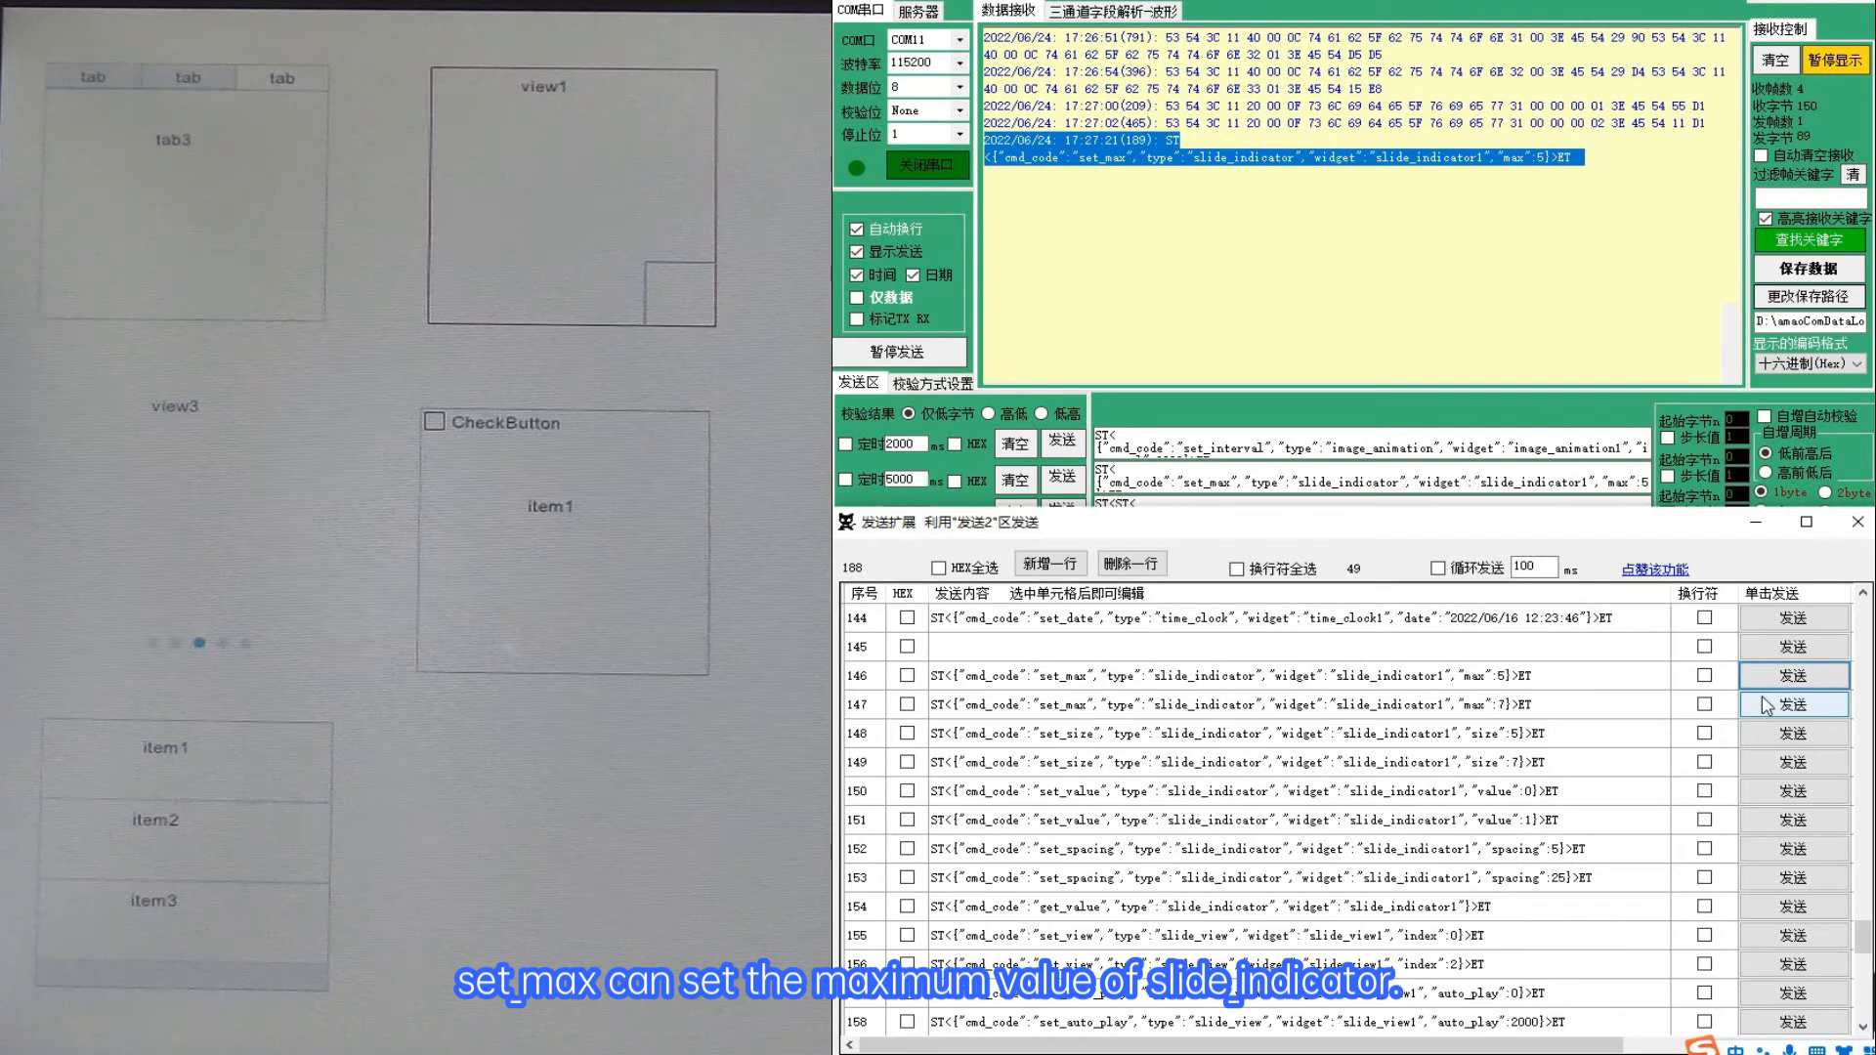
pyautogui.click(1766, 705)
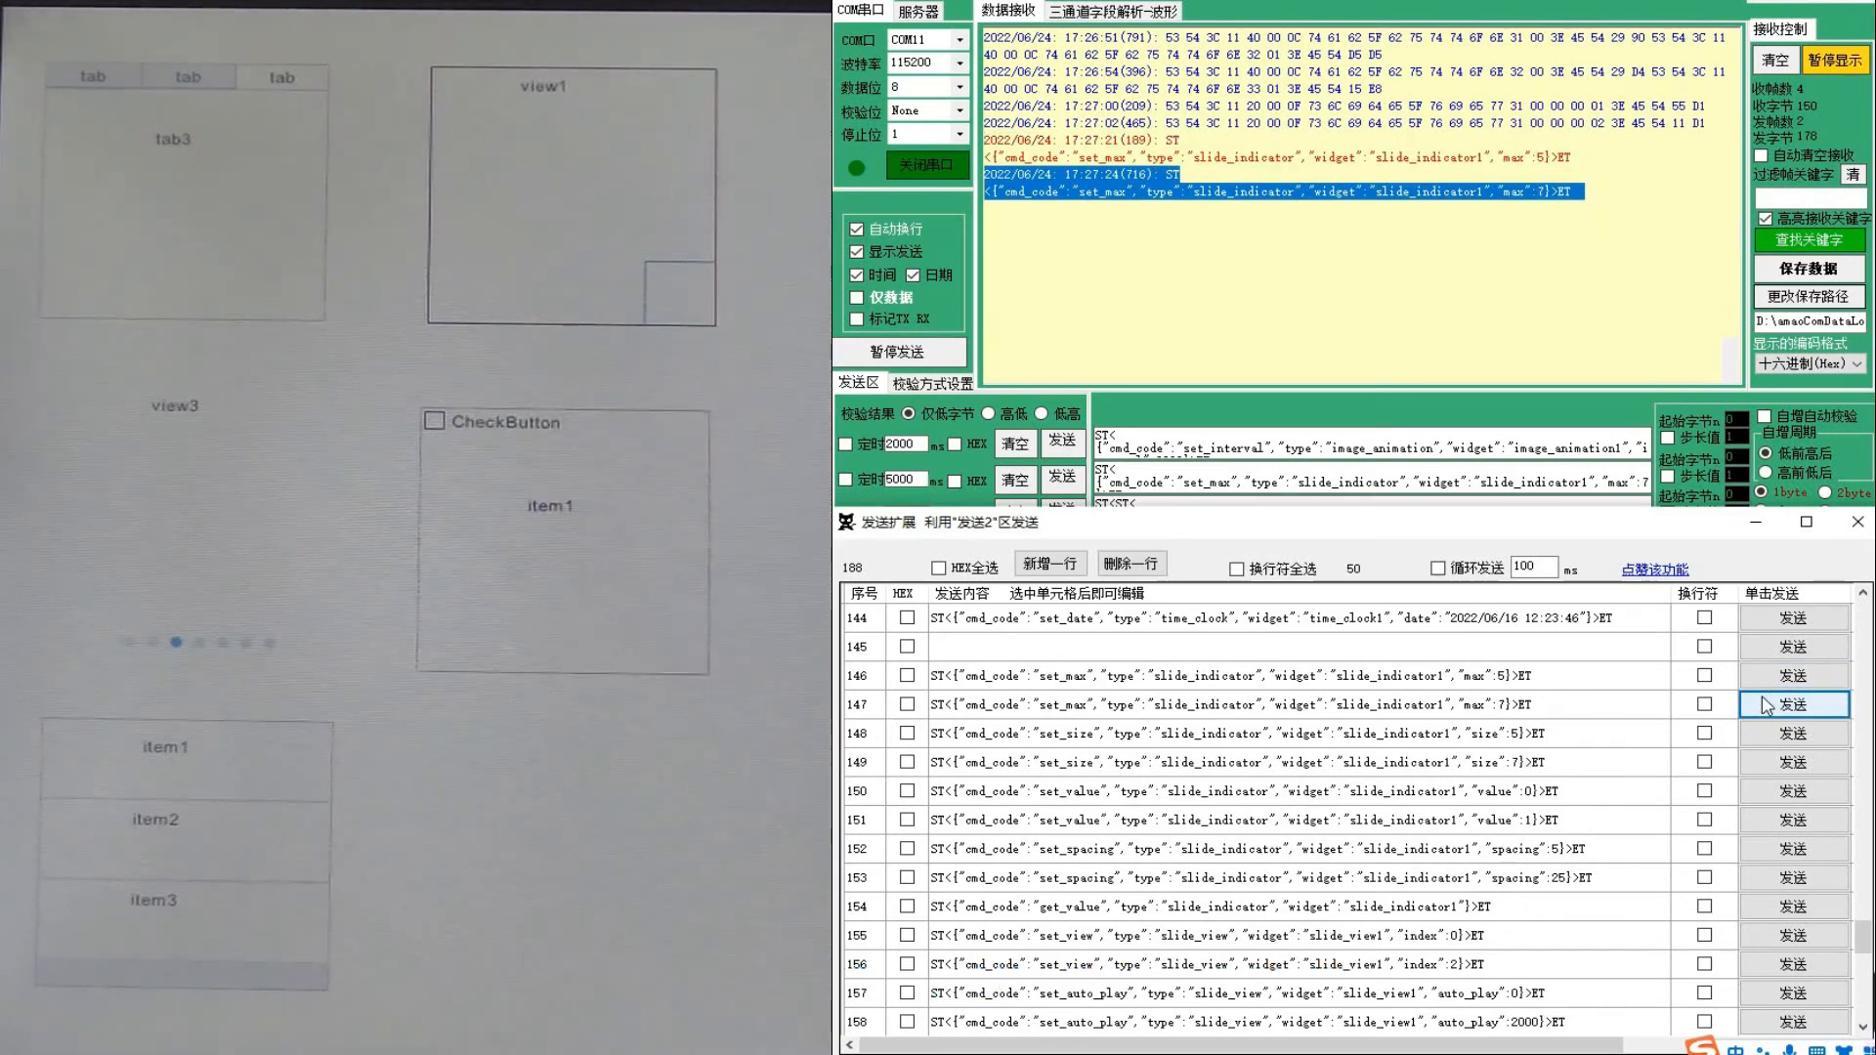
pyautogui.click(1812, 733)
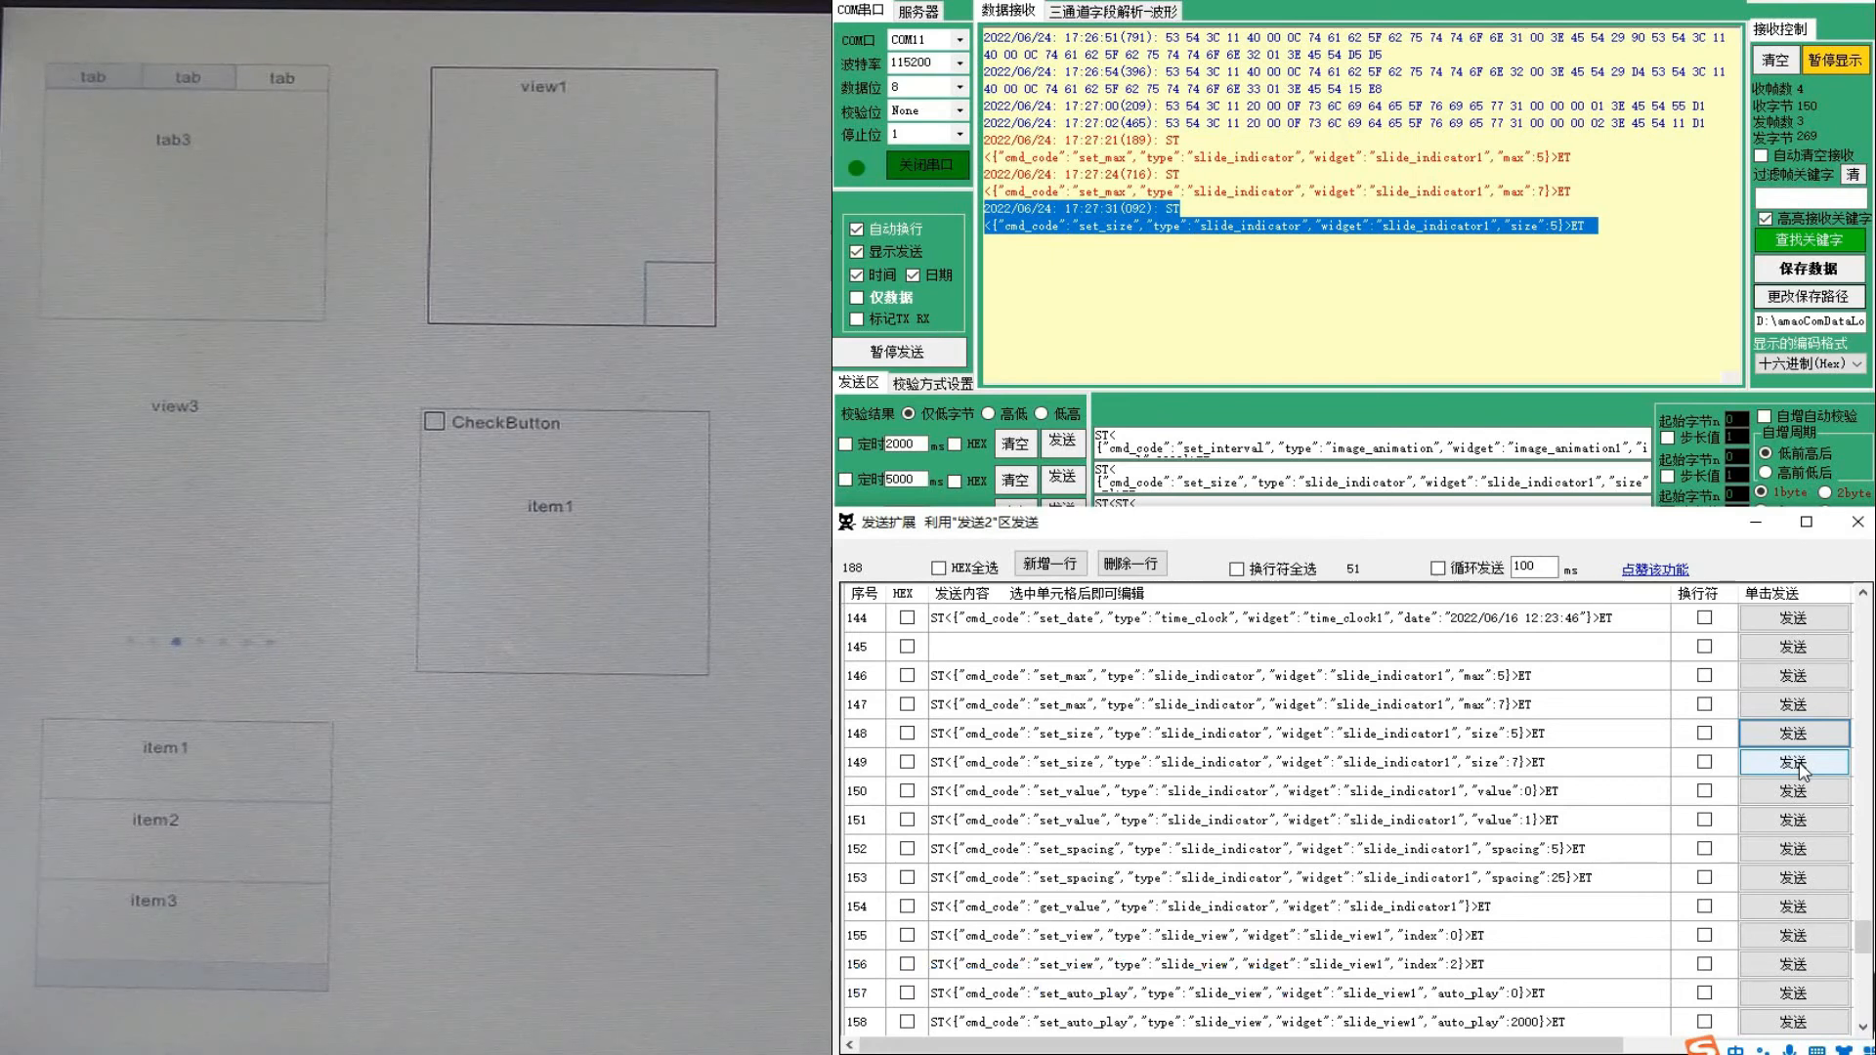
pyautogui.click(1801, 769)
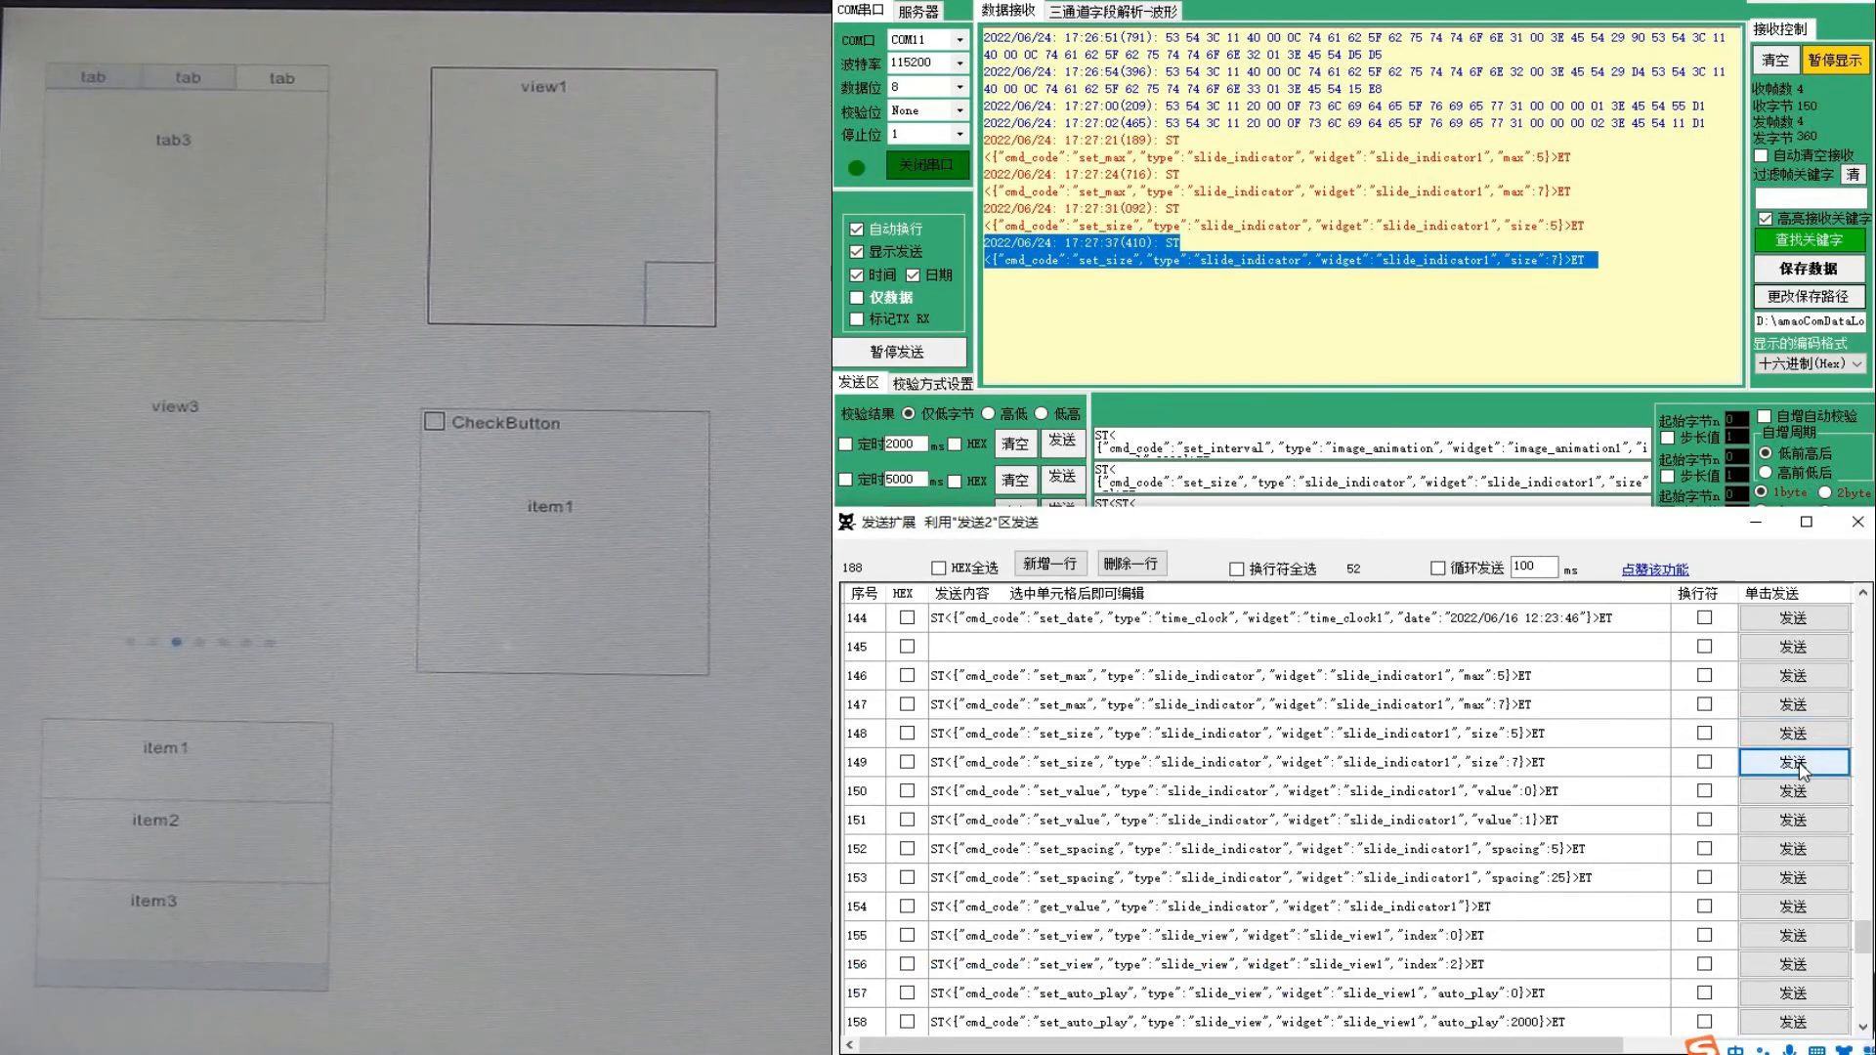
# Send slide_indicator1's set_value commands with 0 and 1, followed by its set_spacing commands with 5 and 25
pyautogui.click(1761, 796)
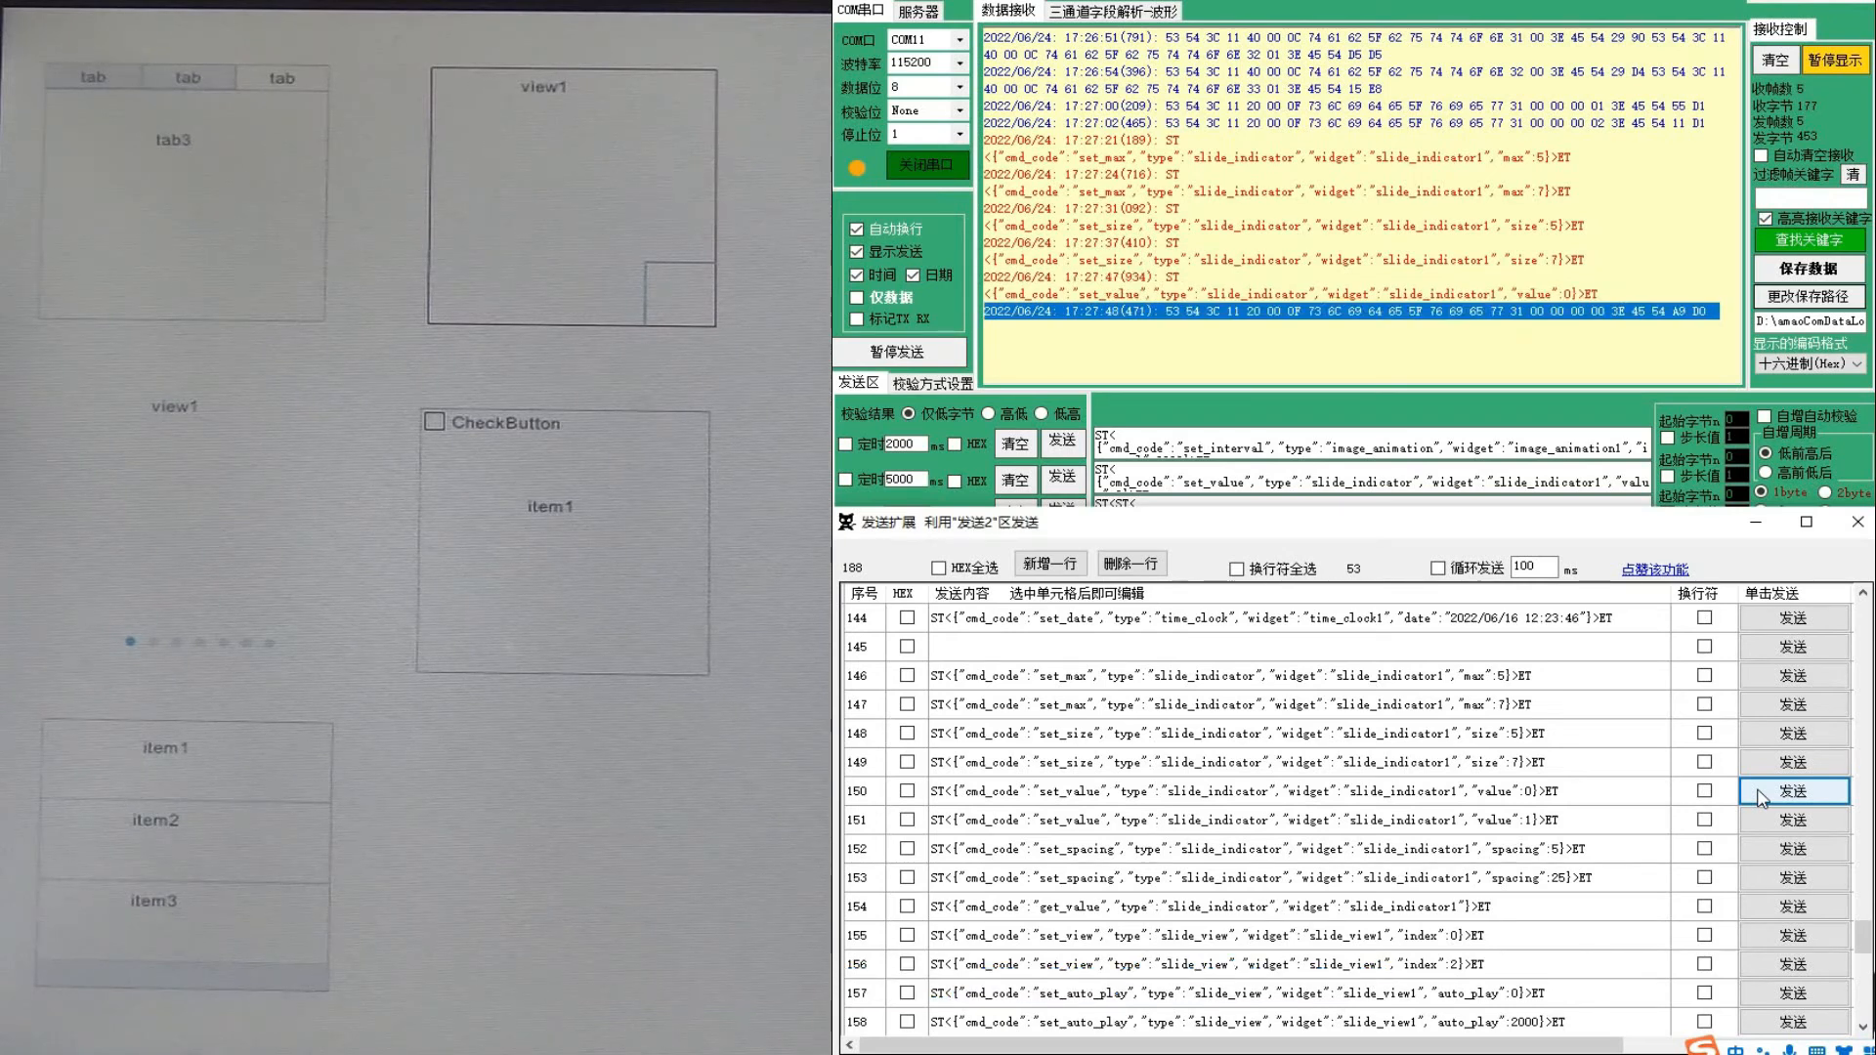
pyautogui.click(1778, 826)
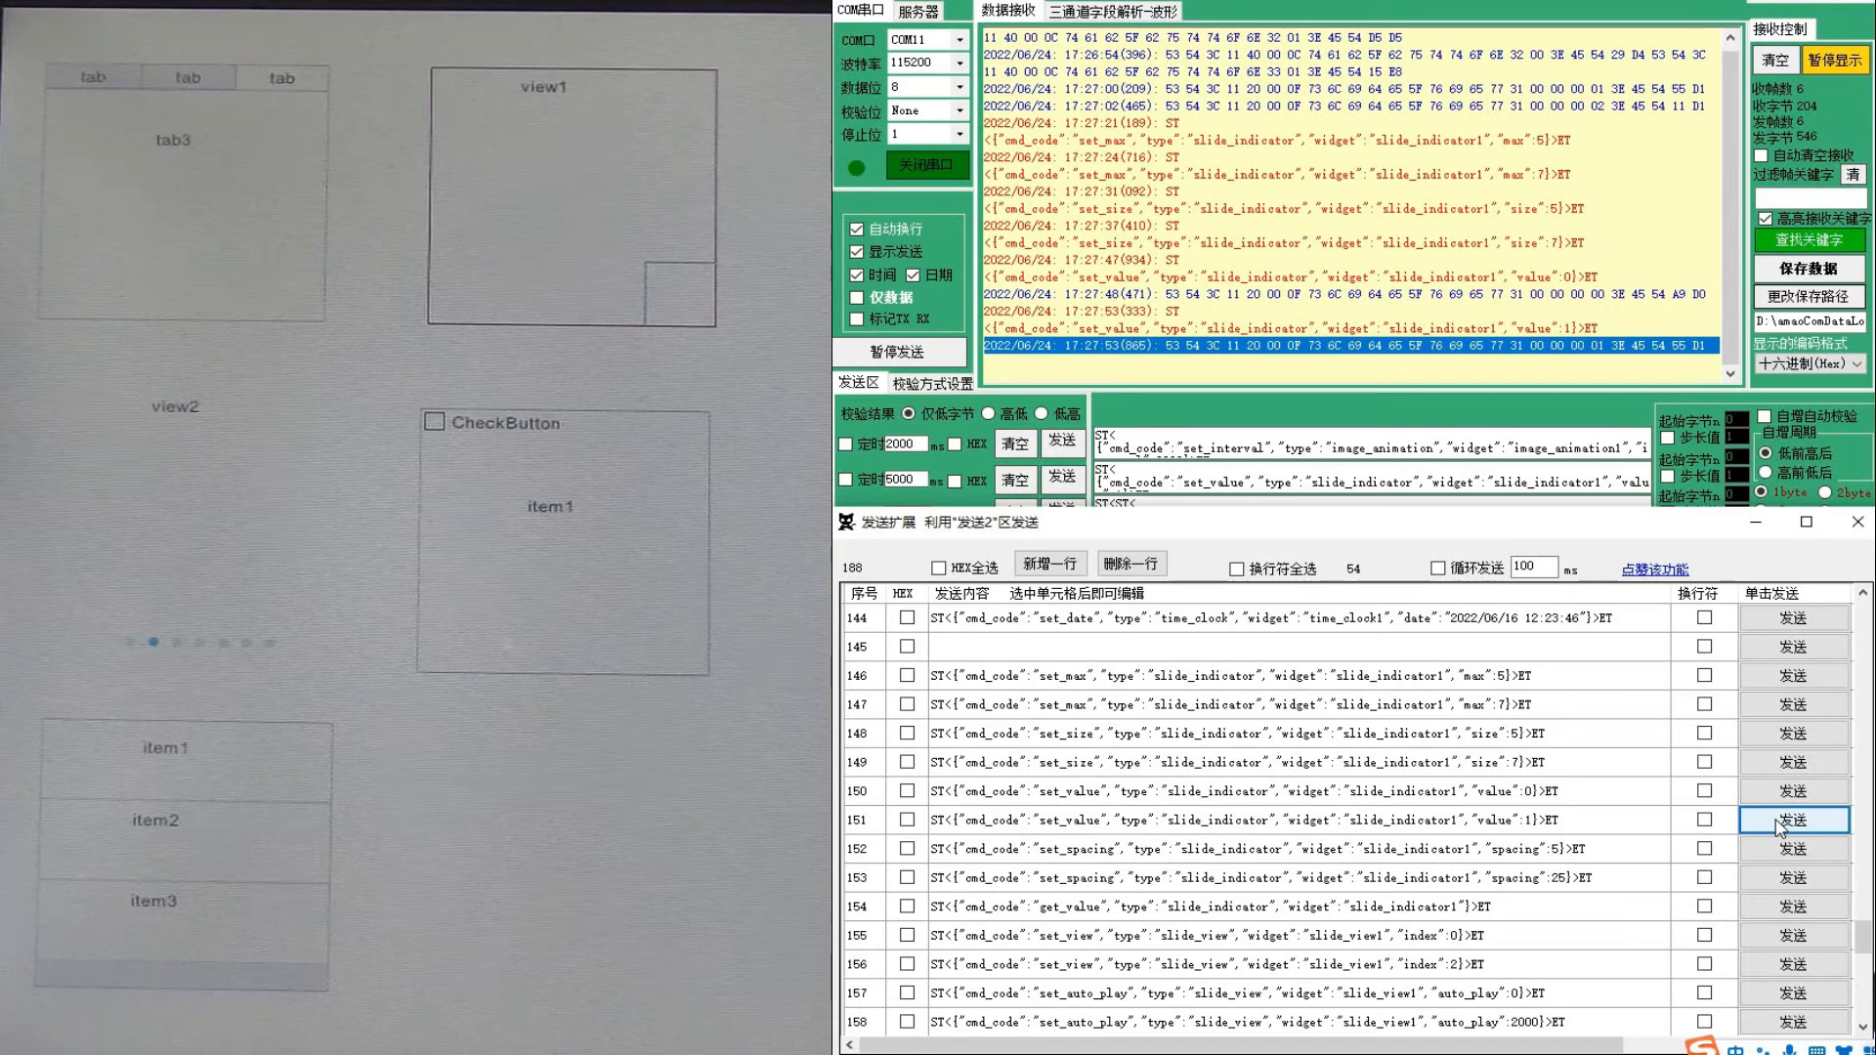
pyautogui.scroll(-2, 1778, 825)
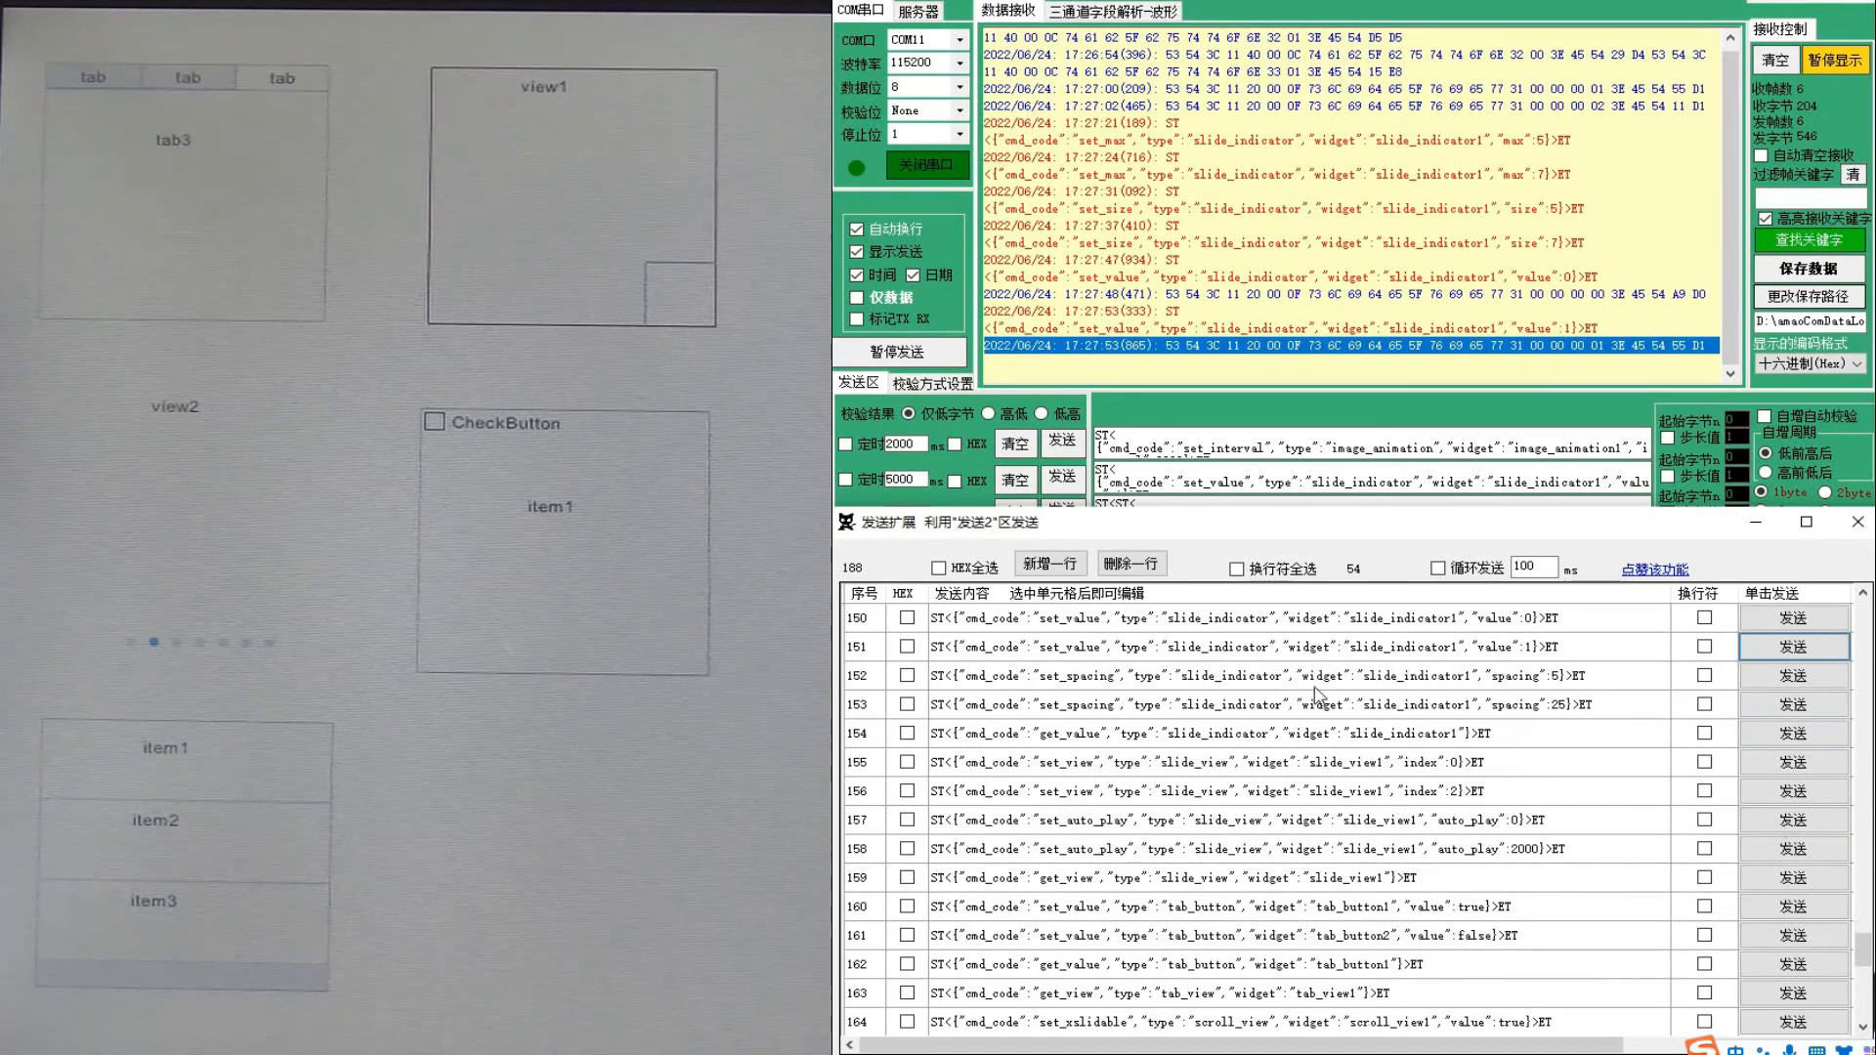
pyautogui.click(1767, 682)
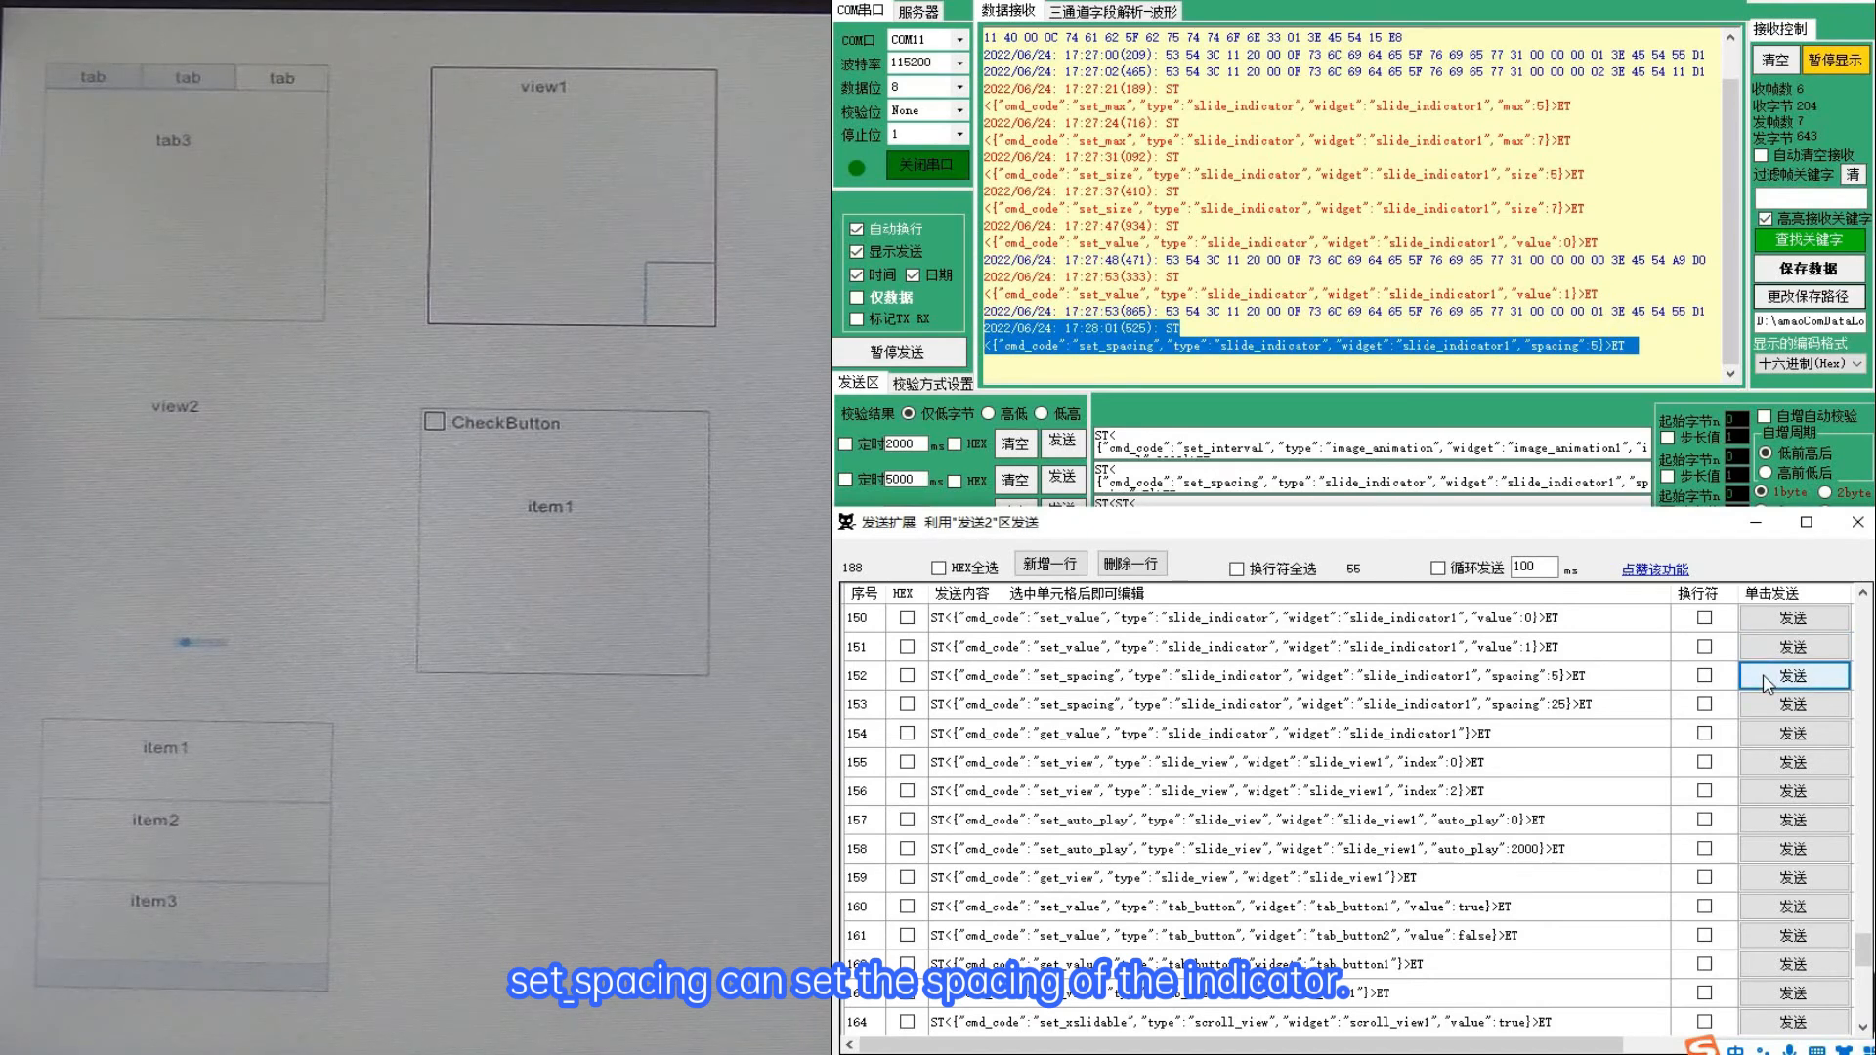
pyautogui.click(1771, 702)
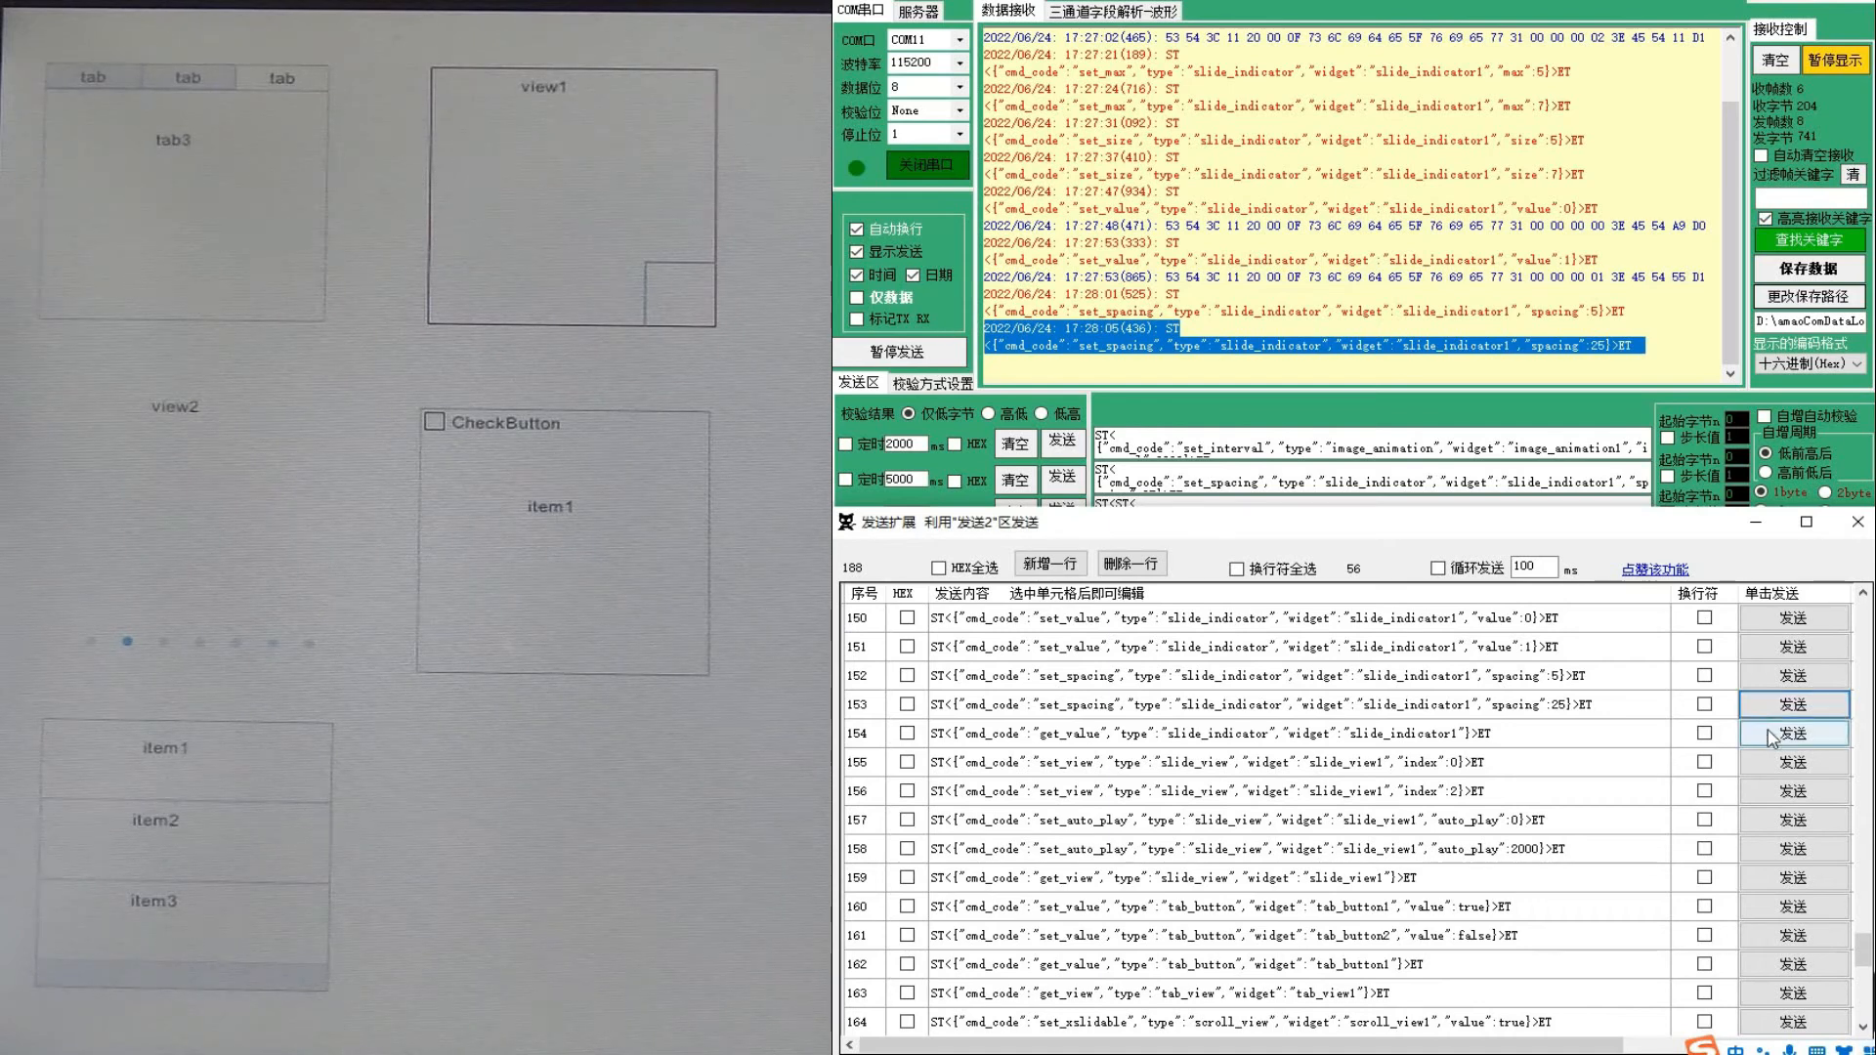
# Query slide_indicator1 twice with the get_value command and examine the replies in the received-data log
pyautogui.click(1771, 735)
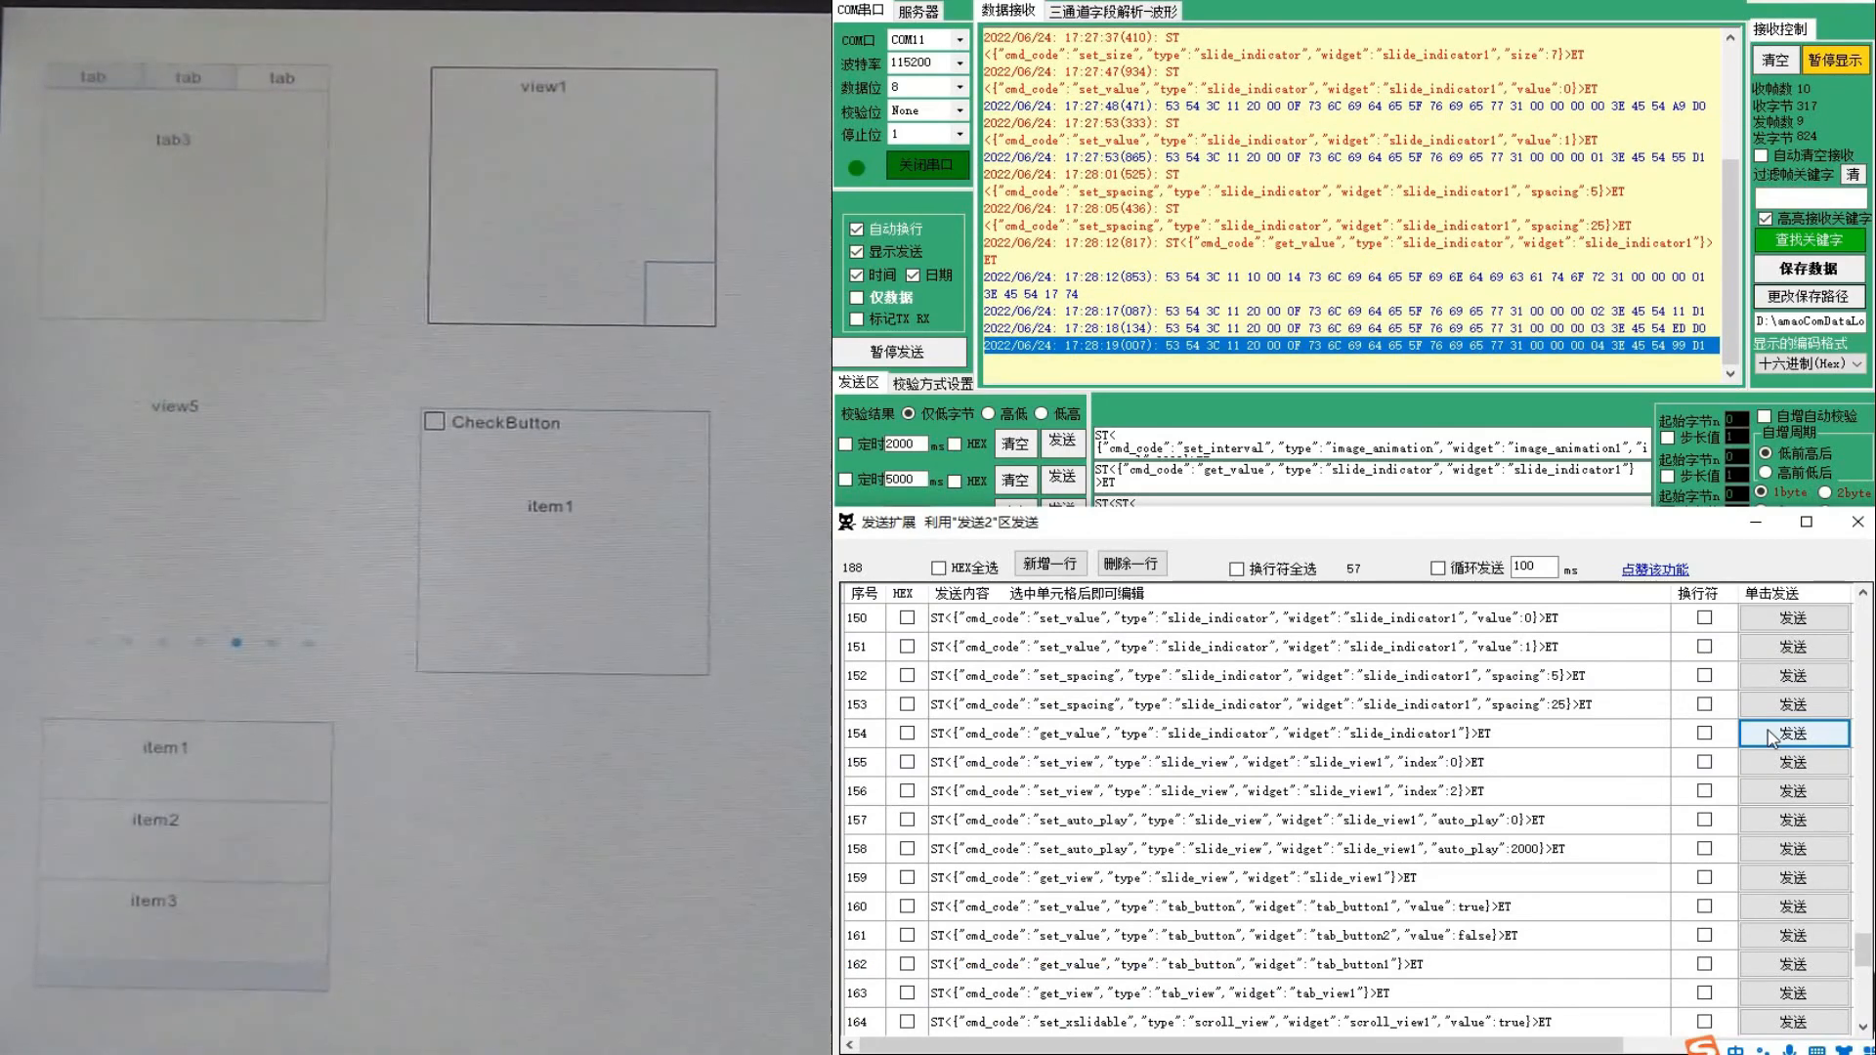
pyautogui.click(1773, 735)
pyautogui.click(1716, 350)
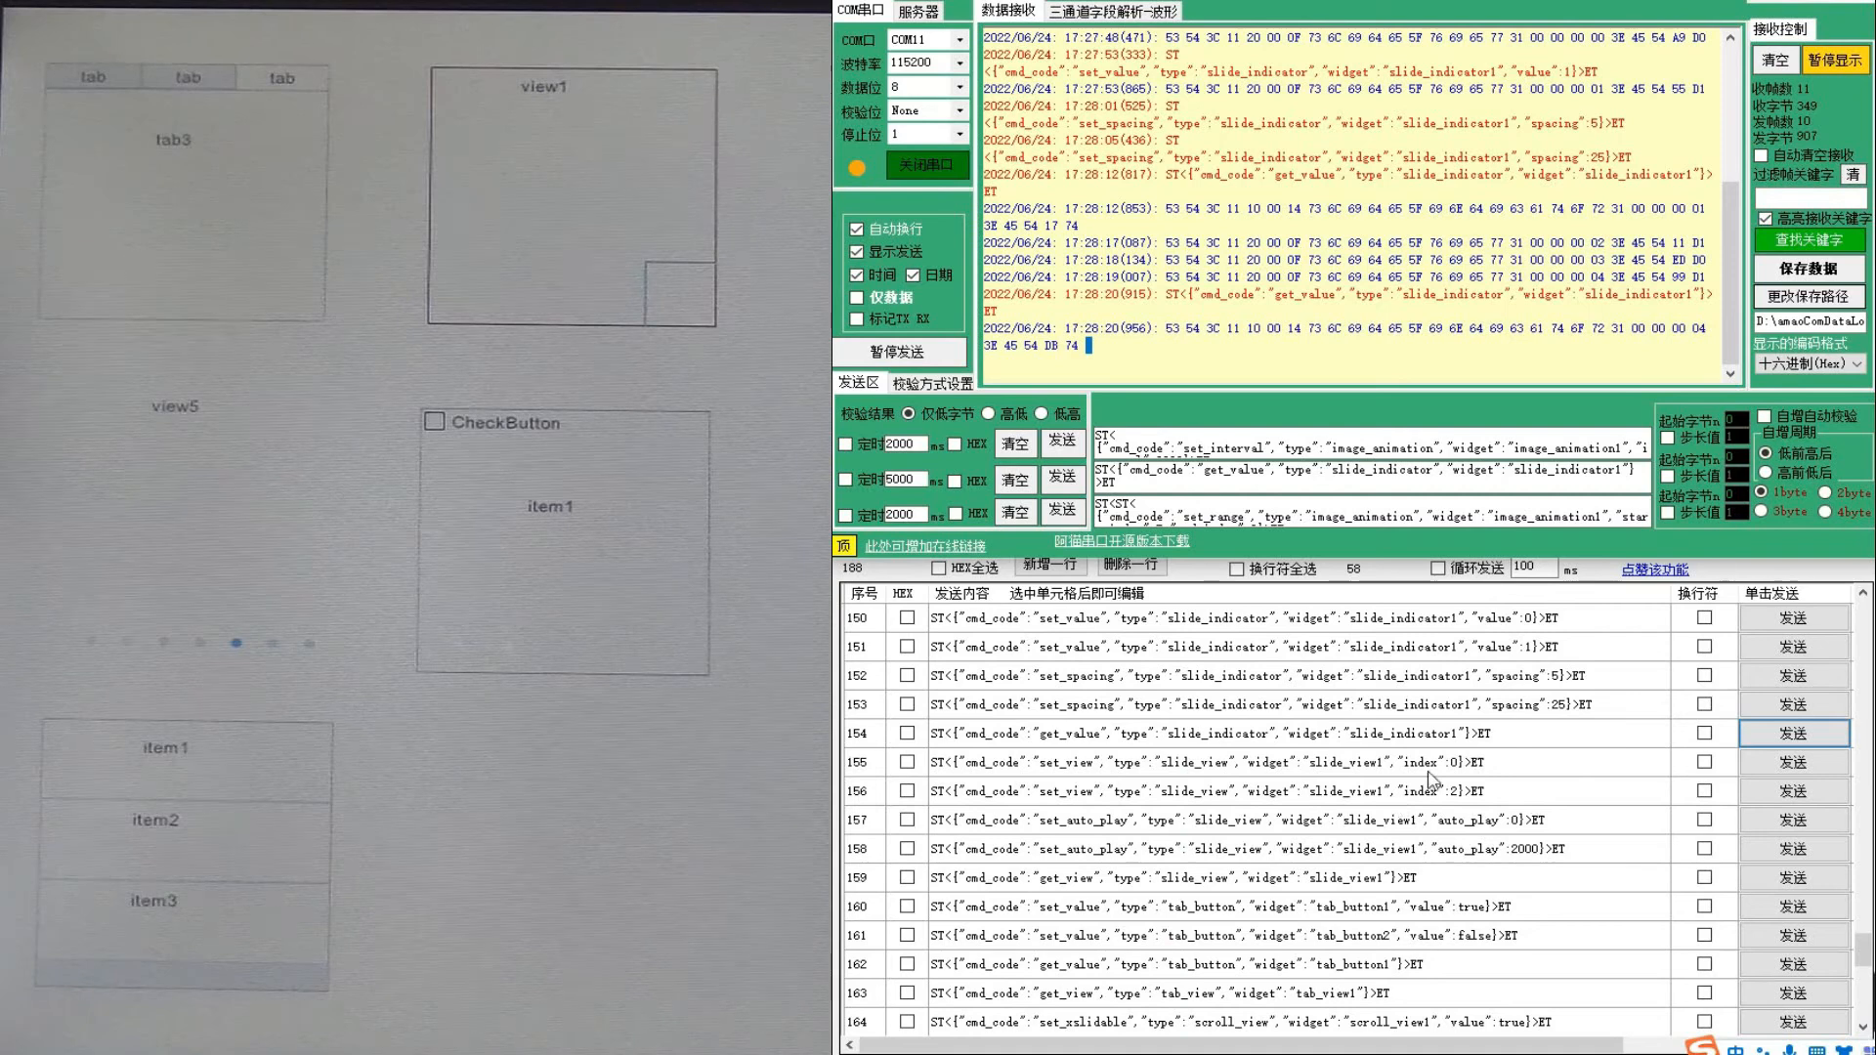
# Send the set_view commands for slide_view1 with index 0 and index 2
pyautogui.click(1565, 773)
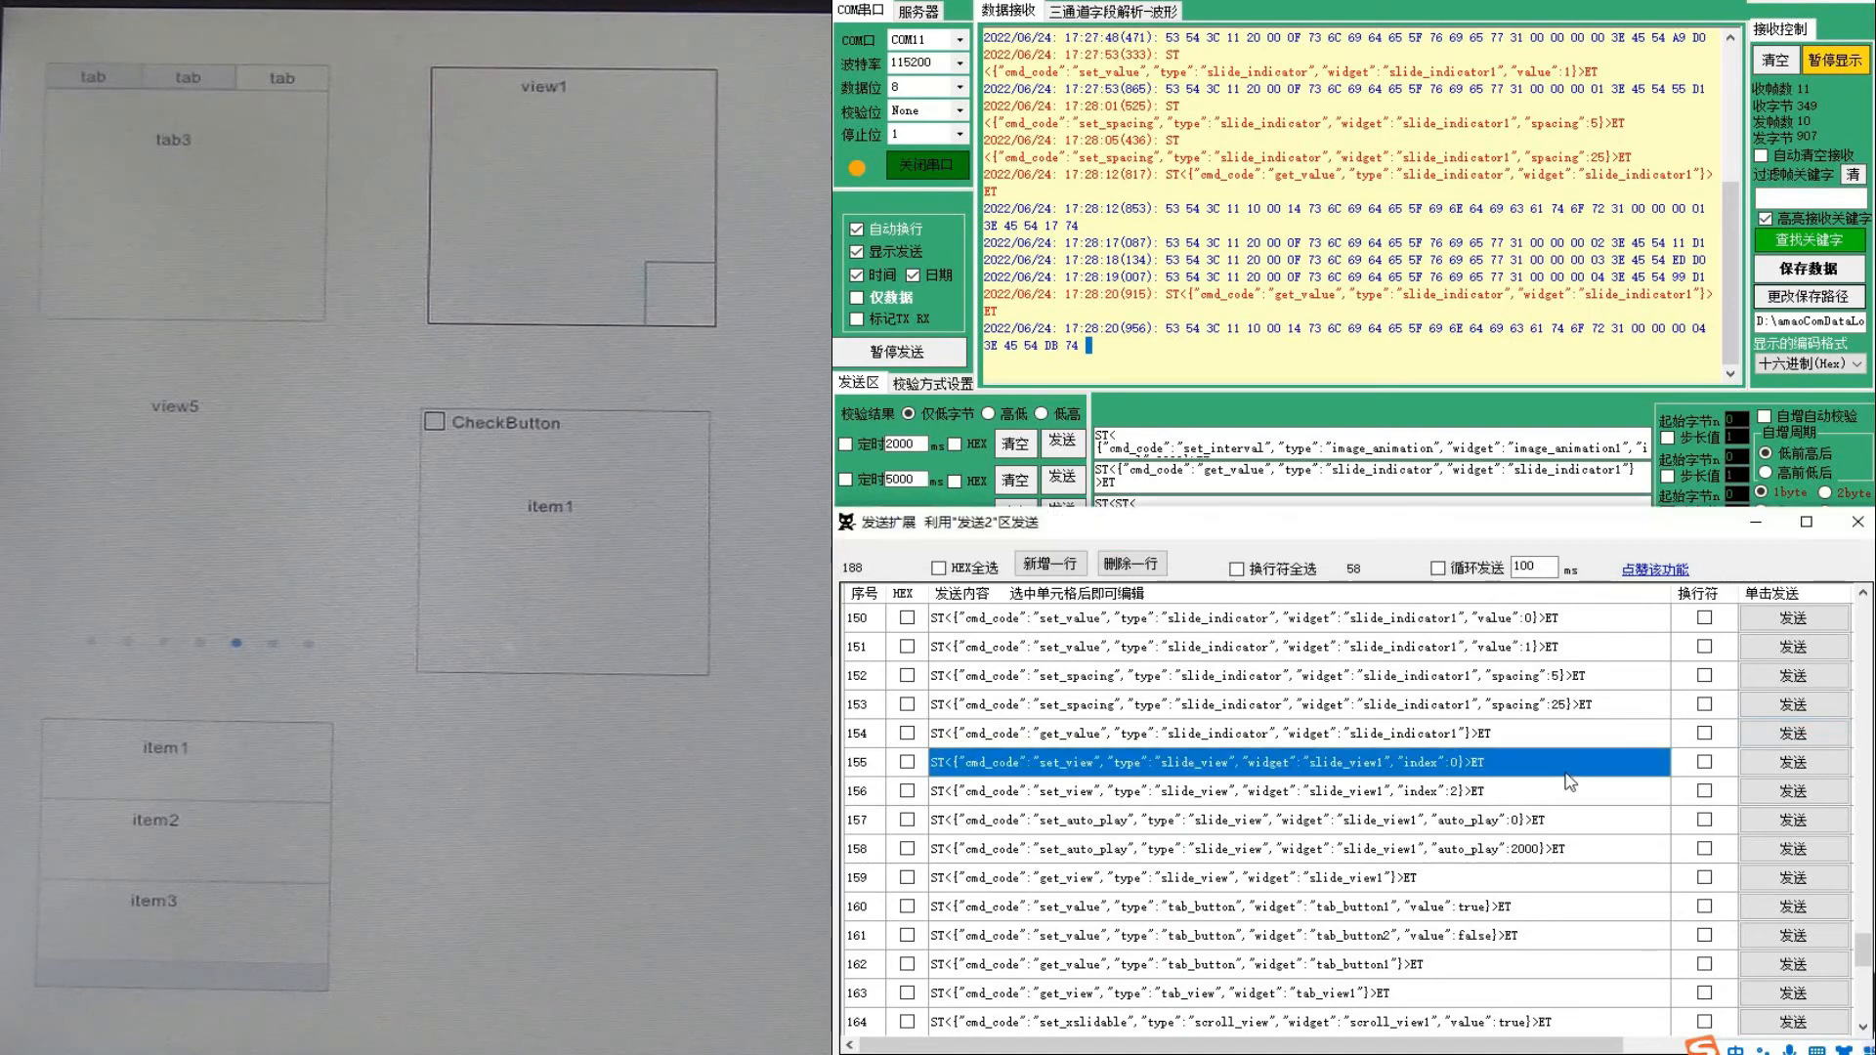
pyautogui.click(1772, 769)
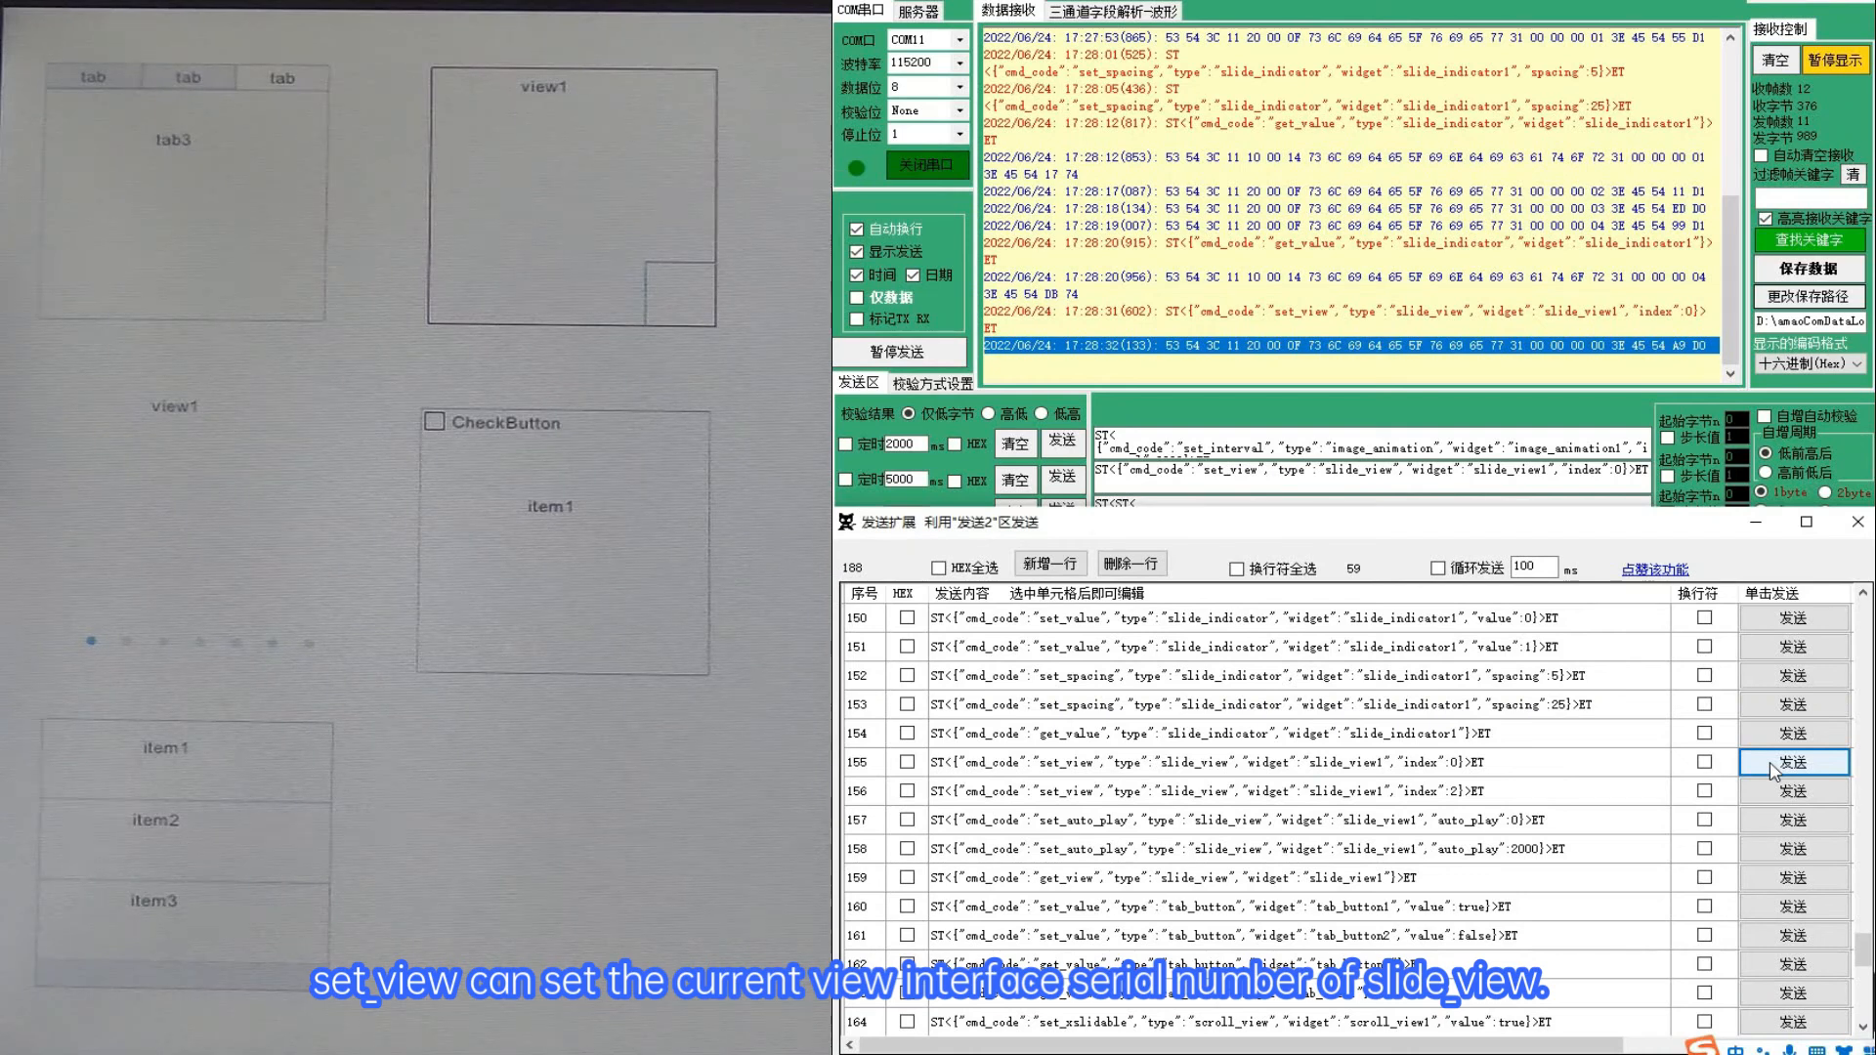
pyautogui.click(1780, 791)
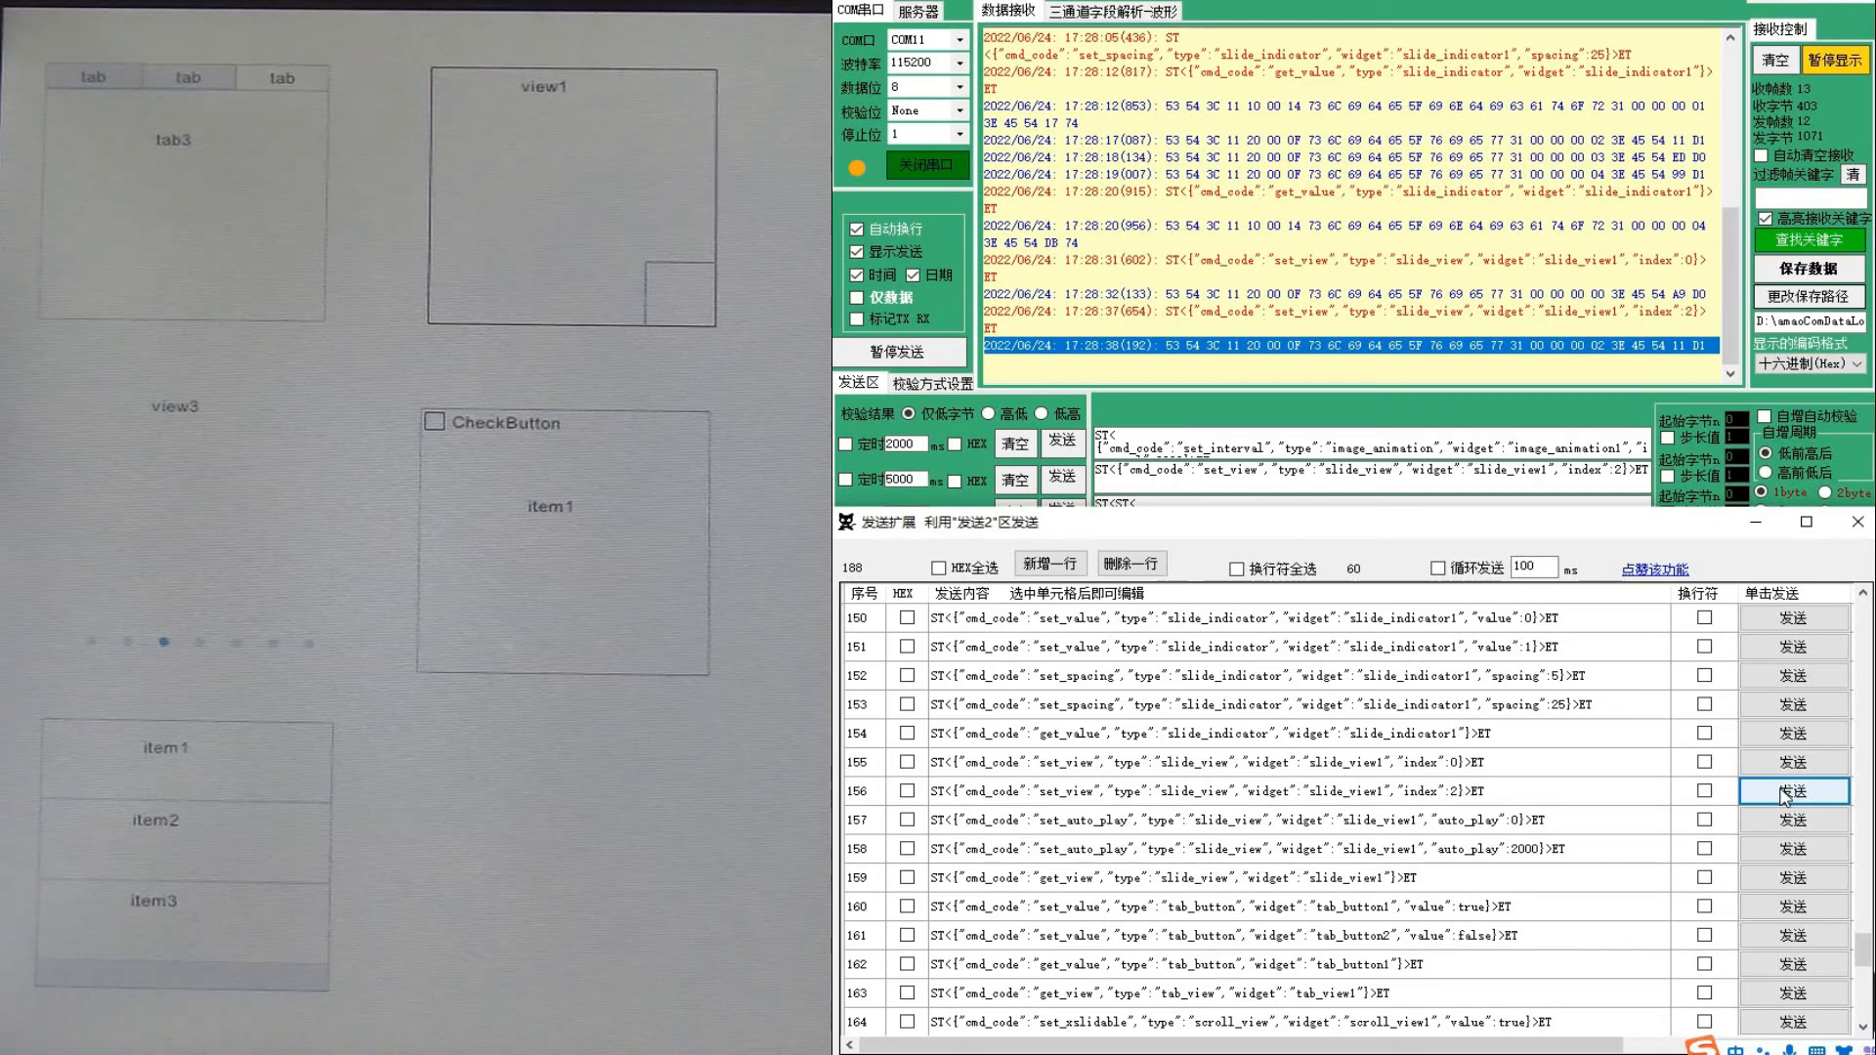
# Set slide_view1's auto_play to 2000 and back to 0 by serial command, and query its current view with get_view
pyautogui.click(1780, 849)
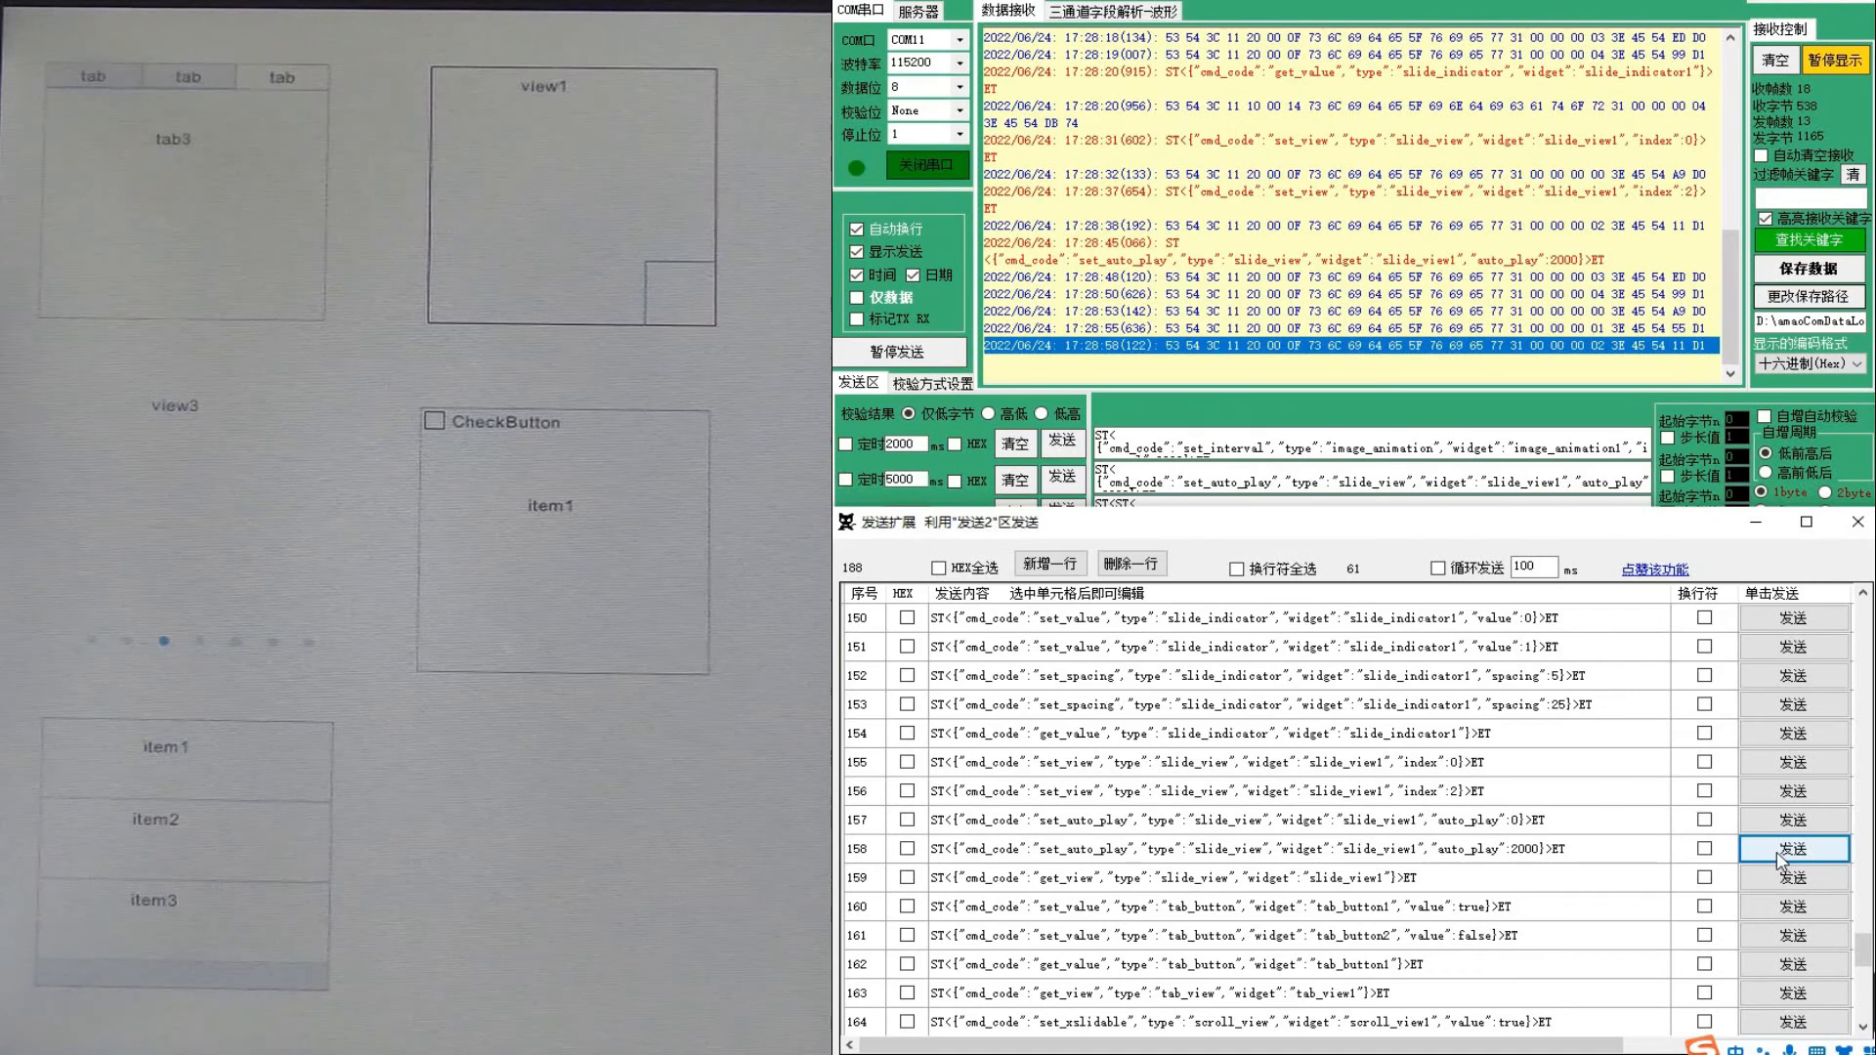
pyautogui.click(1809, 828)
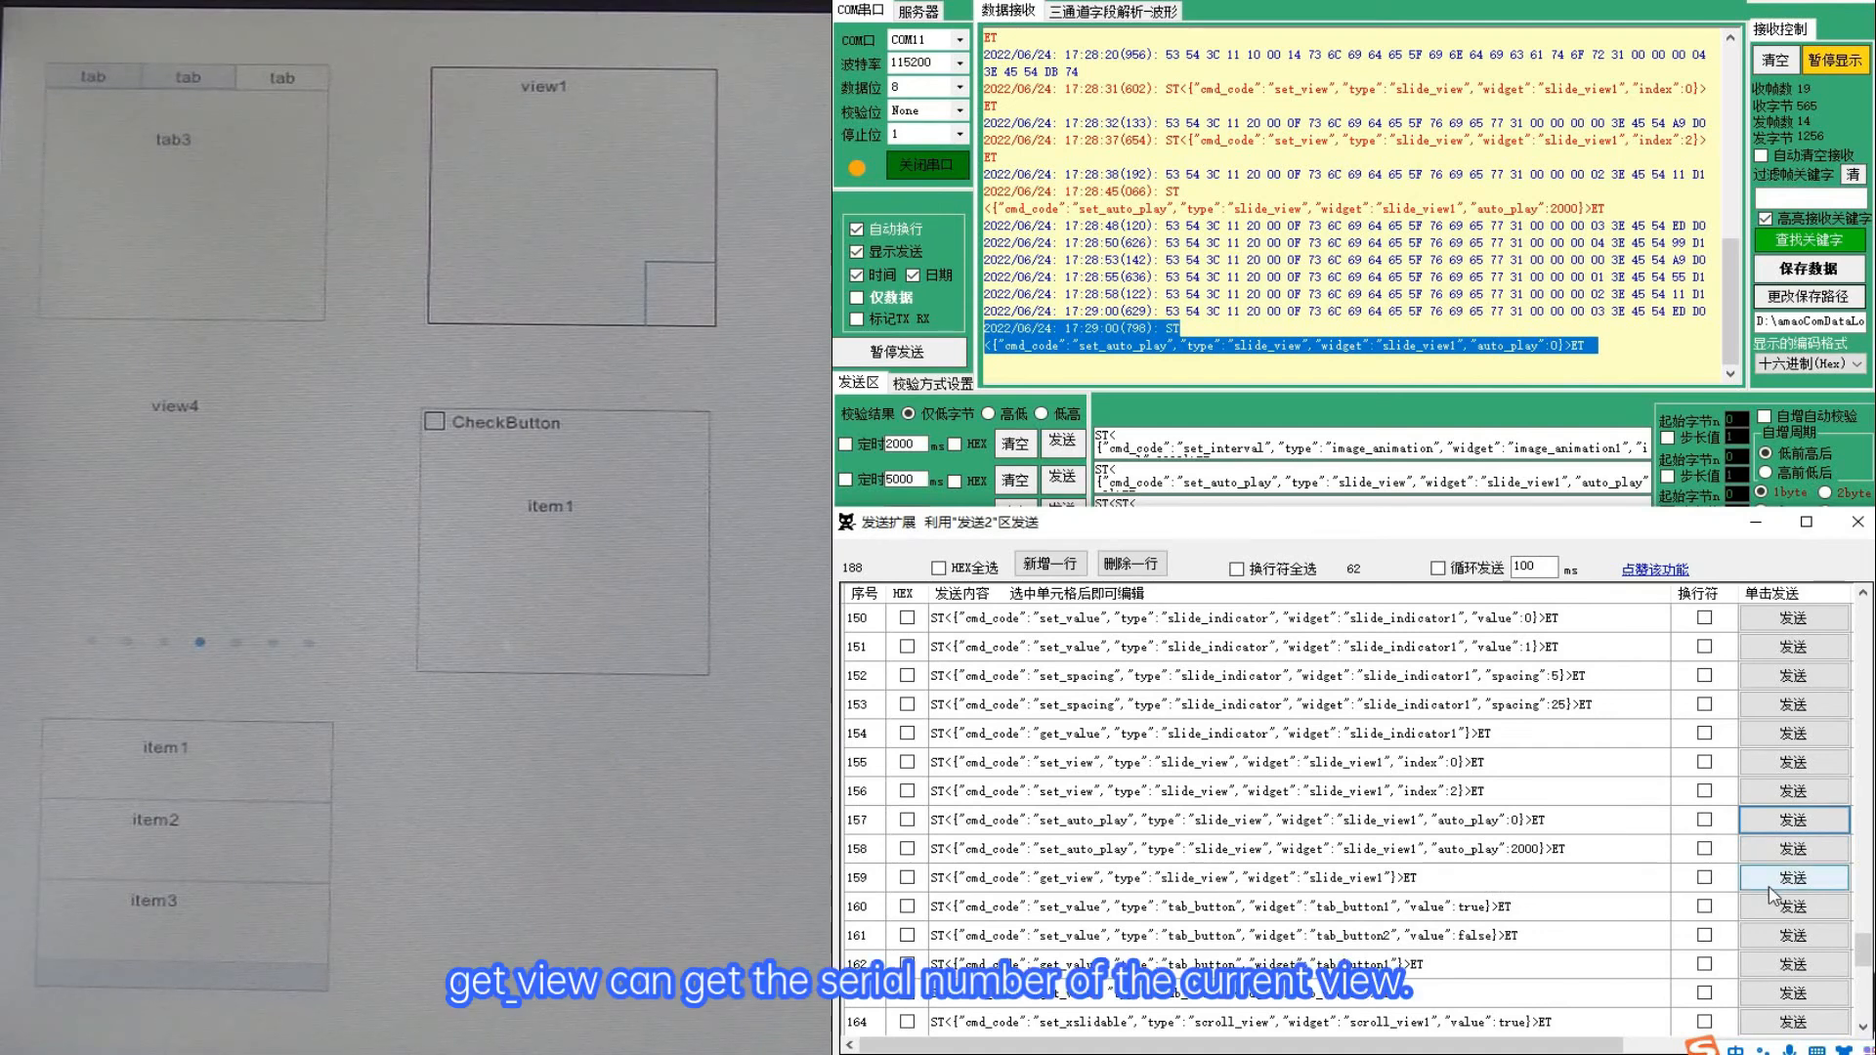
pyautogui.click(1792, 878)
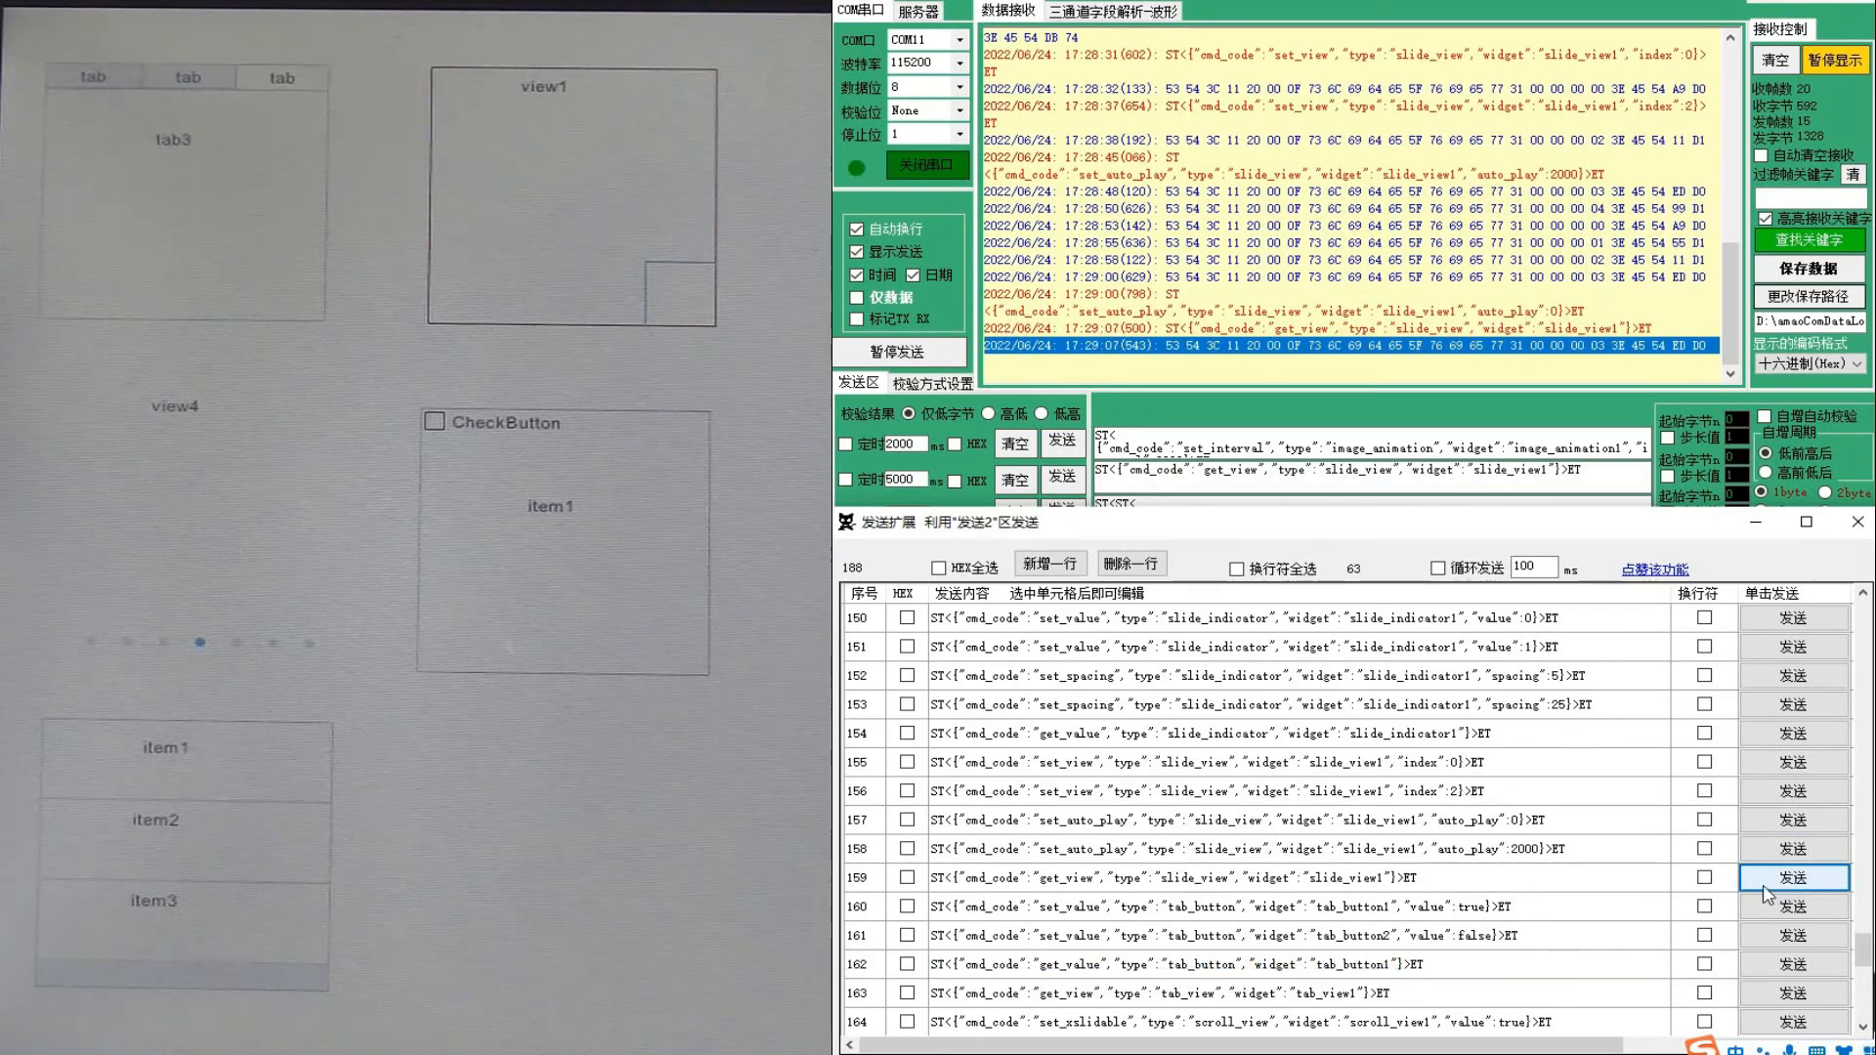
# Send the set_value commands that set tab_button1 to true and tab_button2 to false
pyautogui.scroll(-2, 1757, 825)
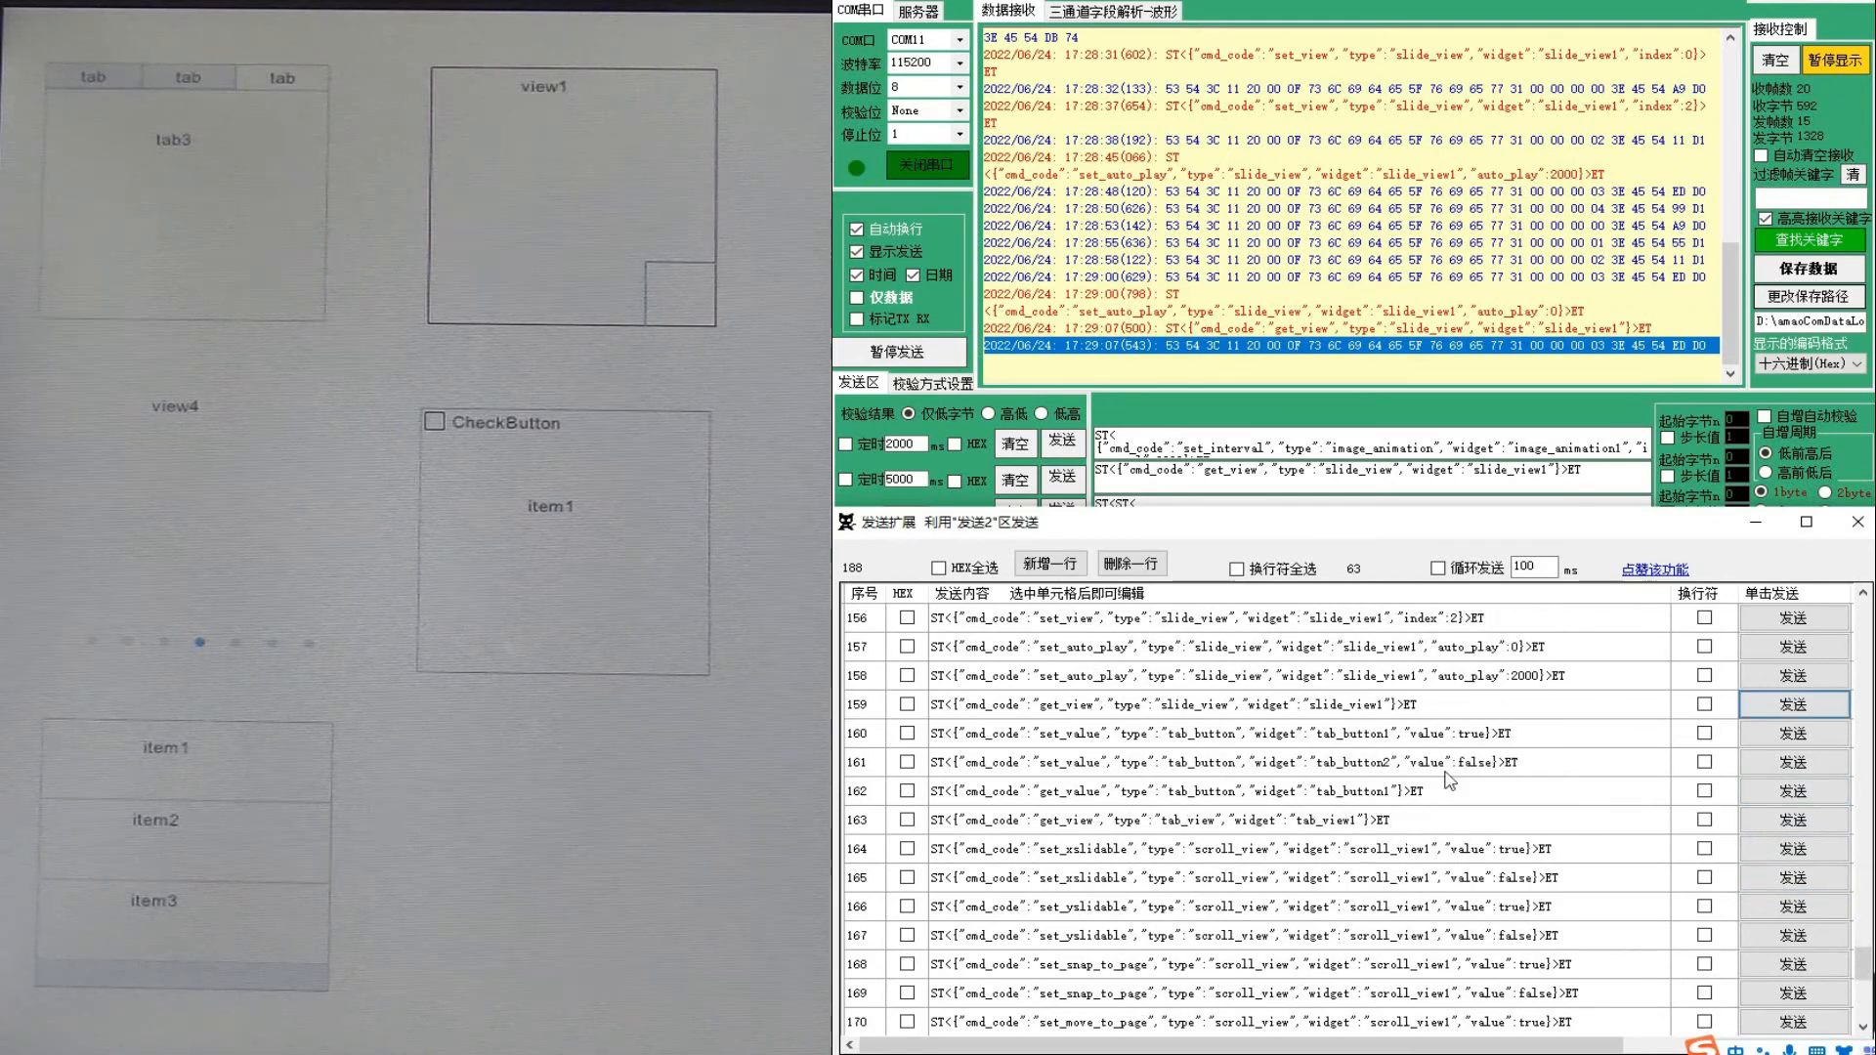
pyautogui.click(1793, 734)
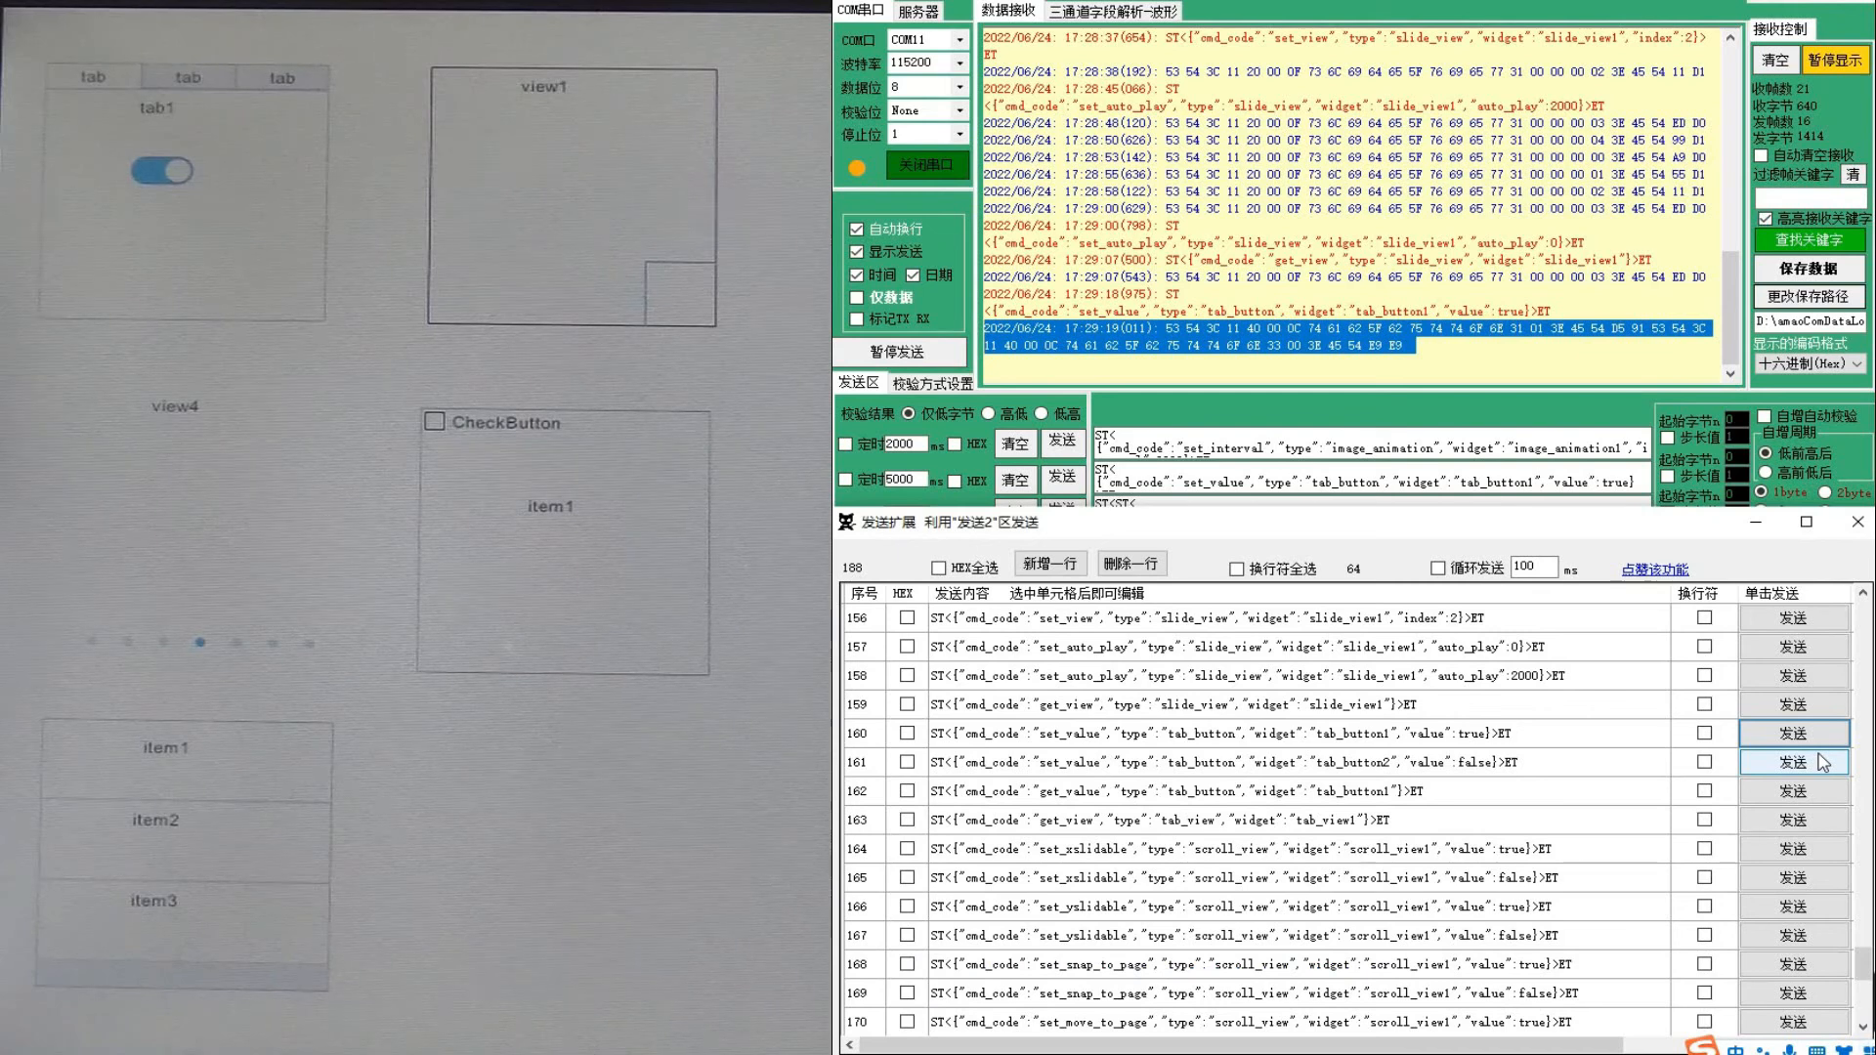
pyautogui.click(1823, 762)
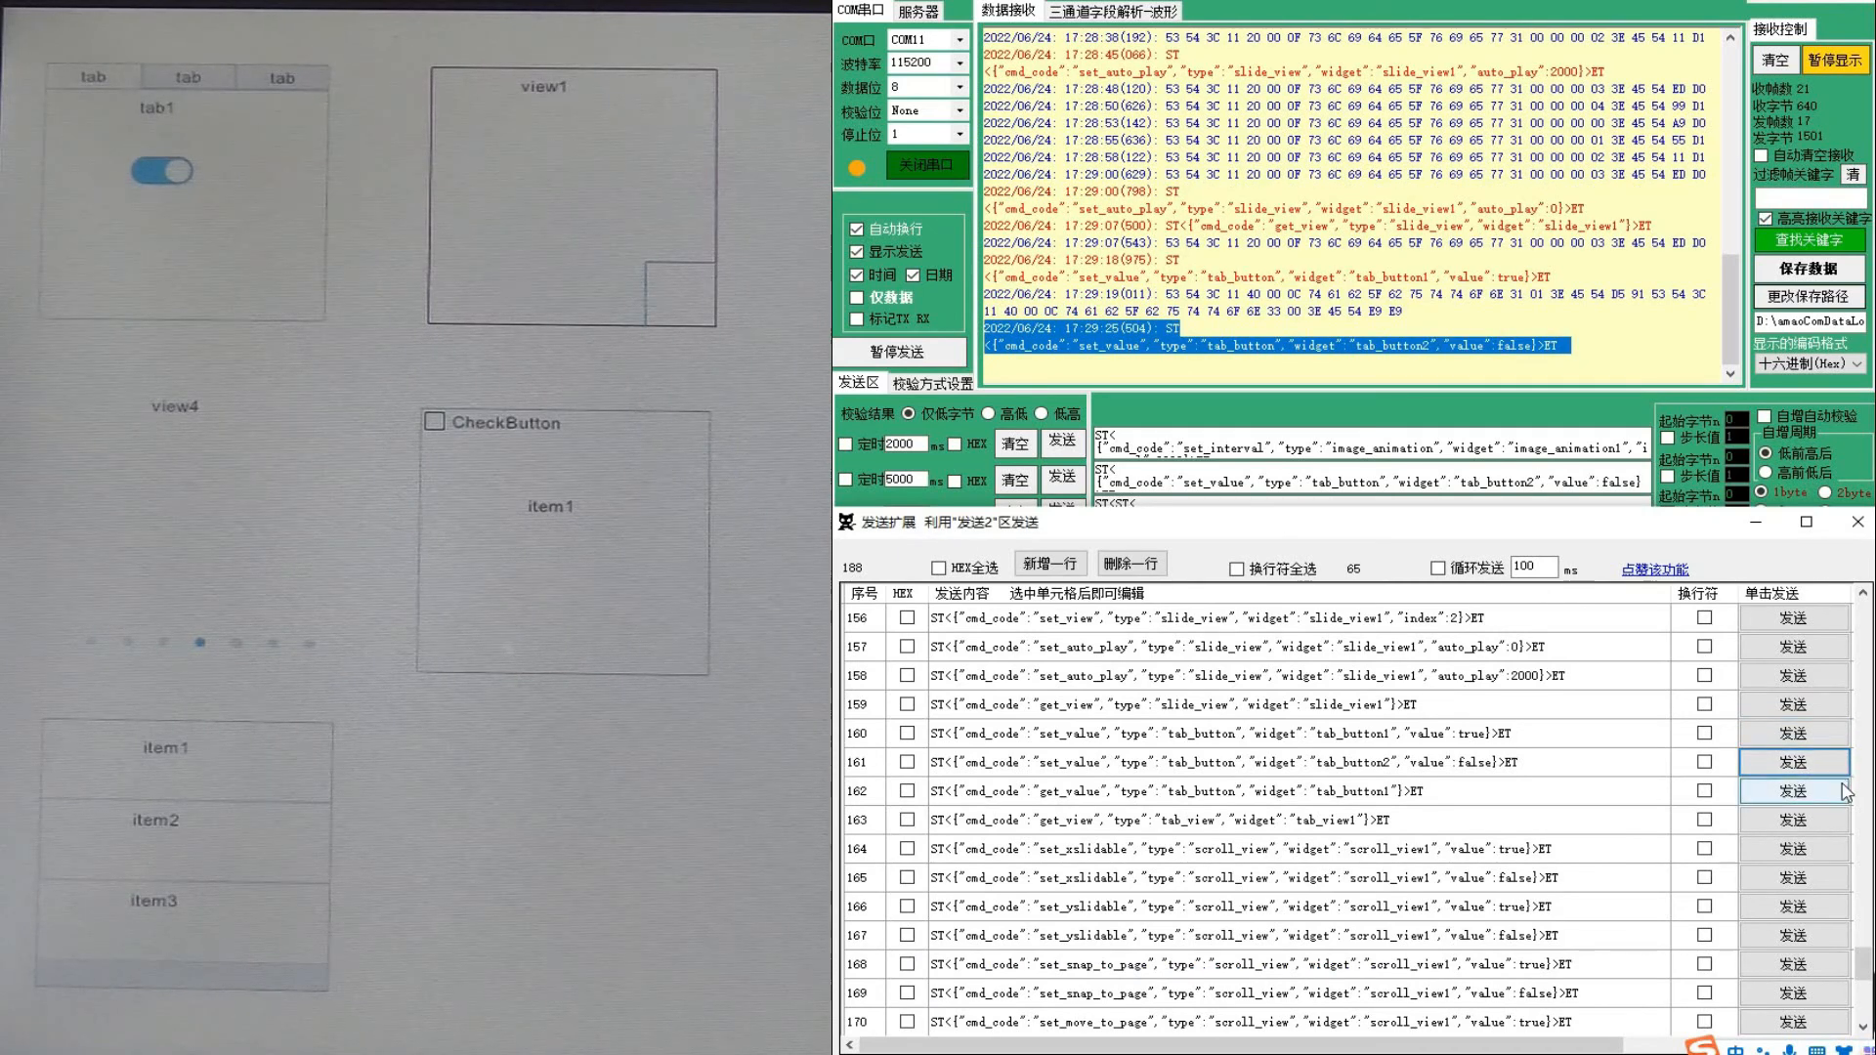
# Query tab_button1 with get_value and tab_view1 with get_view, examining each reply in the received-data log
pyautogui.click(1844, 792)
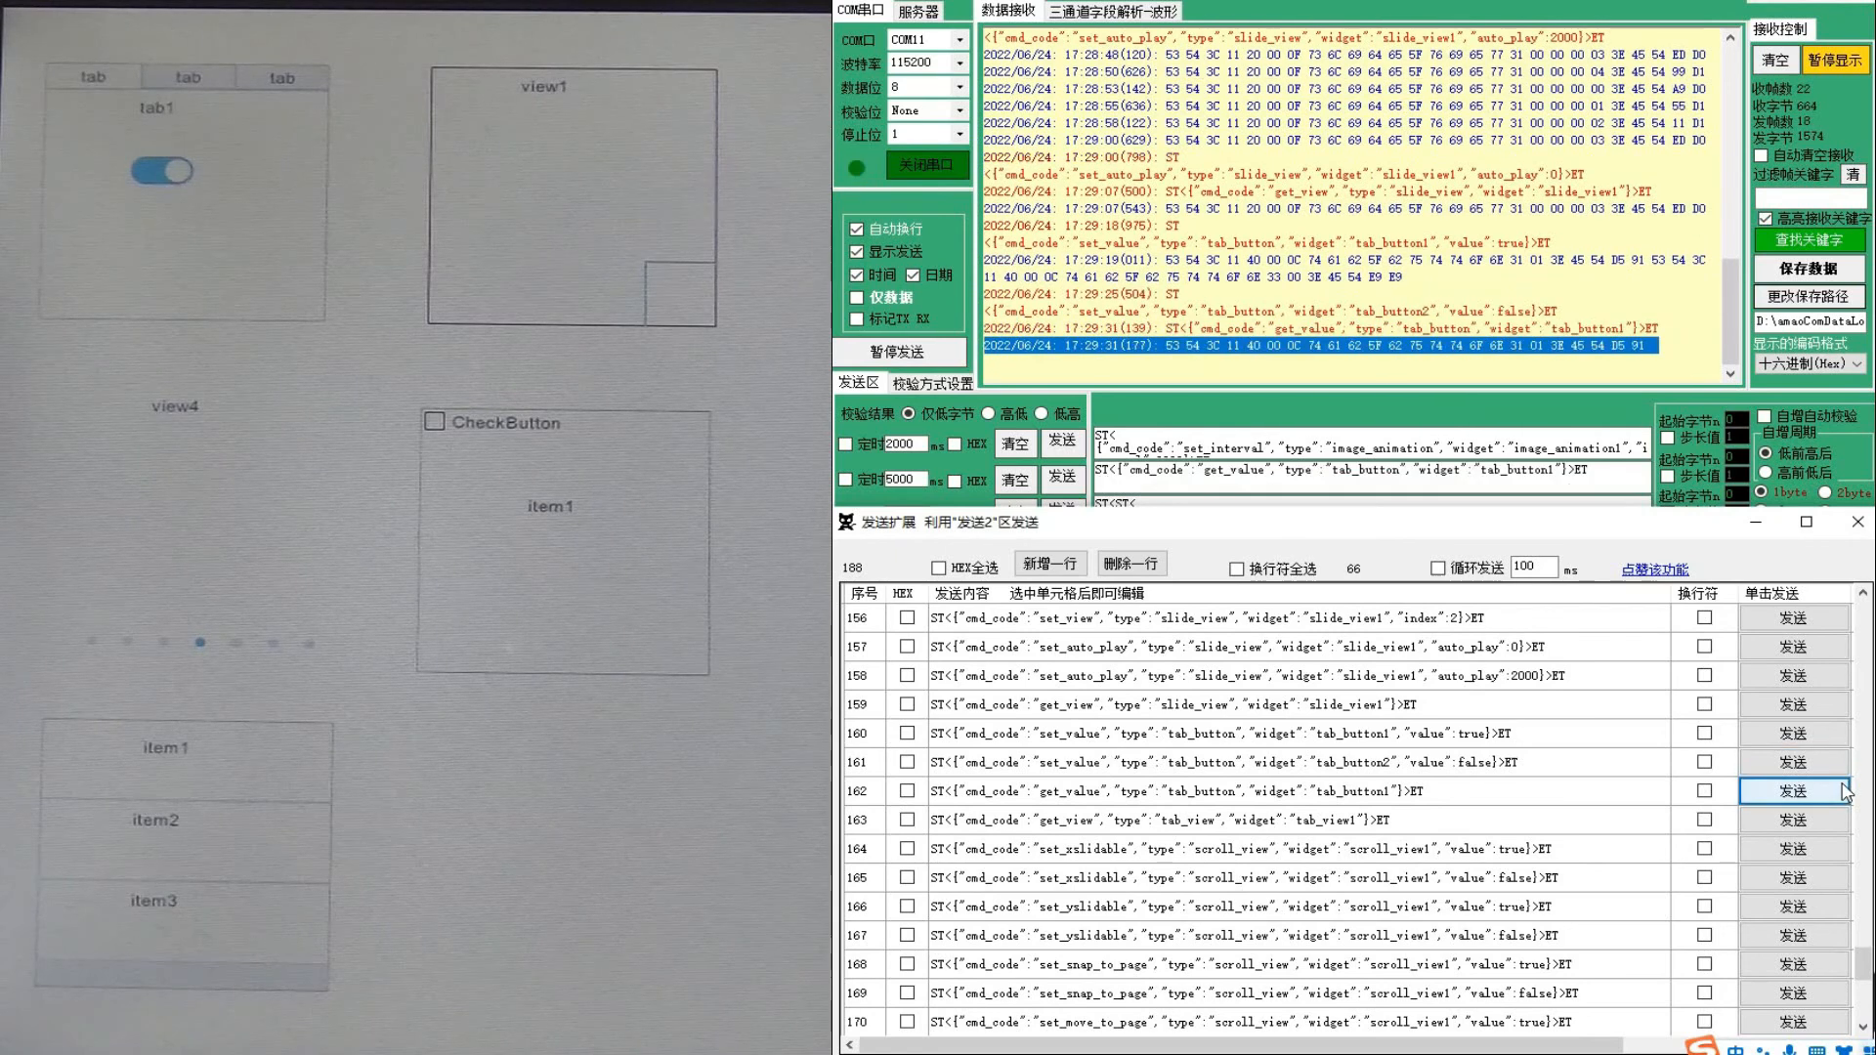
pyautogui.click(1568, 361)
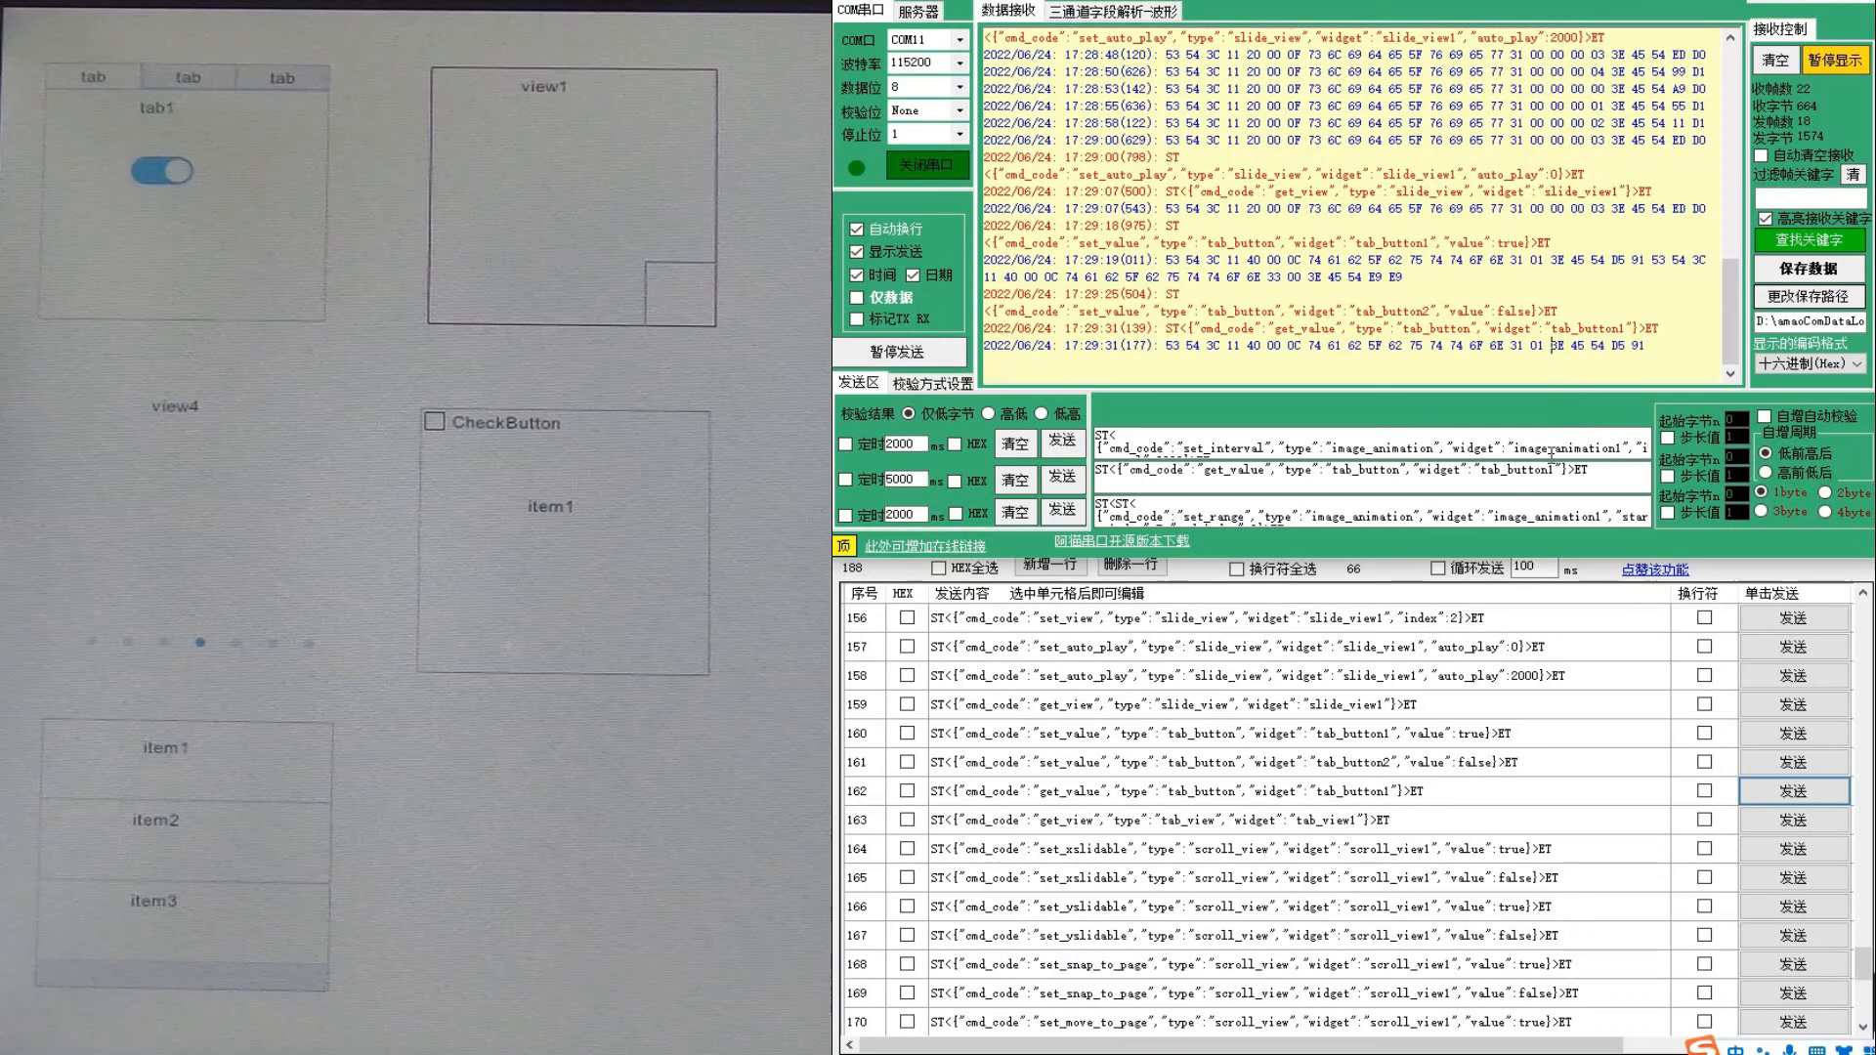
pyautogui.click(1817, 820)
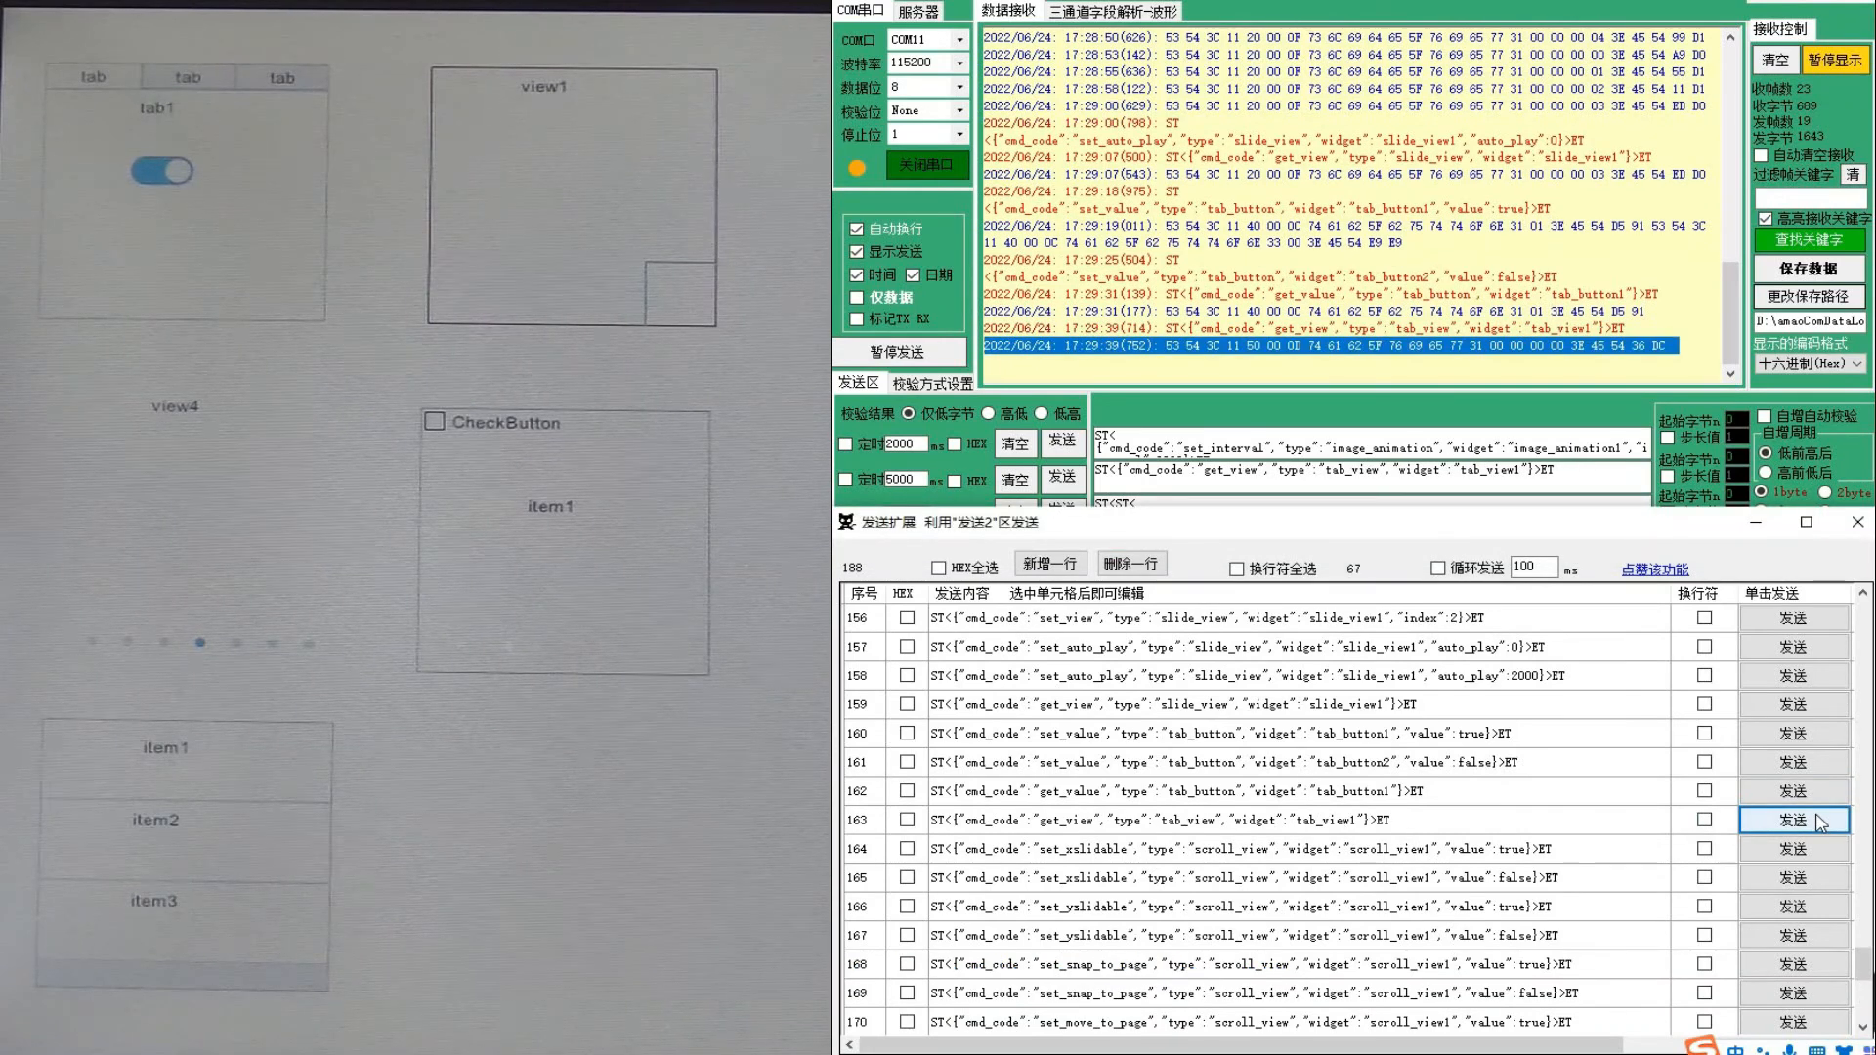
pyautogui.click(1562, 367)
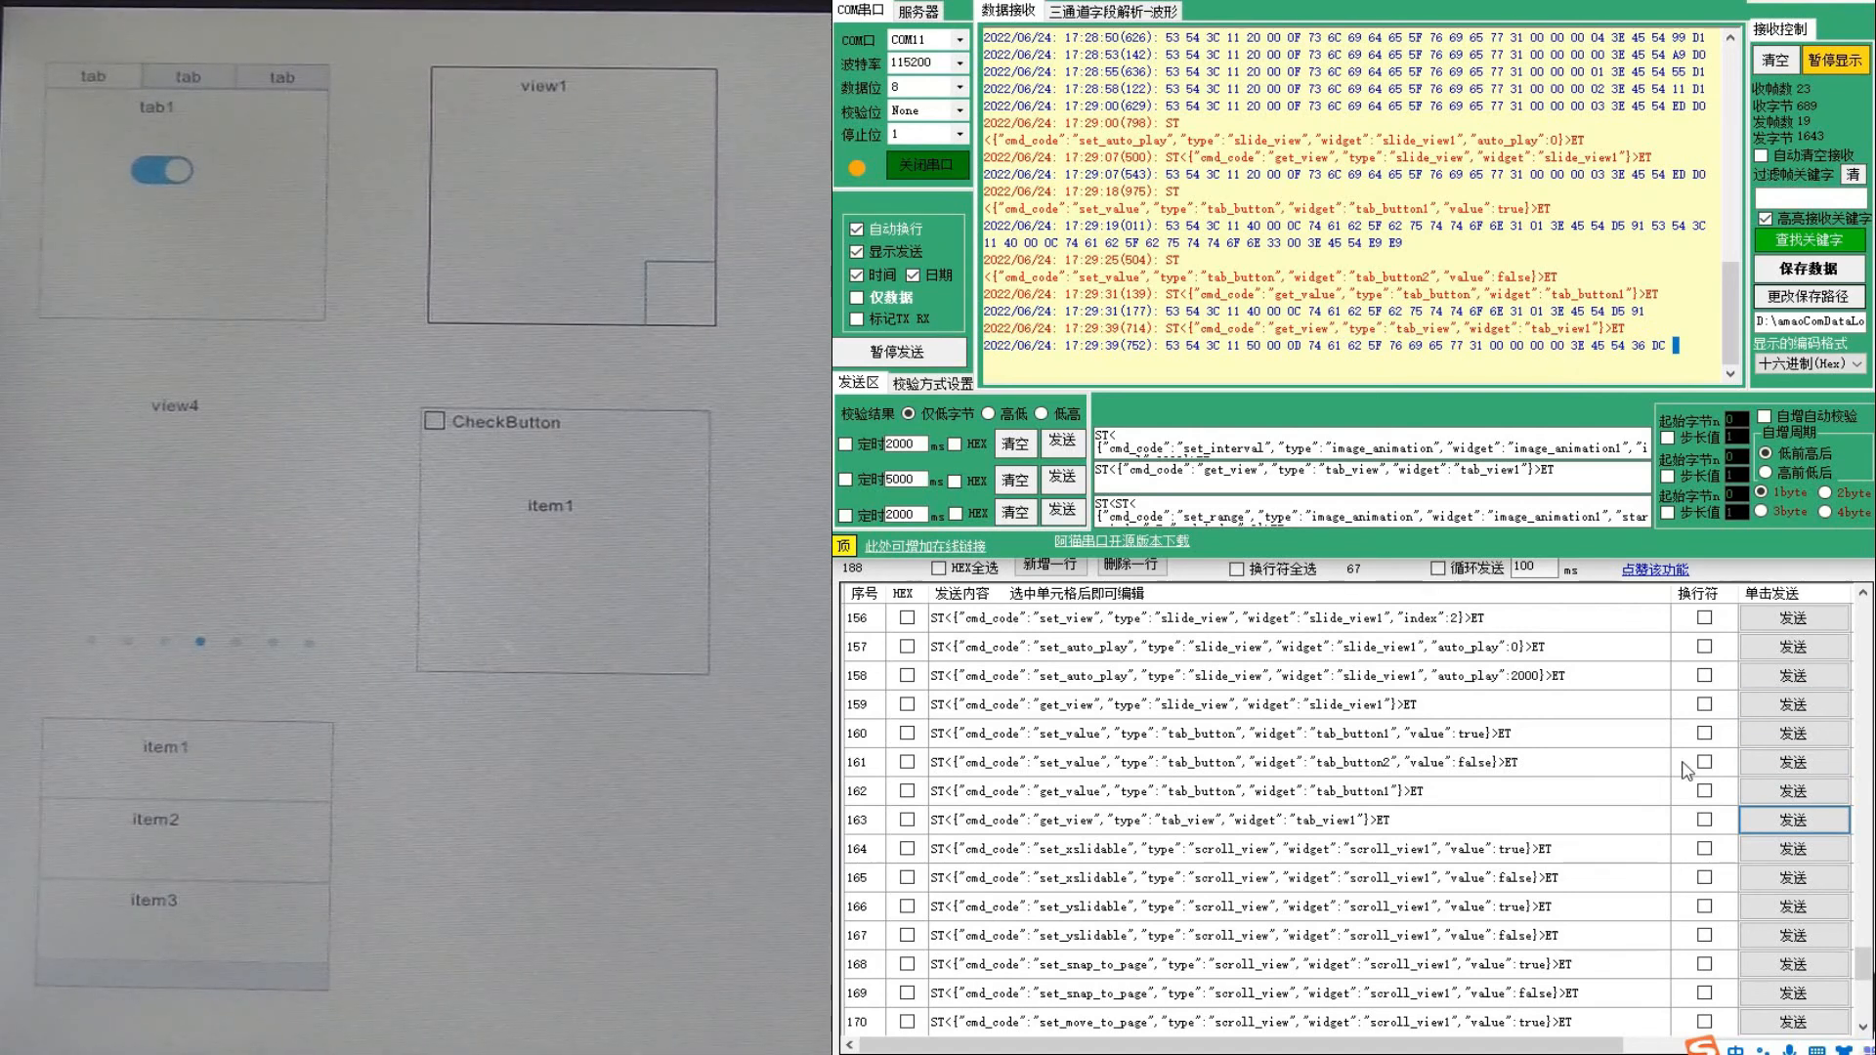
# Send scroll_view1's set_xslidable commands with true and false, set_yslidable with true, and set_xslidable with true again
pyautogui.scroll(-1, 1684, 770)
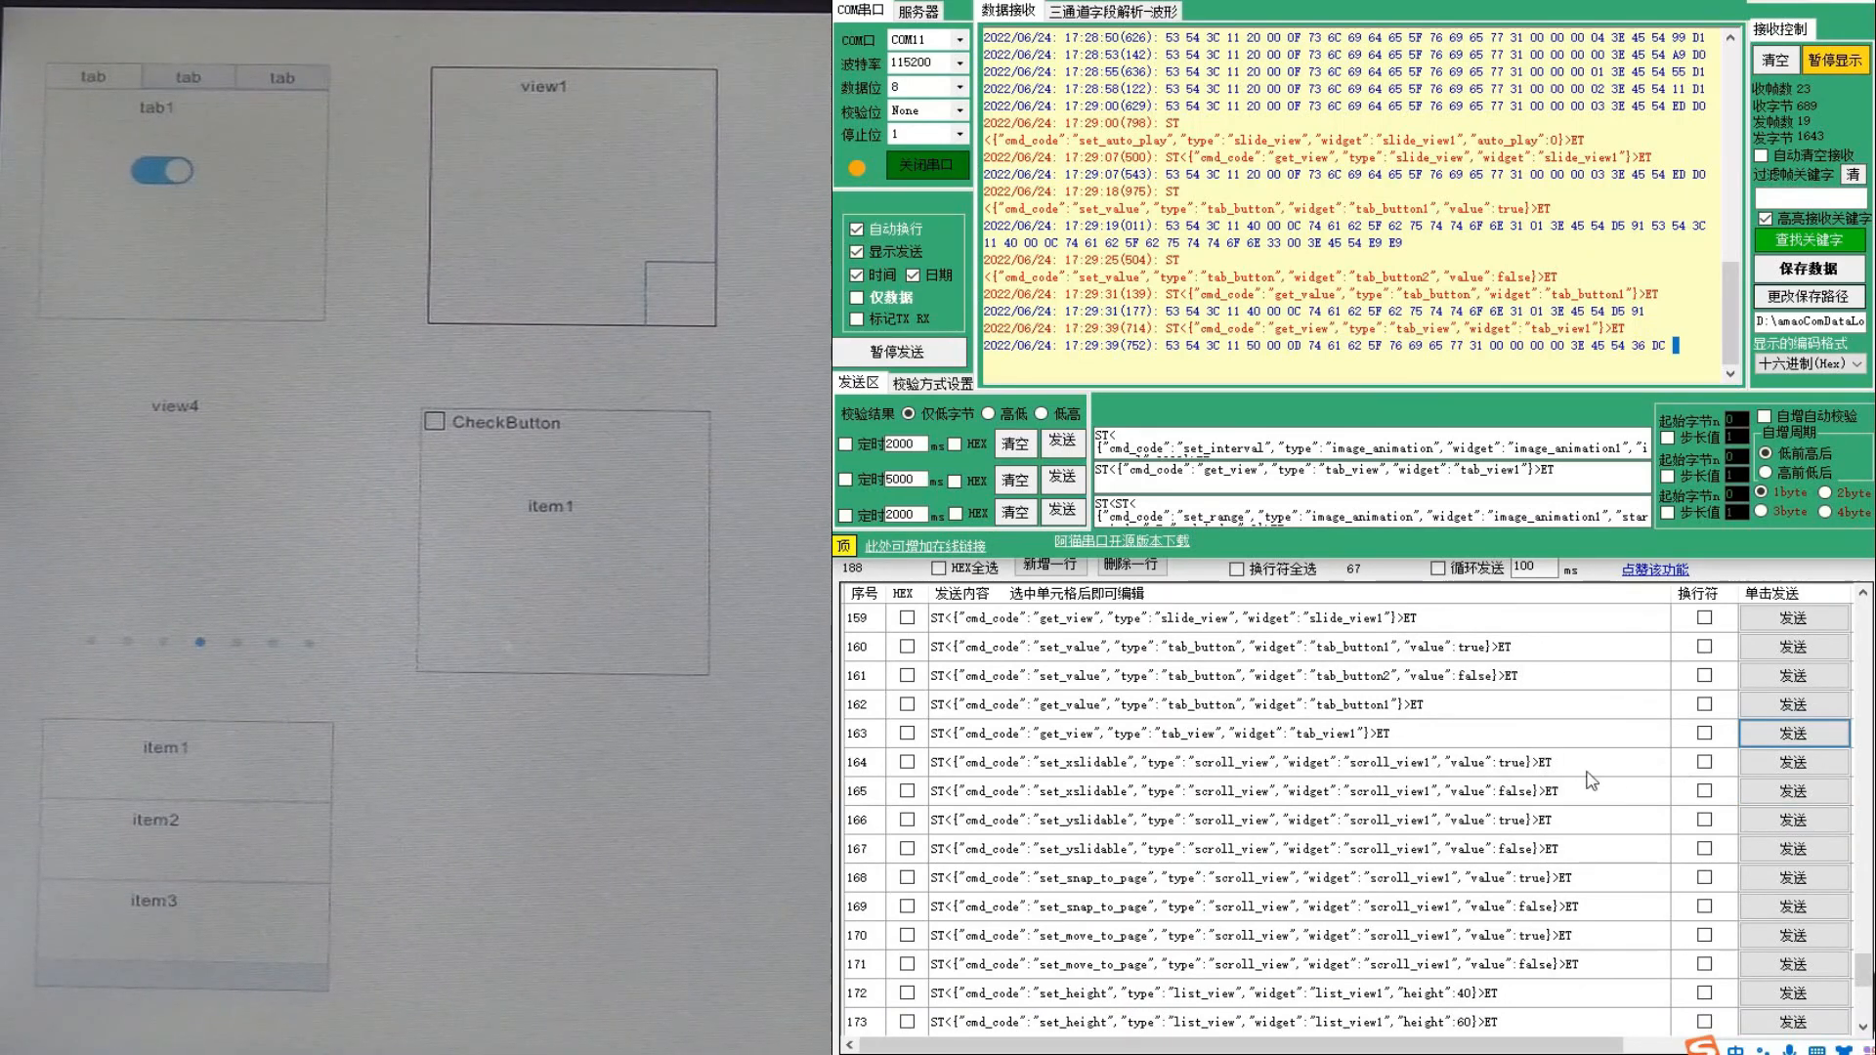
pyautogui.click(1817, 774)
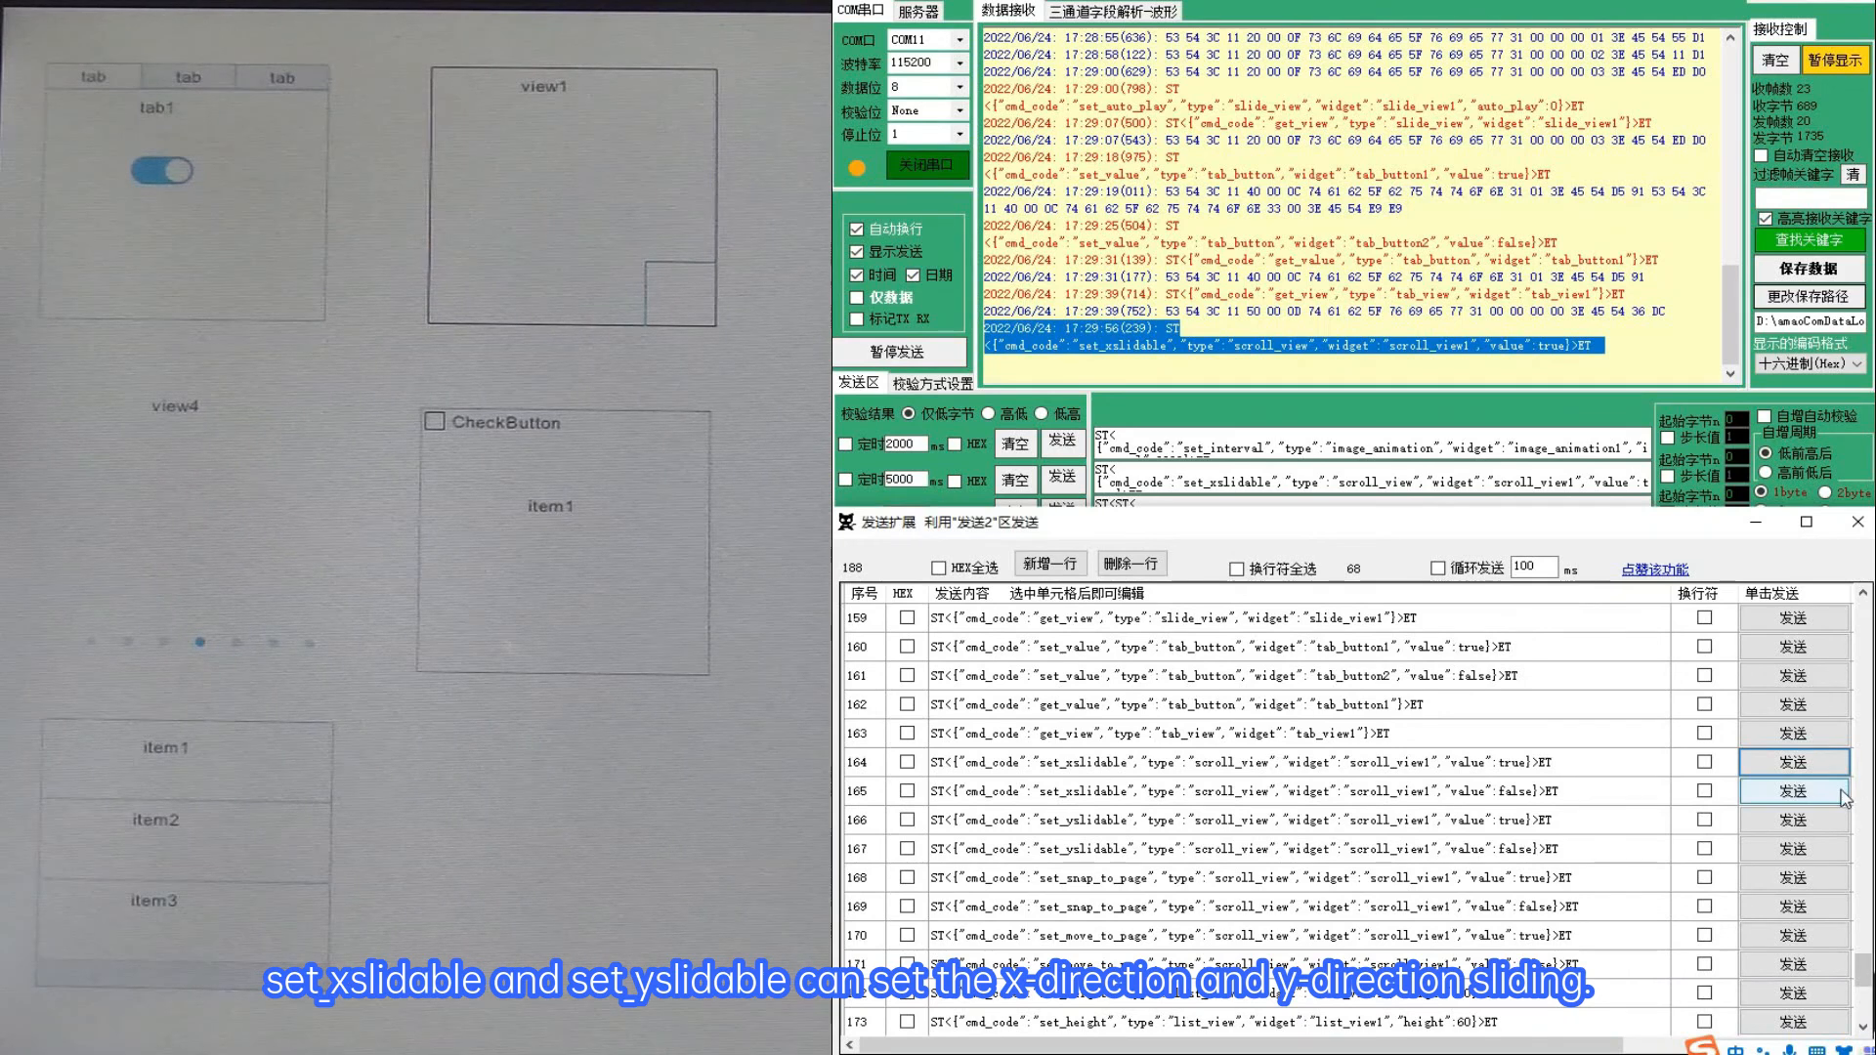
pyautogui.click(1842, 799)
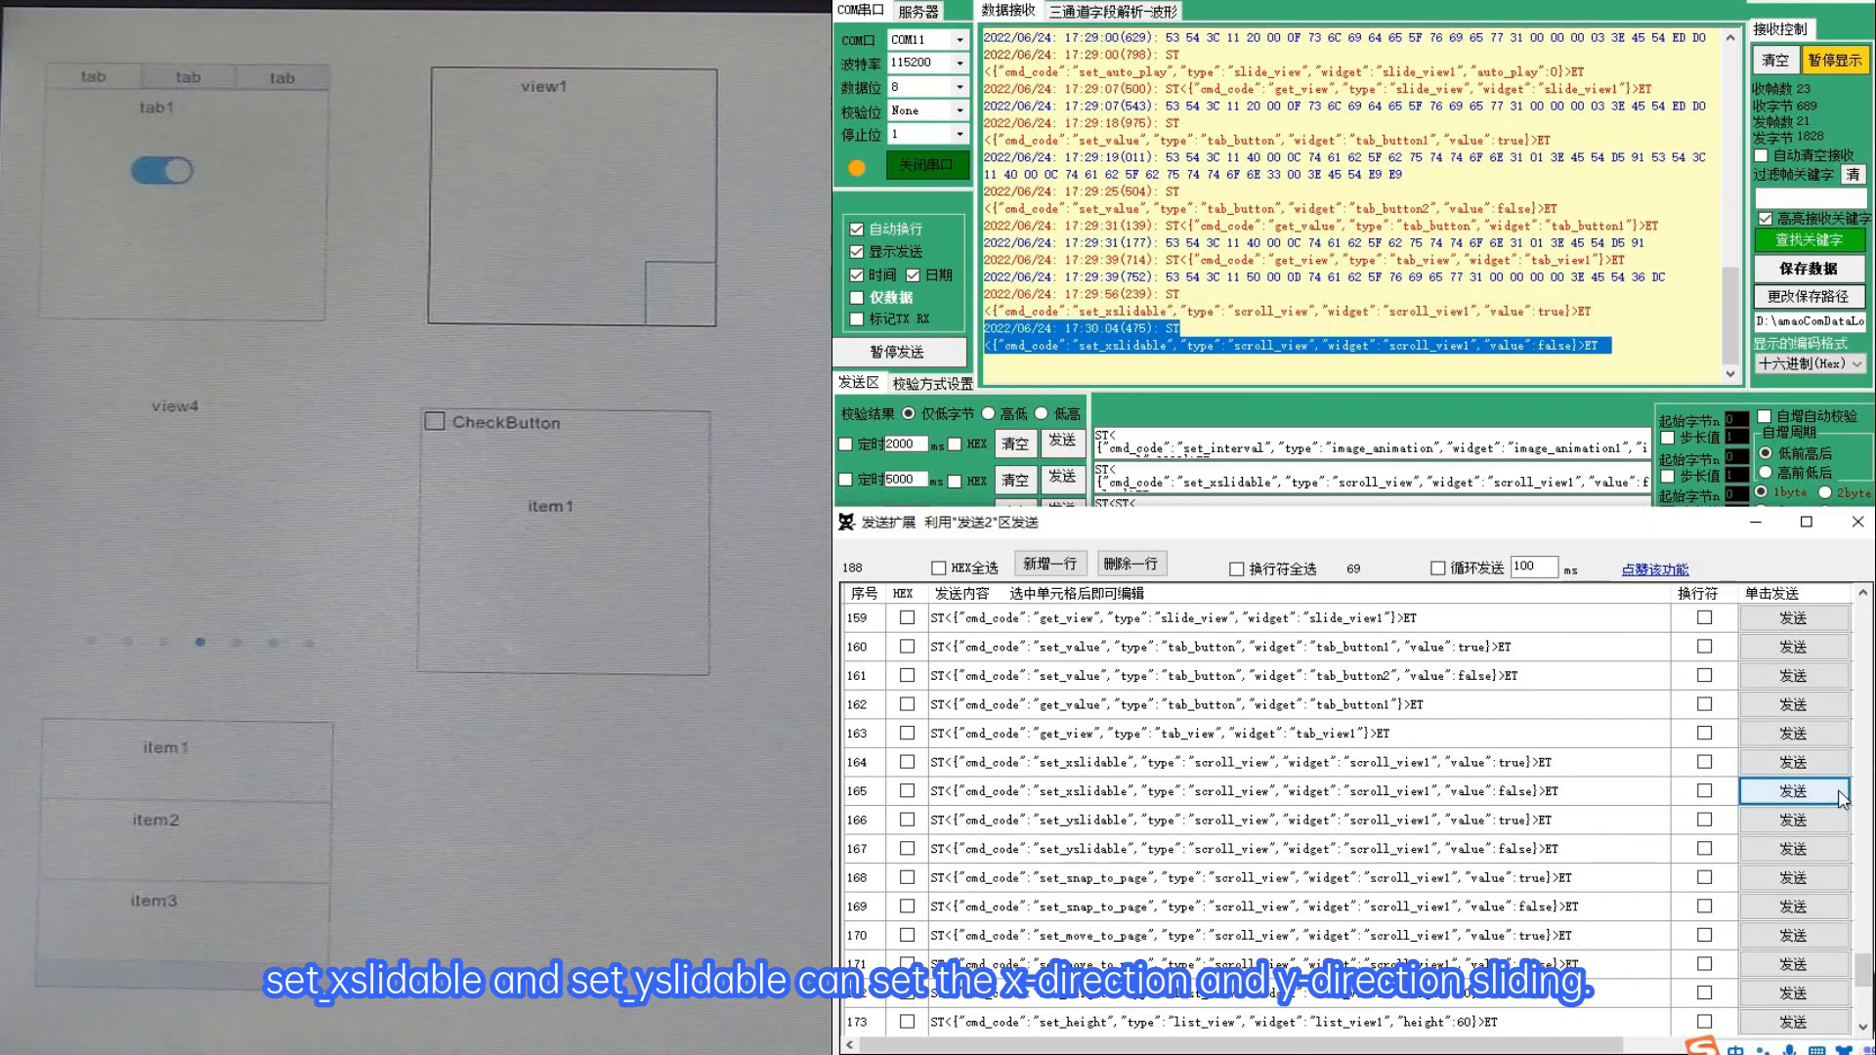
pyautogui.click(1840, 823)
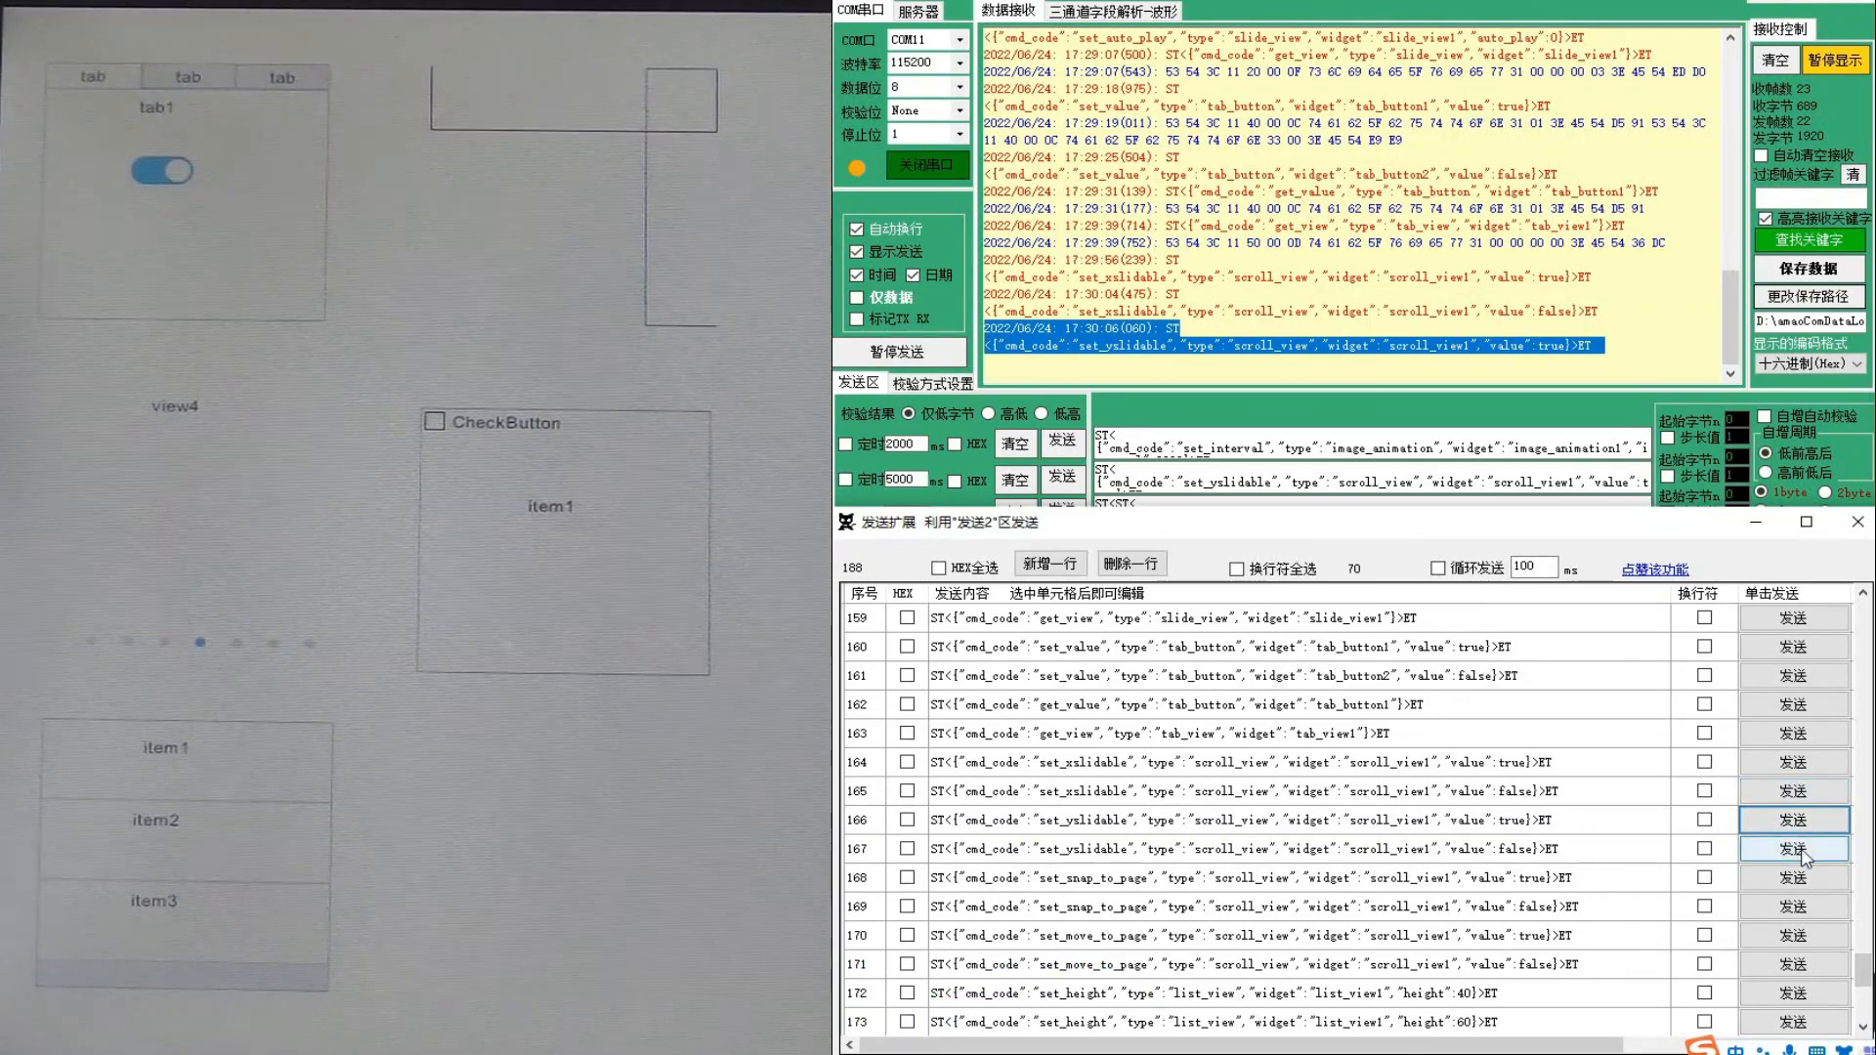
pyautogui.click(1794, 763)
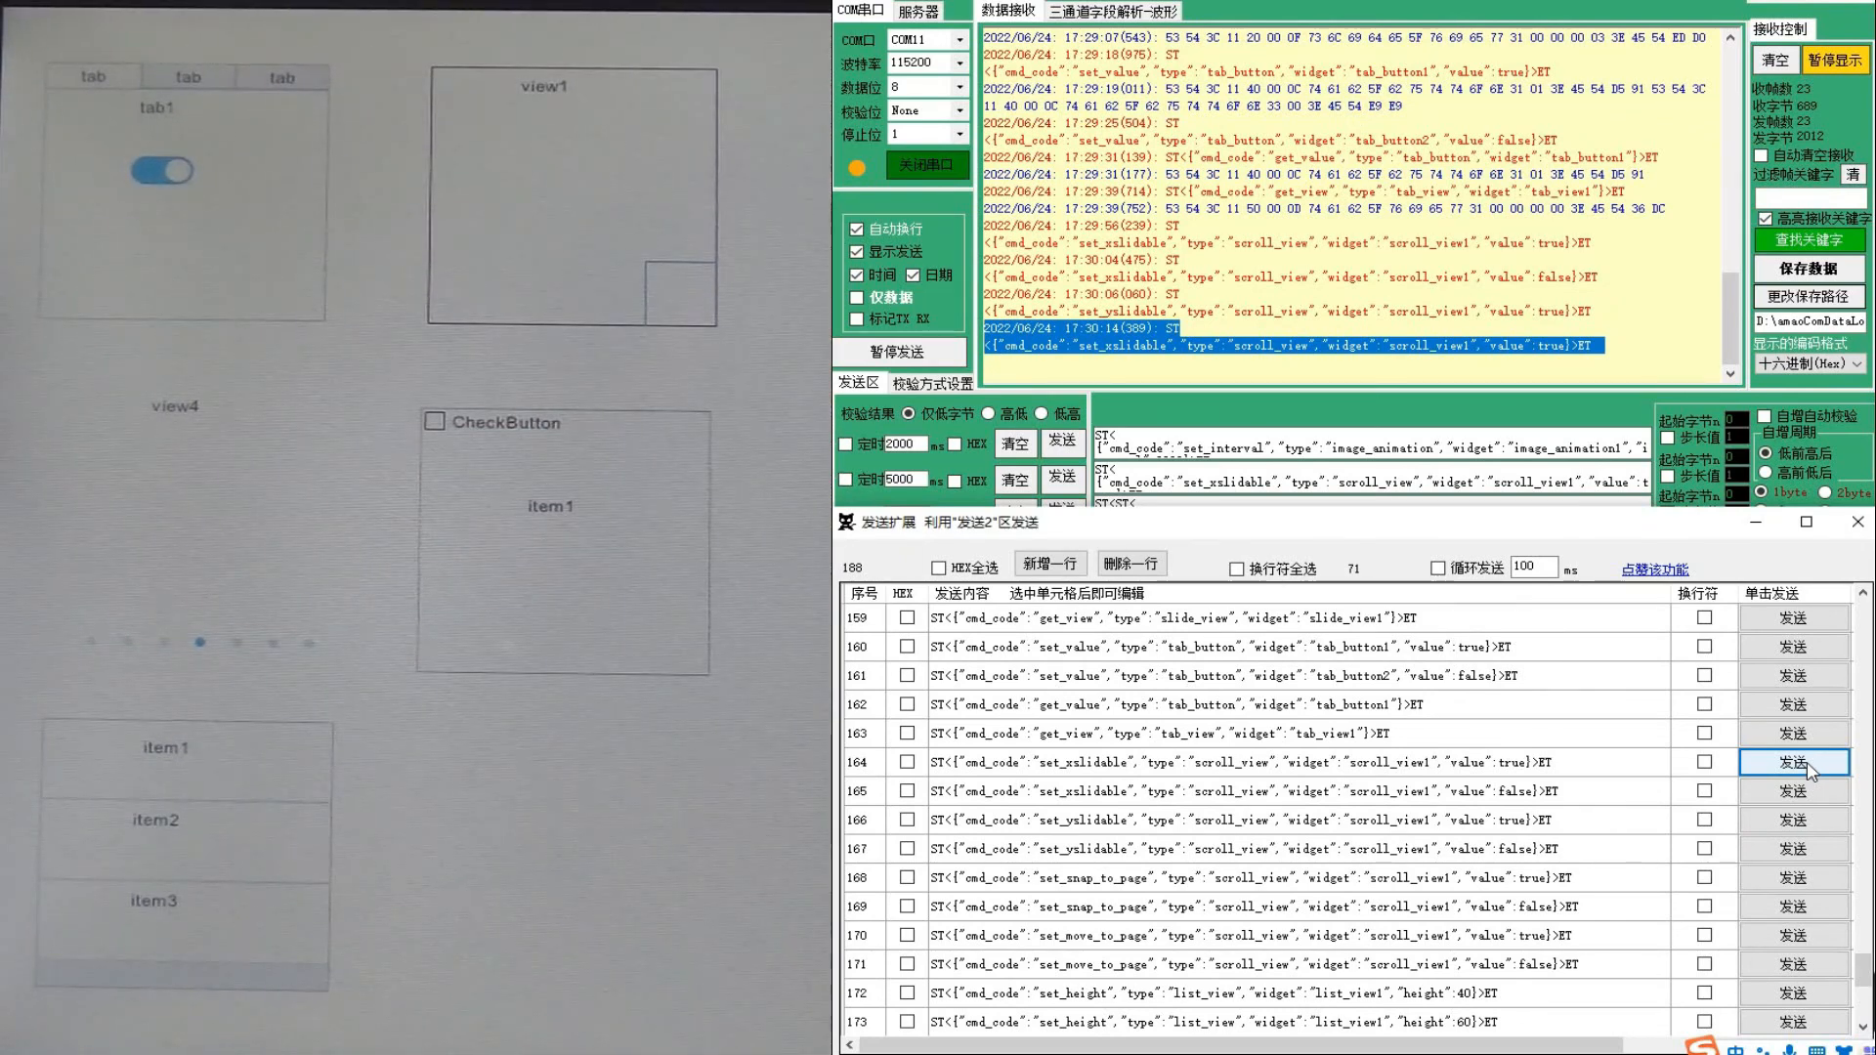
# Send scroll_view1's set_snap_to_page and set_move_to_page commands, each with true followed by false
pyautogui.scroll(-1, 1377, 869)
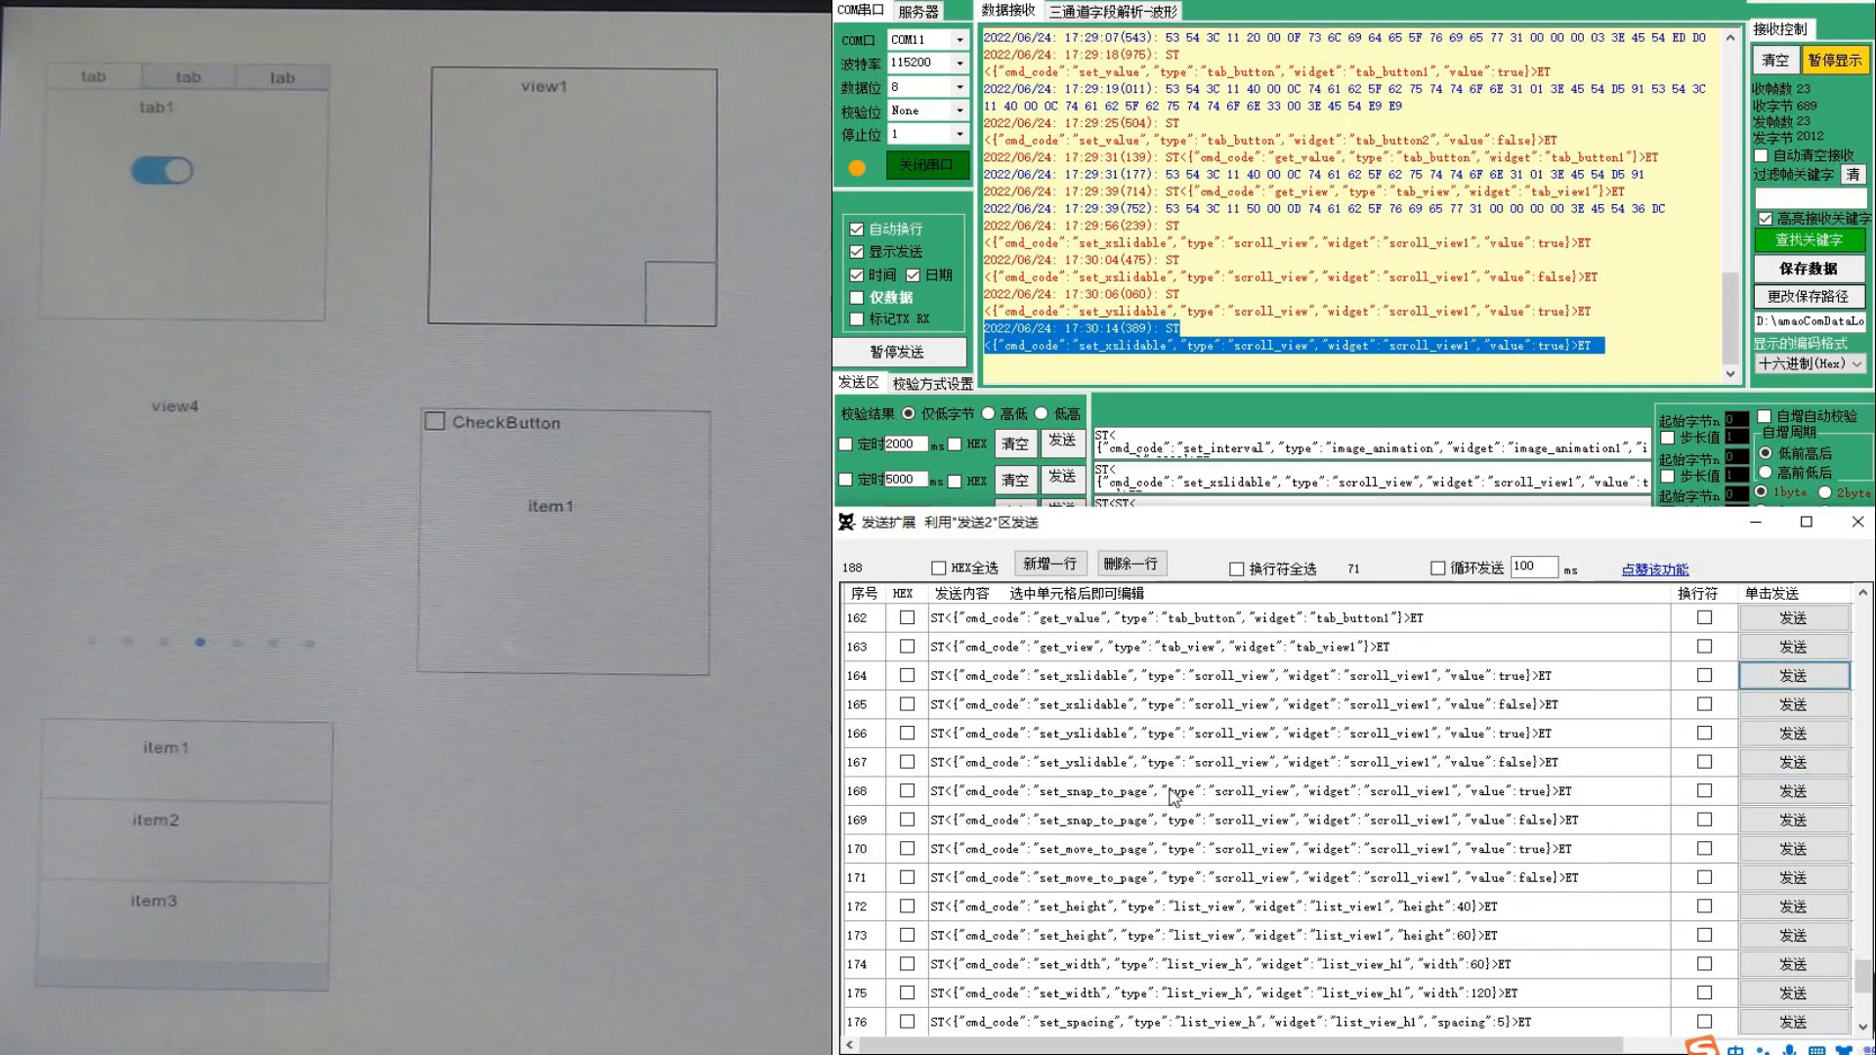
pyautogui.click(1814, 793)
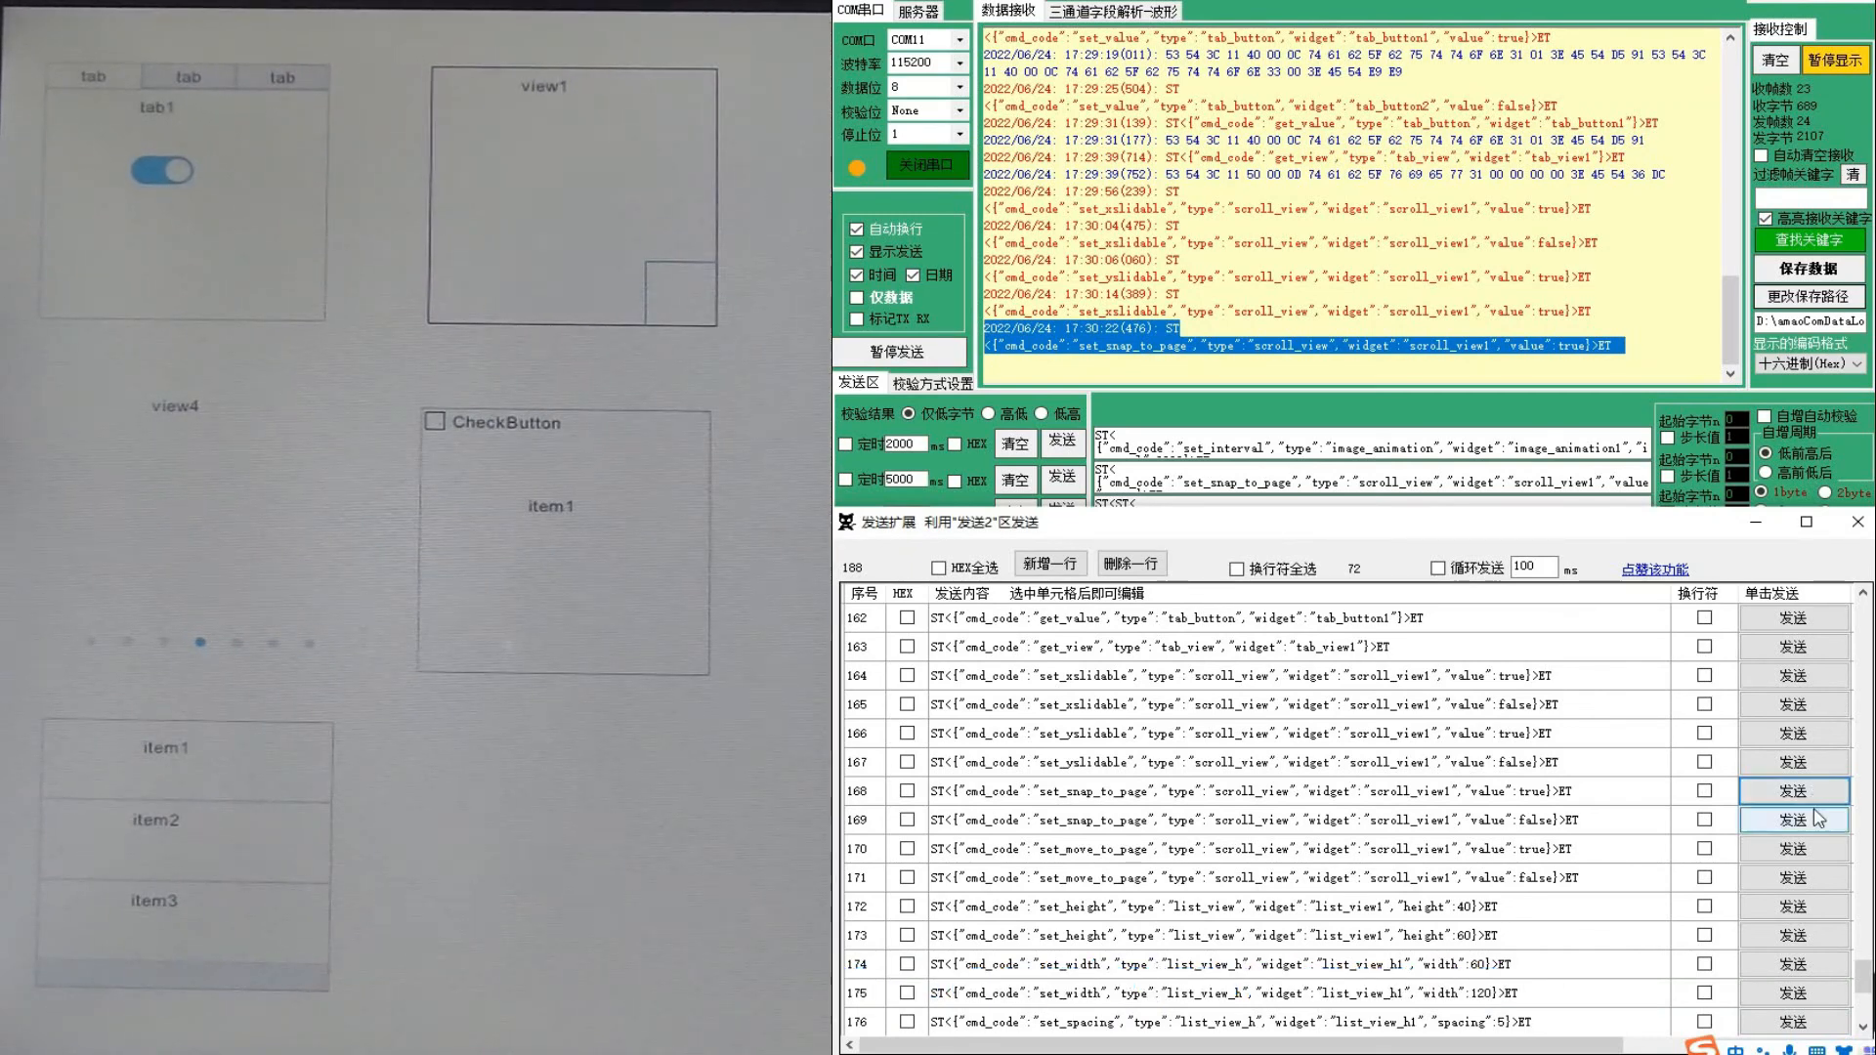
pyautogui.click(1815, 819)
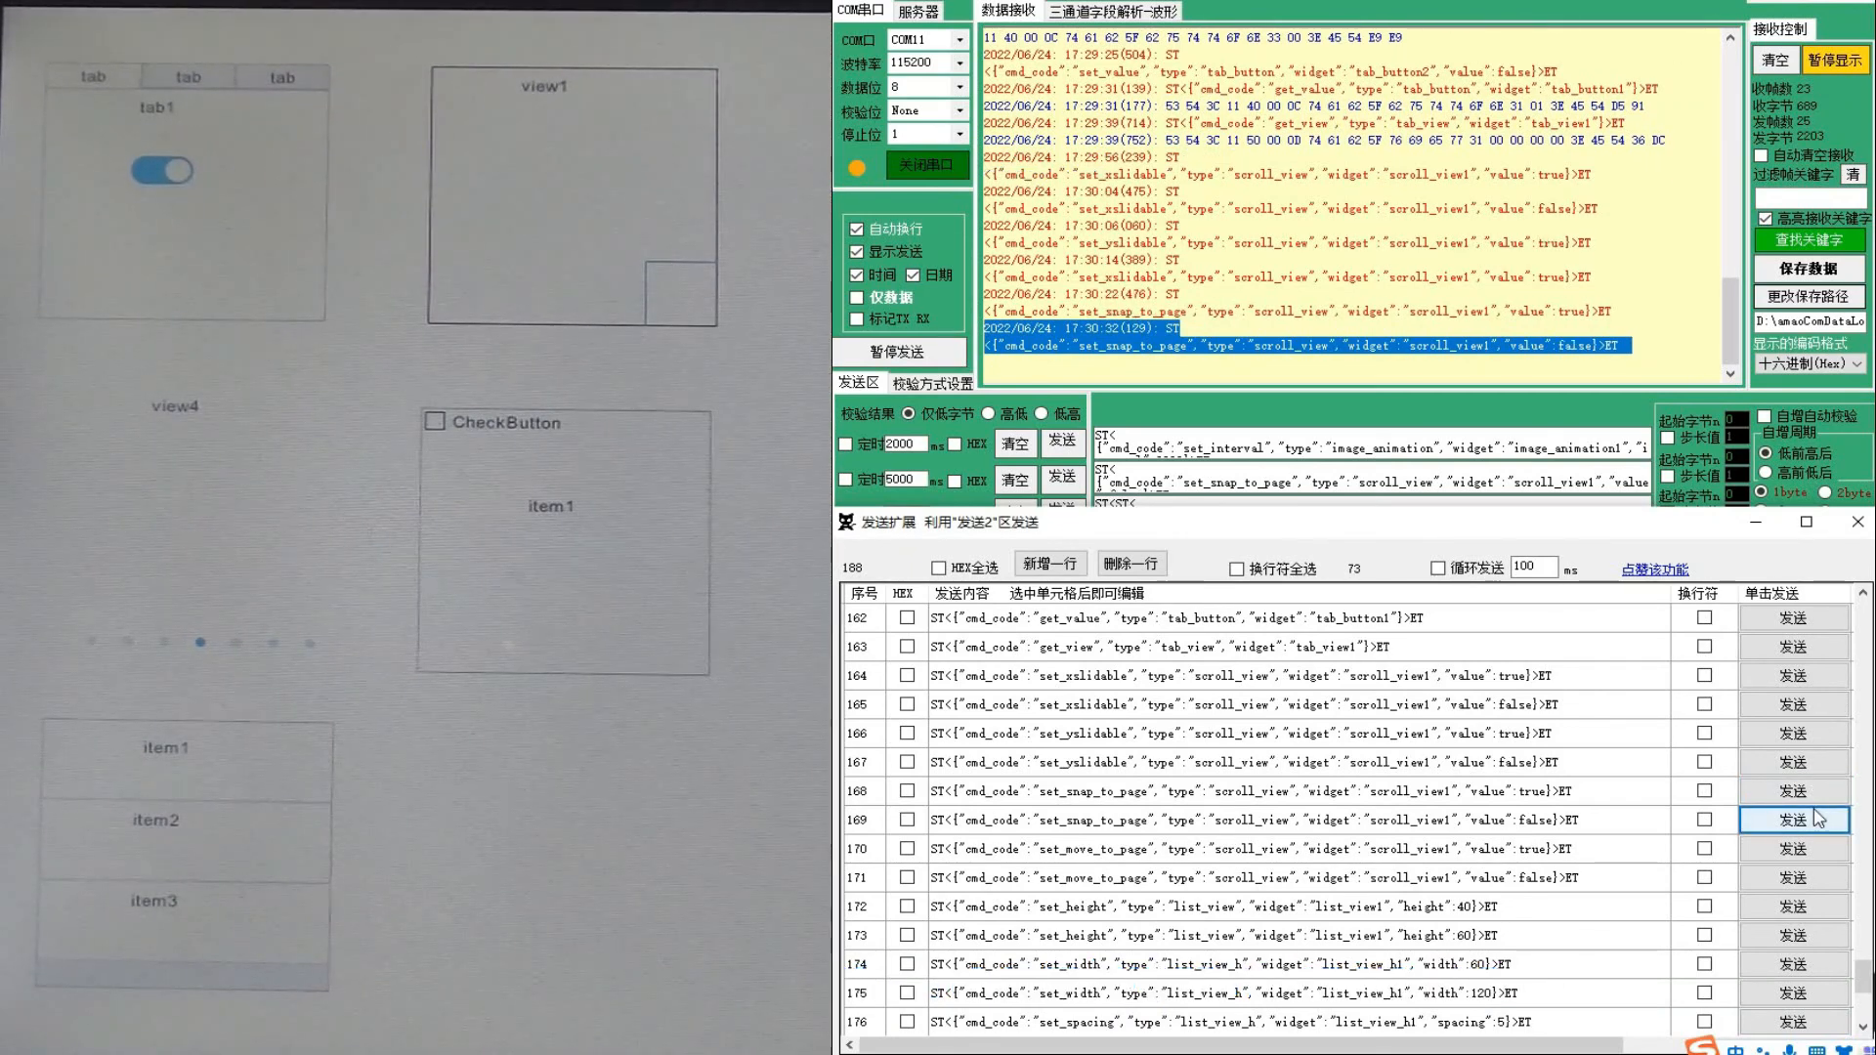
pyautogui.click(1773, 856)
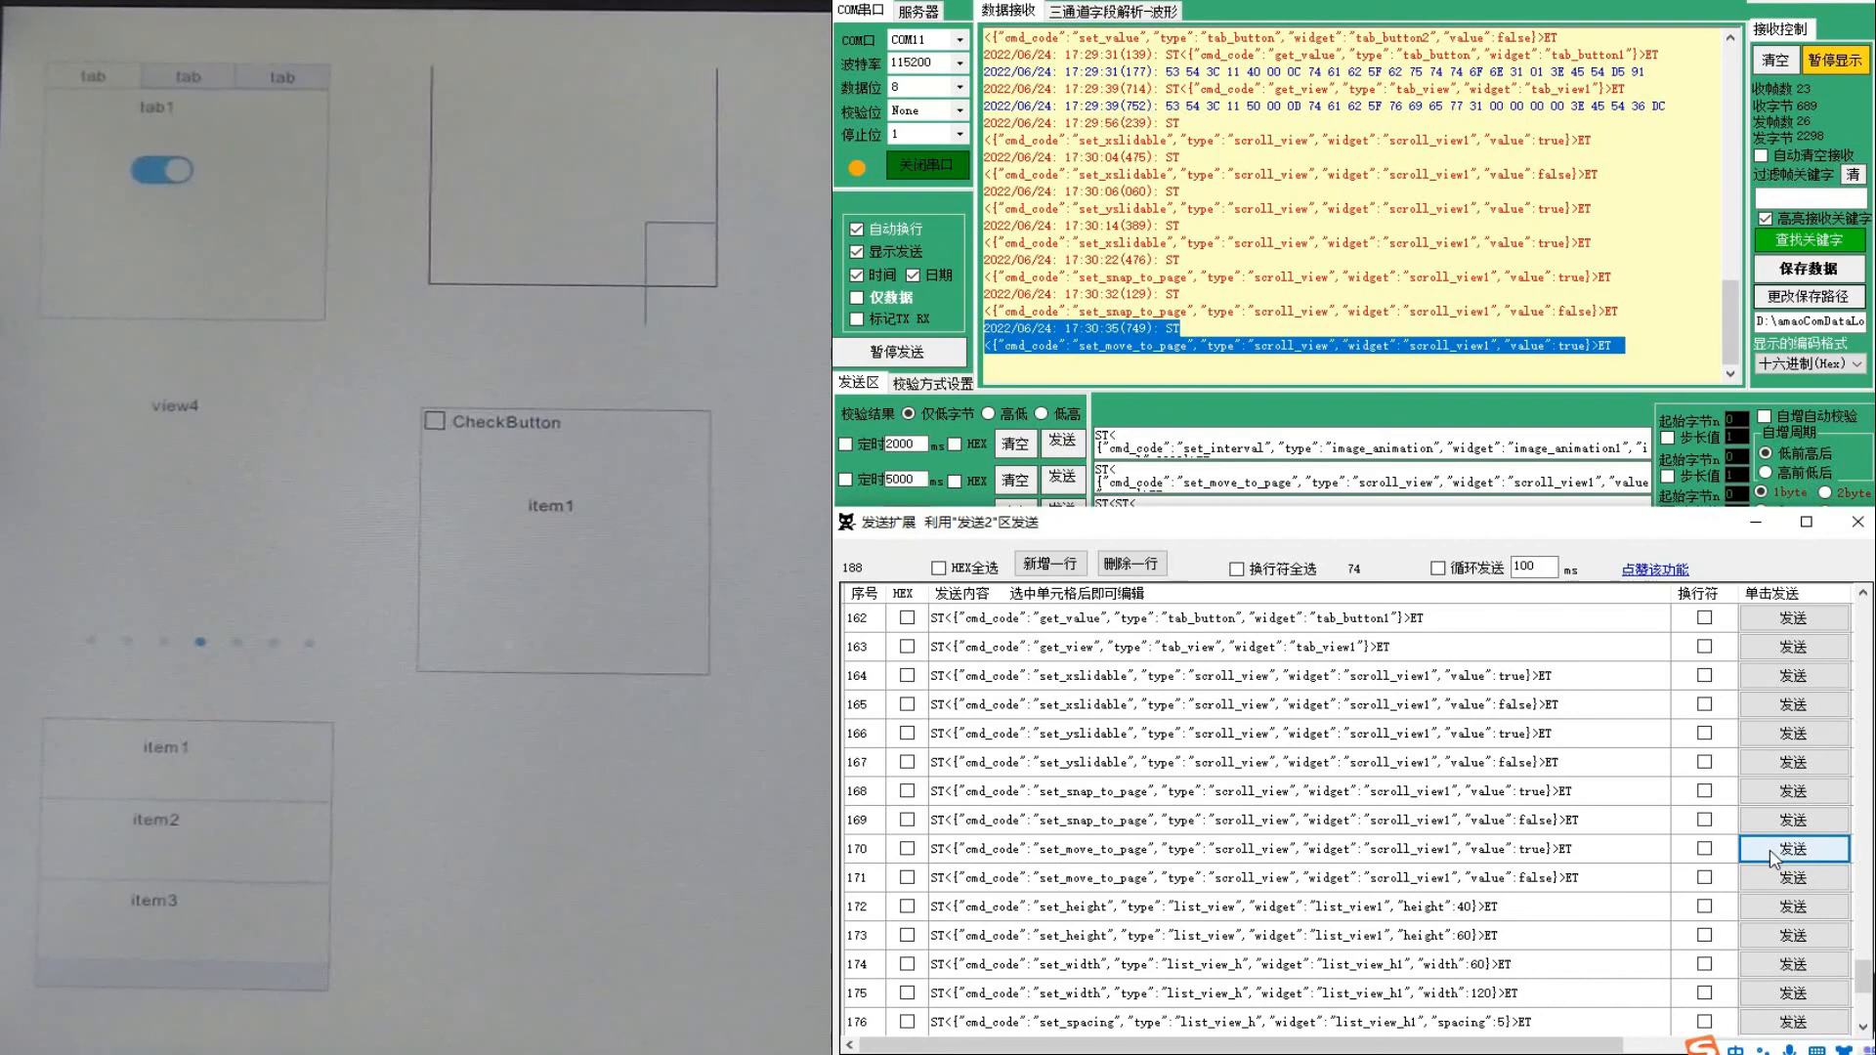
pyautogui.click(1780, 879)
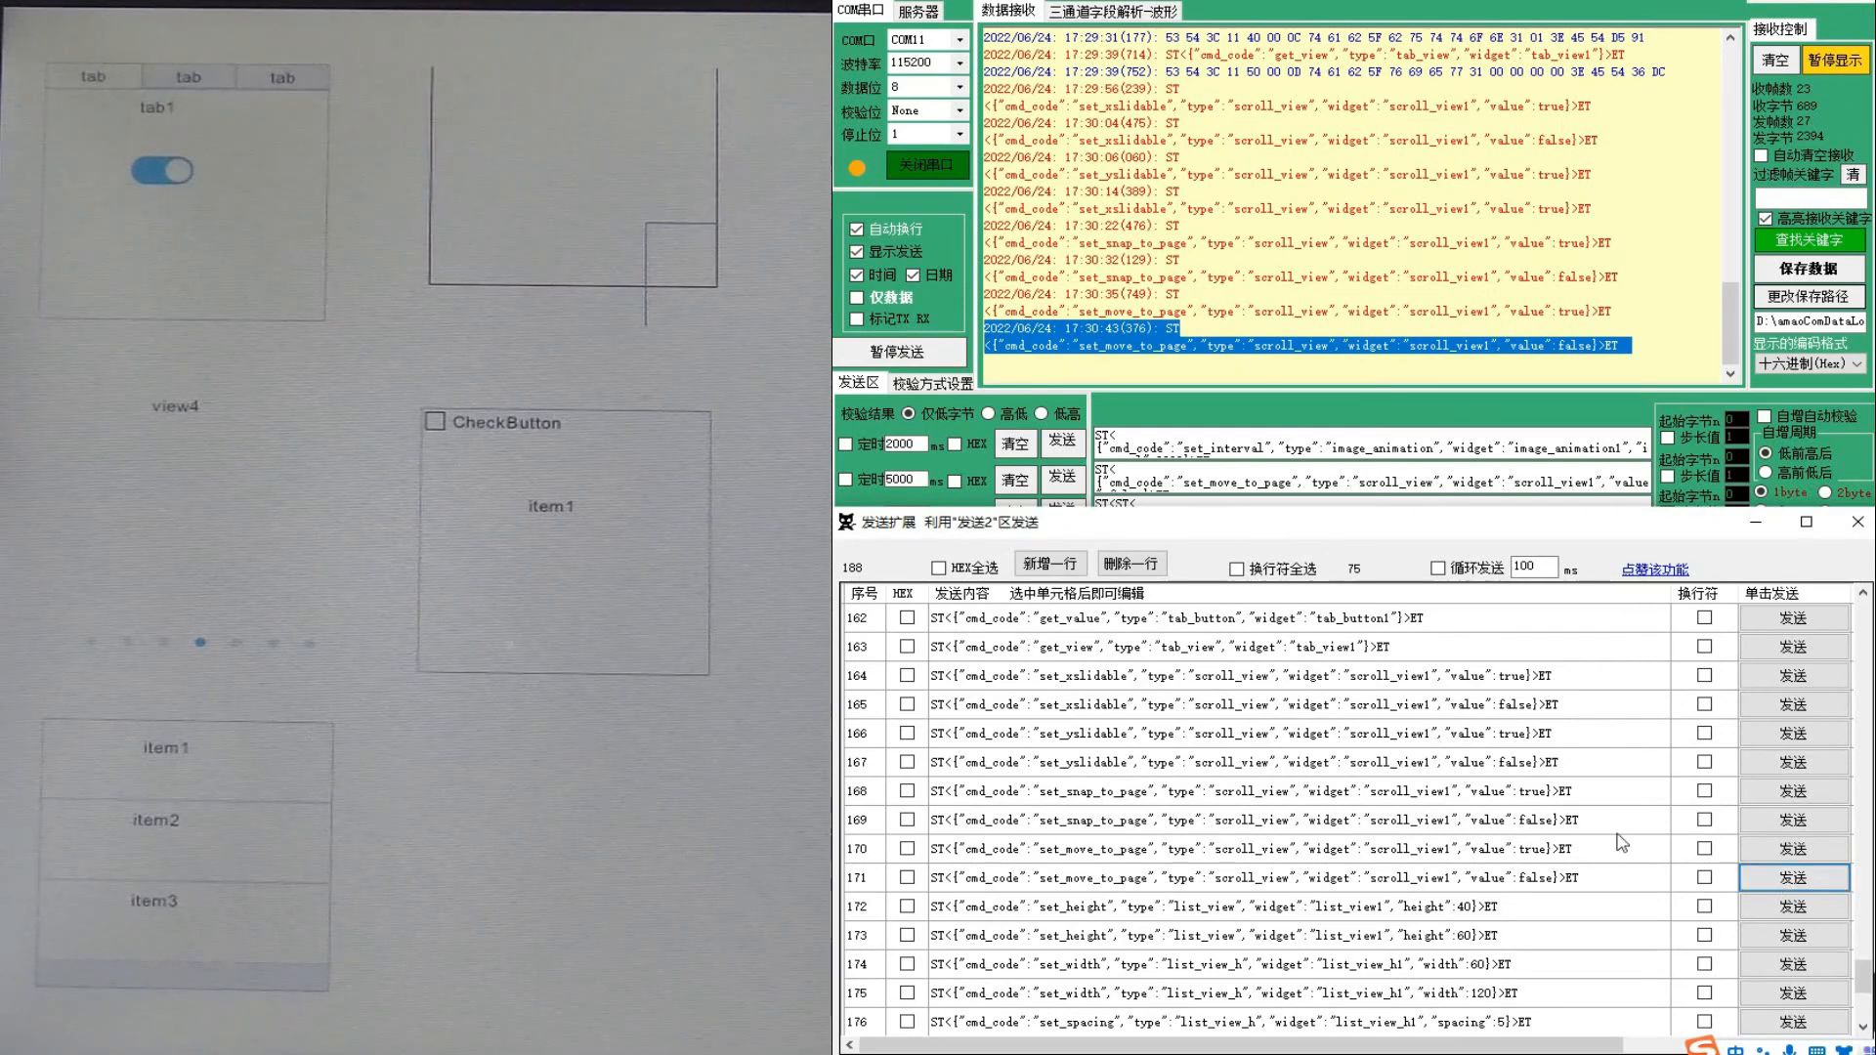
pyautogui.scroll(-2, 1639, 821)
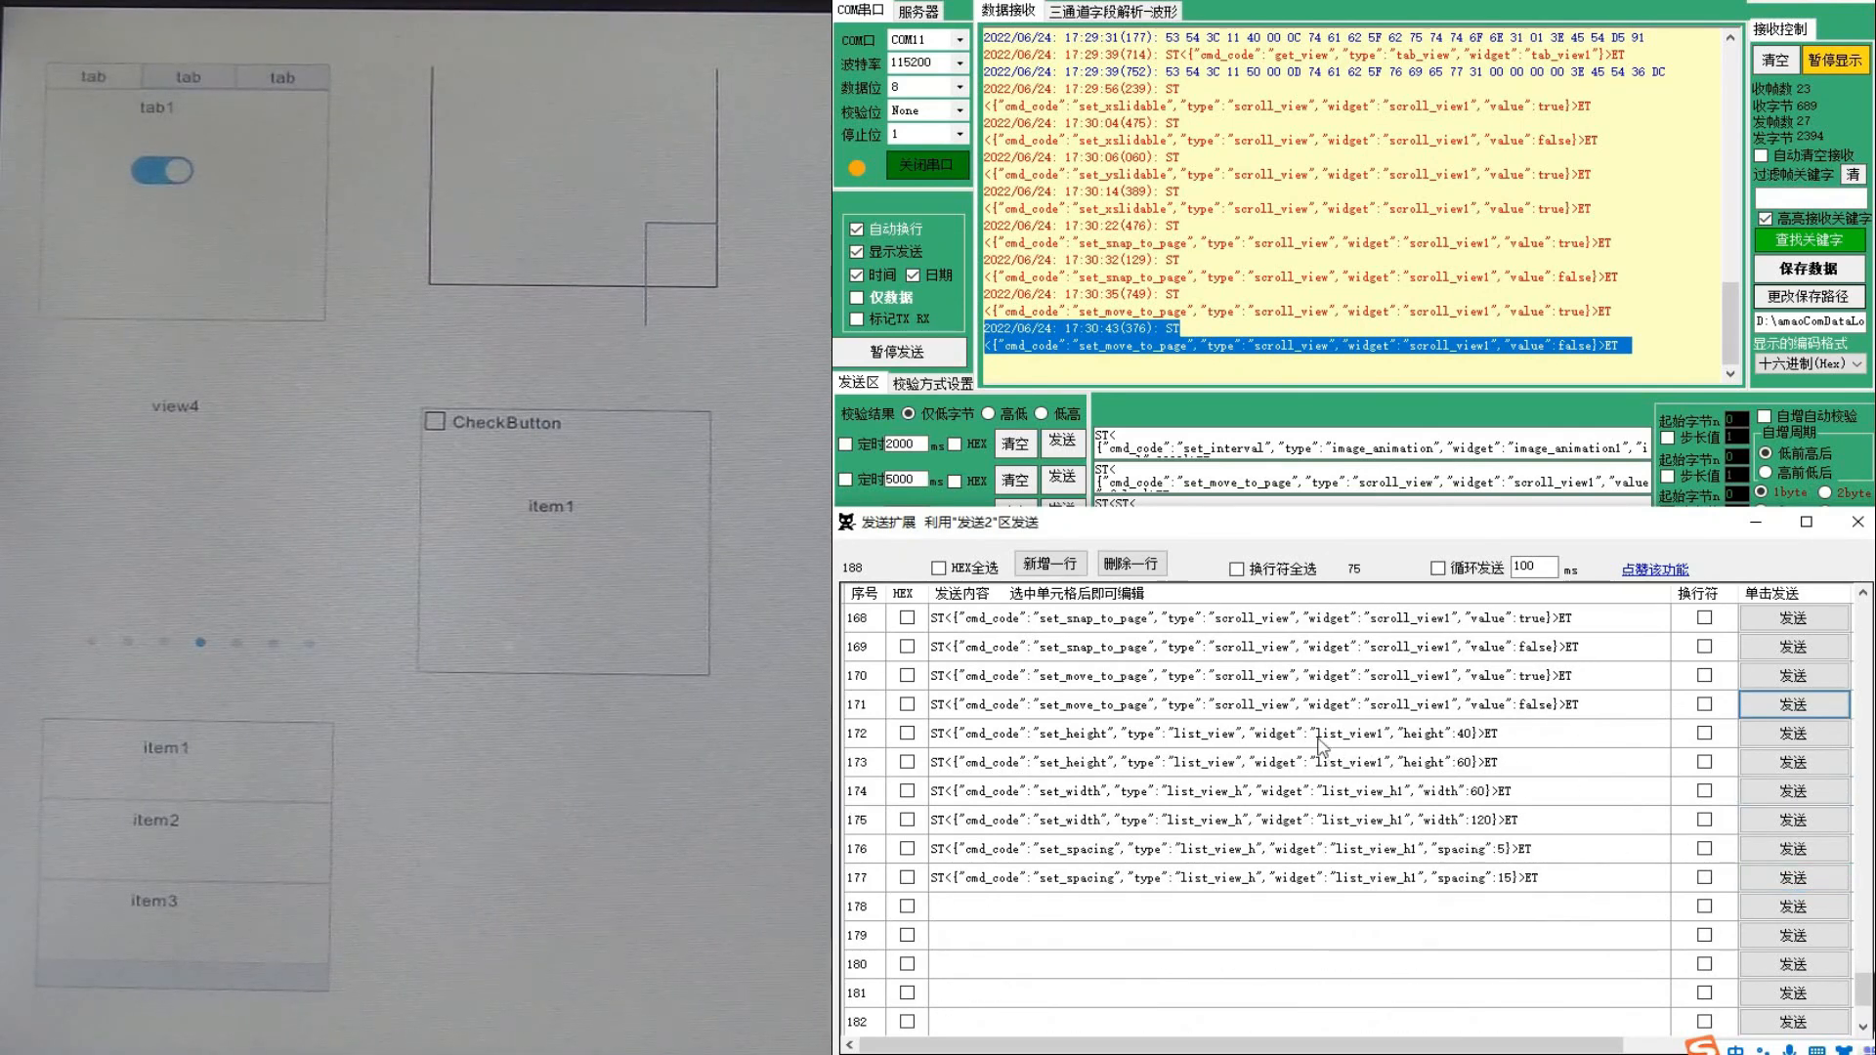
# Send list_view1's set_height commands with height 40, followed by height 60
pyautogui.click(1786, 742)
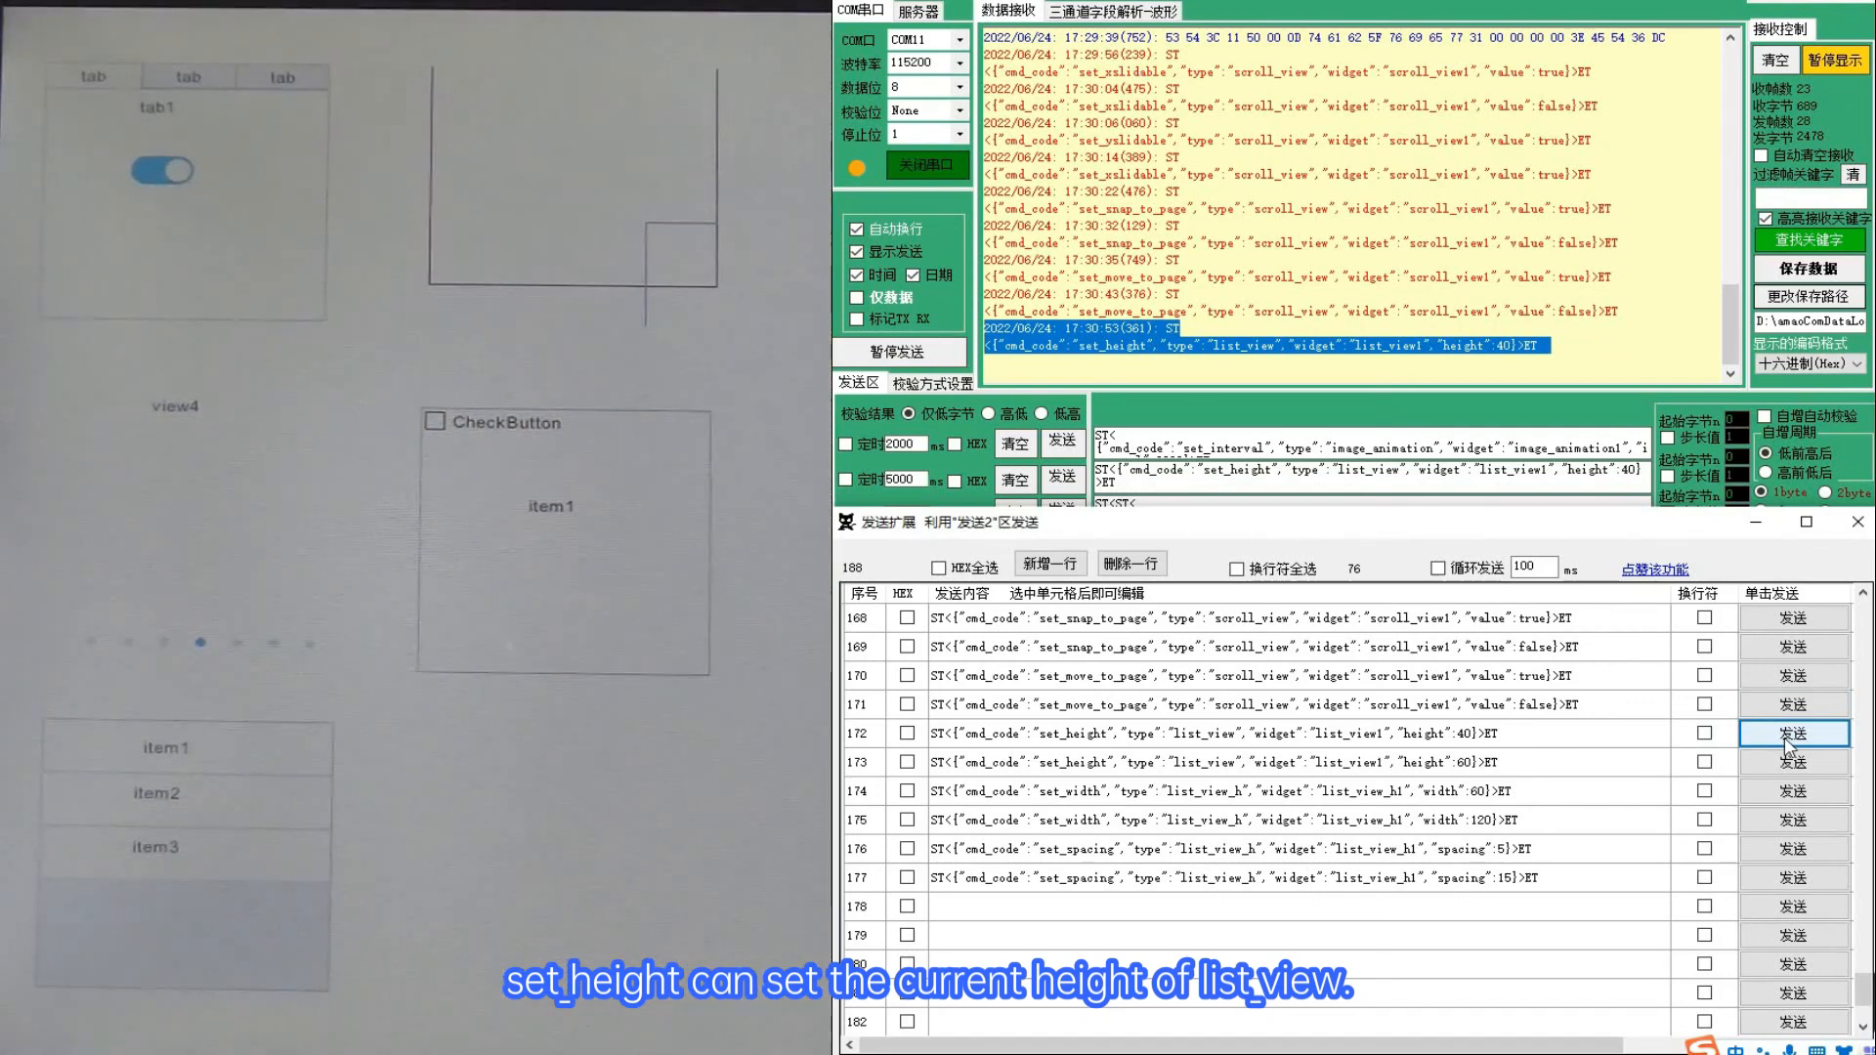
pyautogui.click(1790, 763)
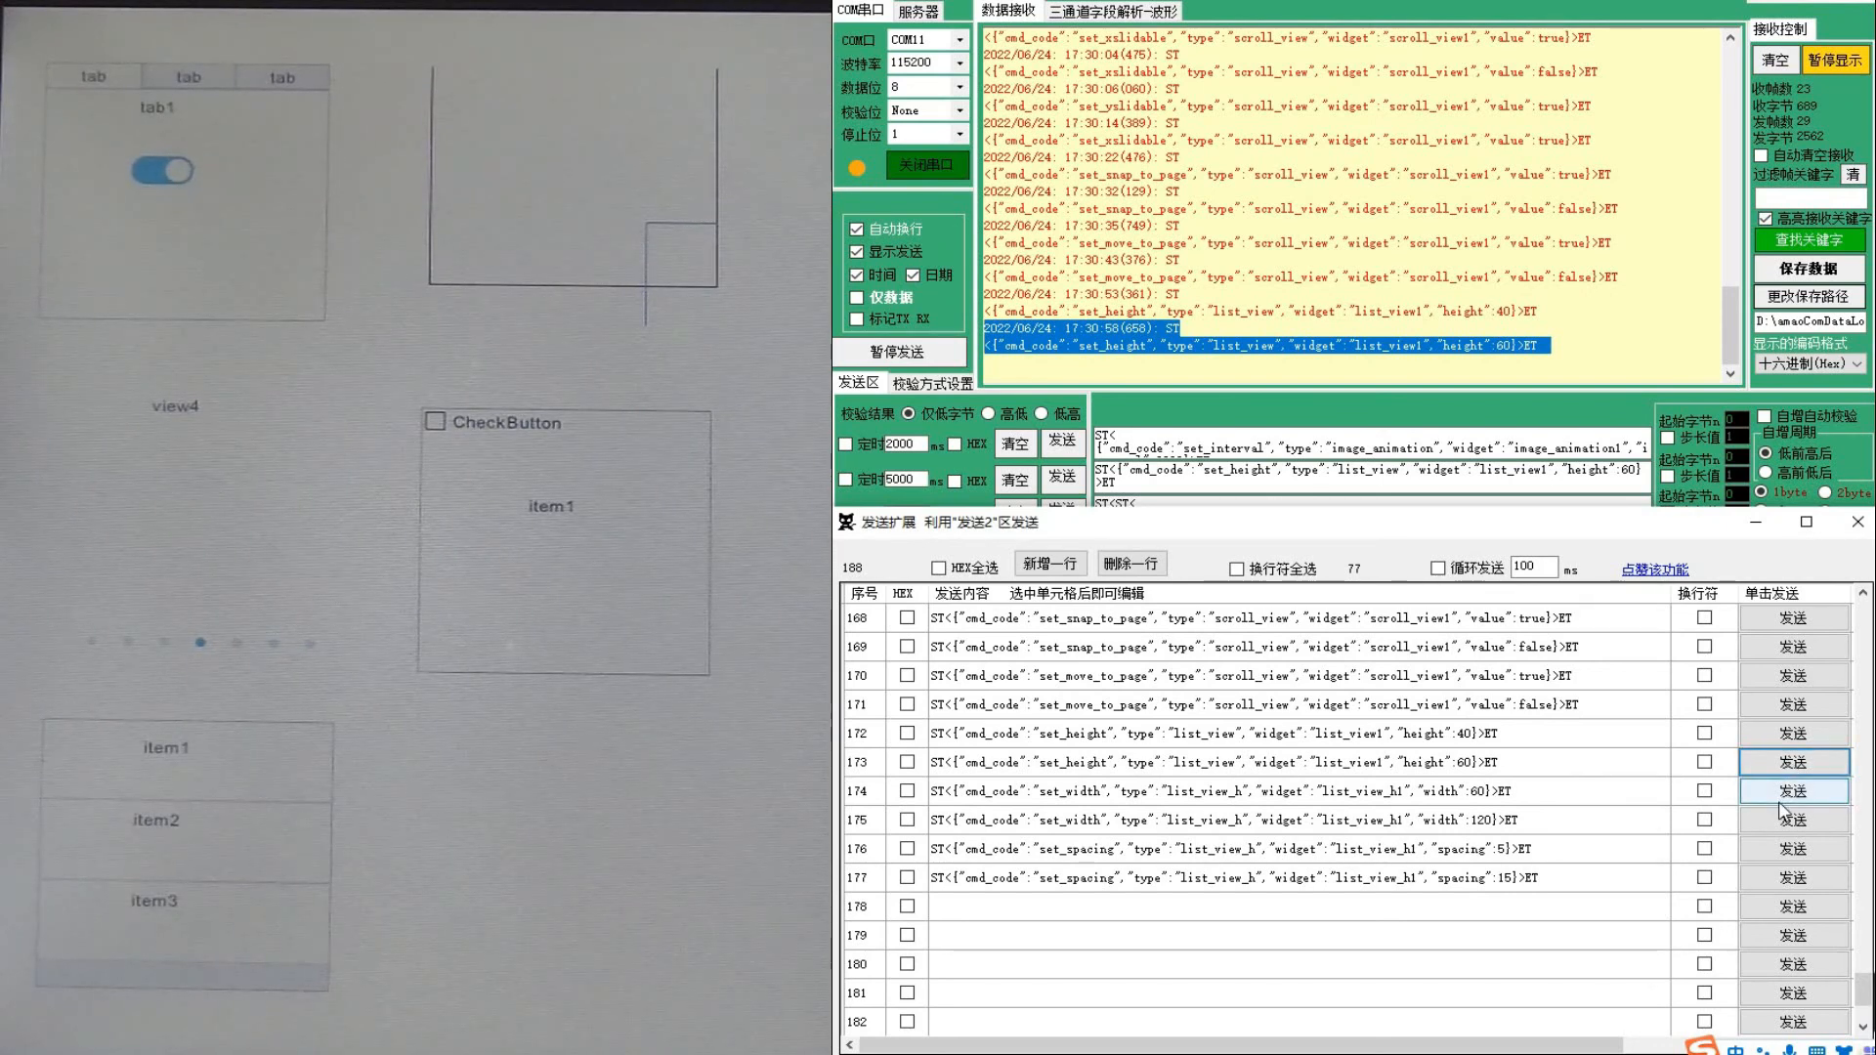
# Send list_view_h1's set_width commands with 60 and 120, followed by its set_spacing commands with 5 and 15
pyautogui.click(1778, 803)
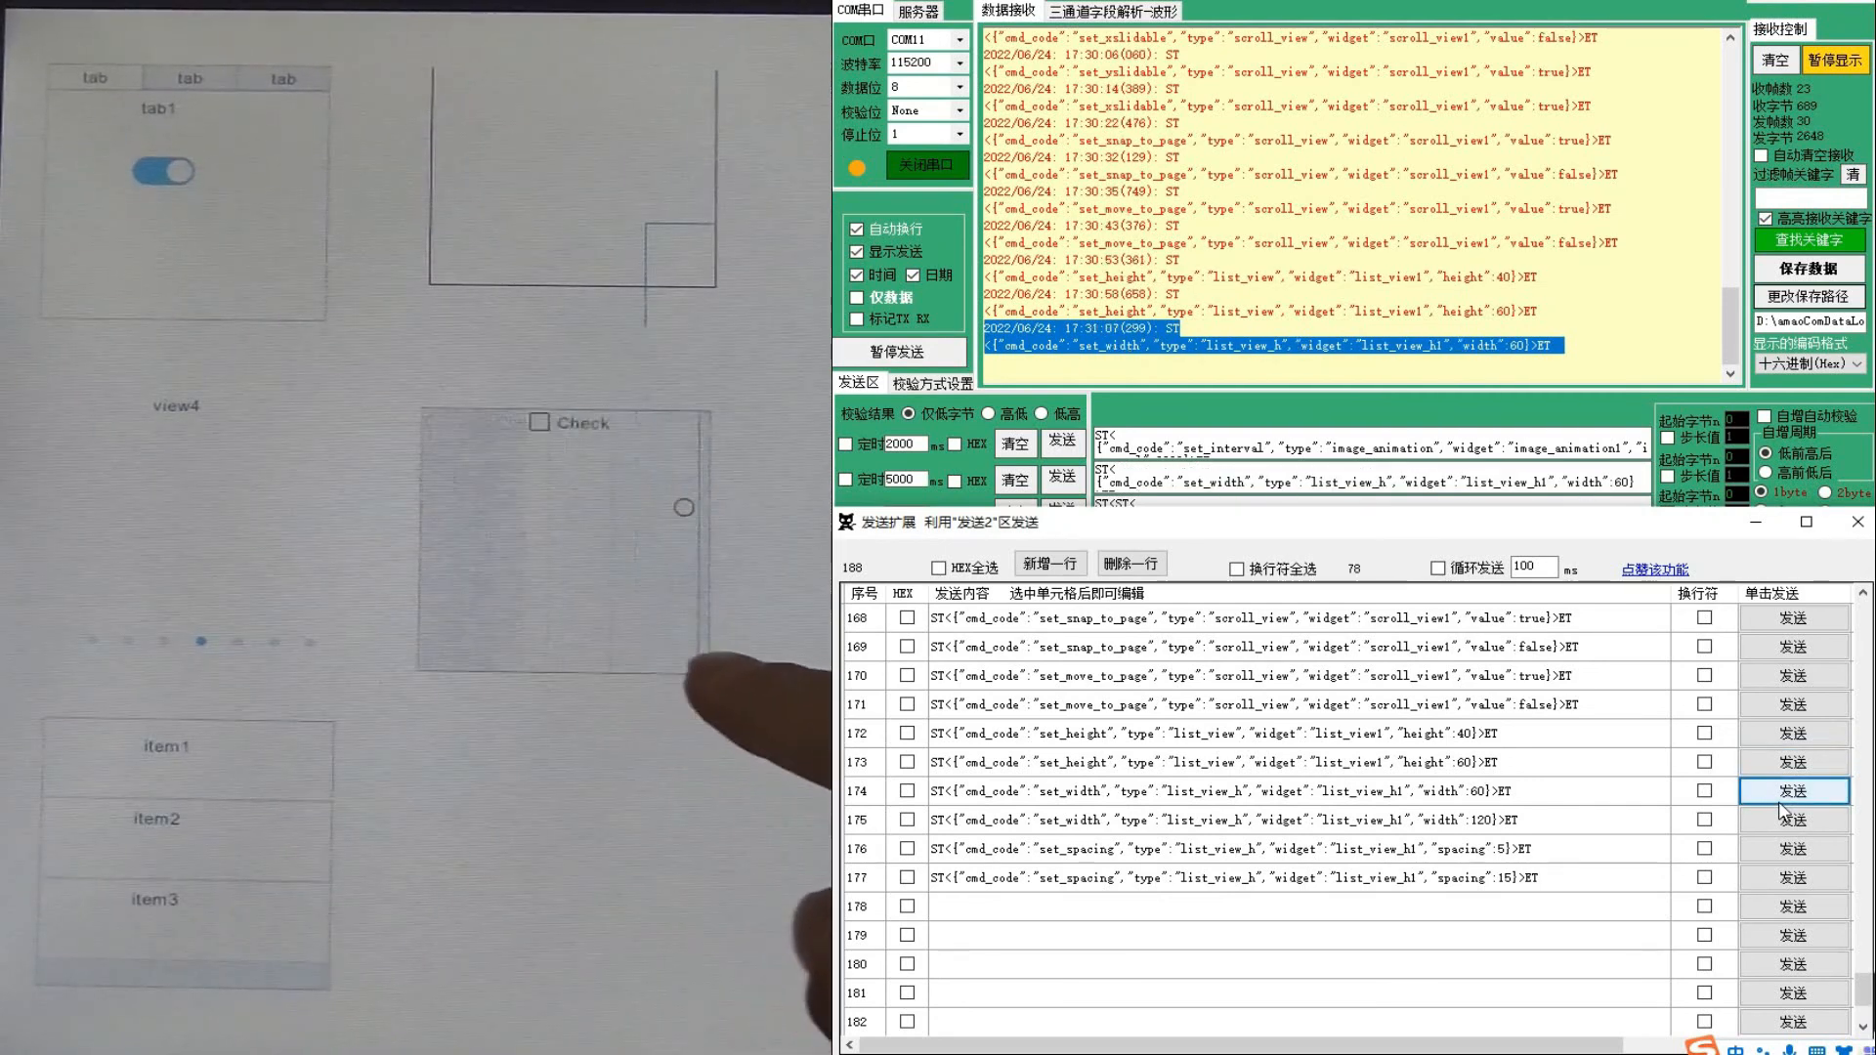
pyautogui.click(1780, 821)
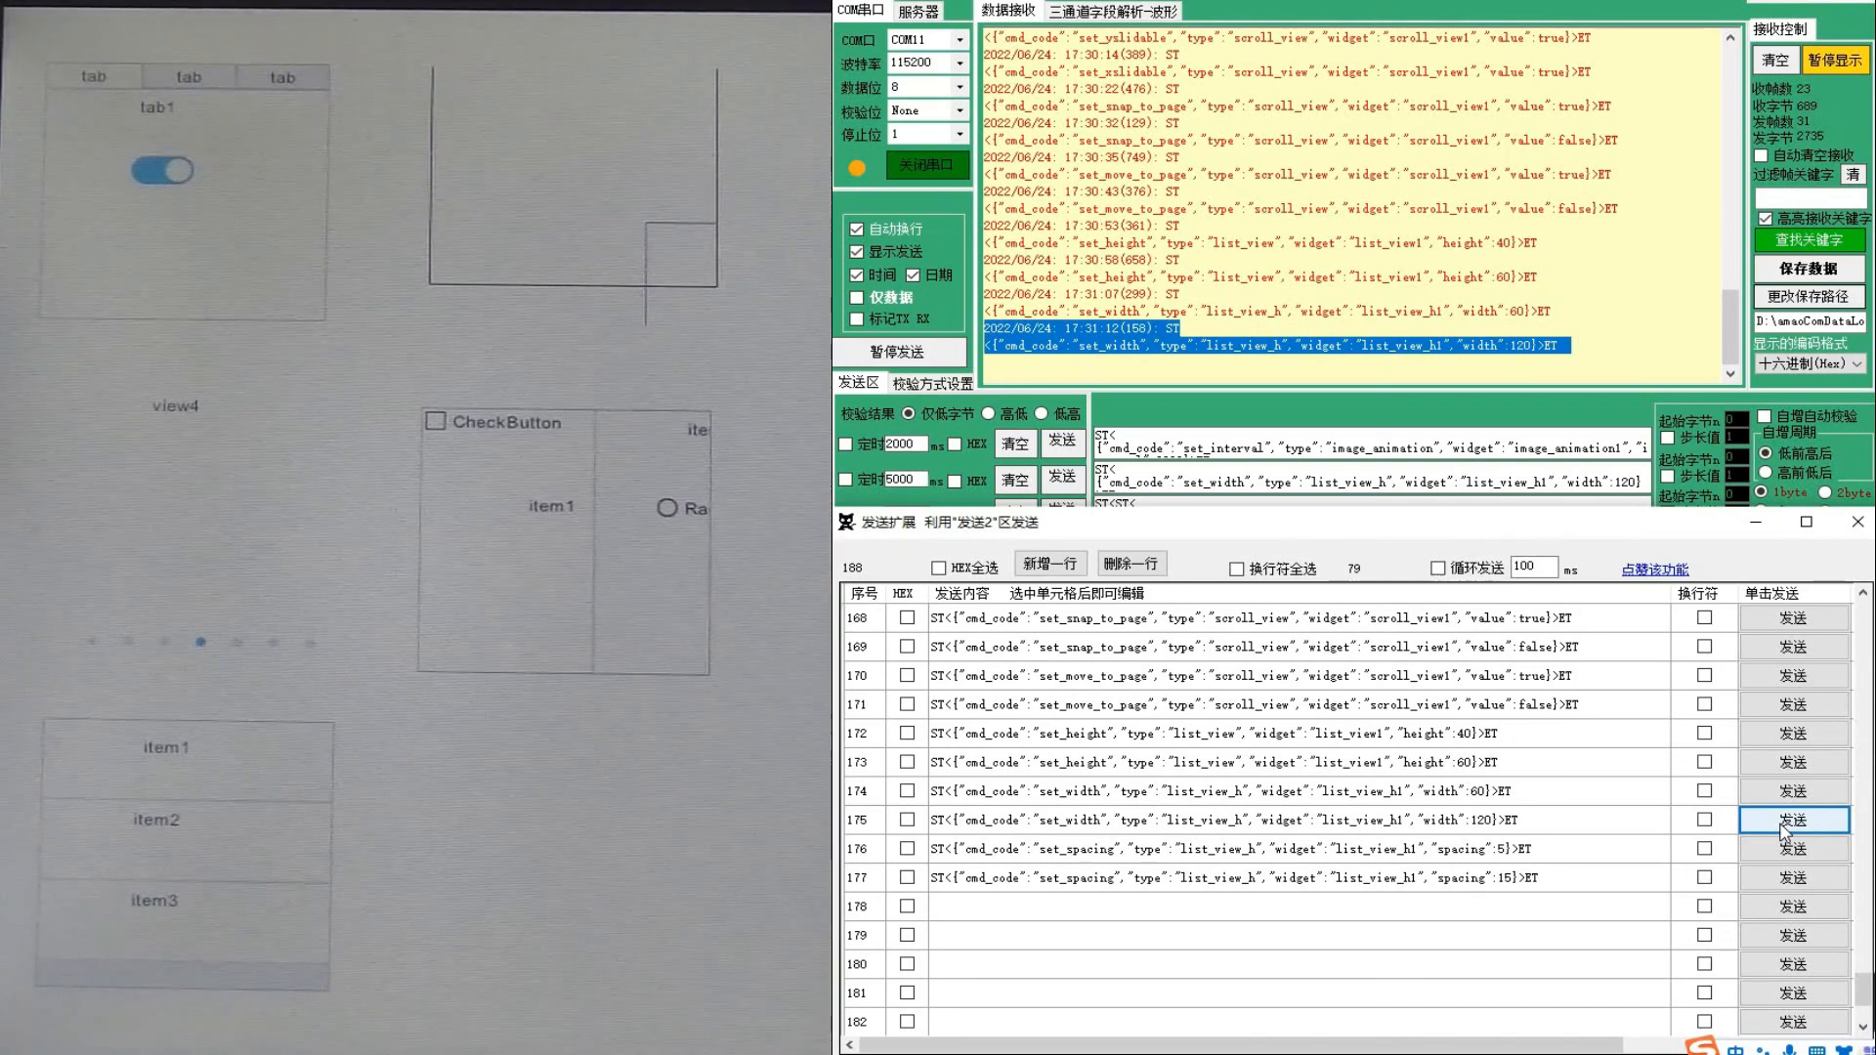
pyautogui.click(1833, 862)
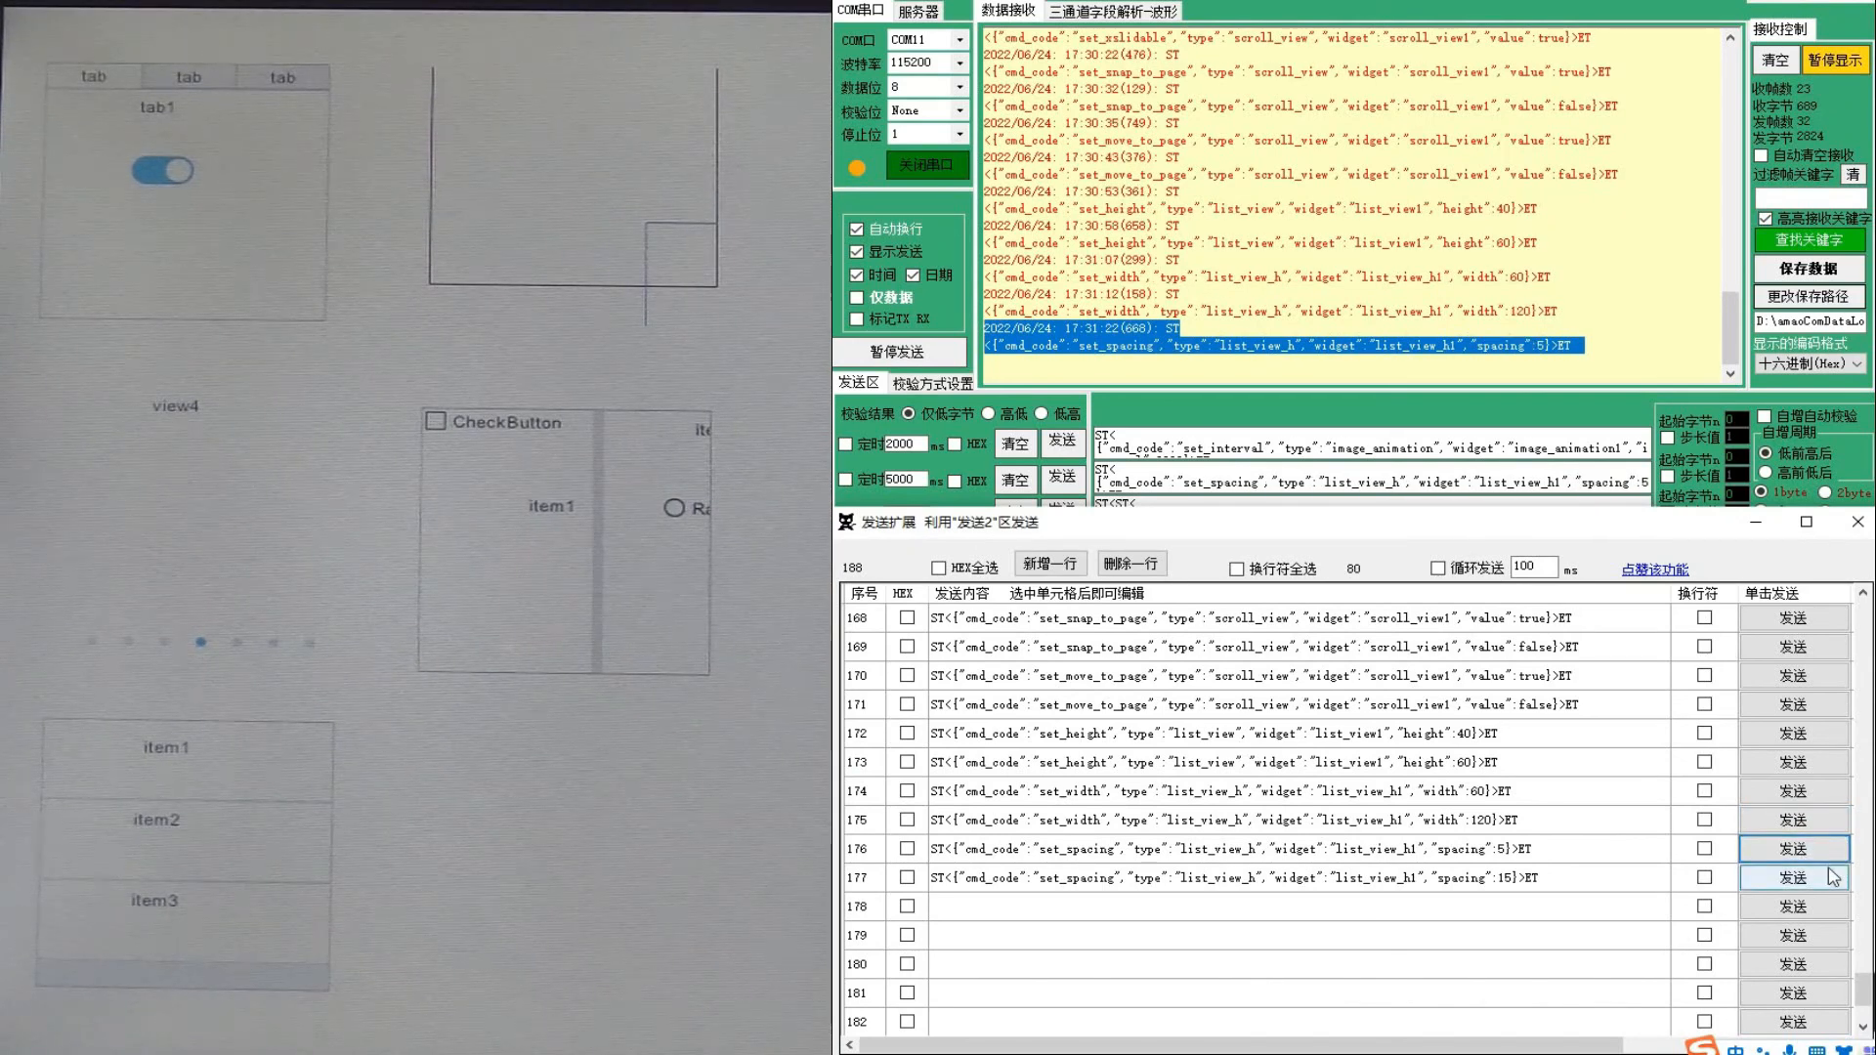
pyautogui.click(1832, 876)
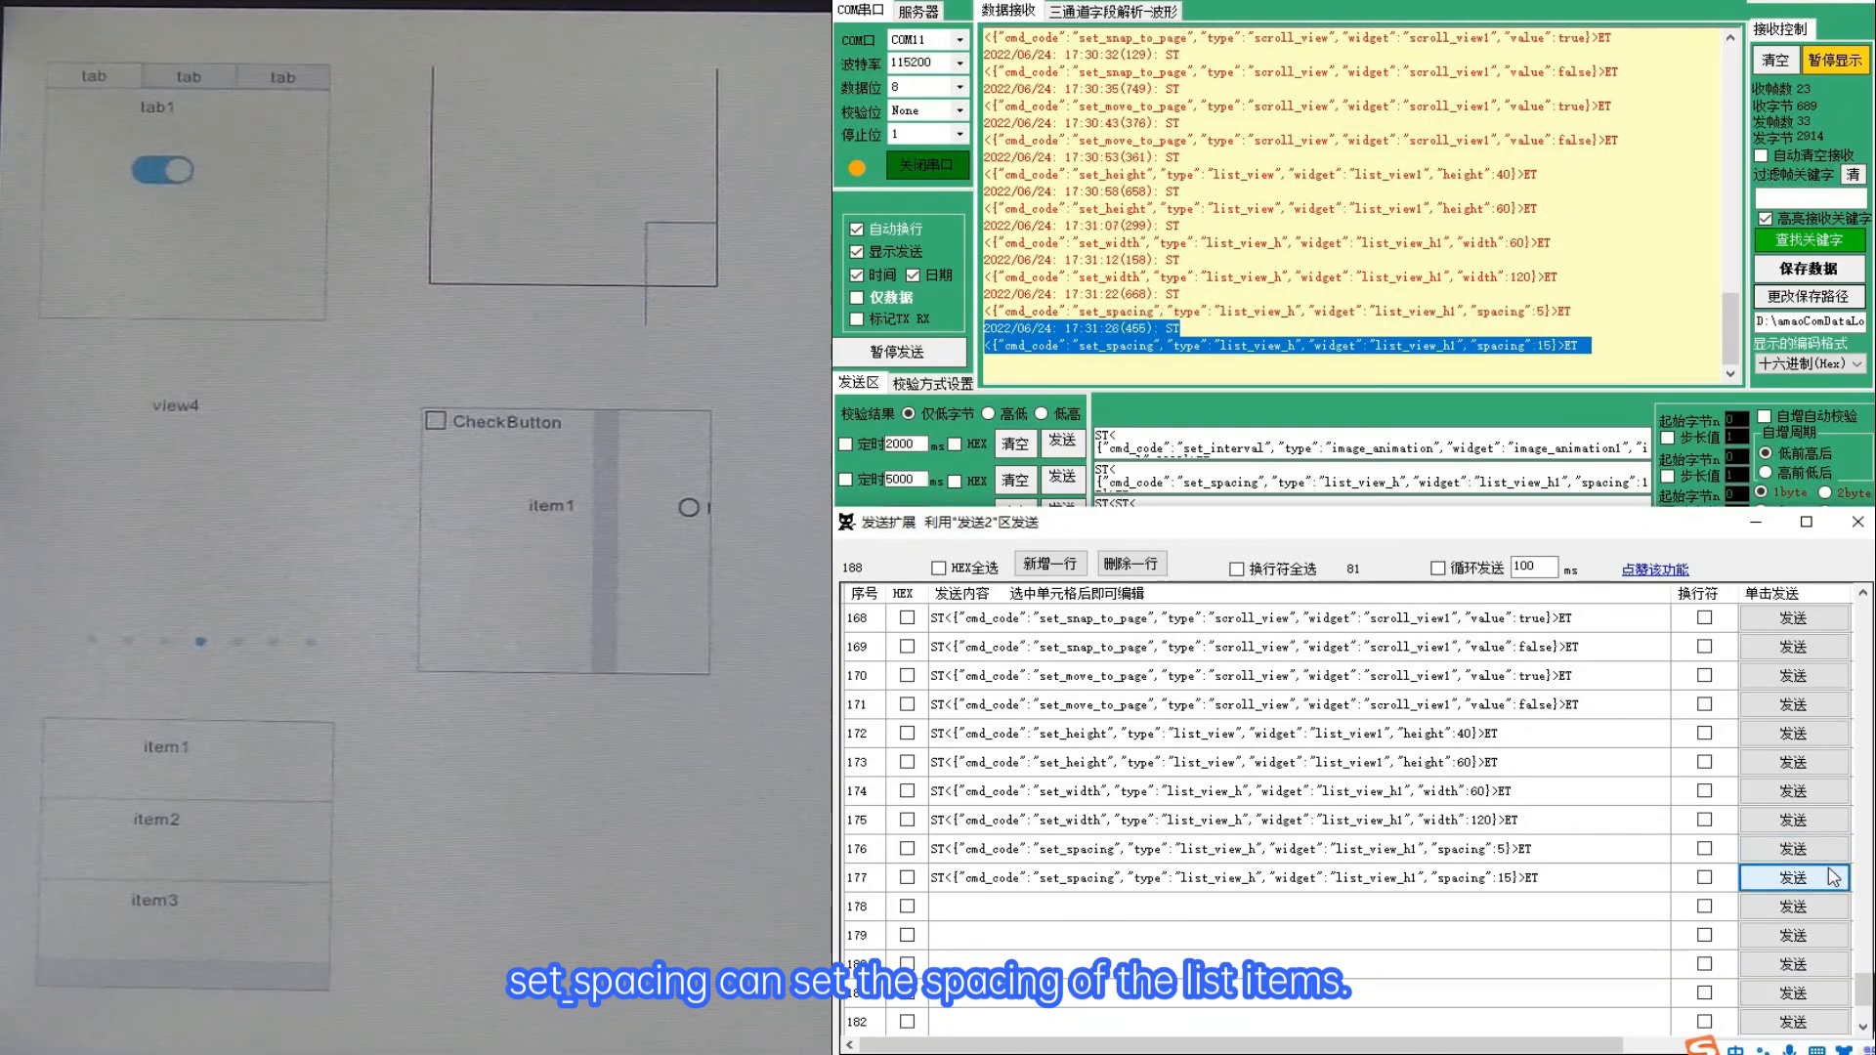